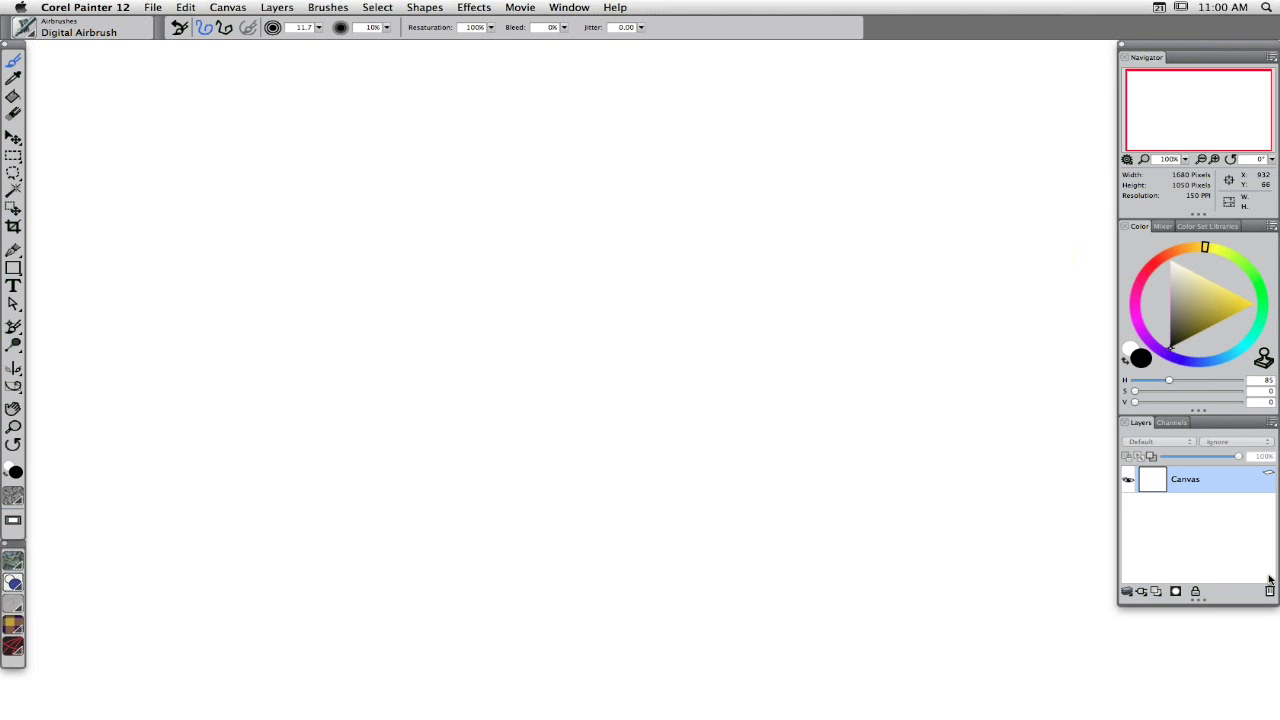
{"action": "key", "text": "super+q"}
{"action": "key", "text": "super+q"}
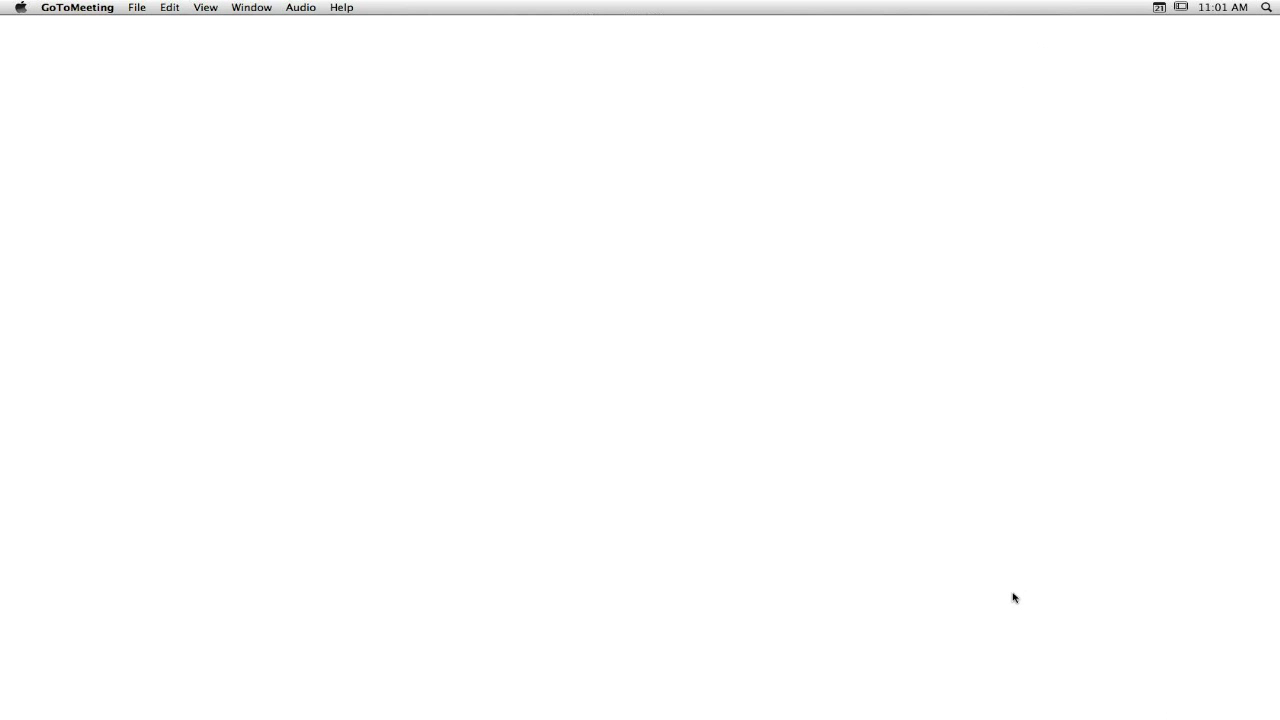
{"action": "left_click", "coordinate": [829, 593]}
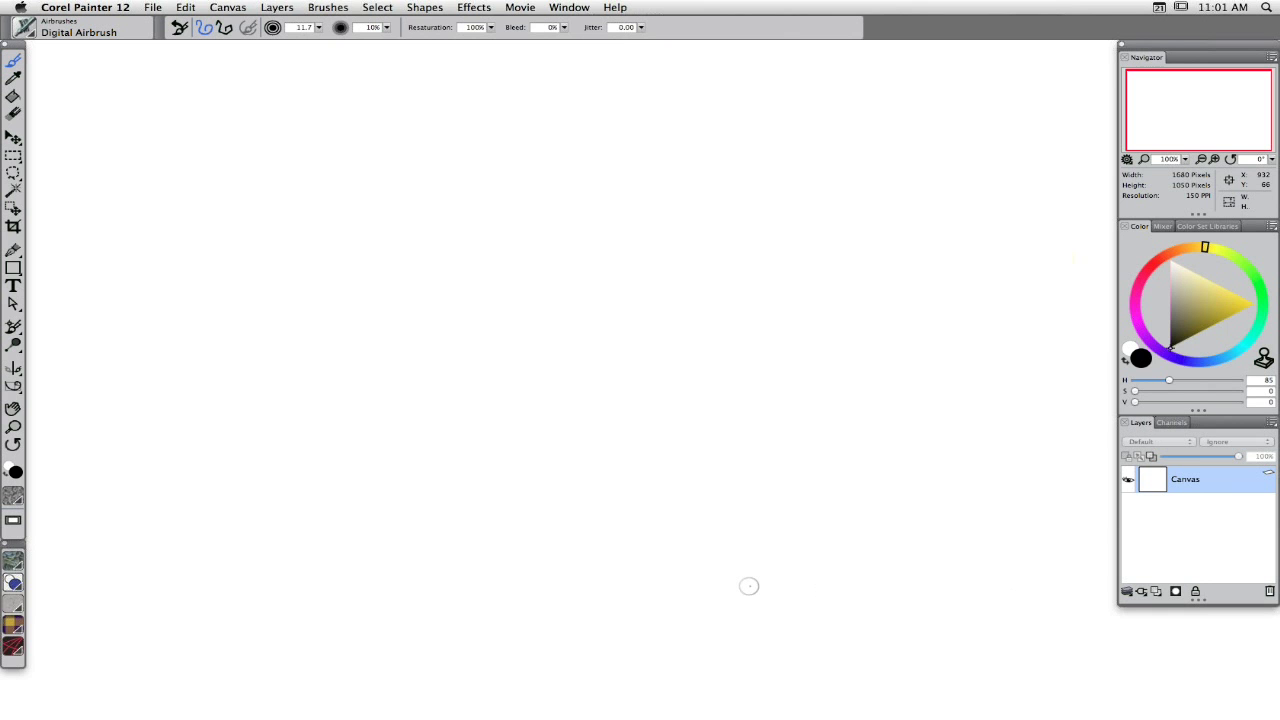
Show the brush controls and collapse the Brush Calibration, General, Static Bristle and Liquid Ink sections.
{"action": "key", "text": "super+b"}
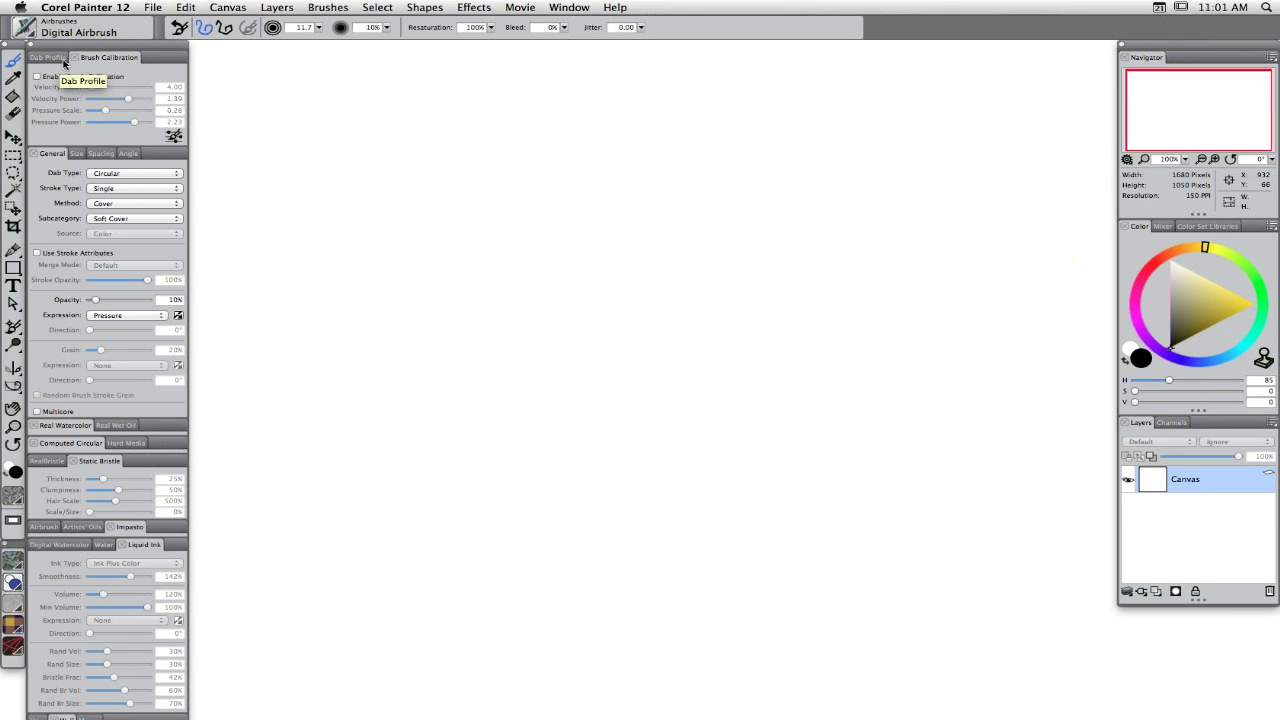
{"action": "left_click", "coordinate": [105, 58]}
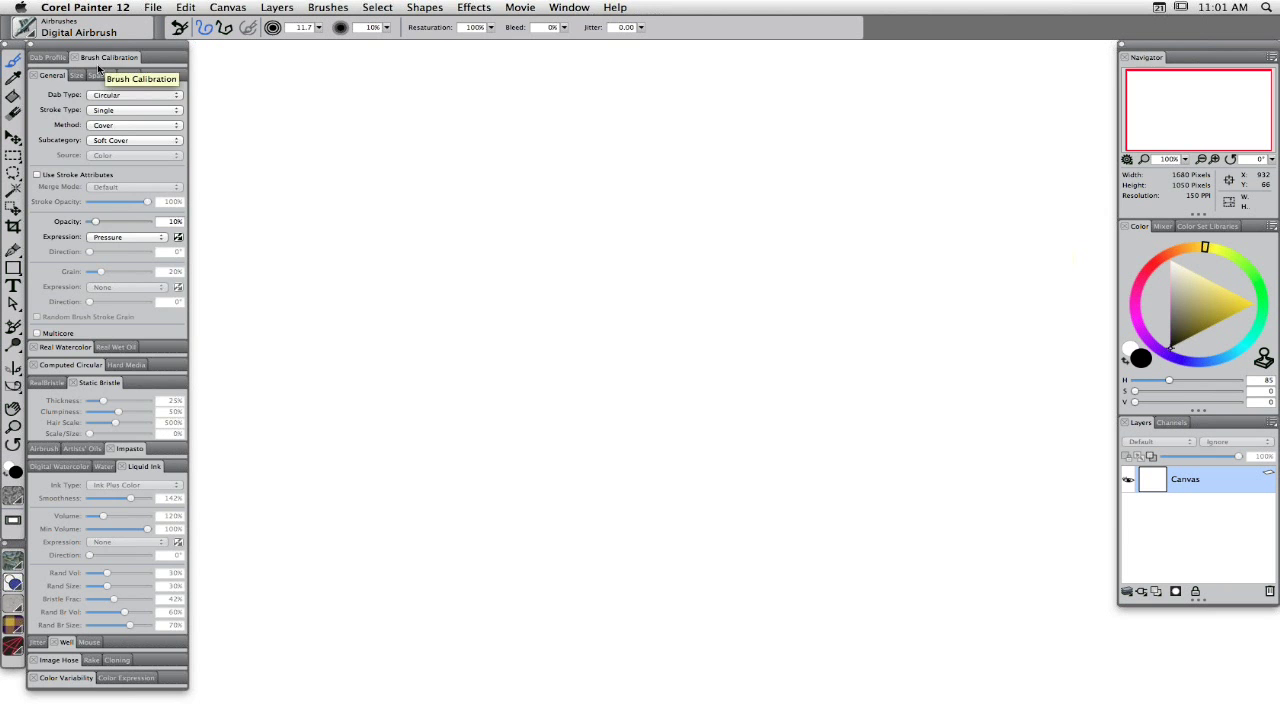
{"action": "left_click", "coordinate": [53, 77]}
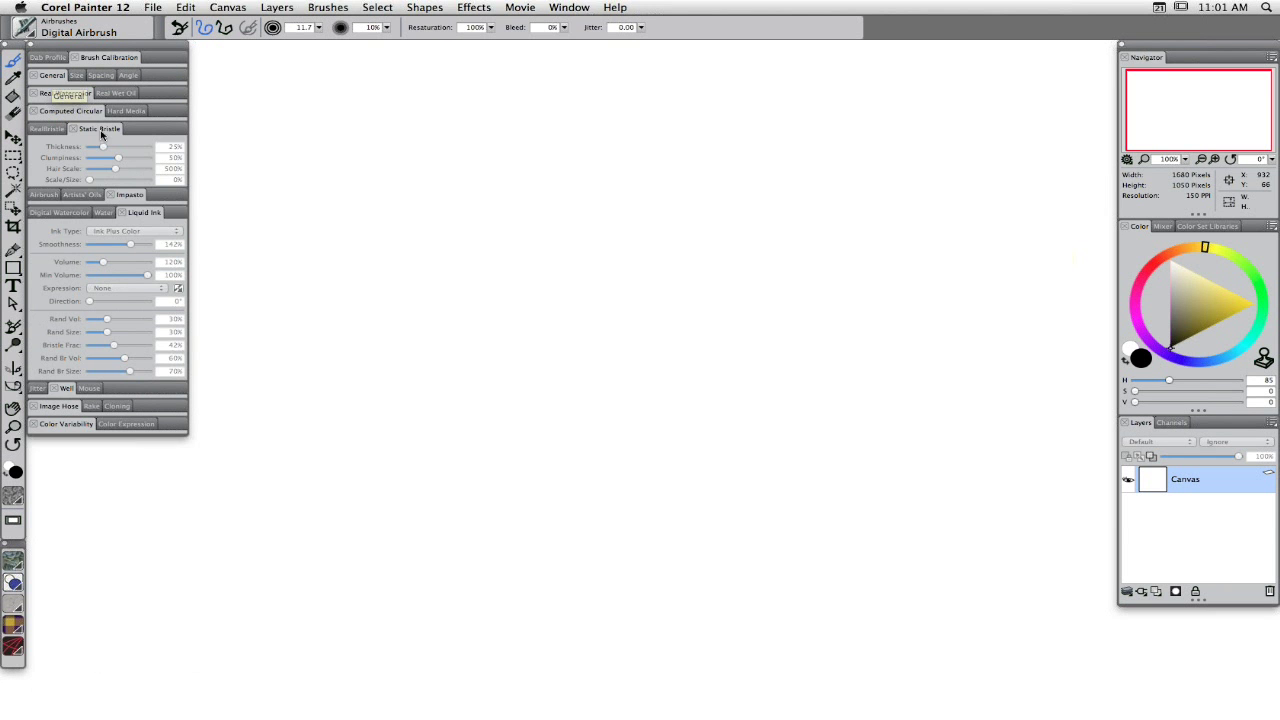
{"action": "left_click", "coordinate": [100, 130]}
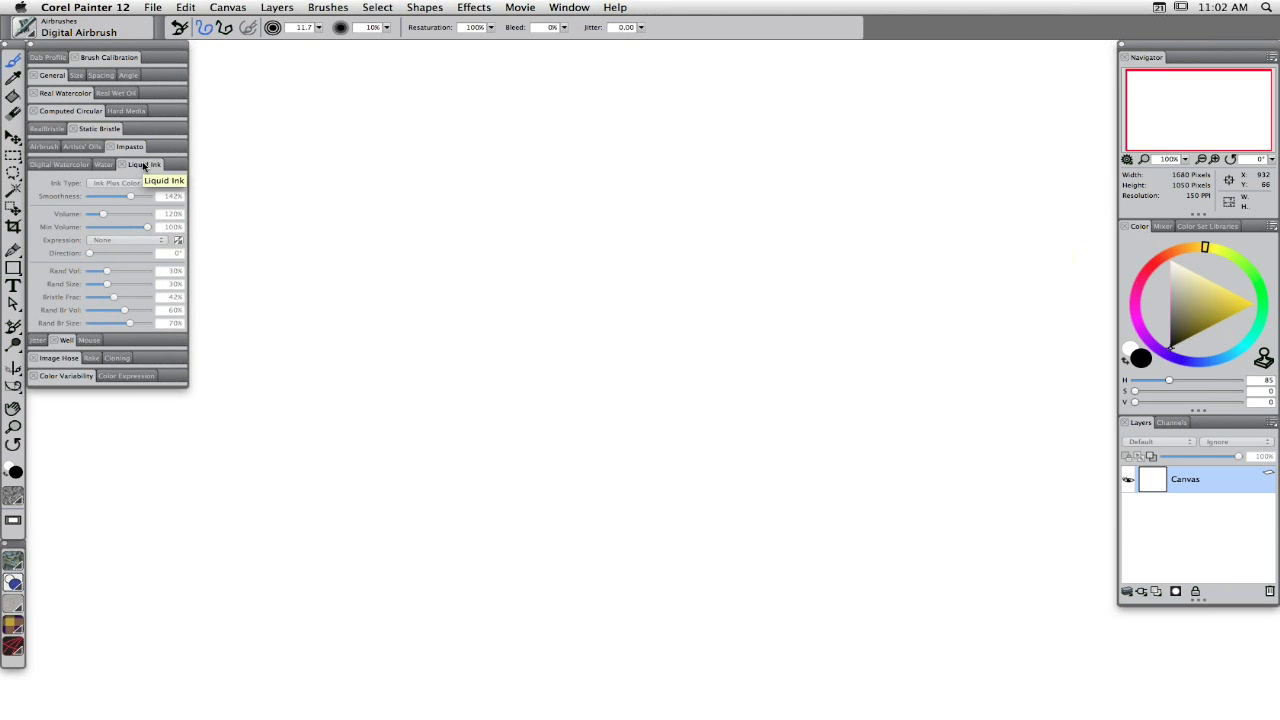
{"action": "left_click", "coordinate": [145, 165]}
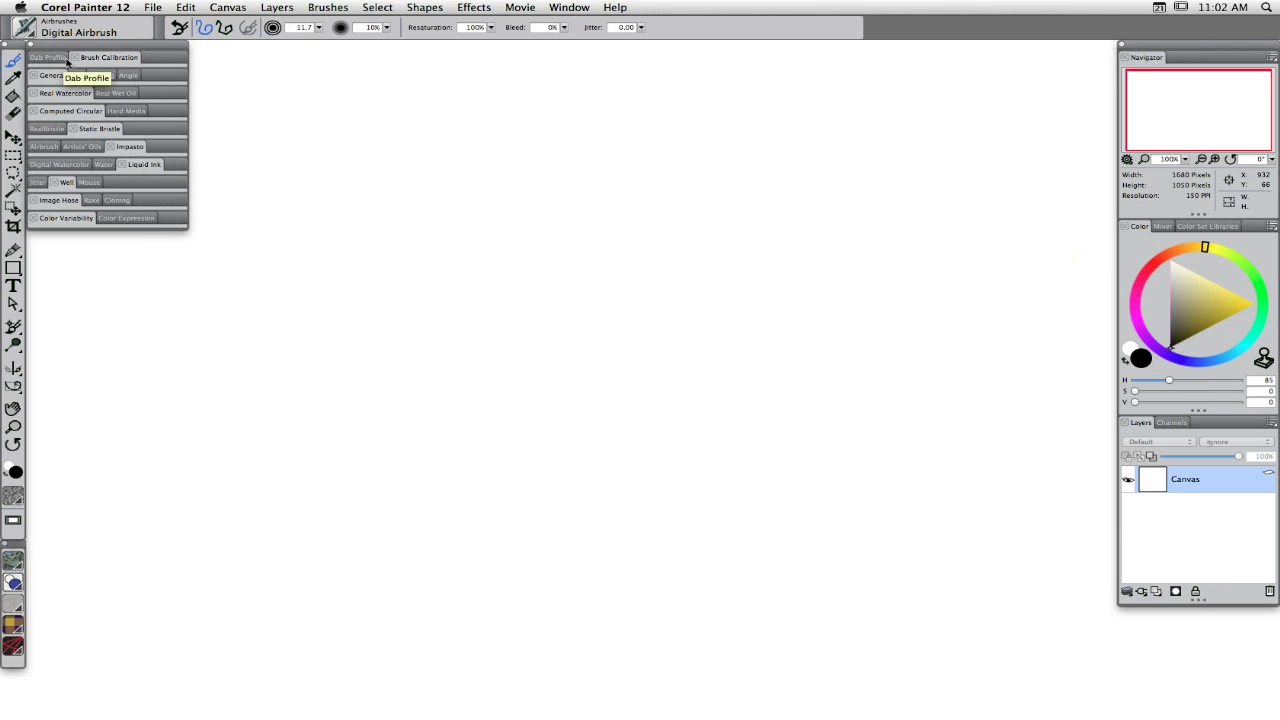
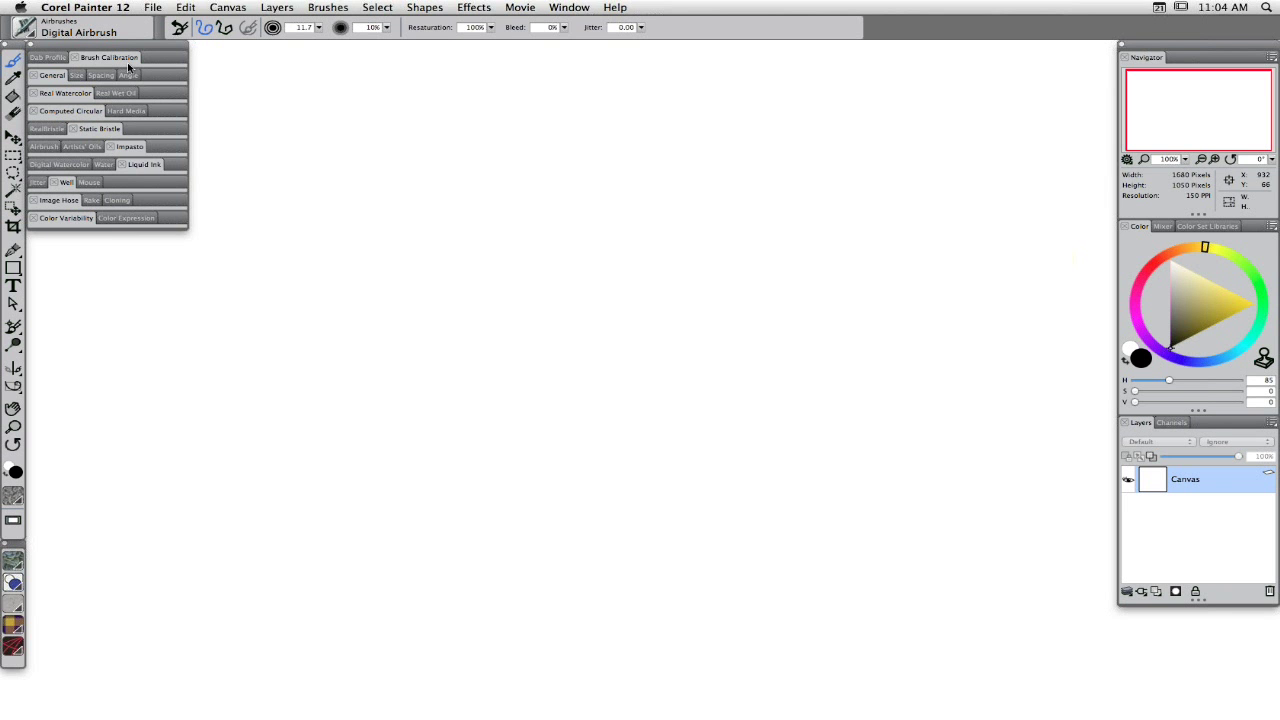
Choose the Flat Color brush from the Pens category and paint thick black test strokes and dots around the canvas.
{"action": "left_click", "coordinate": [31, 34]}
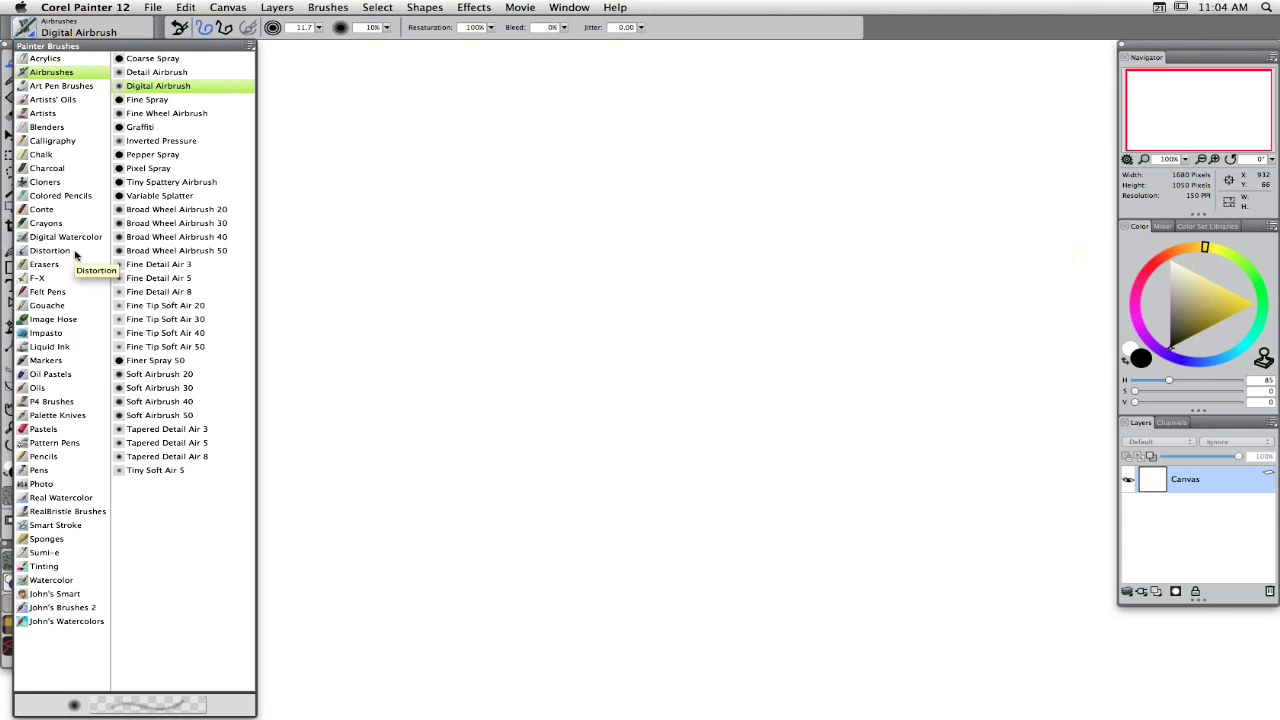
{"action": "left_click", "coordinate": [27, 470]}
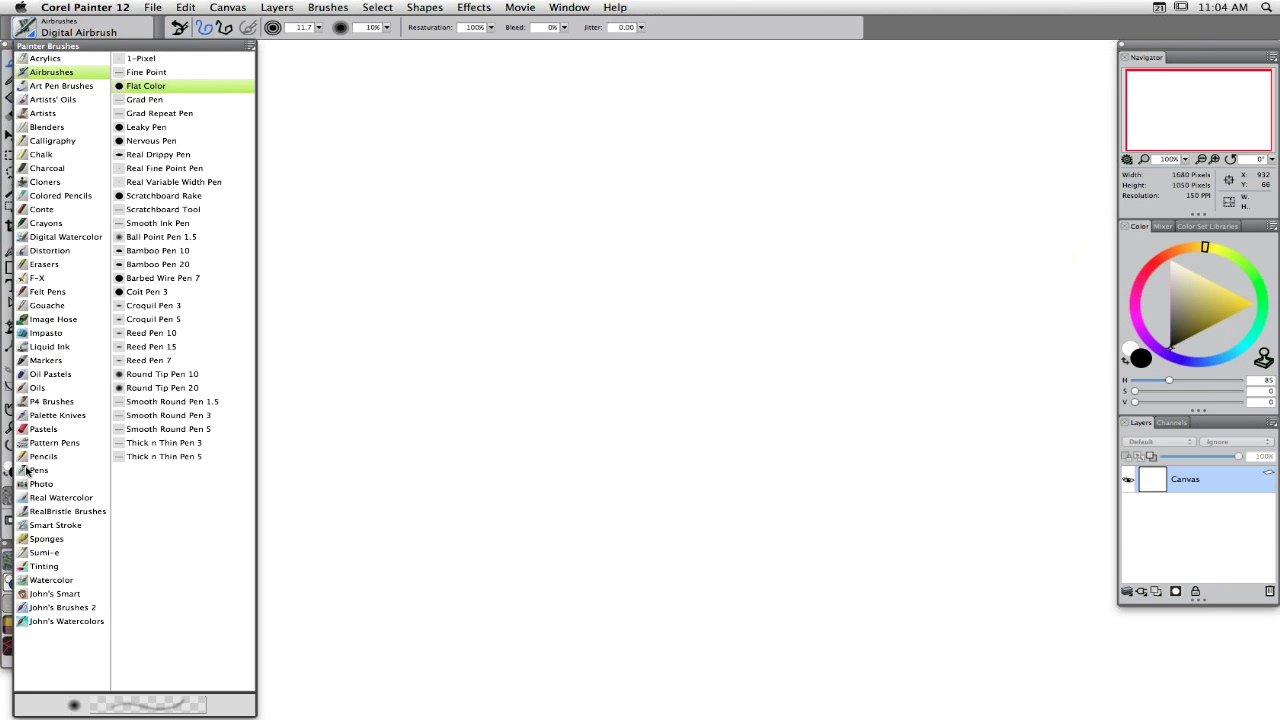
{"action": "left_click", "coordinate": [118, 88]}
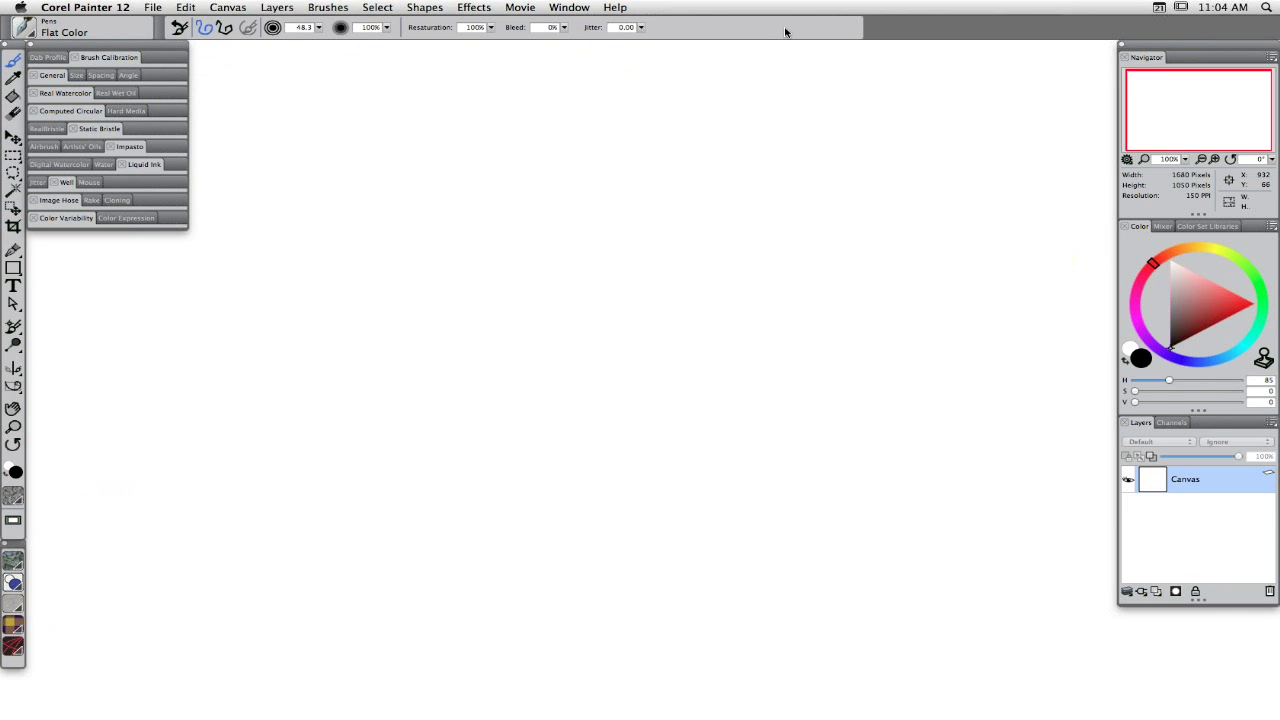
{"action": "left_click_drag", "start_coordinate": [420, 191], "coordinate": [492, 184]}
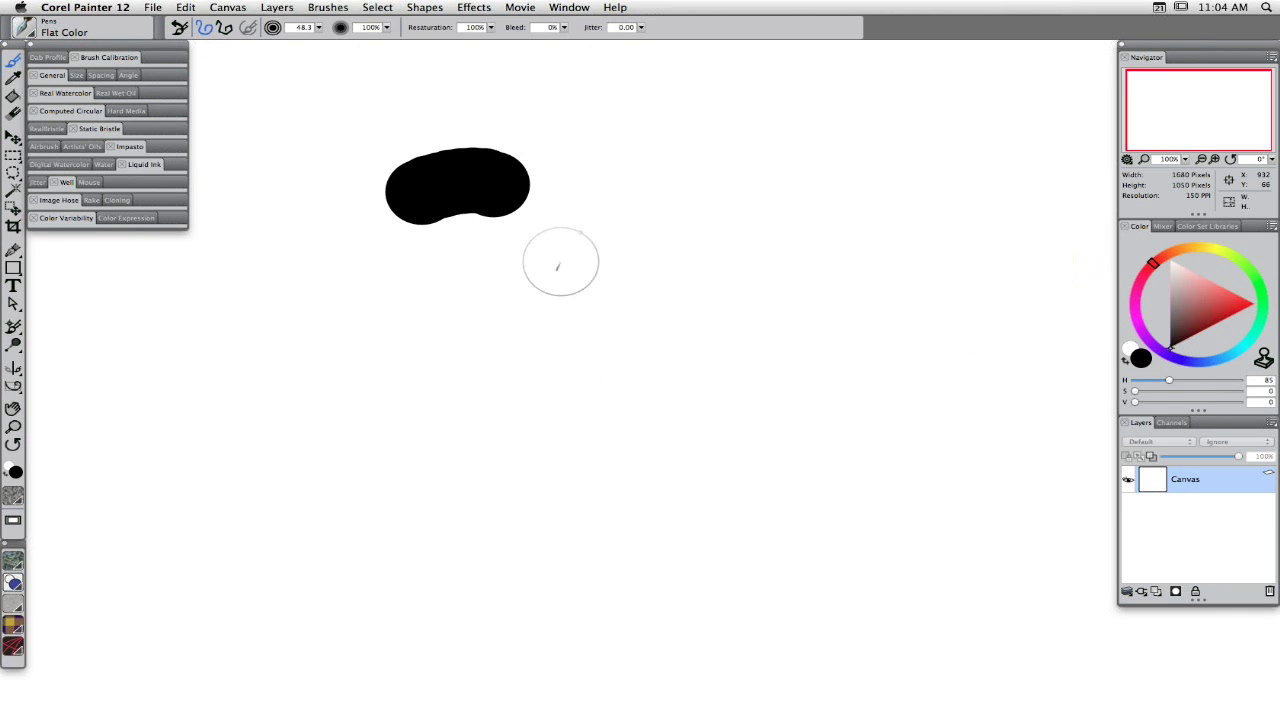
{"action": "left_click", "coordinate": [617, 158]}
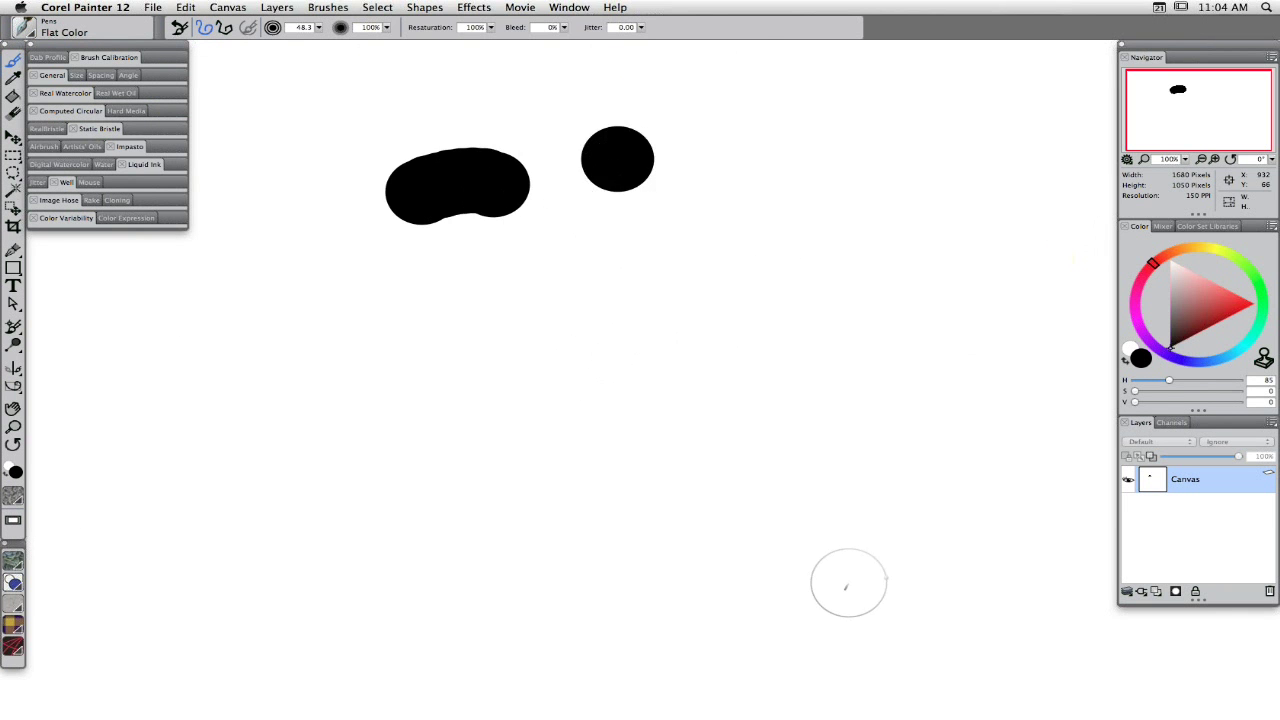
{"action": "left_click", "coordinate": [734, 147]}
{"action": "left_click_drag", "start_coordinate": [918, 136], "coordinate": [934, 493]}
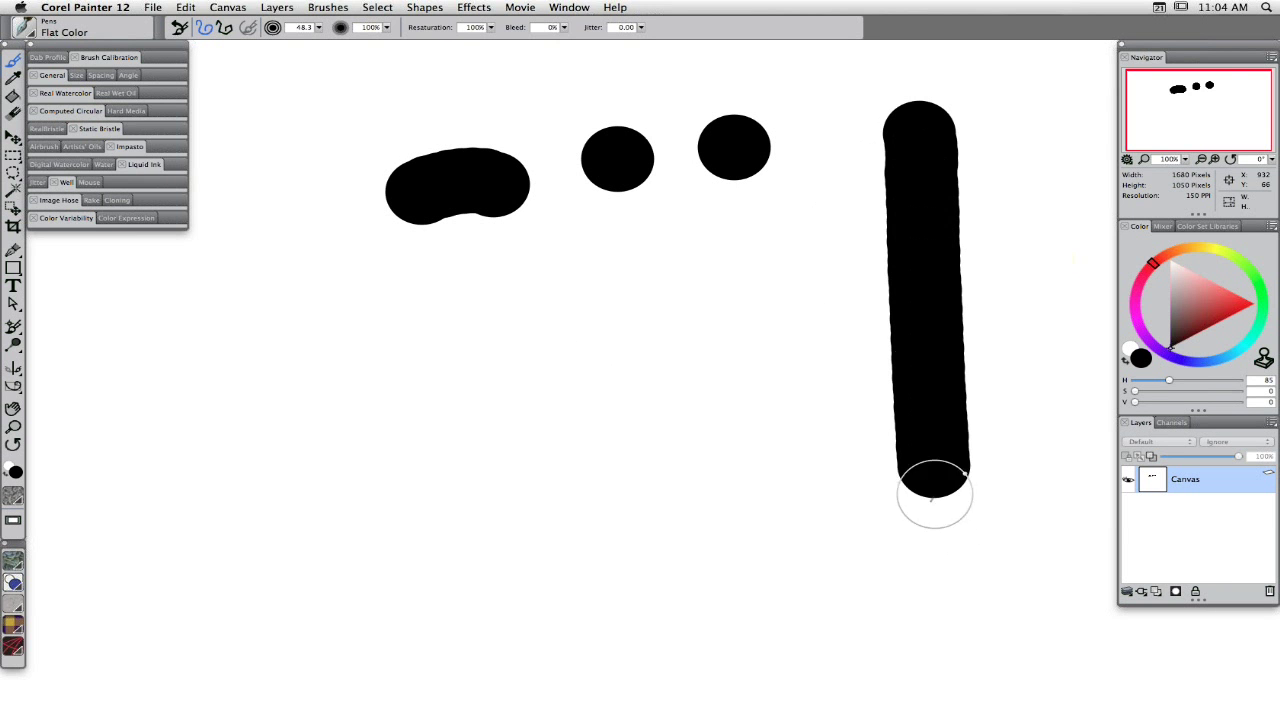
{"action": "mouse_move", "coordinate": [944, 540]}
{"action": "left_mouse_down"}
{"action": "mouse_move", "coordinate": [391, 547]}
{"action": "mouse_move", "coordinate": [269, 531]}
{"action": "mouse_move", "coordinate": [265, 398]}
{"action": "left_mouse_up"}
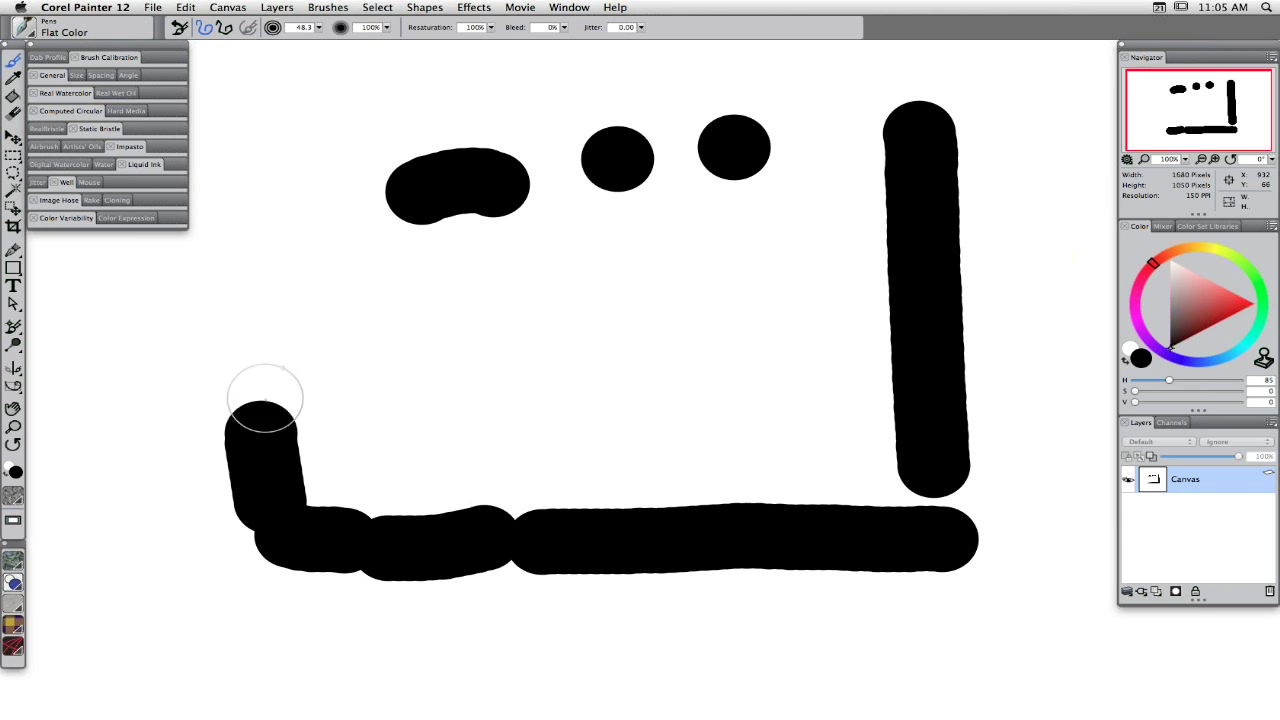
{"action": "left_click_drag", "start_coordinate": [232, 298], "coordinate": [388, 390]}
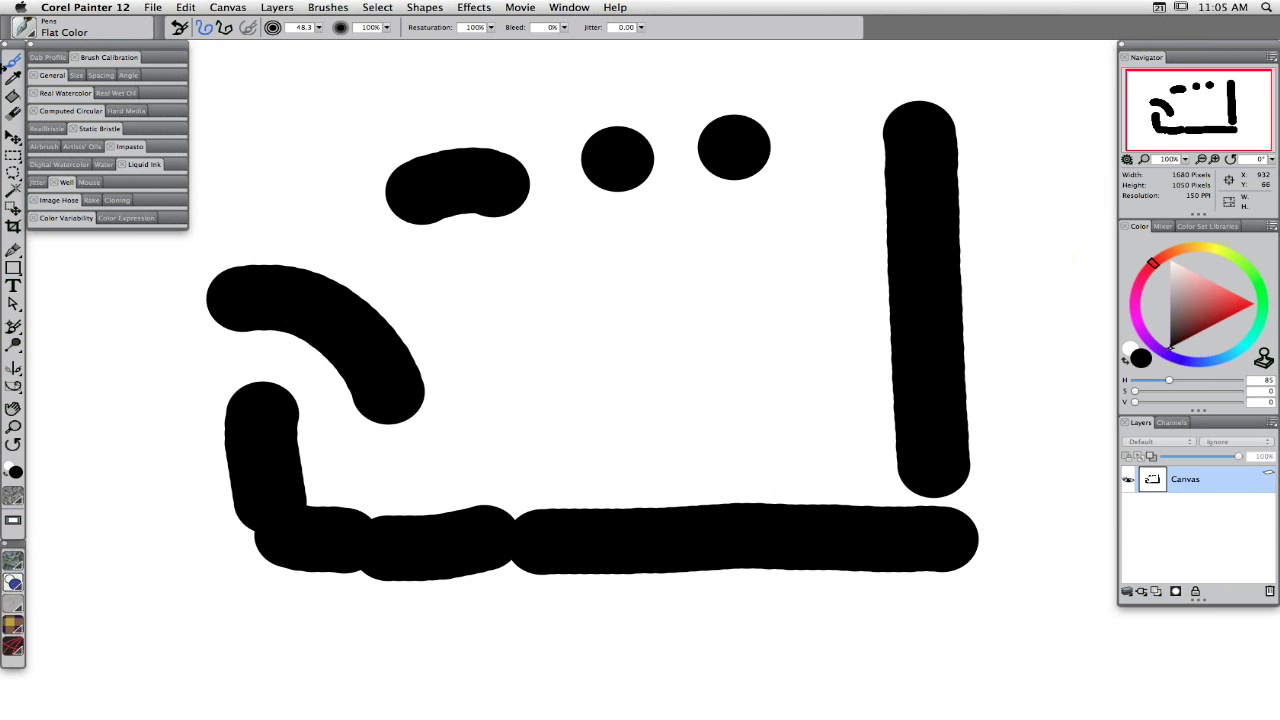
Enable brush calibration for the Flat Color pen, with Pressure Scale 1.00 and Pressure Power 4.00.
{"action": "left_click", "coordinate": [103, 58]}
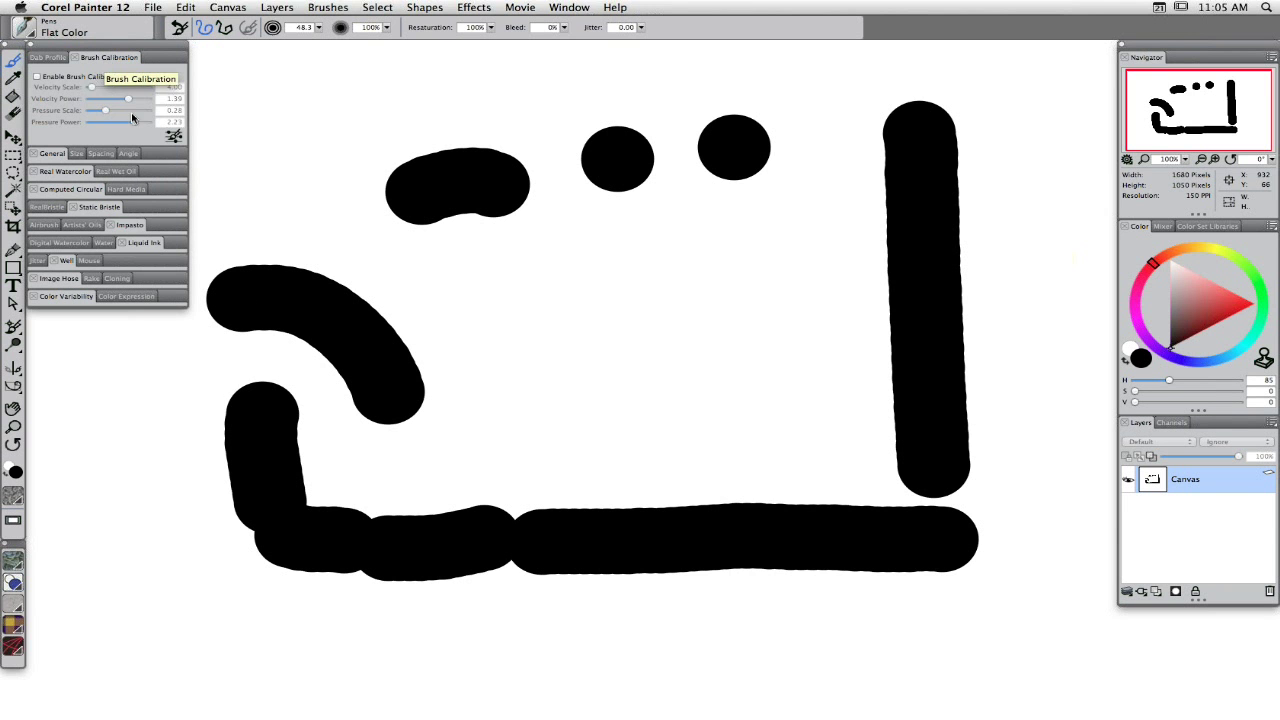
{"action": "left_click", "coordinate": [40, 77]}
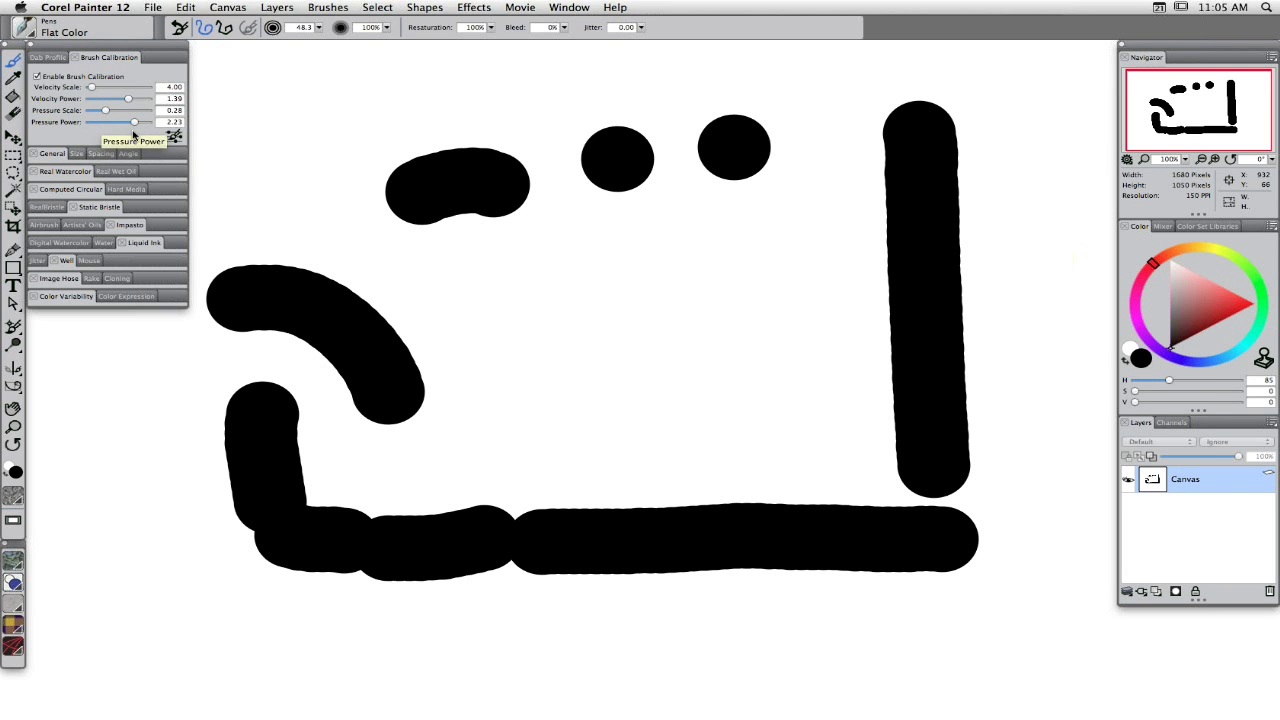
{"action": "mouse_move", "coordinate": [105, 110]}
{"action": "left_mouse_down"}
{"action": "mouse_move", "coordinate": [148, 110]}
{"action": "mouse_move", "coordinate": [251, 200]}
{"action": "left_mouse_up"}
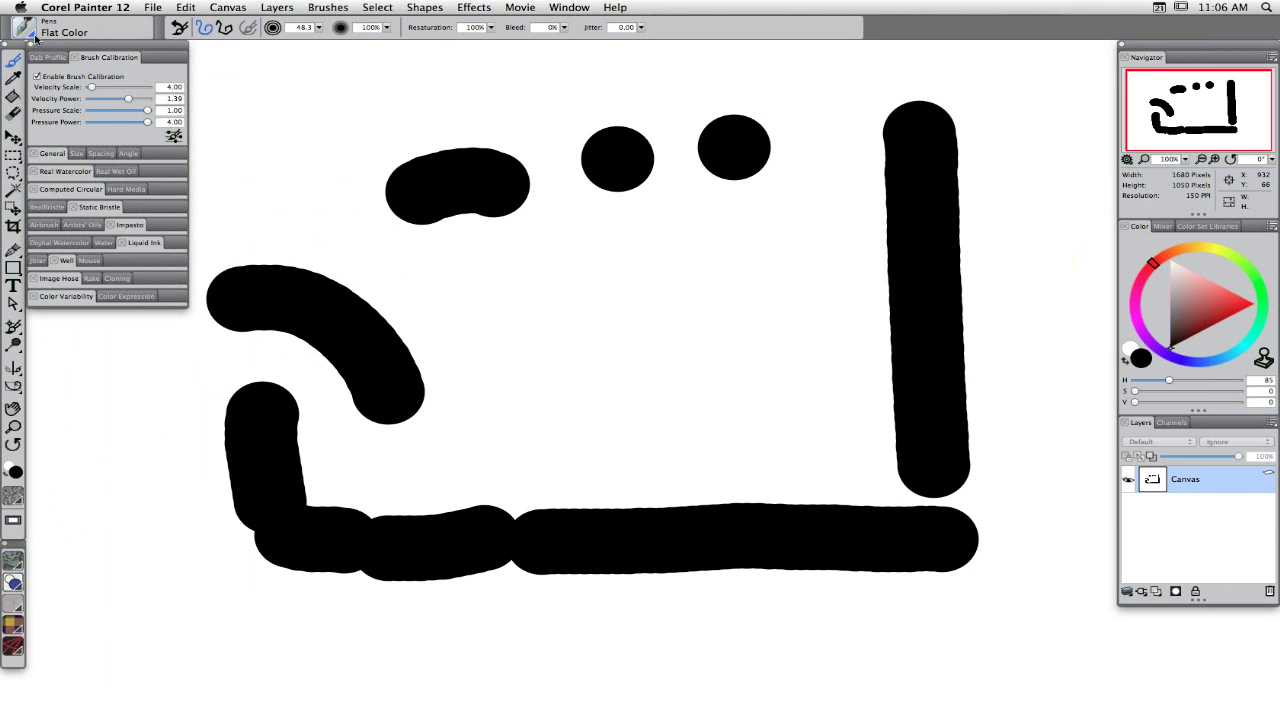
Switch to the Scratchboard Tool pen and draw several test strokes among the thick black shapes.
{"action": "left_click", "coordinate": [36, 40]}
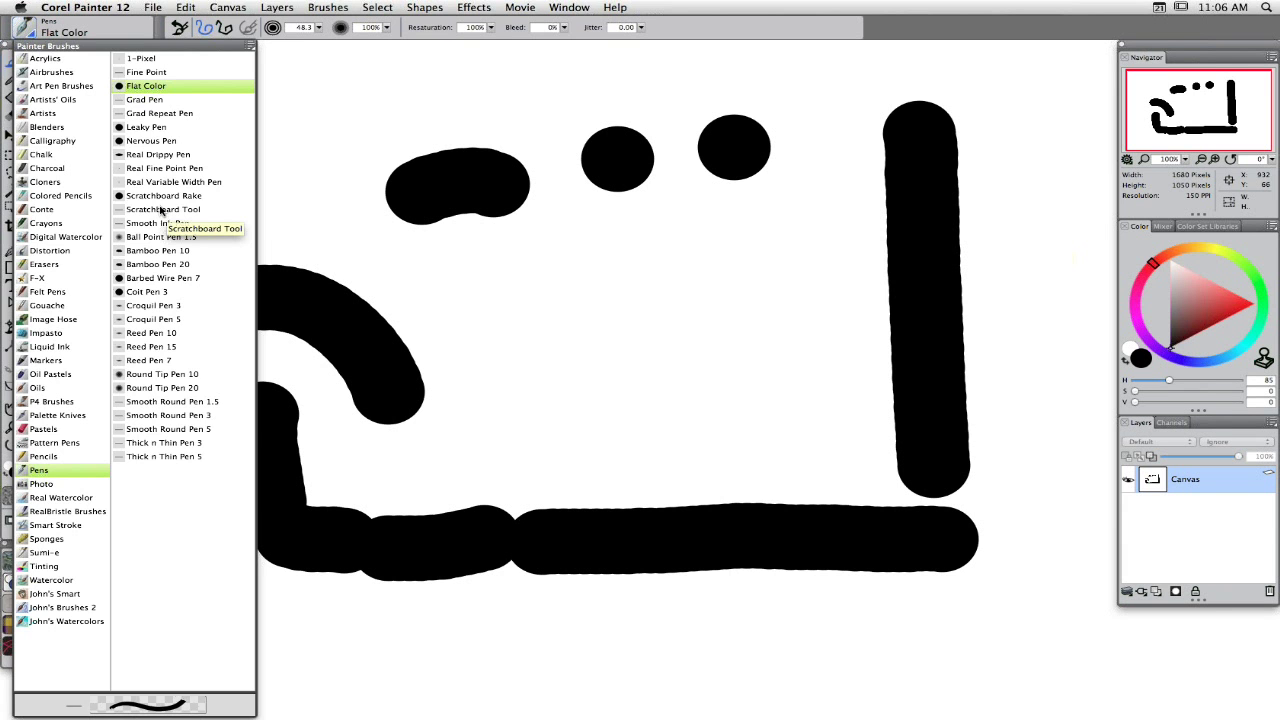
{"action": "left_click", "coordinate": [160, 209]}
{"action": "mouse_move", "coordinate": [305, 66]}
{"action": "left_mouse_down"}
{"action": "mouse_move", "coordinate": [548, 360]}
{"action": "mouse_move", "coordinate": [582, 463]}
{"action": "left_mouse_up"}
{"action": "left_click_drag", "start_coordinate": [675, 330], "coordinate": [582, 356]}
{"action": "left_click_drag", "start_coordinate": [615, 237], "coordinate": [655, 405]}
{"action": "left_click_drag", "start_coordinate": [478, 411], "coordinate": [436, 455]}
{"action": "left_click_drag", "start_coordinate": [430, 383], "coordinate": [422, 497]}
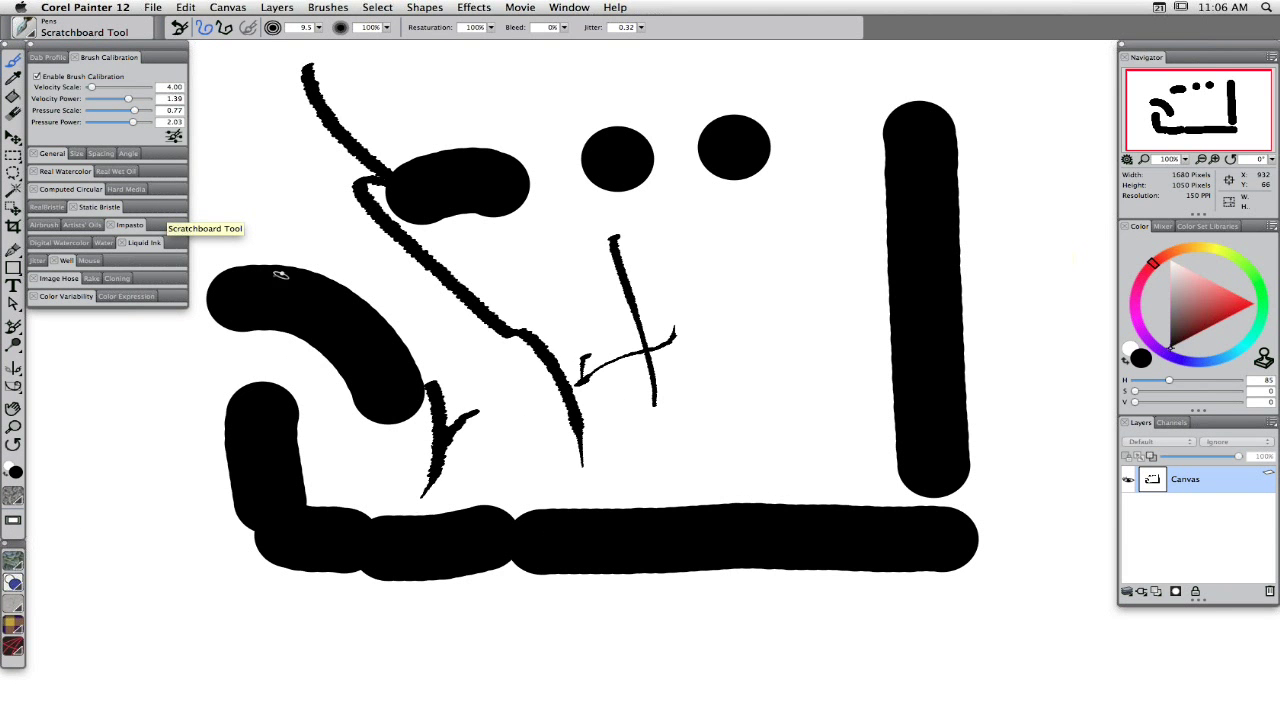
Reset the Scratchboard Tool to its default settings and draw straight, curved and wavy test lines across the canvas.
{"action": "left_click", "coordinate": [174, 31]}
{"action": "left_click_drag", "start_coordinate": [760, 230], "coordinate": [680, 405]}
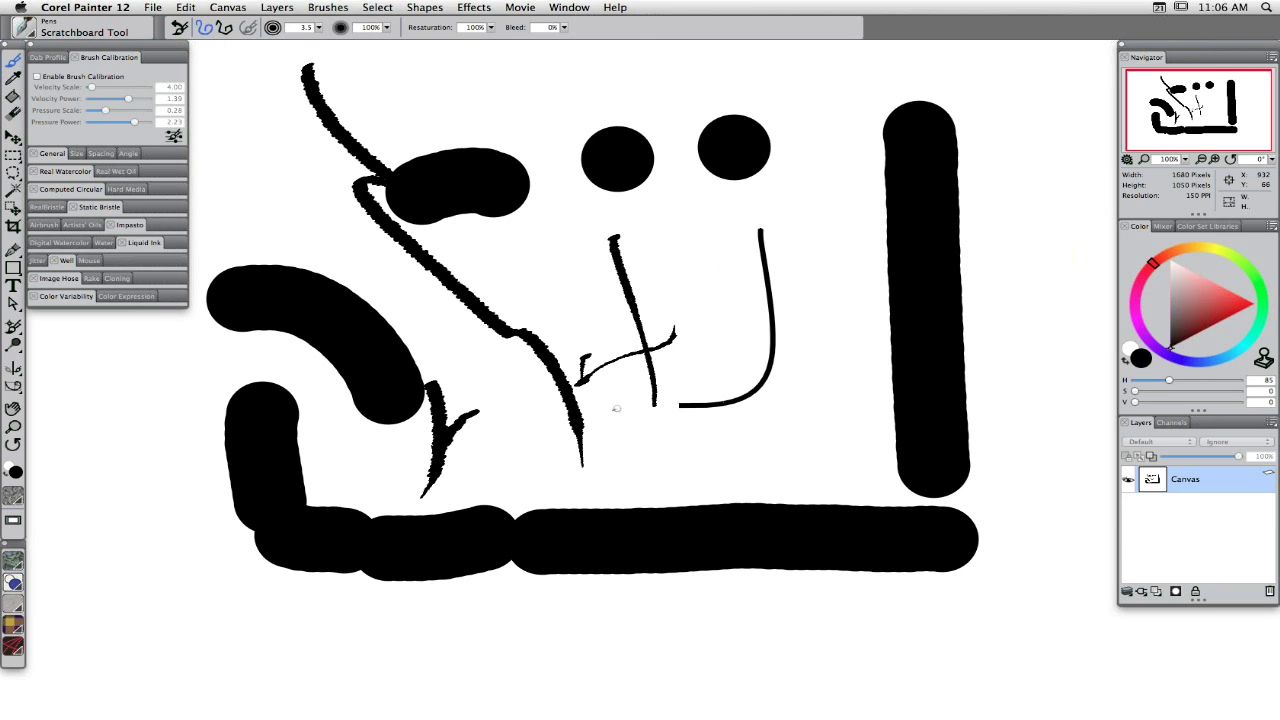
{"action": "left_click_drag", "start_coordinate": [735, 272], "coordinate": [708, 404]}
{"action": "mouse_move", "coordinate": [694, 186]}
{"action": "left_mouse_down"}
{"action": "mouse_move", "coordinate": [785, 458]}
{"action": "mouse_move", "coordinate": [776, 156]}
{"action": "mouse_move", "coordinate": [800, 370]}
{"action": "mouse_move", "coordinate": [662, 508]}
{"action": "left_mouse_up"}
{"action": "left_click_drag", "start_coordinate": [552, 575], "coordinate": [535, 601]}
{"action": "mouse_move", "coordinate": [342, 460]}
{"action": "left_mouse_down"}
{"action": "mouse_move", "coordinate": [362, 444]}
{"action": "mouse_move", "coordinate": [395, 185]}
{"action": "mouse_move", "coordinate": [212, 622]}
{"action": "left_mouse_up"}
{"action": "left_click_drag", "start_coordinate": [118, 498], "coordinate": [124, 528]}
{"action": "mouse_move", "coordinate": [152, 581]}
{"action": "left_mouse_down"}
{"action": "mouse_move", "coordinate": [536, 676]}
{"action": "mouse_move", "coordinate": [744, 668]}
{"action": "left_mouse_up"}
{"action": "left_click_drag", "start_coordinate": [905, 626], "coordinate": [680, 622]}
{"action": "mouse_move", "coordinate": [845, 656]}
{"action": "left_mouse_down"}
{"action": "mouse_move", "coordinate": [912, 660]}
{"action": "mouse_move", "coordinate": [1032, 428]}
{"action": "left_mouse_up"}
{"action": "mouse_move", "coordinate": [992, 297]}
{"action": "left_mouse_down"}
{"action": "mouse_move", "coordinate": [1008, 505]}
{"action": "mouse_move", "coordinate": [1021, 432]}
{"action": "left_mouse_up"}
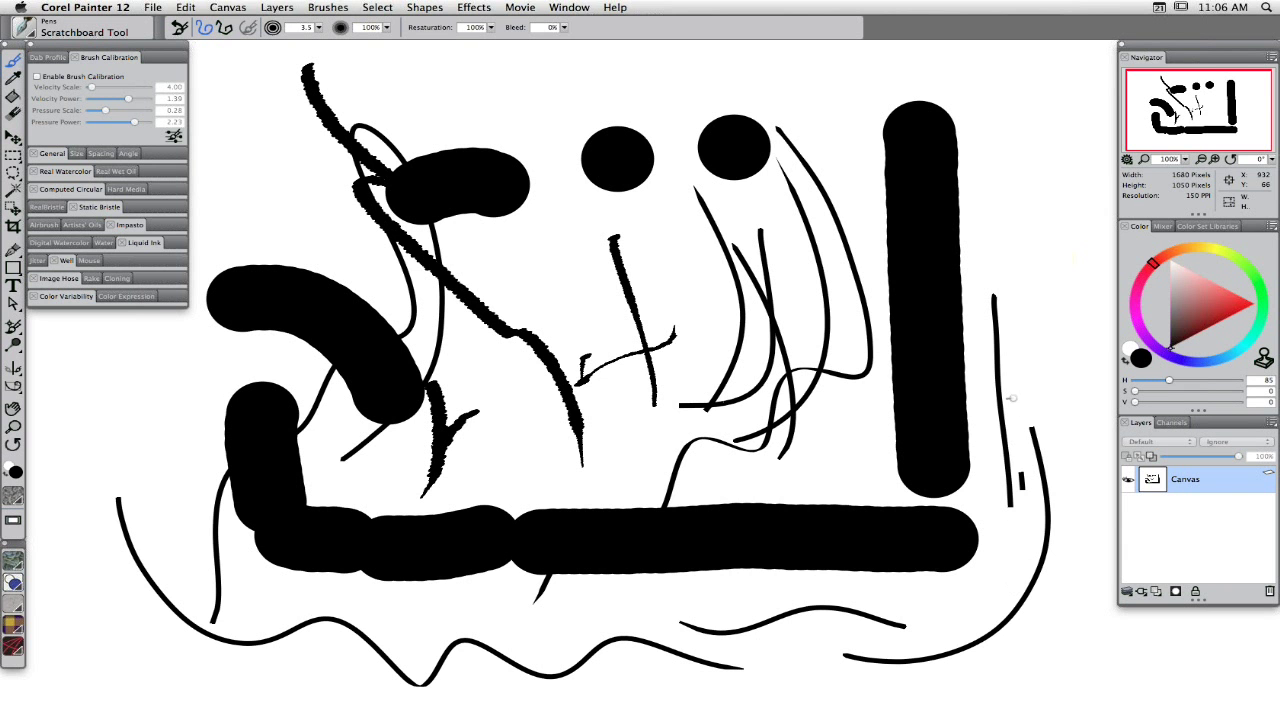
{"action": "left_click_drag", "start_coordinate": [1012, 505], "coordinate": [1004, 245]}
{"action": "left_click_drag", "start_coordinate": [1026, 214], "coordinate": [1029, 230]}
{"action": "left_click_drag", "start_coordinate": [1016, 185], "coordinate": [1046, 262]}
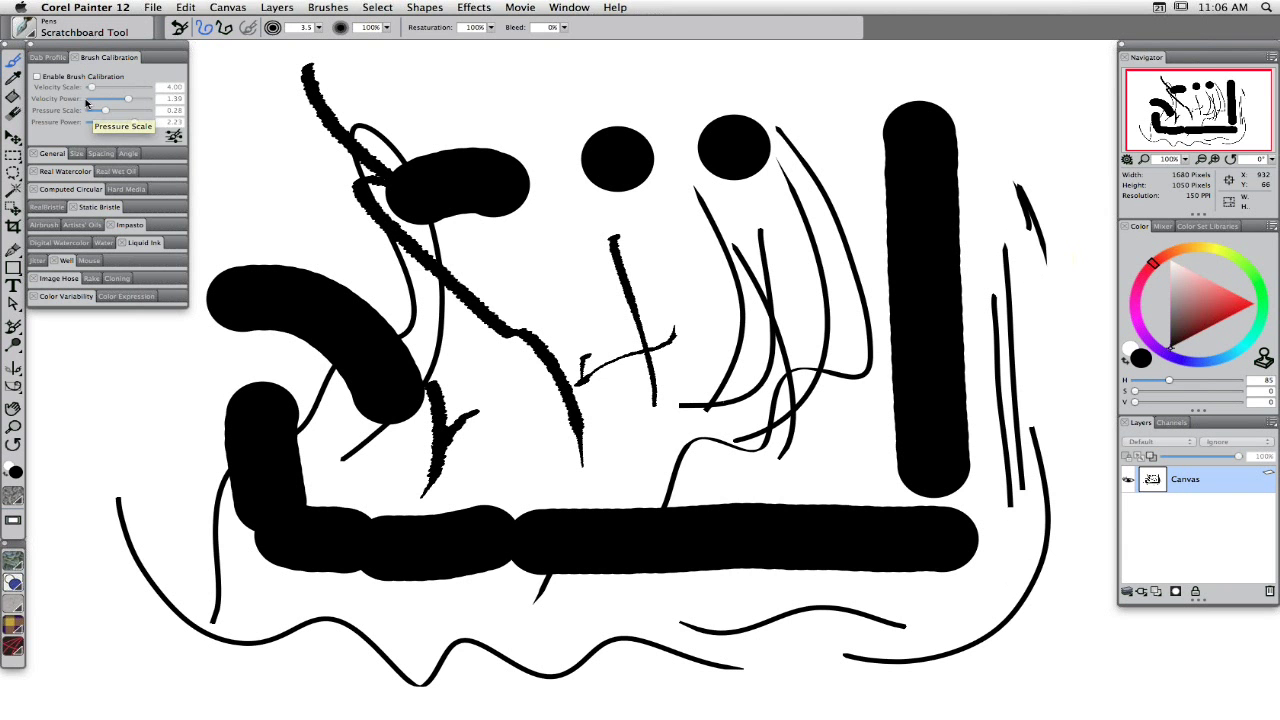
Enable brush calibration for the Scratchboard Tool and draw curved test strokes across the upper middle of the canvas.
{"action": "left_click", "coordinate": [36, 77]}
{"action": "mouse_move", "coordinate": [395, 74]}
{"action": "left_mouse_down"}
{"action": "mouse_move", "coordinate": [566, 159]}
{"action": "mouse_move", "coordinate": [404, 74]}
{"action": "mouse_move", "coordinate": [505, 235]}
{"action": "mouse_move", "coordinate": [540, 460]}
{"action": "mouse_move", "coordinate": [614, 262]}
{"action": "mouse_move", "coordinate": [650, 360]}
{"action": "mouse_move", "coordinate": [580, 495]}
{"action": "mouse_move", "coordinate": [675, 240]}
{"action": "left_mouse_up"}
{"action": "mouse_move", "coordinate": [648, 175]}
{"action": "left_mouse_down"}
{"action": "mouse_move", "coordinate": [715, 444]}
{"action": "mouse_move", "coordinate": [744, 311]}
{"action": "left_mouse_up"}
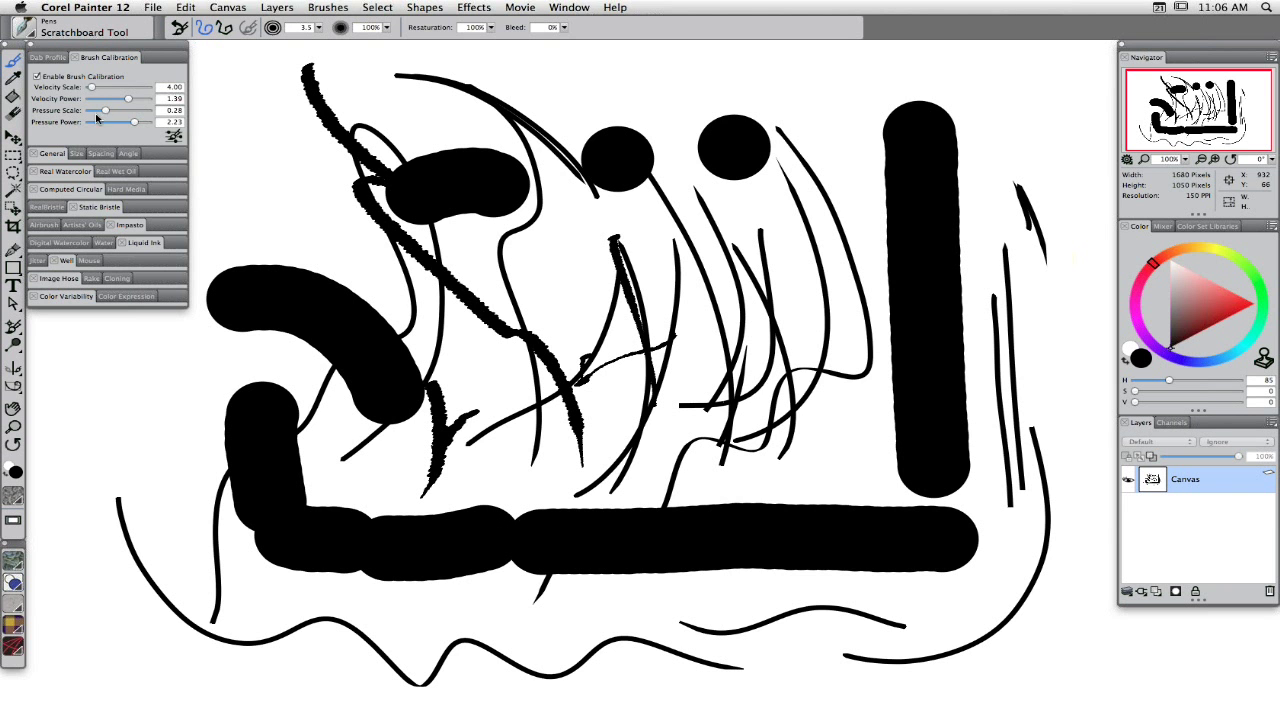
Set the Scratchboard Tool's Pressure Scale to 1.00 and Pressure Power to 4.00, and try long strokes around the canvas.
{"action": "mouse_move", "coordinate": [106, 111]}
{"action": "left_mouse_down"}
{"action": "mouse_move", "coordinate": [195, 119]}
{"action": "mouse_move", "coordinate": [150, 121]}
{"action": "left_mouse_up"}
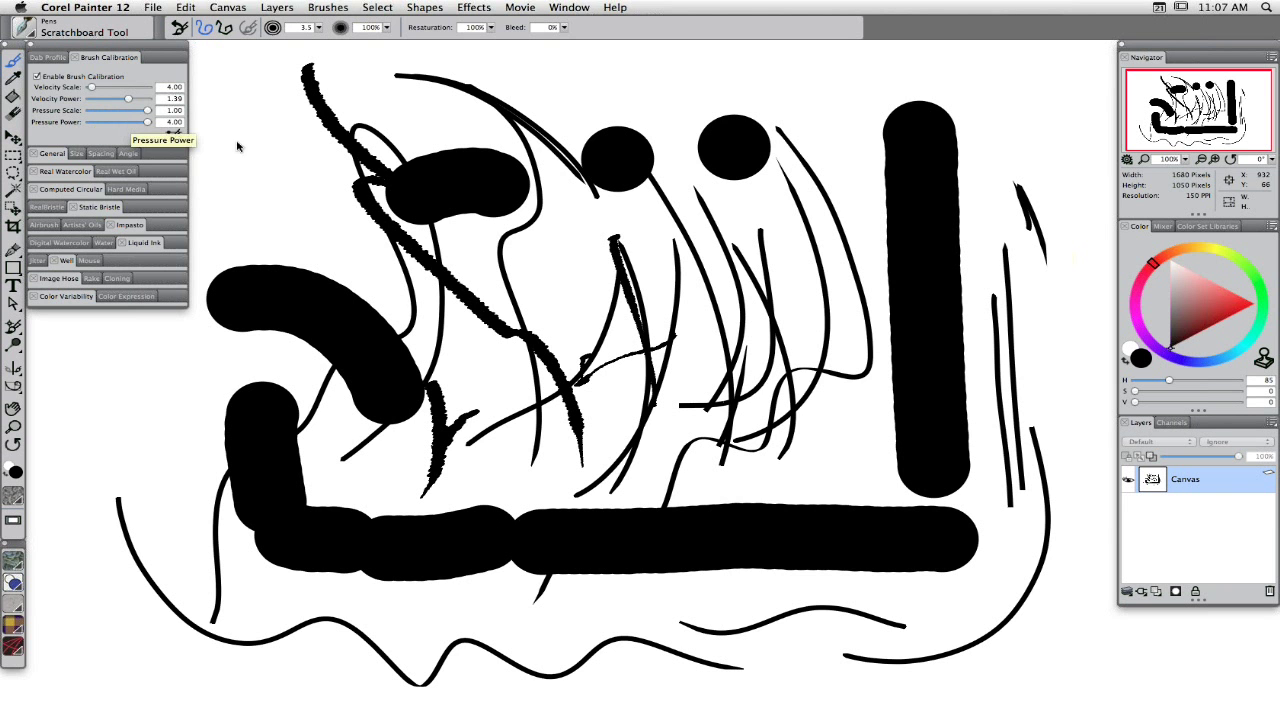
{"action": "mouse_move", "coordinate": [259, 108]}
{"action": "left_mouse_down"}
{"action": "mouse_move", "coordinate": [284, 112]}
{"action": "mouse_move", "coordinate": [192, 408]}
{"action": "left_mouse_up"}
{"action": "mouse_move", "coordinate": [194, 460]}
{"action": "left_mouse_down"}
{"action": "mouse_move", "coordinate": [151, 365]}
{"action": "mouse_move", "coordinate": [76, 672]}
{"action": "mouse_move", "coordinate": [538, 612]}
{"action": "mouse_move", "coordinate": [604, 630]}
{"action": "left_mouse_up"}
{"action": "mouse_move", "coordinate": [462, 618]}
{"action": "left_mouse_down"}
{"action": "mouse_move", "coordinate": [696, 582]}
{"action": "mouse_move", "coordinate": [730, 645]}
{"action": "mouse_move", "coordinate": [838, 340]}
{"action": "mouse_move", "coordinate": [815, 91]}
{"action": "left_mouse_up"}
Clear the whole canvas and draw loops, zigzags and flourishes with varying pressure, from hairline to thick.
{"action": "key", "text": "super+a"}
{"action": "key", "text": "Delete"}
{"action": "mouse_move", "coordinate": [526, 248]}
{"action": "left_mouse_down"}
{"action": "mouse_move", "coordinate": [433, 426]}
{"action": "mouse_move", "coordinate": [505, 268]}
{"action": "mouse_move", "coordinate": [485, 250]}
{"action": "mouse_move", "coordinate": [658, 270]}
{"action": "left_mouse_up"}
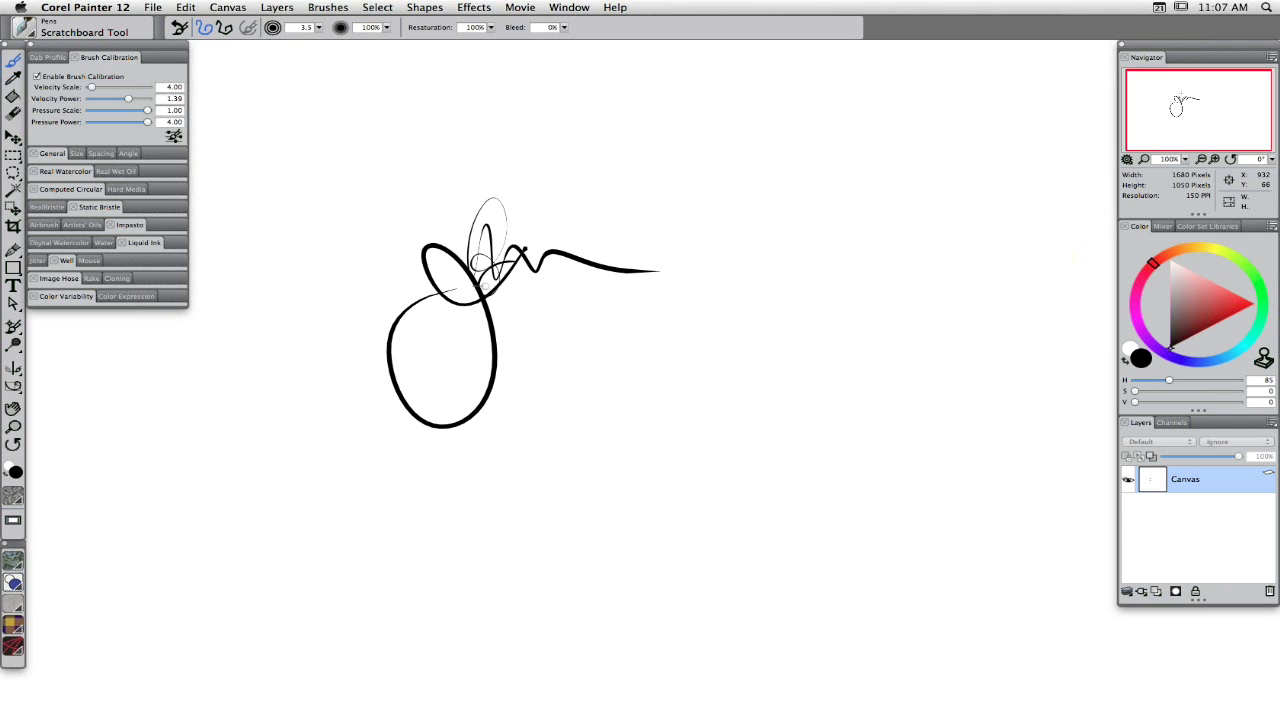
{"action": "mouse_move", "coordinate": [592, 330]}
{"action": "left_mouse_down"}
{"action": "mouse_move", "coordinate": [665, 298]}
{"action": "mouse_move", "coordinate": [803, 333]}
{"action": "mouse_move", "coordinate": [1012, 283]}
{"action": "left_mouse_up"}
{"action": "mouse_move", "coordinate": [625, 210]}
{"action": "left_mouse_down"}
{"action": "mouse_move", "coordinate": [595, 220]}
{"action": "mouse_move", "coordinate": [683, 245]}
{"action": "left_mouse_up"}
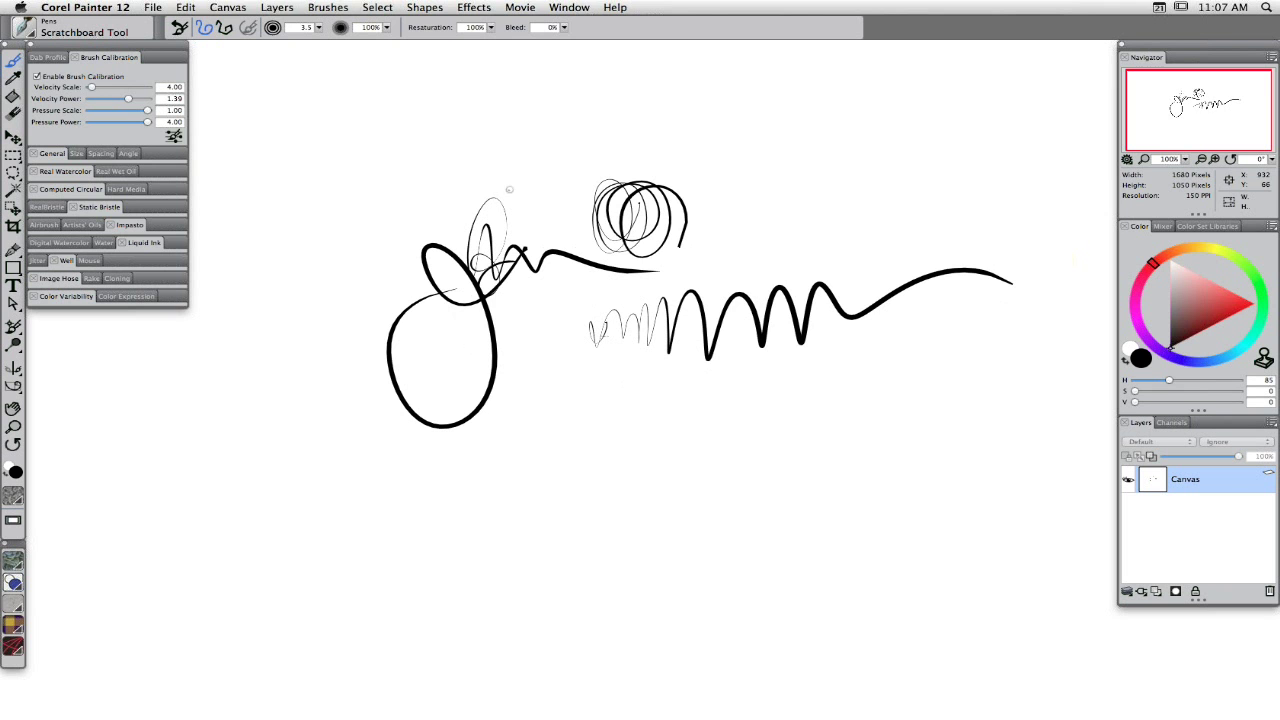
{"action": "left_click_drag", "start_coordinate": [352, 134], "coordinate": [344, 172]}
{"action": "mouse_move", "coordinate": [382, 162]}
{"action": "left_mouse_down"}
{"action": "mouse_move", "coordinate": [495, 134]}
{"action": "mouse_move", "coordinate": [796, 154]}
{"action": "left_mouse_up"}
{"action": "mouse_move", "coordinate": [530, 494]}
{"action": "left_mouse_down"}
{"action": "mouse_move", "coordinate": [545, 420]}
{"action": "mouse_move", "coordinate": [668, 500]}
{"action": "left_mouse_up"}
{"action": "mouse_move", "coordinate": [490, 434]}
{"action": "left_mouse_down"}
{"action": "mouse_move", "coordinate": [588, 518]}
{"action": "mouse_move", "coordinate": [500, 420]}
{"action": "left_mouse_up"}
{"action": "left_click_drag", "start_coordinate": [374, 424], "coordinate": [480, 538]}
{"action": "mouse_move", "coordinate": [405, 480]}
{"action": "left_mouse_down"}
{"action": "mouse_move", "coordinate": [488, 486]}
{"action": "mouse_move", "coordinate": [552, 382]}
{"action": "mouse_move", "coordinate": [520, 430]}
{"action": "left_mouse_up"}
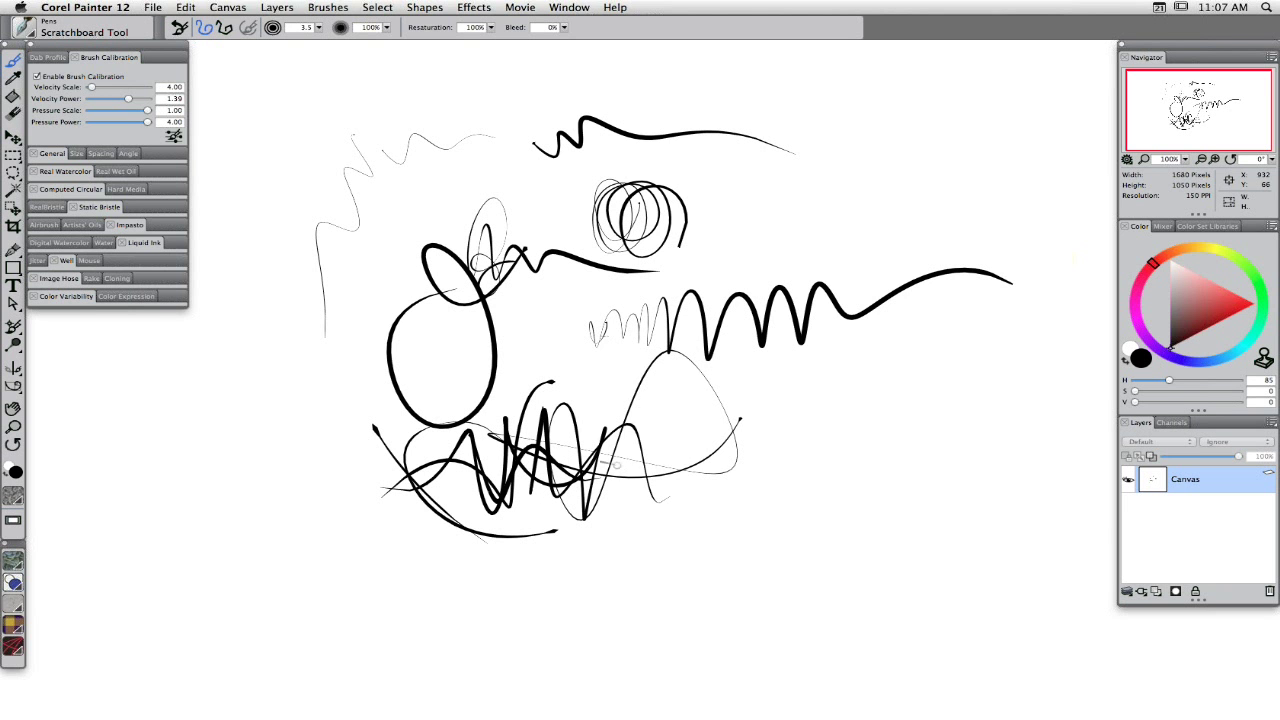
{"action": "mouse_move", "coordinate": [517, 392]}
{"action": "left_mouse_down"}
{"action": "mouse_move", "coordinate": [529, 337]}
{"action": "mouse_move", "coordinate": [541, 418]}
{"action": "mouse_move", "coordinate": [546, 296]}
{"action": "left_mouse_up"}
{"action": "mouse_move", "coordinate": [556, 414]}
{"action": "left_mouse_down"}
{"action": "mouse_move", "coordinate": [564, 361]}
{"action": "mouse_move", "coordinate": [568, 316]}
{"action": "left_mouse_up"}
{"action": "mouse_move", "coordinate": [316, 368]}
{"action": "left_mouse_down"}
{"action": "mouse_move", "coordinate": [313, 412]}
{"action": "mouse_move", "coordinate": [295, 435]}
{"action": "left_mouse_up"}
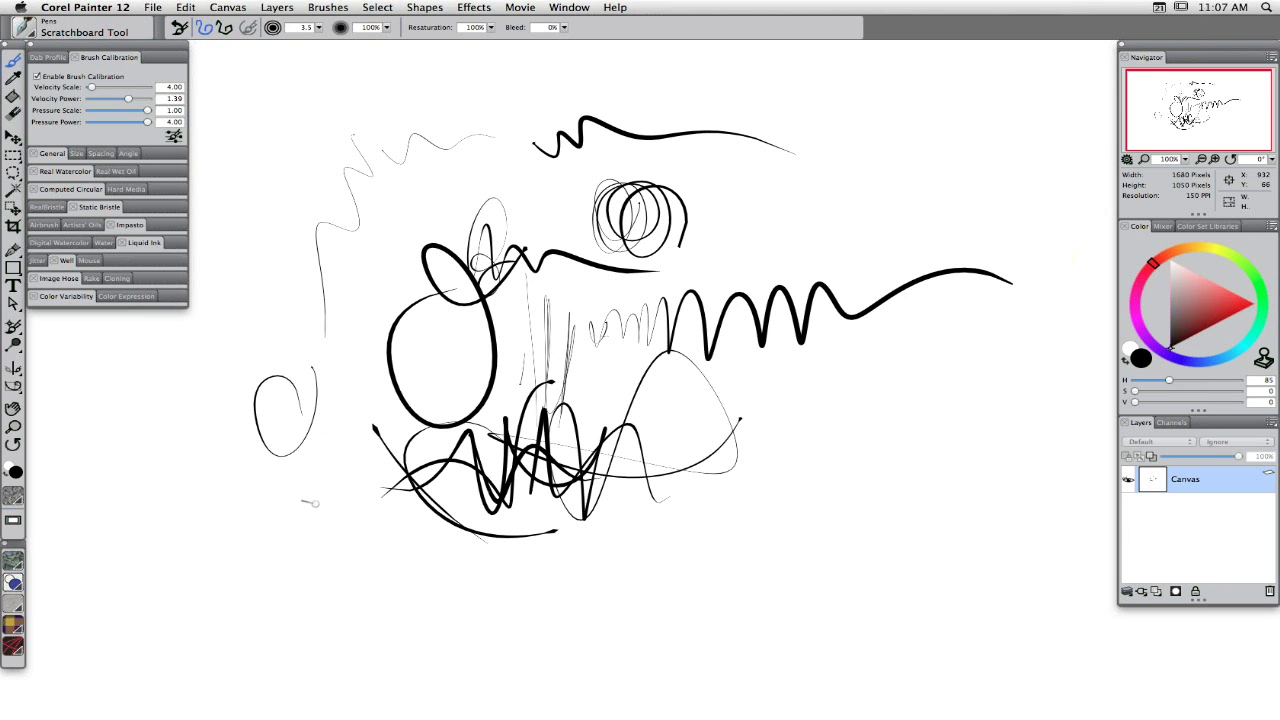
{"action": "mouse_move", "coordinate": [282, 553]}
{"action": "left_mouse_down"}
{"action": "mouse_move", "coordinate": [352, 491]}
{"action": "mouse_move", "coordinate": [455, 528]}
{"action": "left_mouse_up"}
{"action": "mouse_move", "coordinate": [768, 484]}
{"action": "left_mouse_down"}
{"action": "mouse_move", "coordinate": [708, 540]}
{"action": "mouse_move", "coordinate": [776, 505]}
{"action": "mouse_move", "coordinate": [714, 470]}
{"action": "mouse_move", "coordinate": [862, 558]}
{"action": "left_mouse_up"}
{"action": "mouse_move", "coordinate": [851, 401]}
{"action": "left_mouse_down"}
{"action": "mouse_move", "coordinate": [835, 455]}
{"action": "mouse_move", "coordinate": [860, 415]}
{"action": "mouse_move", "coordinate": [845, 445]}
{"action": "mouse_move", "coordinate": [962, 436]}
{"action": "left_mouse_up"}
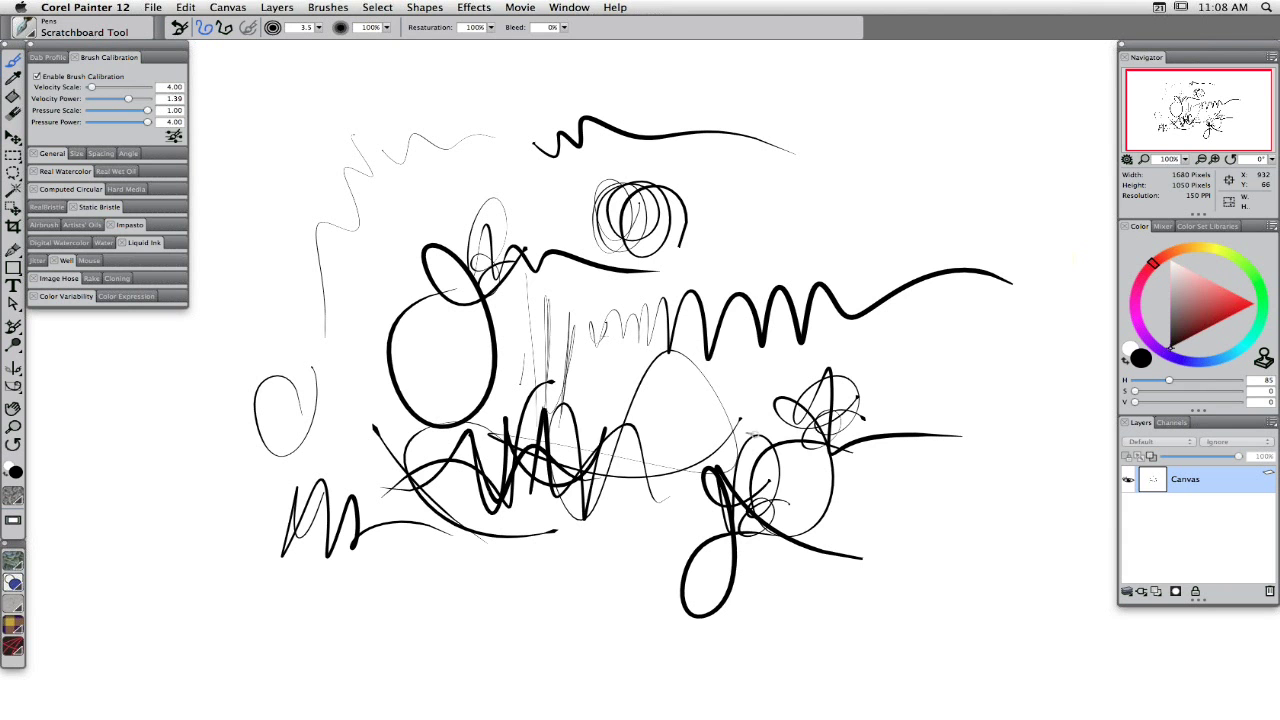
{"action": "mouse_move", "coordinate": [775, 199]}
{"action": "left_mouse_down"}
{"action": "mouse_move", "coordinate": [798, 253]}
{"action": "mouse_move", "coordinate": [765, 229]}
{"action": "mouse_move", "coordinate": [765, 251]}
{"action": "mouse_move", "coordinate": [797, 162]}
{"action": "mouse_move", "coordinate": [766, 189]}
{"action": "mouse_move", "coordinate": [831, 221]}
{"action": "mouse_move", "coordinate": [929, 227]}
{"action": "left_mouse_up"}
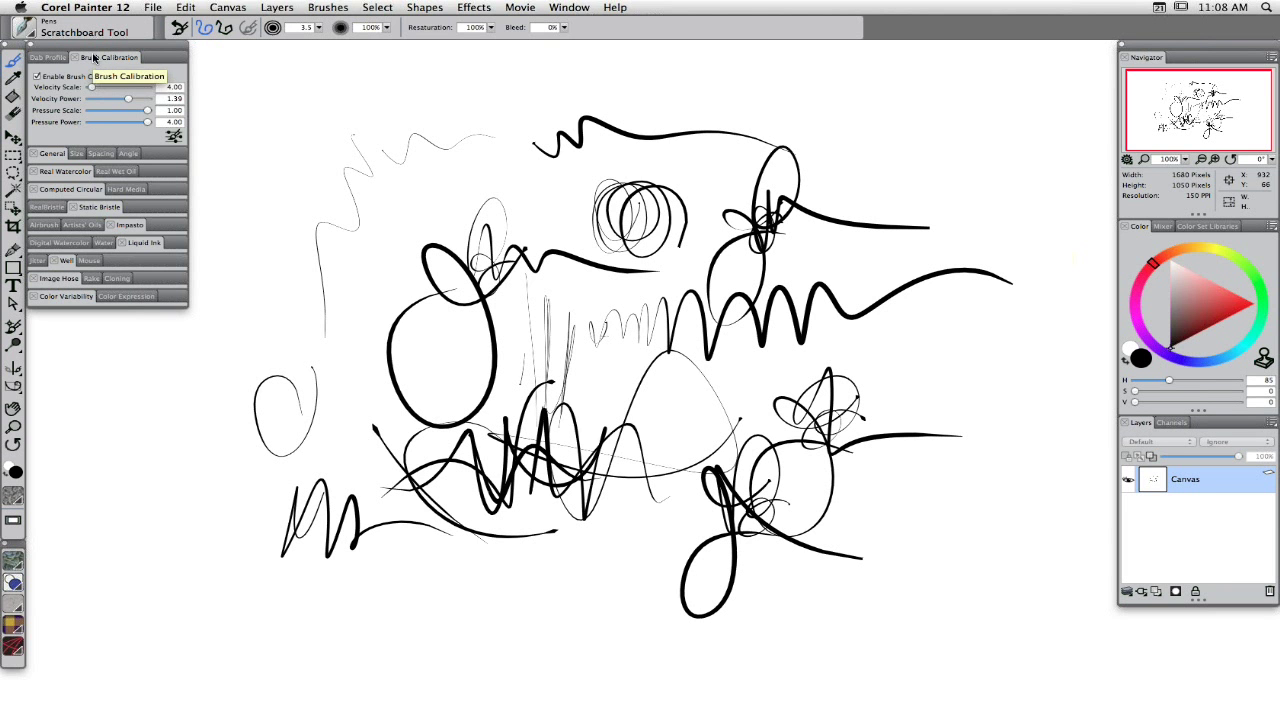
Dock the Brush Calibration controls in the Navigator's group and bring the Navigator back to the front.
{"action": "left_click_drag", "start_coordinate": [105, 57], "coordinate": [186, 80]}
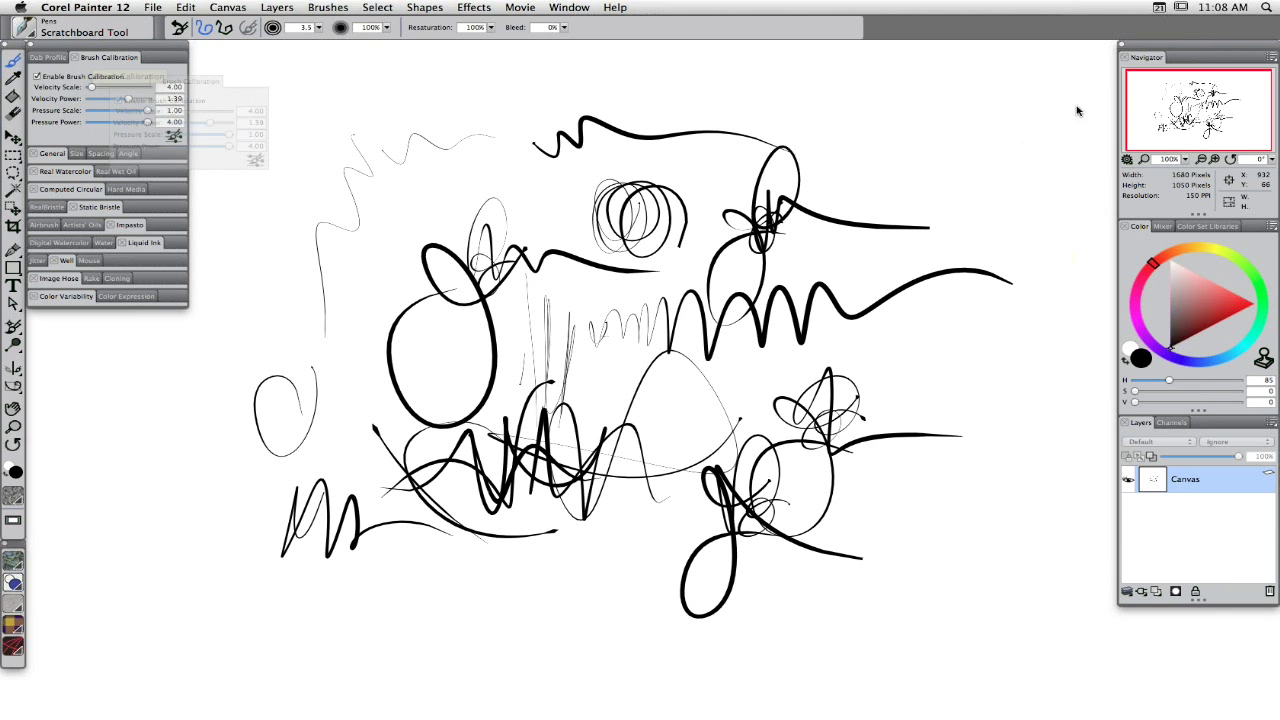
{"action": "left_click_drag", "start_coordinate": [1116, 86], "coordinate": [1180, 62]}
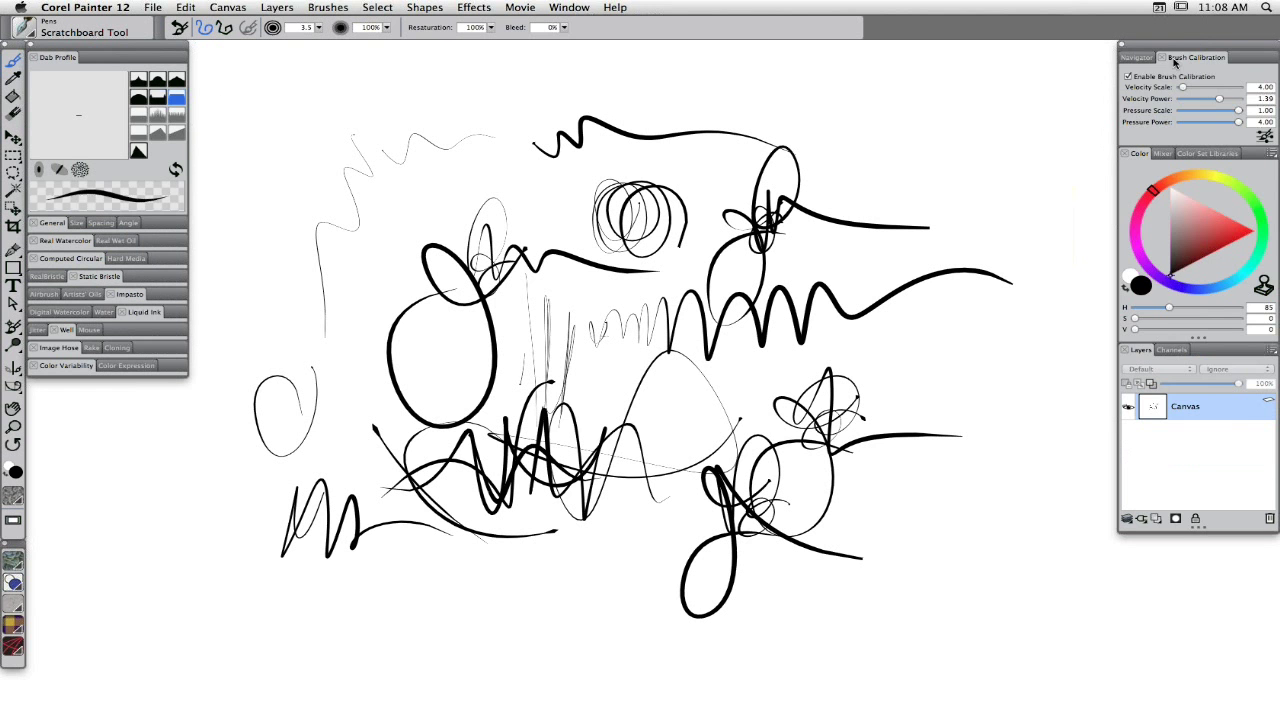
{"action": "left_click", "coordinate": [1136, 60]}
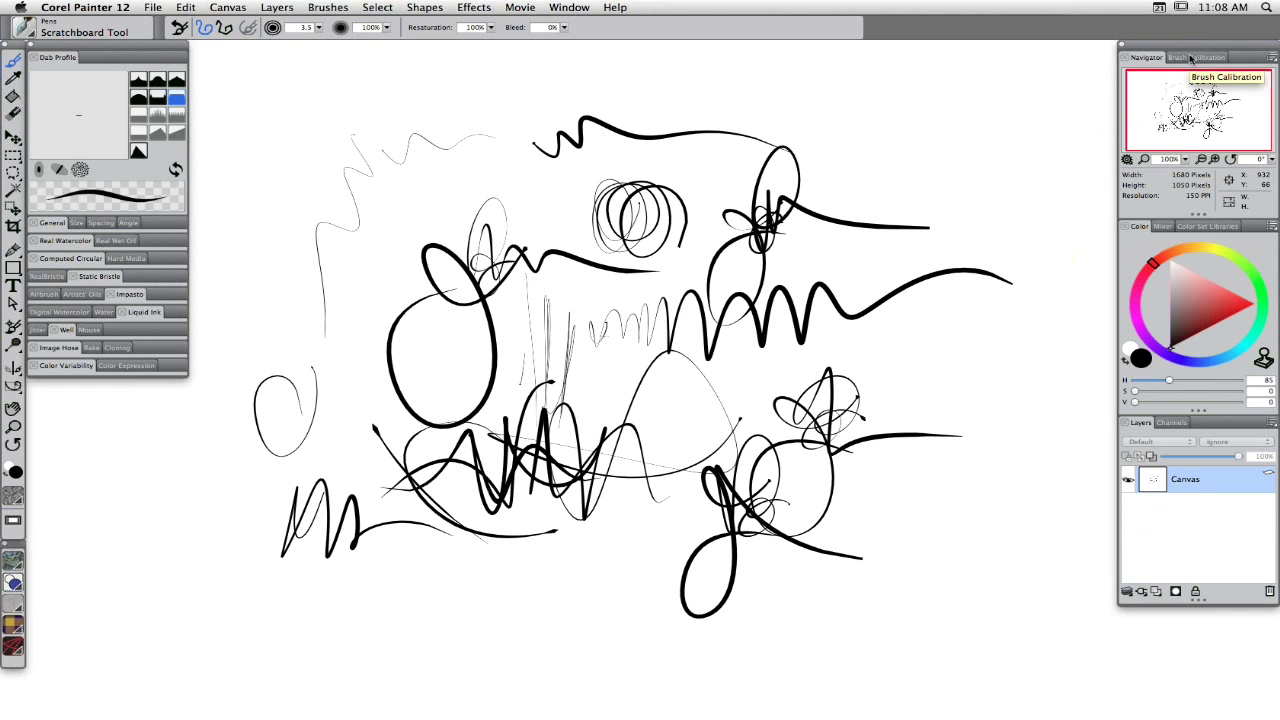
Show the Brush Calibration controls, and paint a thick diagonal stroke on the canvas with the Flat Color pen.
{"action": "left_click", "coordinate": [1192, 58]}
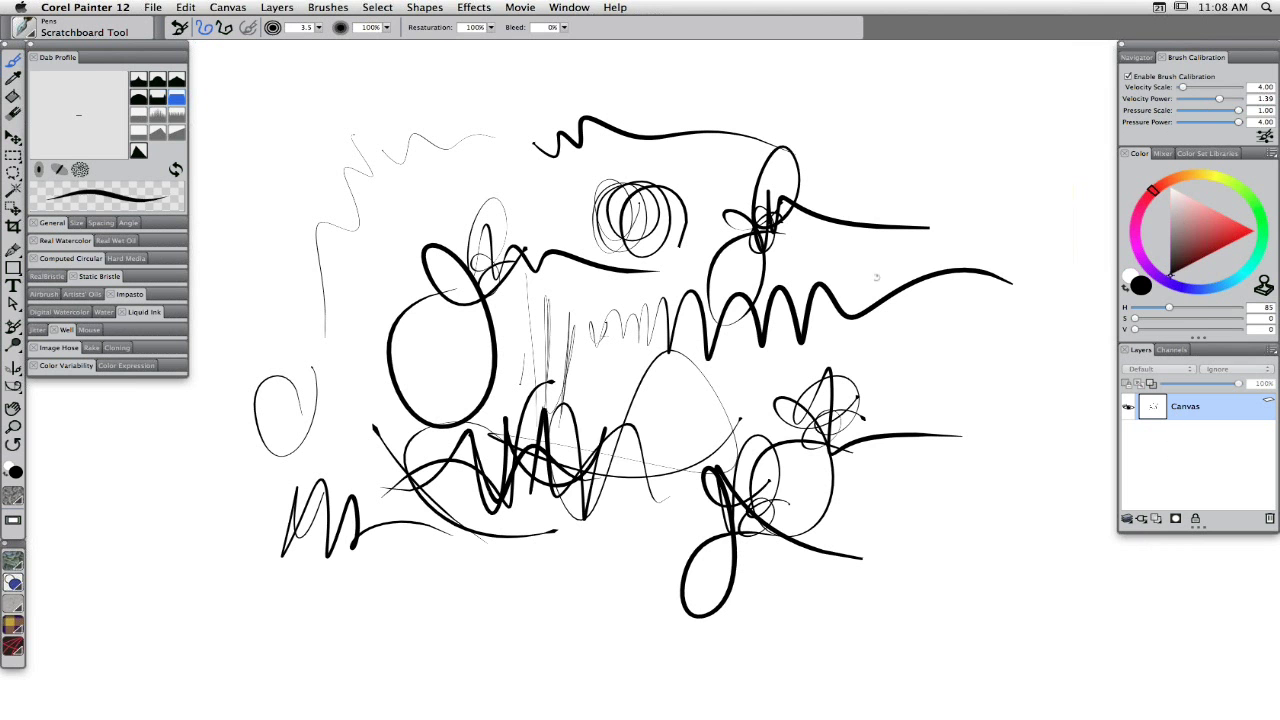
{"action": "left_click", "coordinate": [35, 38]}
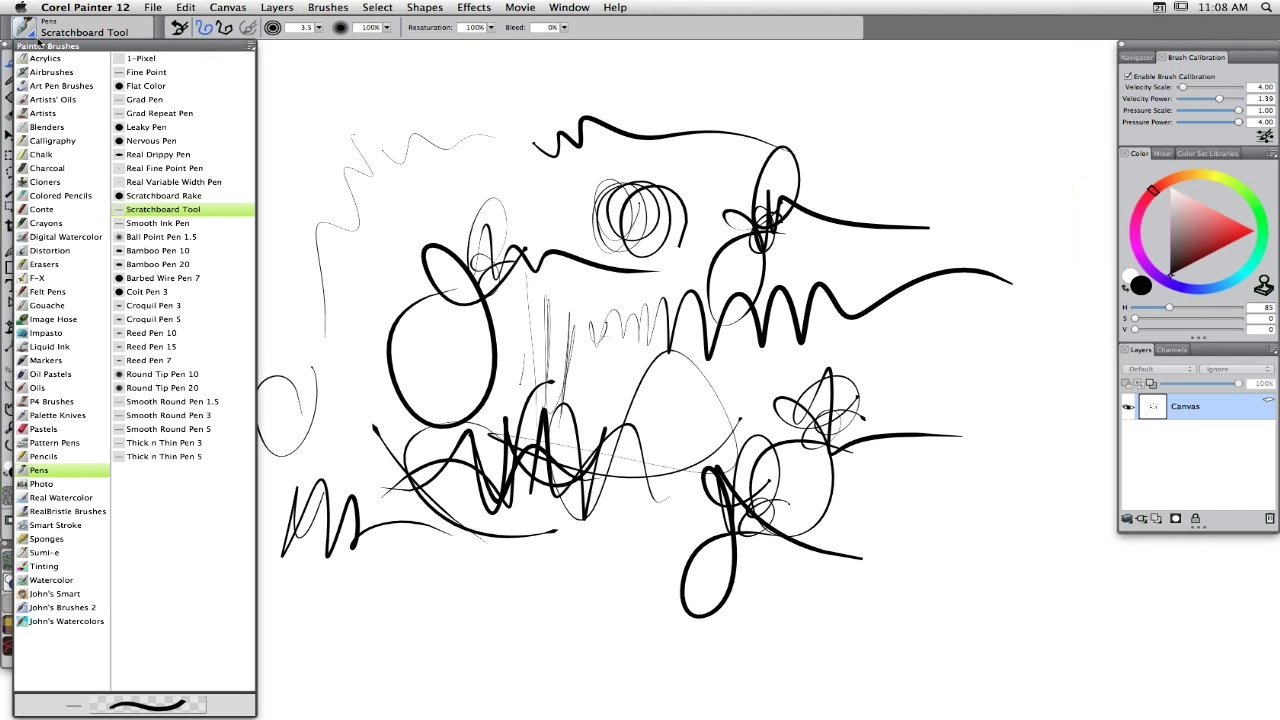
{"action": "left_click", "coordinate": [140, 86]}
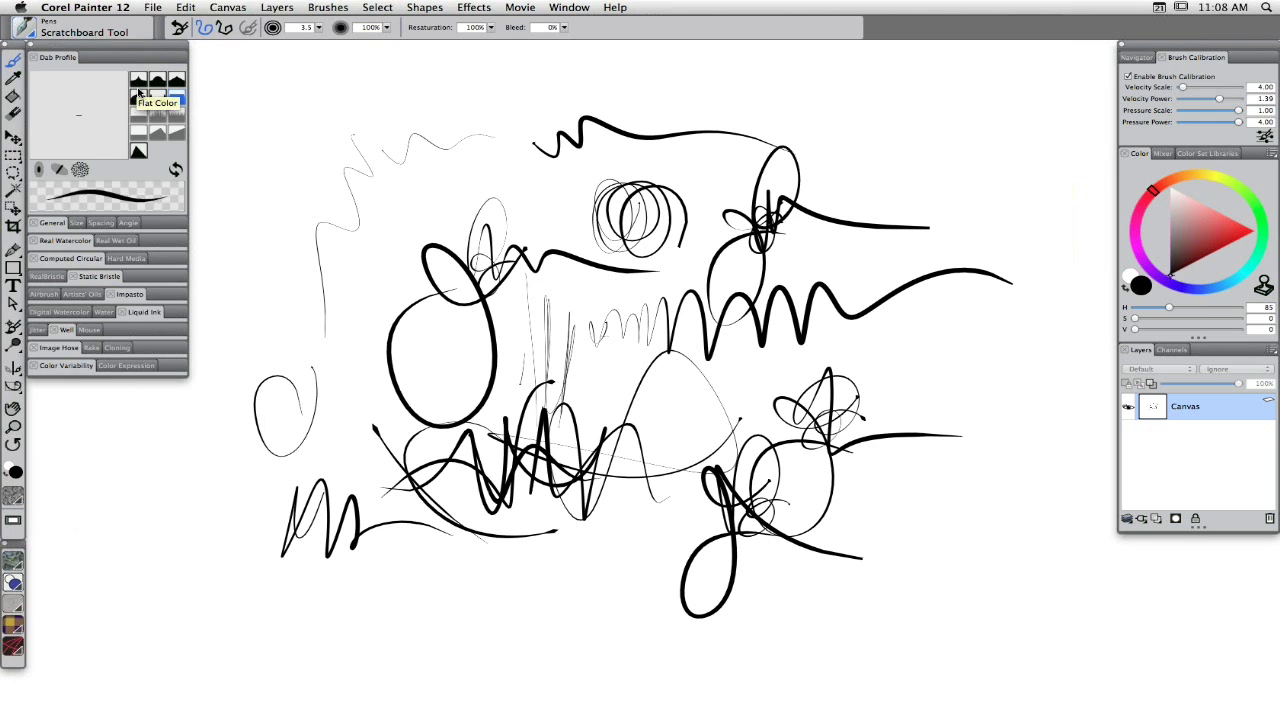
{"action": "left_click_drag", "start_coordinate": [305, 126], "coordinate": [414, 352]}
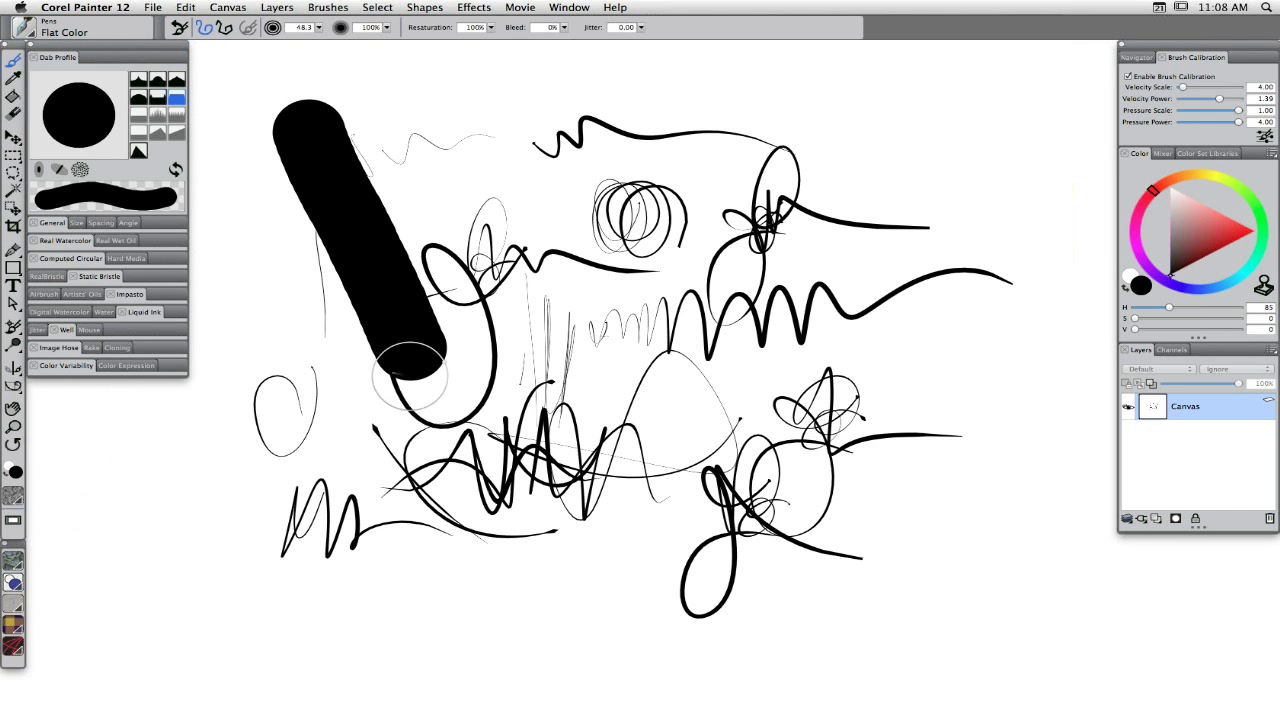
Set the Flat Color pen's Spacing to 185% and Min Spacing to 14.2, and paint trails of separated dabs across the canvas.
{"action": "left_click", "coordinate": [101, 224]}
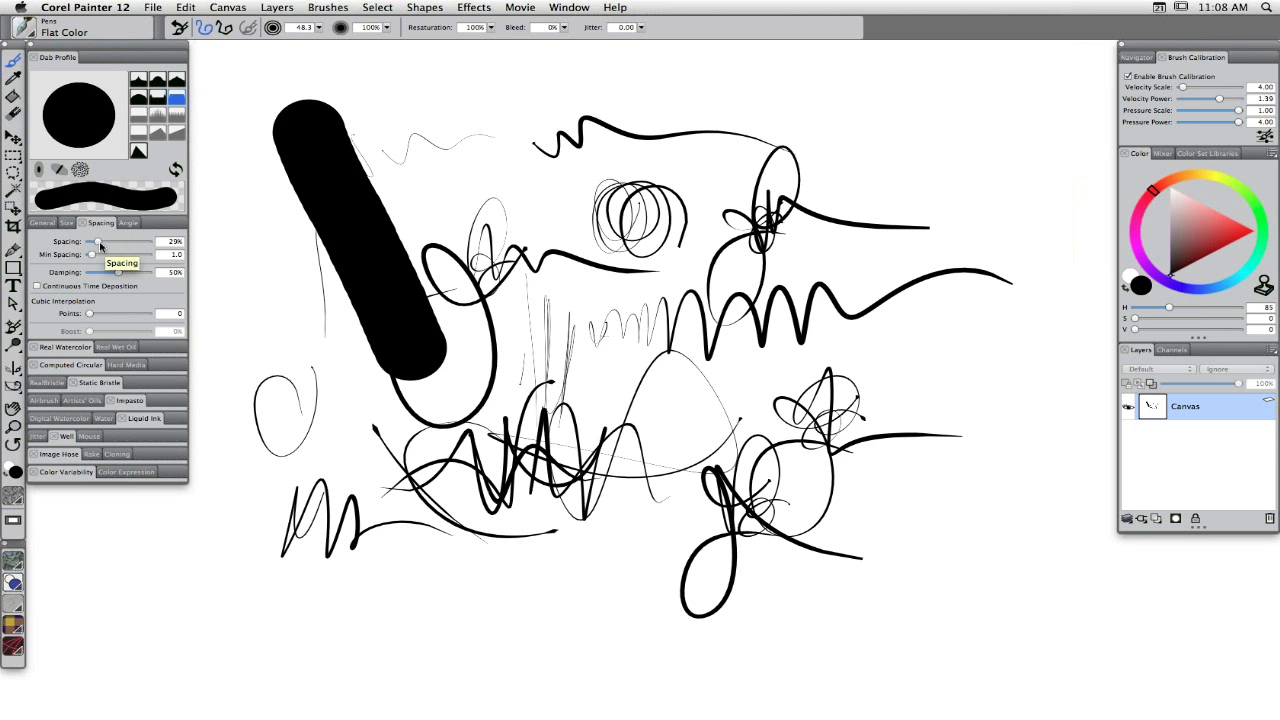
{"action": "mouse_move", "coordinate": [100, 244]}
{"action": "left_mouse_down"}
{"action": "mouse_move", "coordinate": [146, 244]}
{"action": "mouse_move", "coordinate": [118, 256]}
{"action": "mouse_move", "coordinate": [131, 256]}
{"action": "left_mouse_up"}
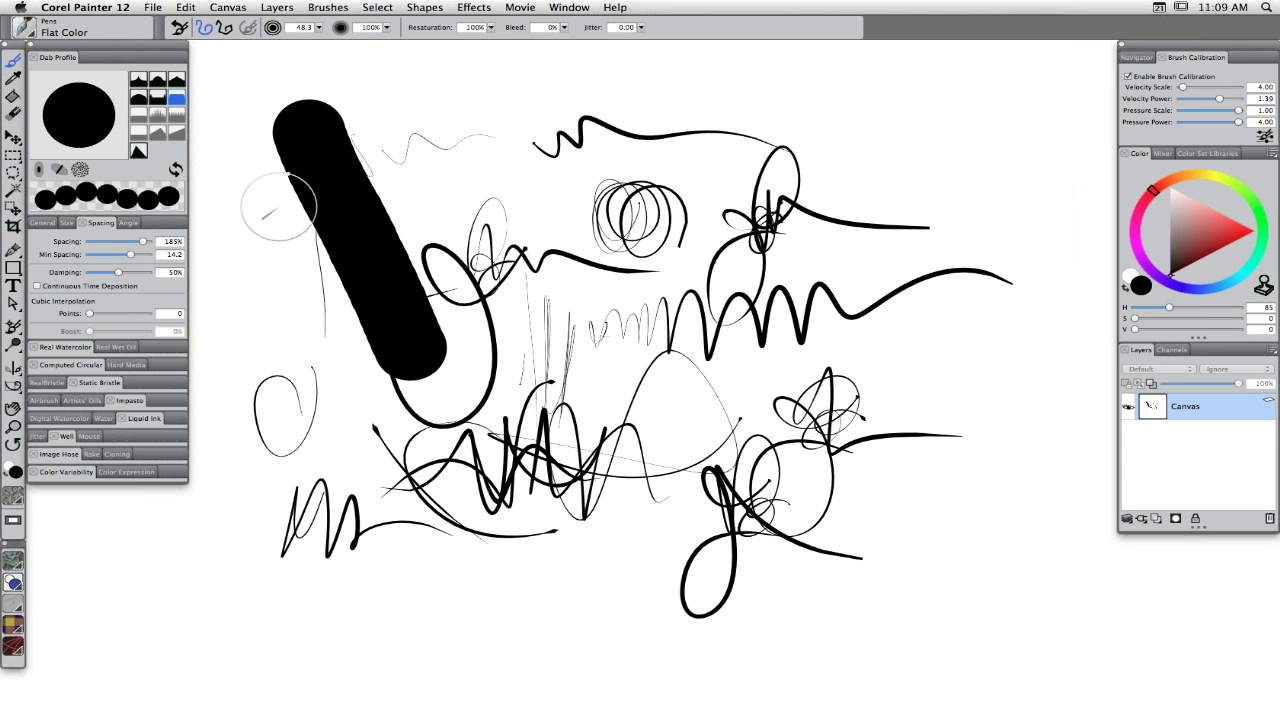
{"action": "mouse_move", "coordinate": [458, 172]}
{"action": "left_mouse_down"}
{"action": "mouse_move", "coordinate": [628, 332]}
{"action": "mouse_move", "coordinate": [751, 248]}
{"action": "mouse_move", "coordinate": [893, 308]}
{"action": "mouse_move", "coordinate": [788, 583]}
{"action": "mouse_move", "coordinate": [671, 518]}
{"action": "mouse_move", "coordinate": [366, 494]}
{"action": "mouse_move", "coordinate": [254, 600]}
{"action": "mouse_move", "coordinate": [308, 230]}
{"action": "mouse_move", "coordinate": [540, 560]}
{"action": "left_mouse_up"}
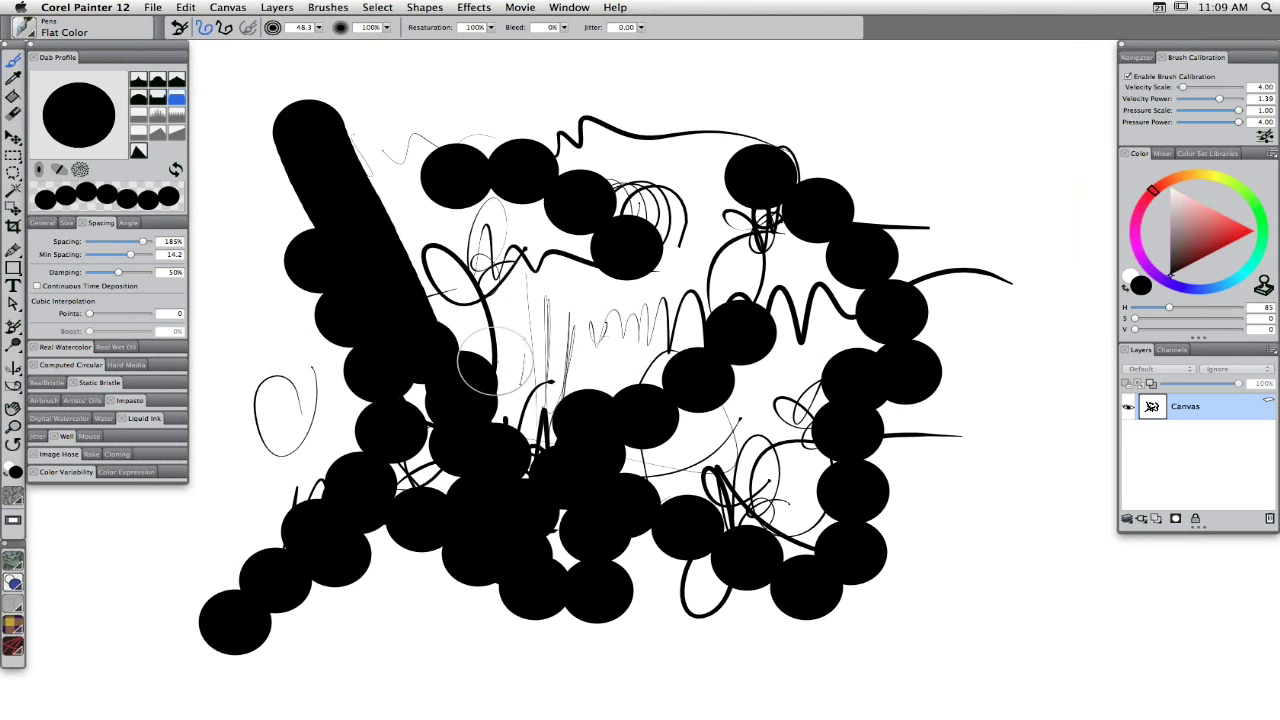
{"action": "left_click_drag", "start_coordinate": [570, 274], "coordinate": [560, 420]}
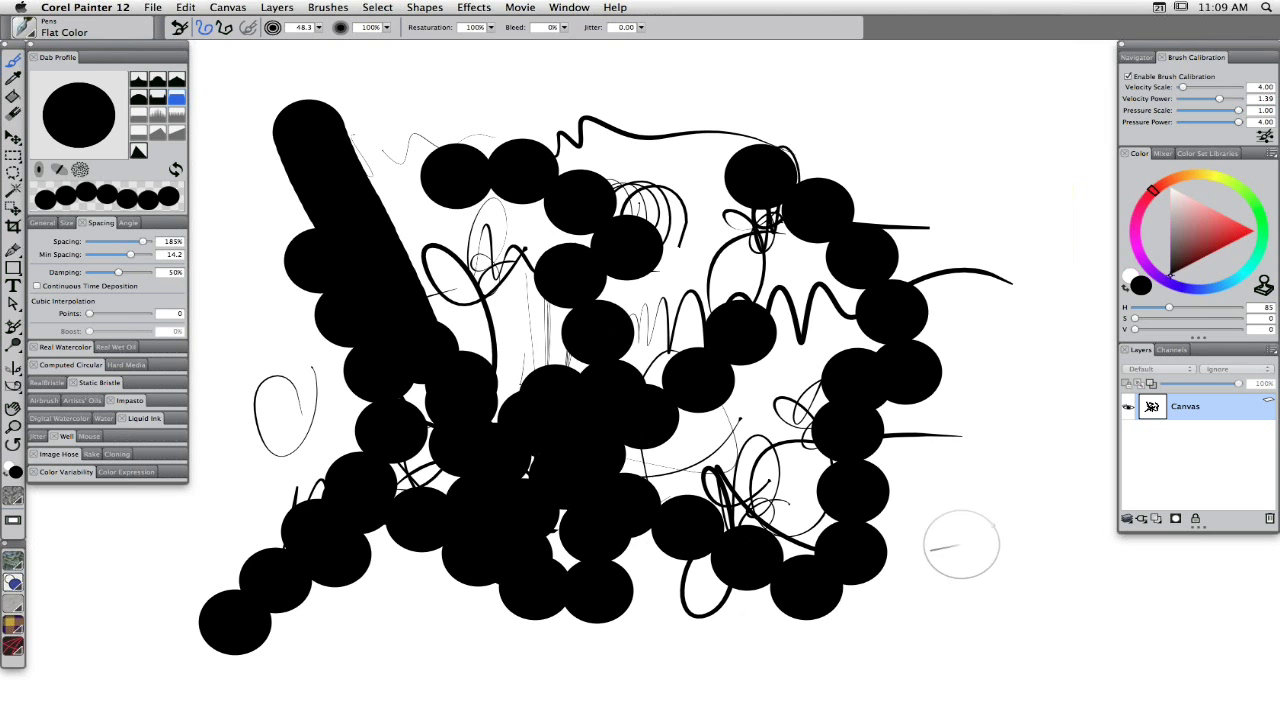
{"action": "left_click_drag", "start_coordinate": [964, 537], "coordinate": [962, 422]}
{"action": "left_click", "coordinate": [175, 28]}
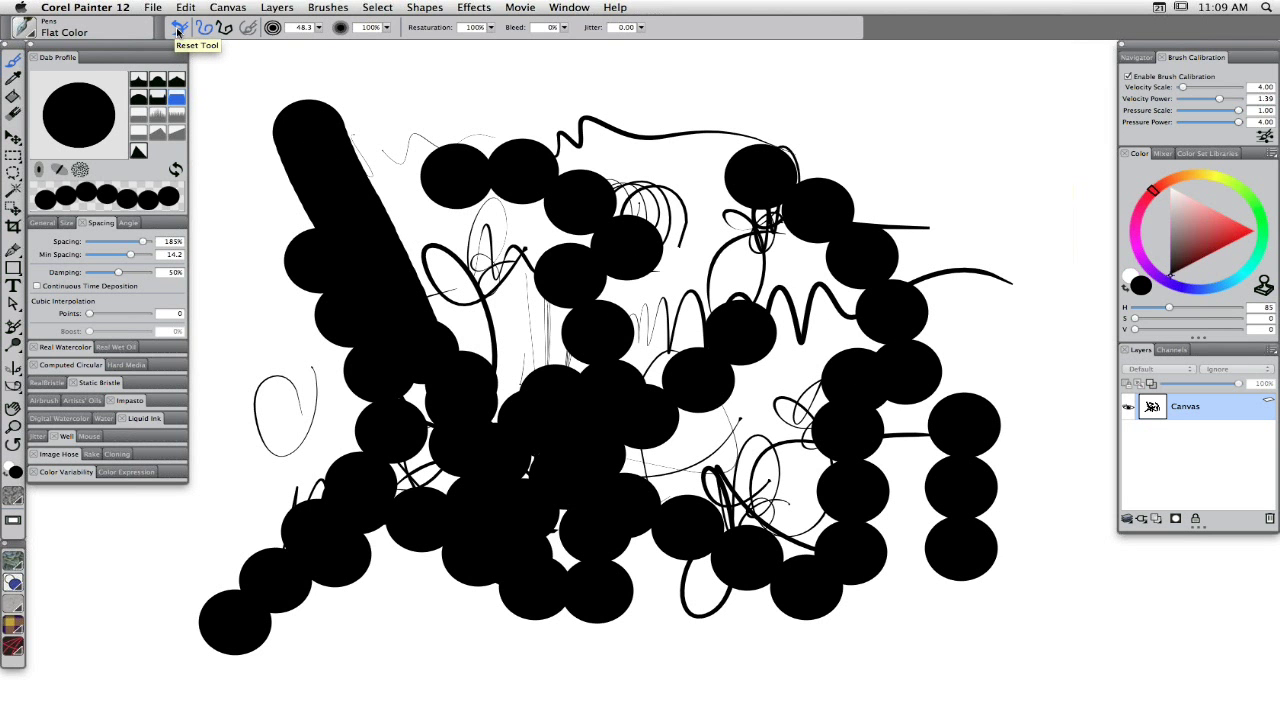
{"action": "mouse_move", "coordinate": [490, 105]}
{"action": "left_mouse_down"}
{"action": "mouse_move", "coordinate": [1057, 214]}
{"action": "mouse_move", "coordinate": [1010, 300]}
{"action": "mouse_move", "coordinate": [1010, 500]}
{"action": "left_mouse_up"}
{"action": "mouse_move", "coordinate": [866, 188]}
{"action": "left_mouse_down"}
{"action": "mouse_move", "coordinate": [770, 530]}
{"action": "mouse_move", "coordinate": [976, 612]}
{"action": "left_mouse_up"}
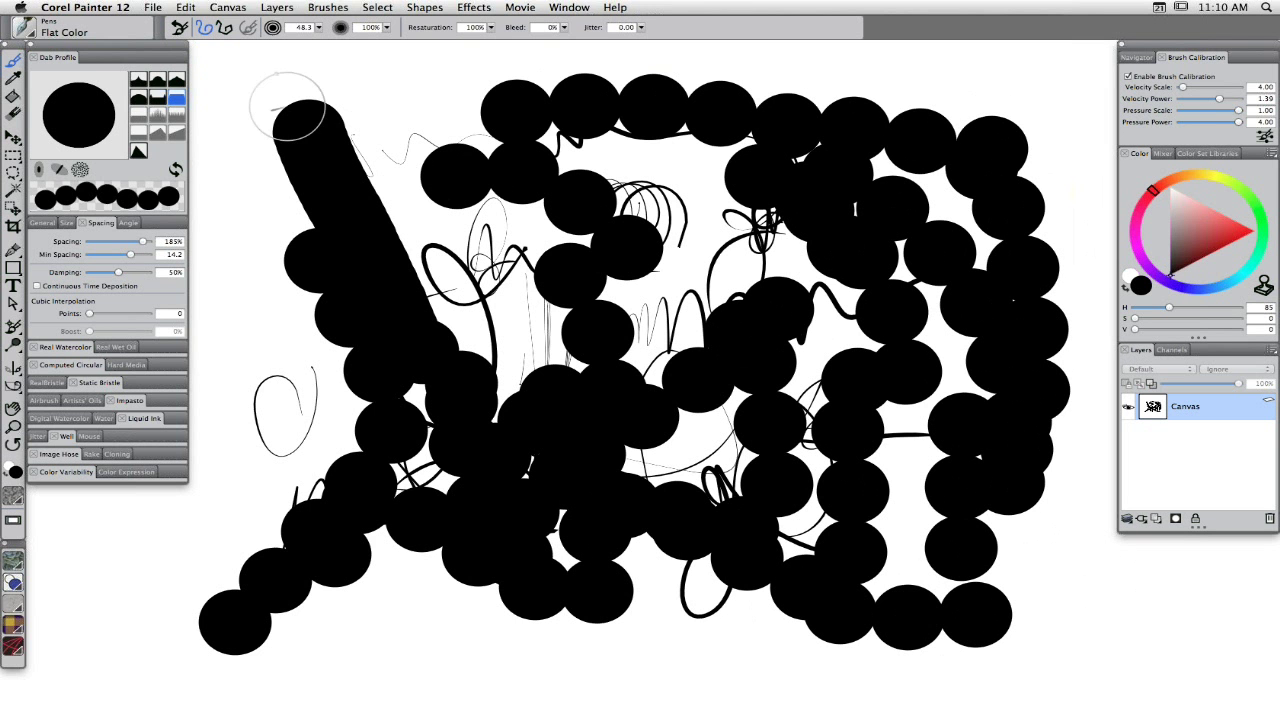
Reset the Flat Color pen to its defaults and paint thick test strokes along the drawing's upper-left, left and lower-left edges.
{"action": "left_click", "coordinate": [183, 33]}
{"action": "left_click_drag", "start_coordinate": [345, 75], "coordinate": [485, 100]}
{"action": "left_click_drag", "start_coordinate": [245, 150], "coordinate": [265, 440]}
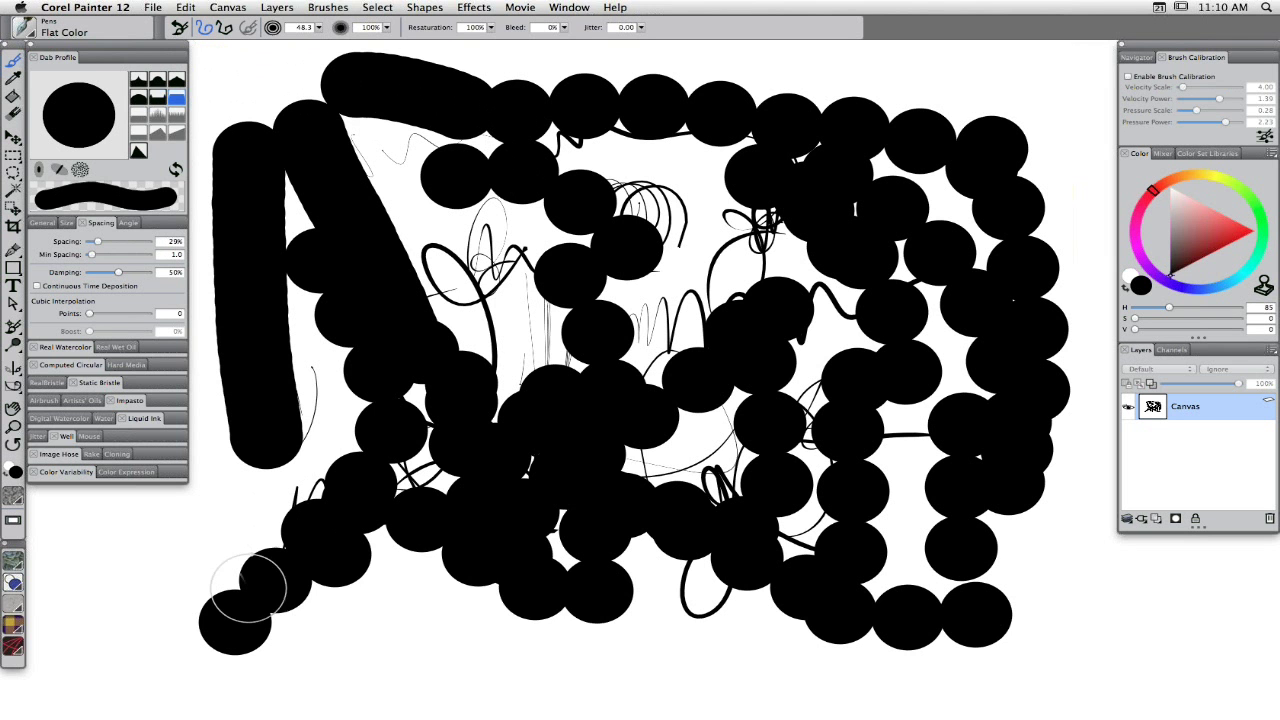
{"action": "left_click_drag", "start_coordinate": [243, 586], "coordinate": [593, 595]}
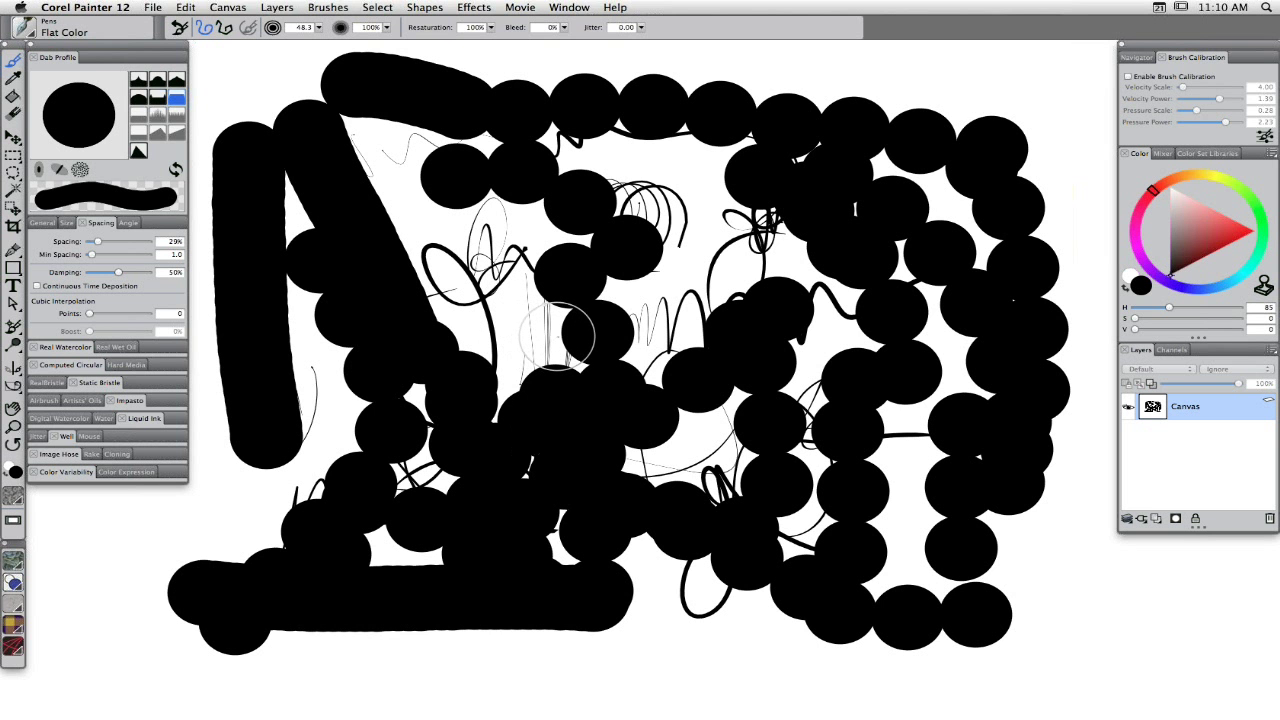
Clear the whole canvas and stamp four separate round dabs in a row across its upper part.
{"action": "key", "text": "super+a"}
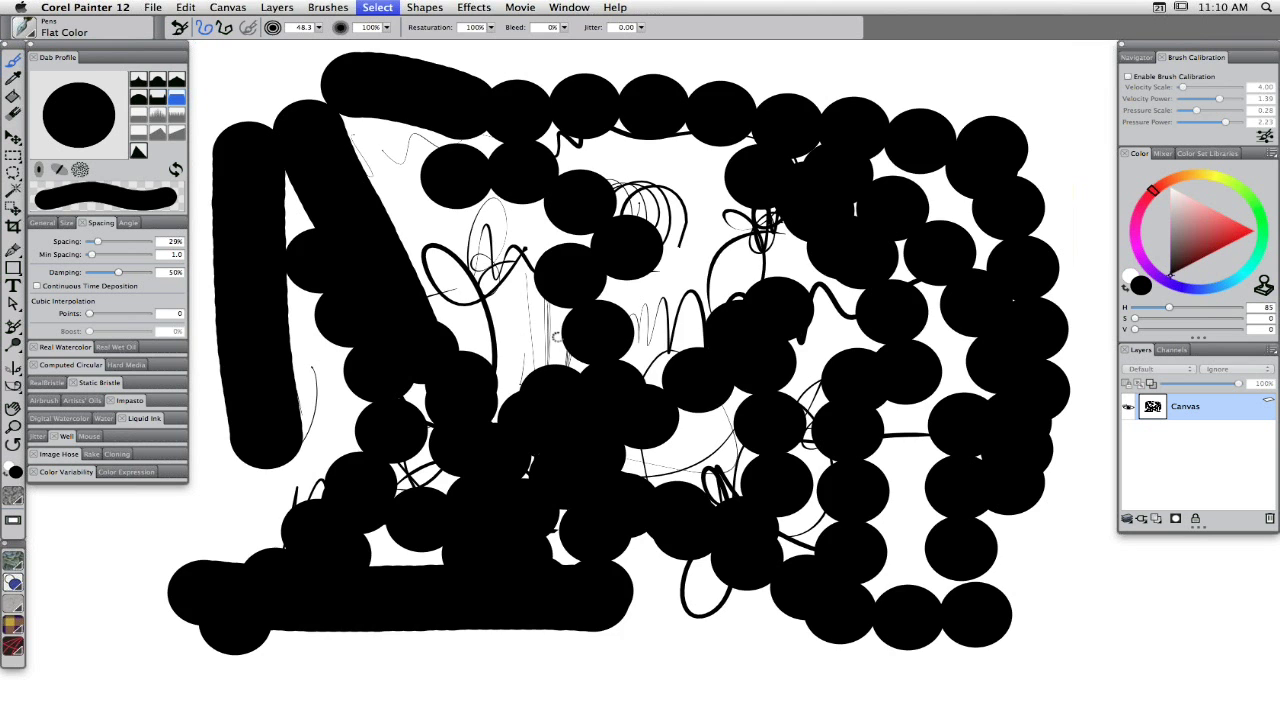
{"action": "key", "text": "BackSpace"}
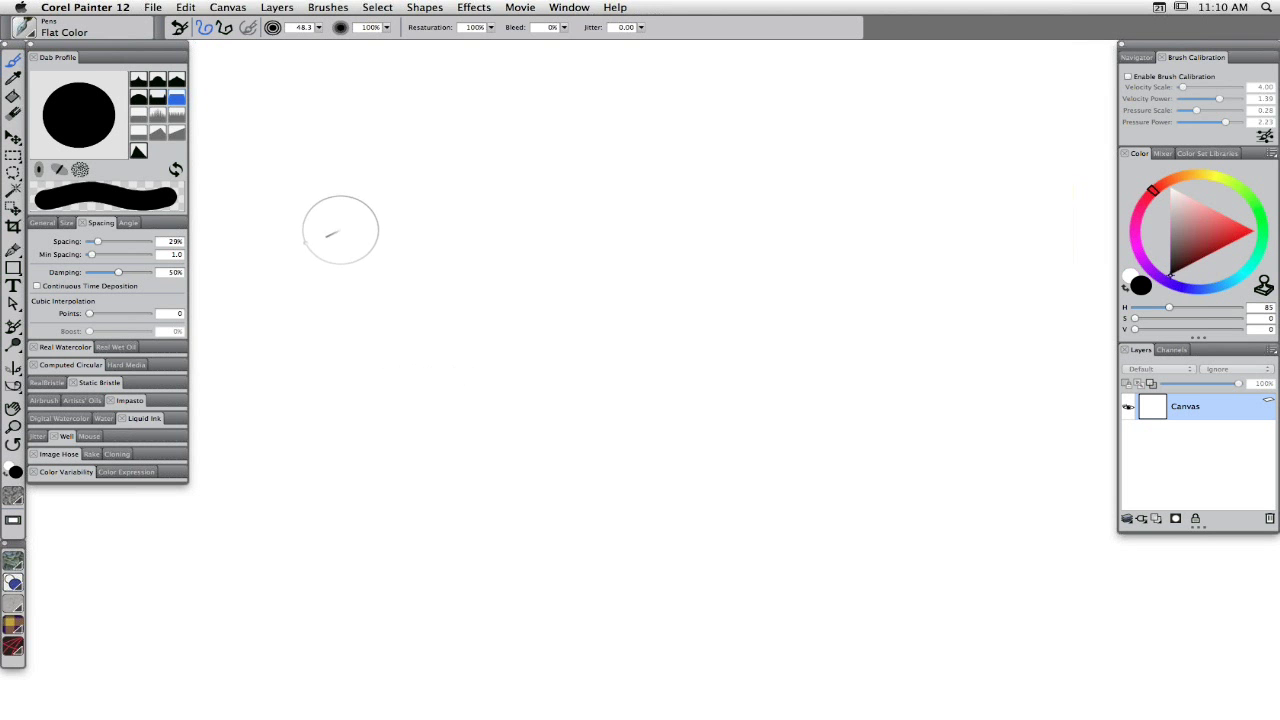
{"action": "left_click", "coordinate": [300, 151]}
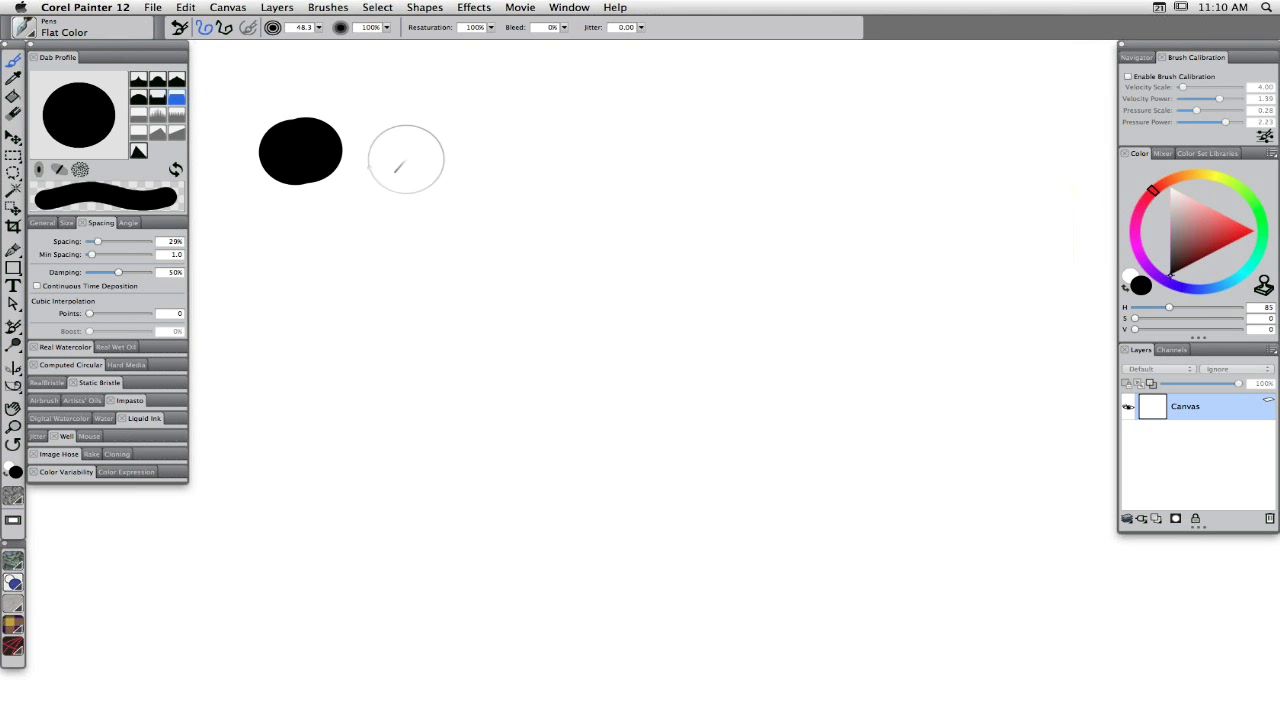
{"action": "left_click", "coordinate": [407, 159]}
{"action": "left_click", "coordinate": [526, 163]}
{"action": "left_click", "coordinate": [639, 144]}
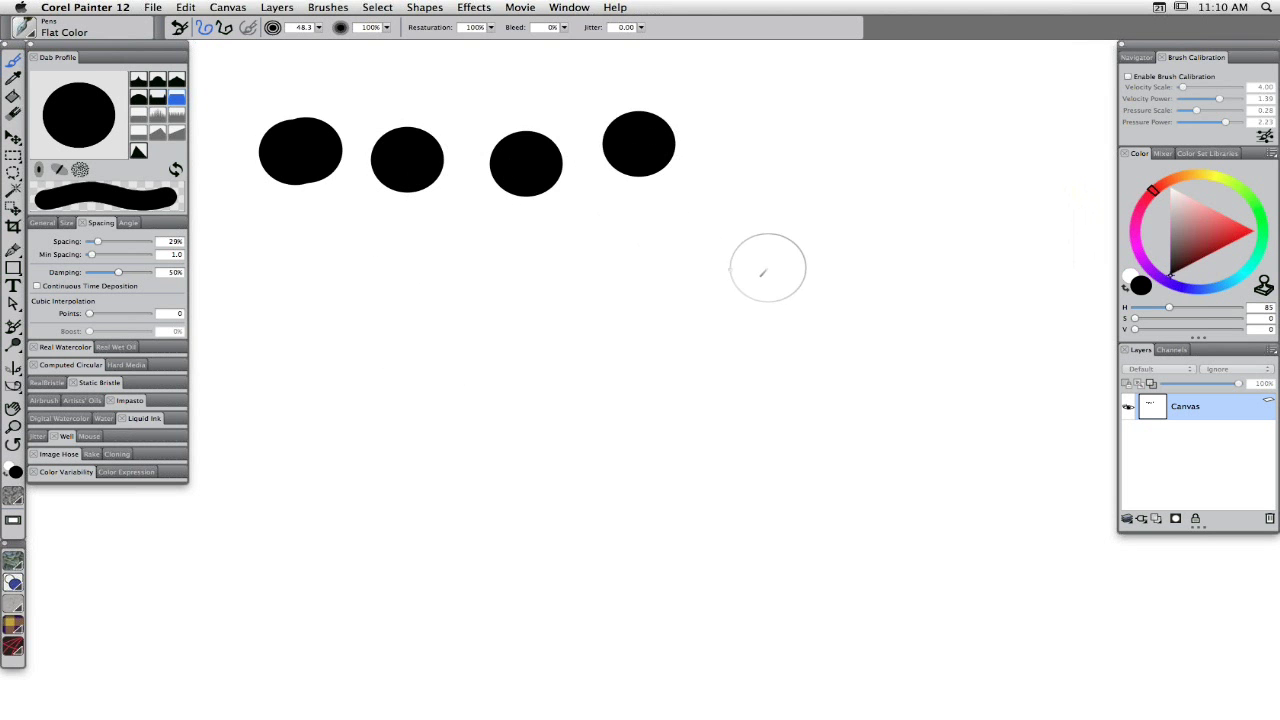
Examine the options for Dab Type, Stroke Type, Method and Subcategory in the brush's General settings.
{"action": "left_click", "coordinate": [42, 223]}
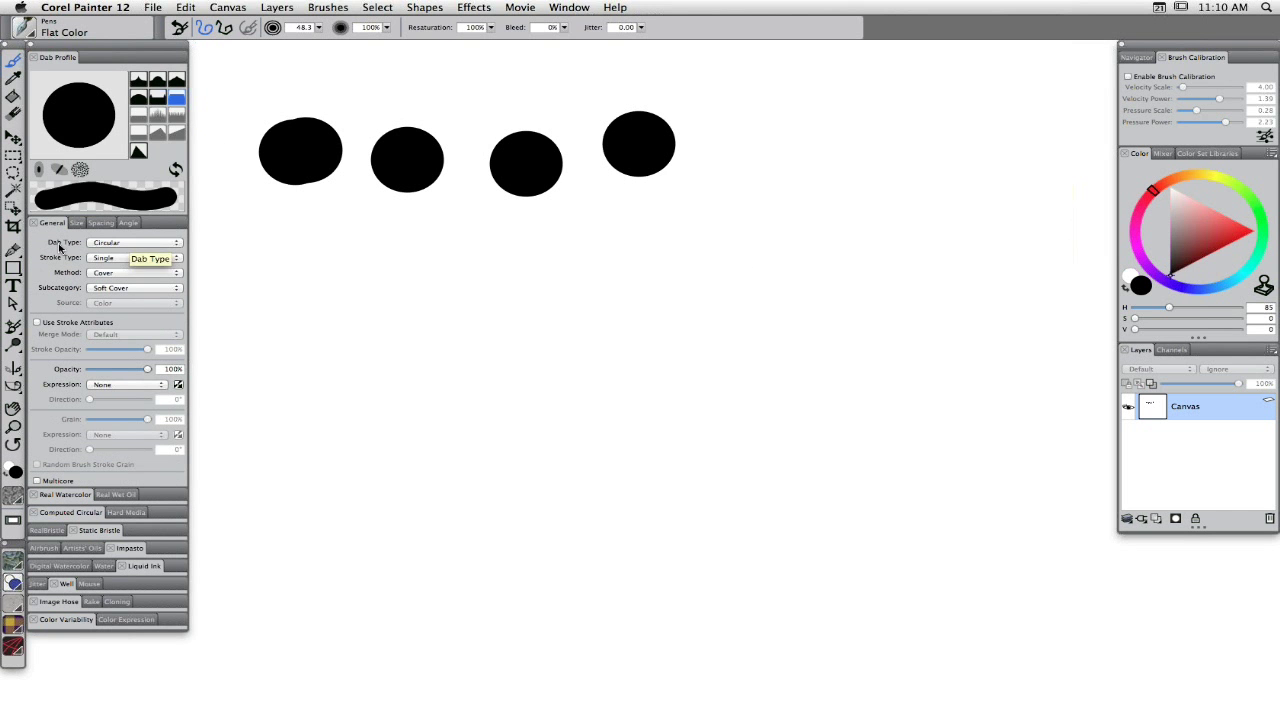
{"action": "left_click", "coordinate": [127, 243]}
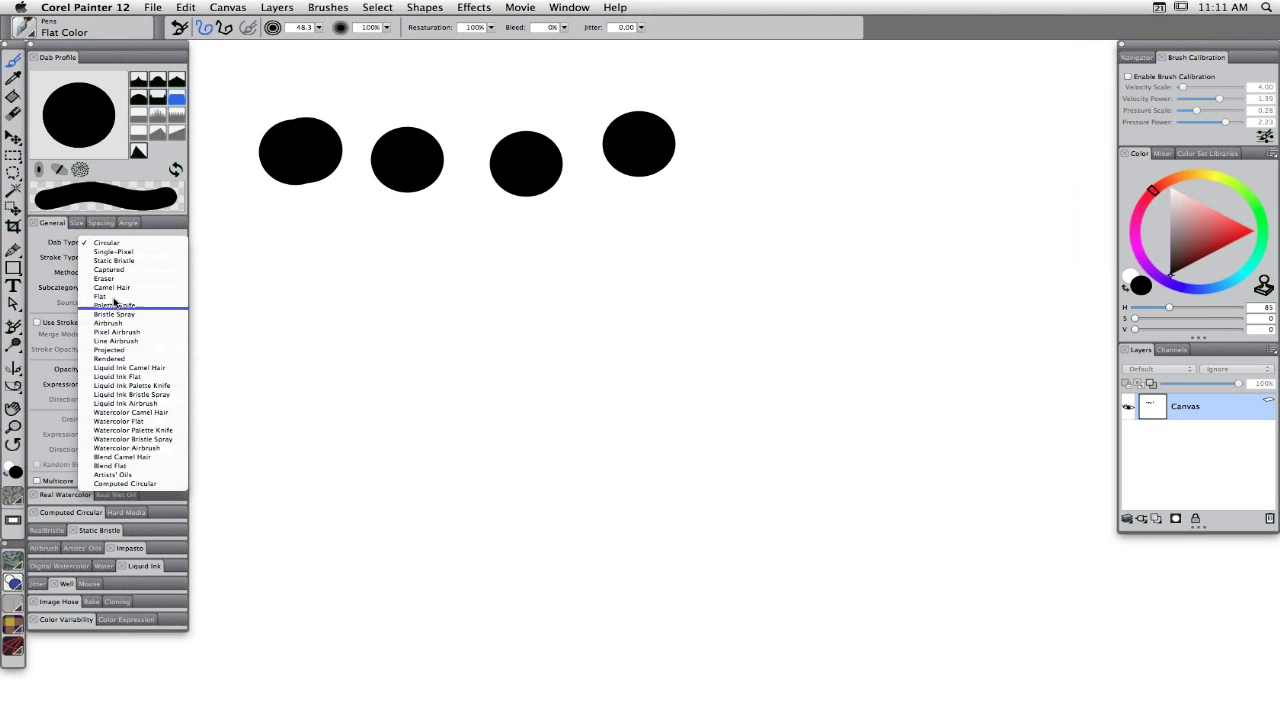
{"action": "left_click", "coordinate": [118, 243]}
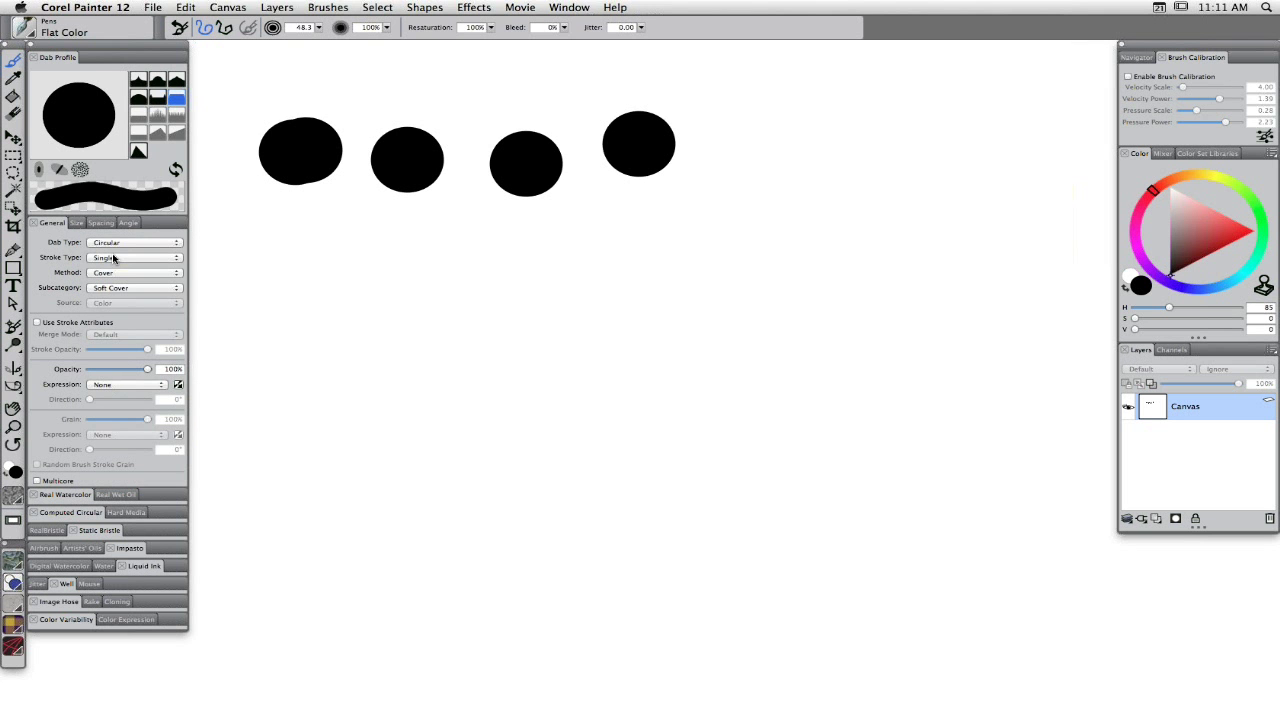
{"action": "left_click", "coordinate": [120, 258]}
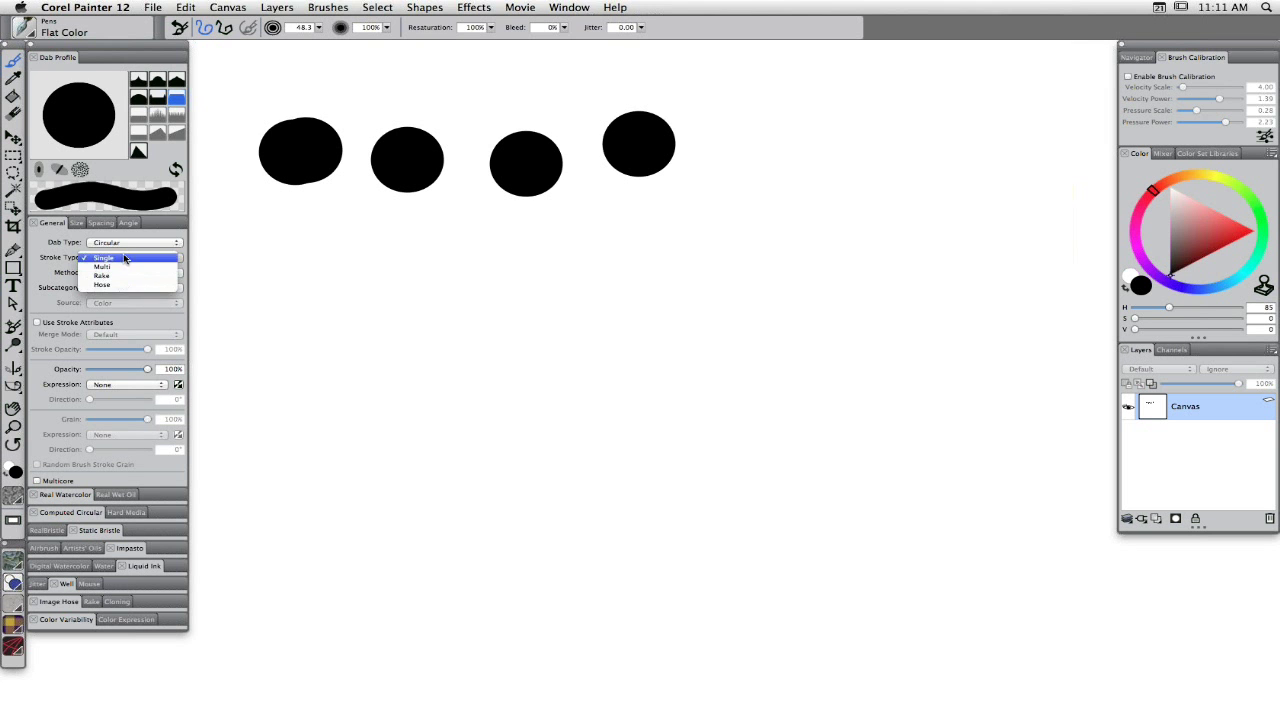
{"action": "left_click", "coordinate": [48, 254]}
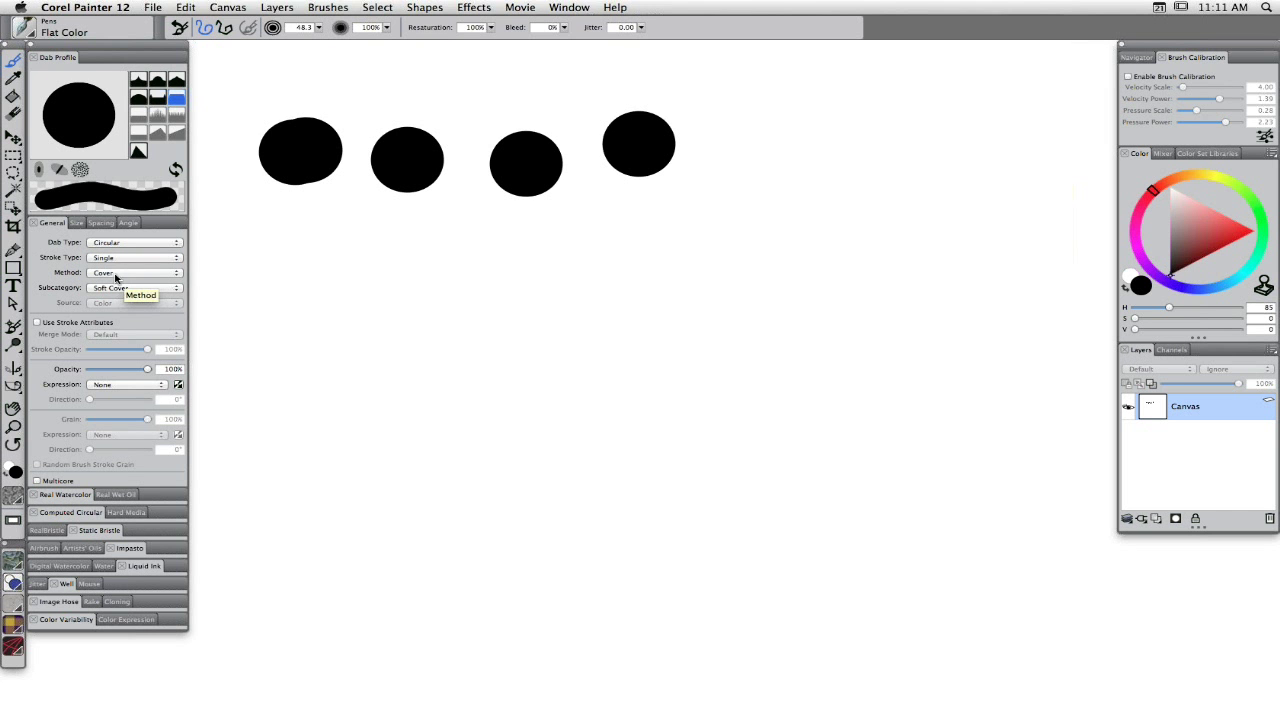
{"action": "left_click", "coordinate": [119, 274]}
{"action": "left_click", "coordinate": [120, 274]}
{"action": "left_click", "coordinate": [120, 275]}
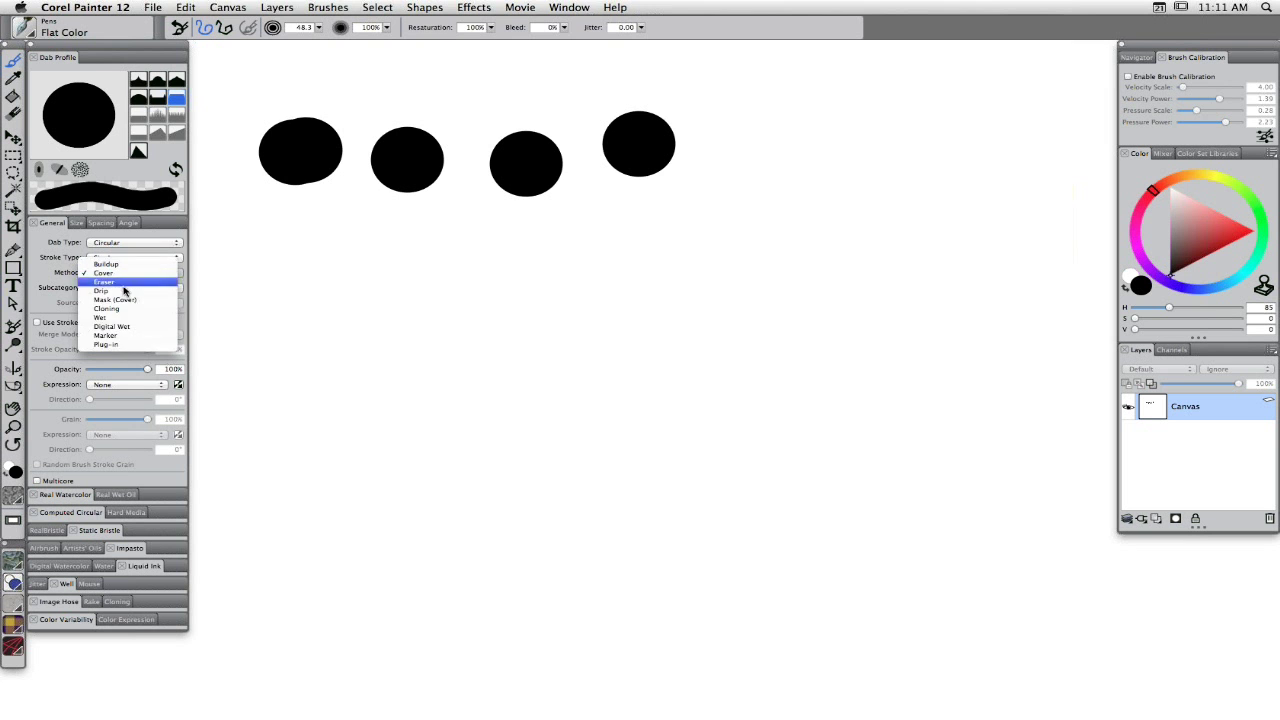
{"action": "left_click", "coordinate": [47, 276]}
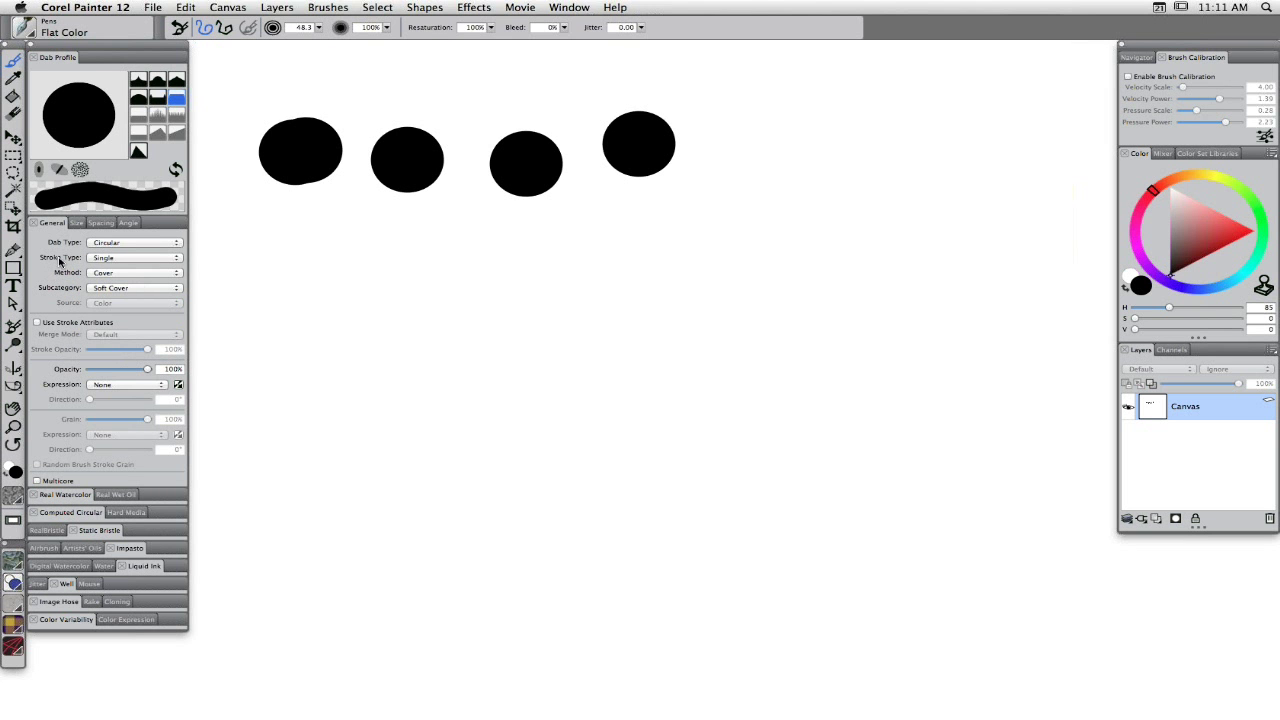
{"action": "left_click", "coordinate": [125, 289]}
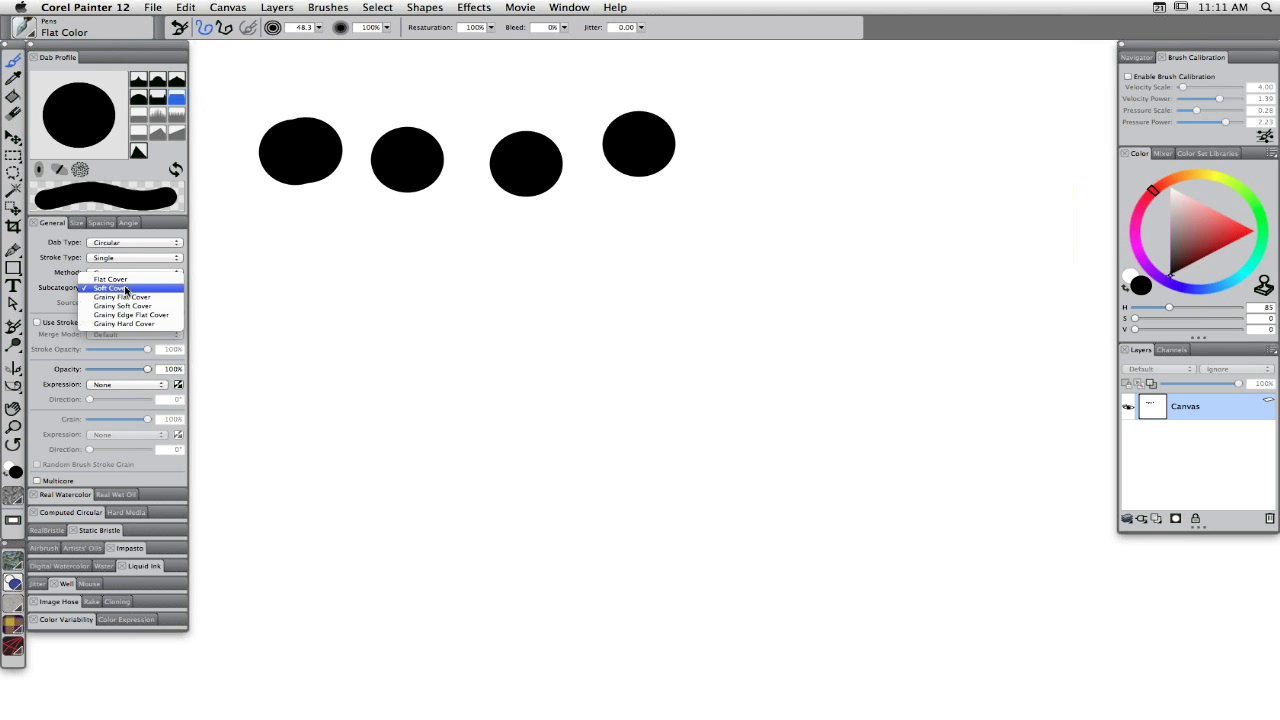
{"action": "left_click", "coordinate": [60, 290]}
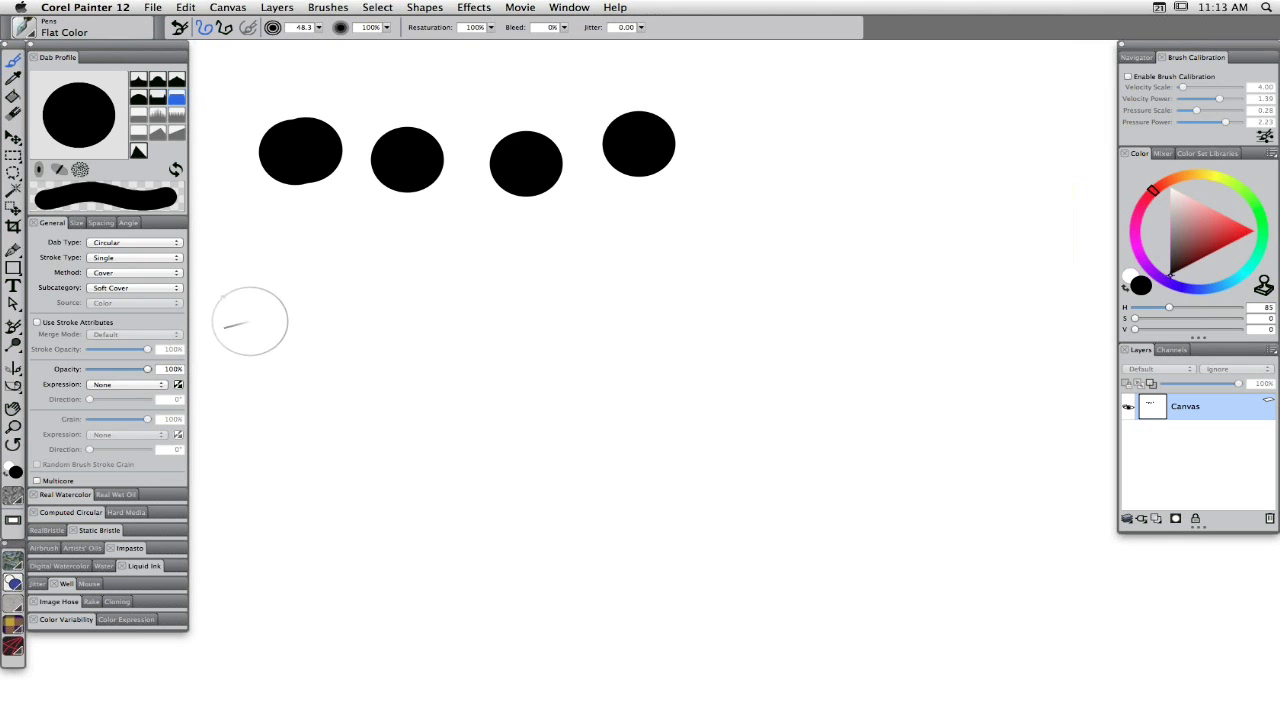
Paint short thick strokes beneath the row of dabs and change the Dab Type to Static Bristle.
{"action": "left_click_drag", "start_coordinate": [274, 253], "coordinate": [320, 252]}
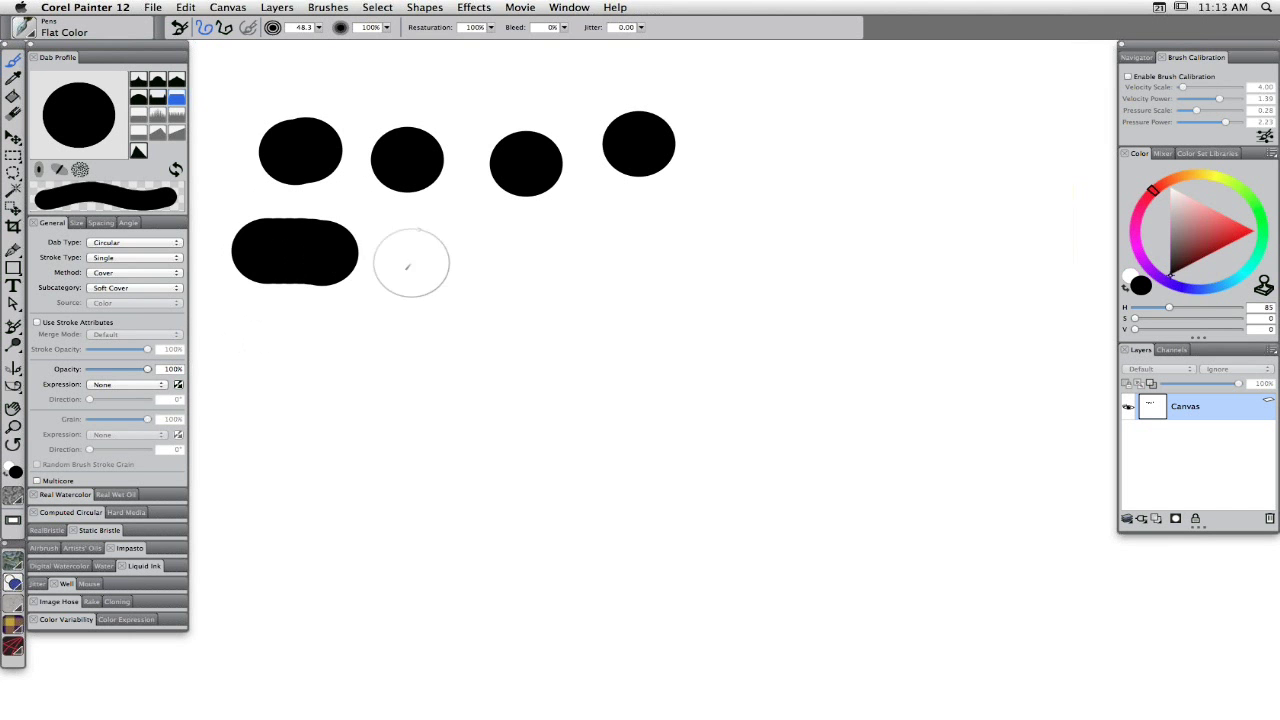
{"action": "left_click_drag", "start_coordinate": [380, 221], "coordinate": [452, 222]}
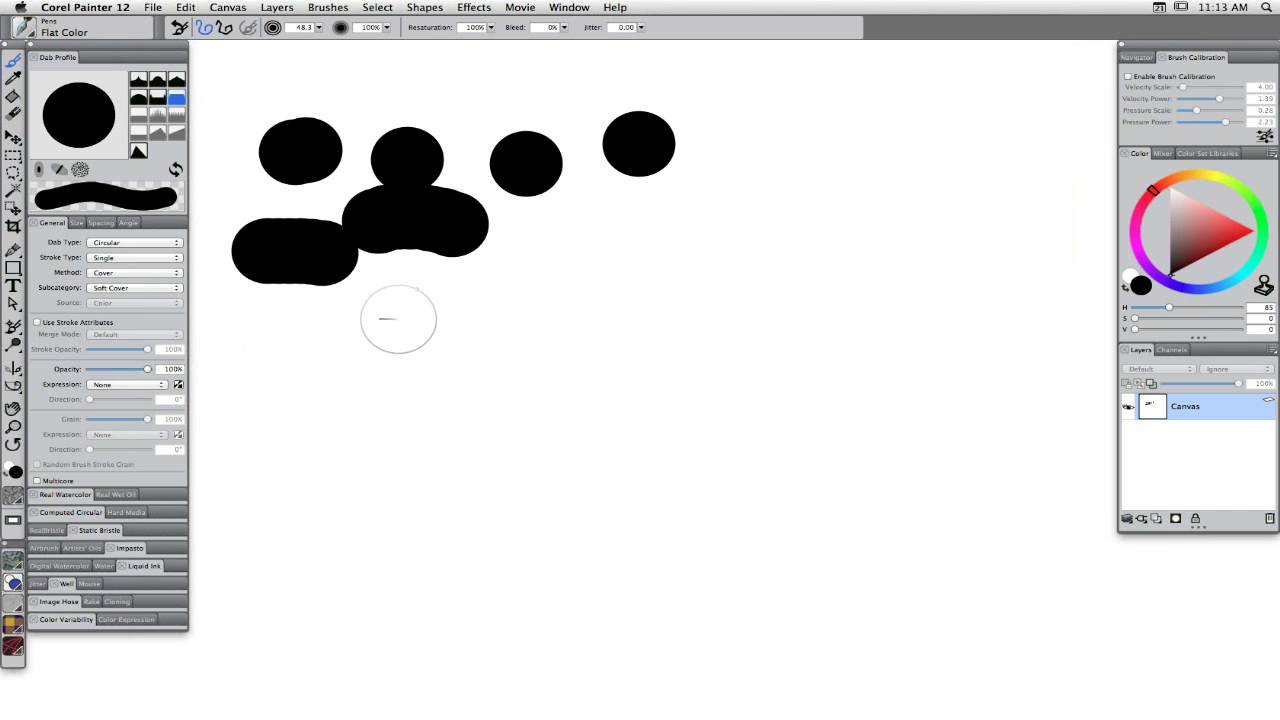
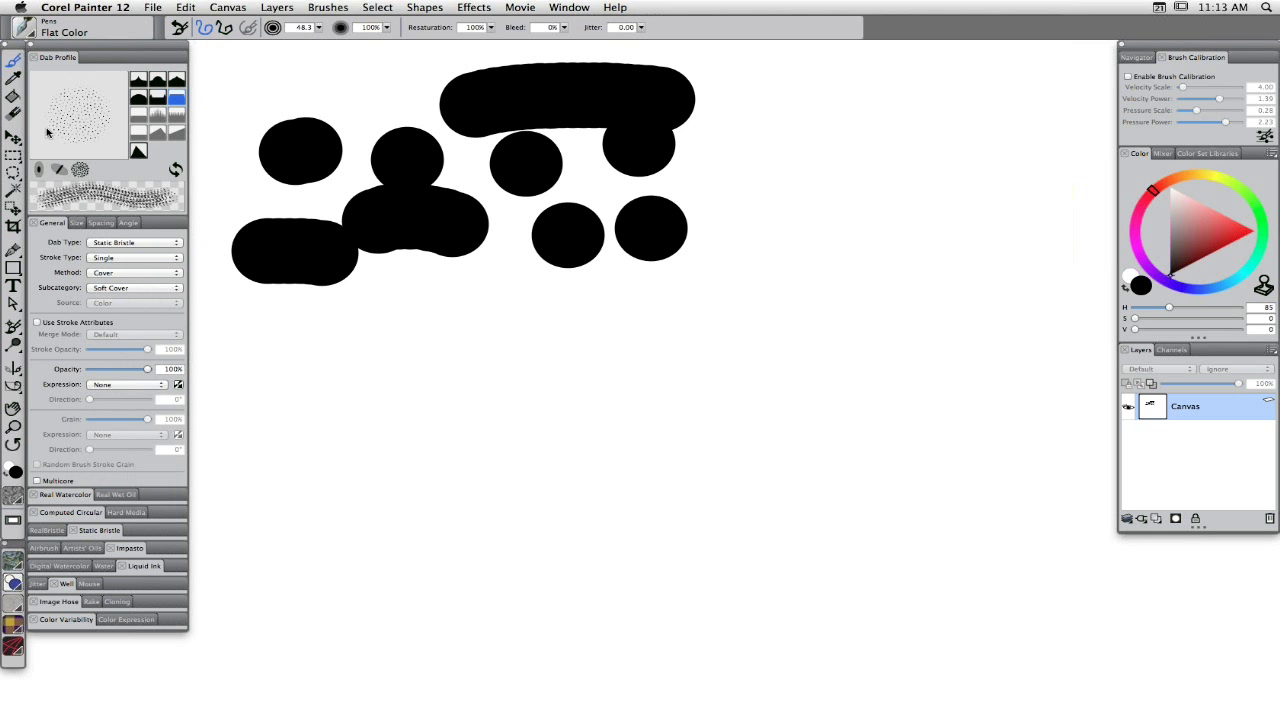
Compare the Dab Profile's solid-circle preview with the brush dab preview, and expand the Static Bristle settings.
{"action": "left_click", "coordinate": [40, 171]}
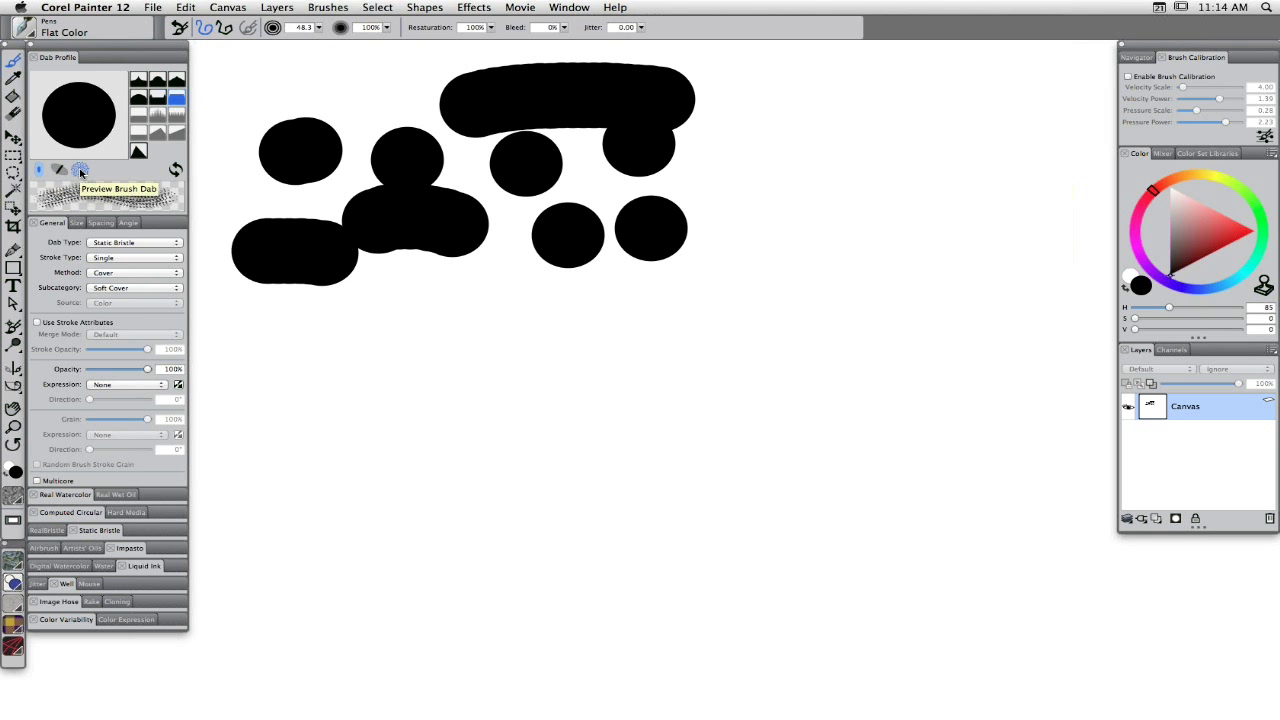
{"action": "left_click", "coordinate": [80, 170]}
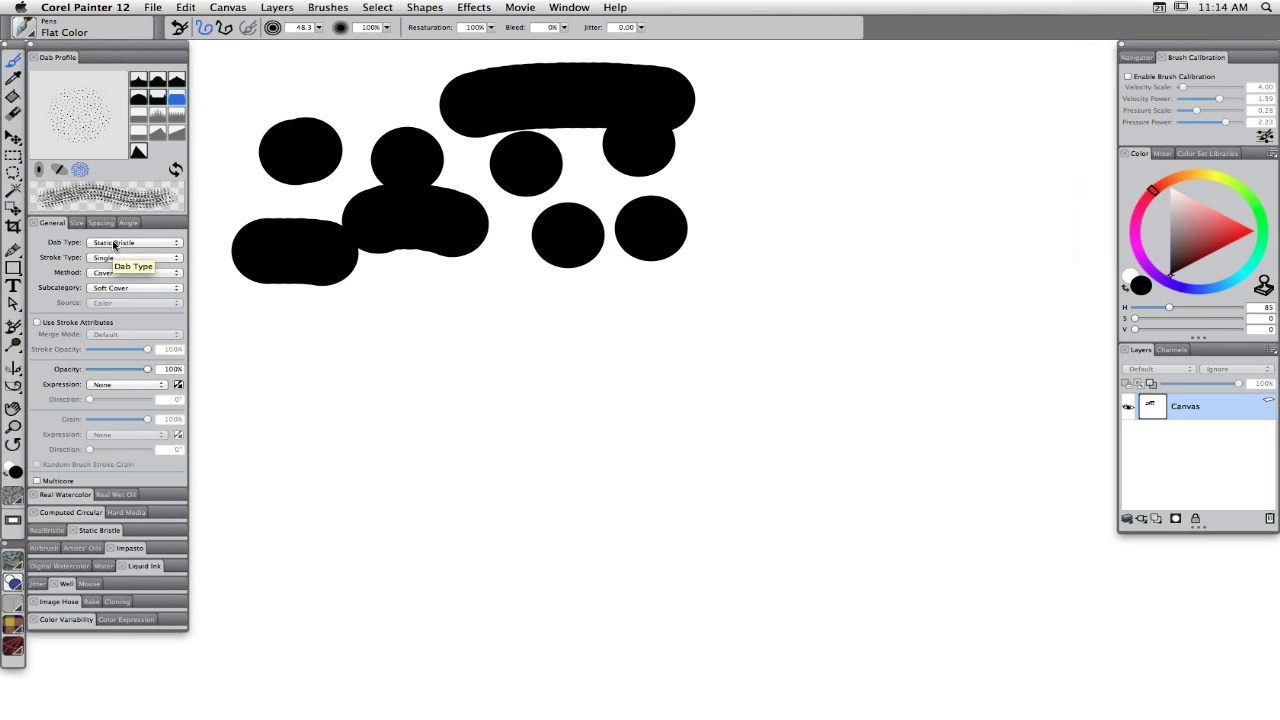
{"action": "left_click", "coordinate": [102, 532]}
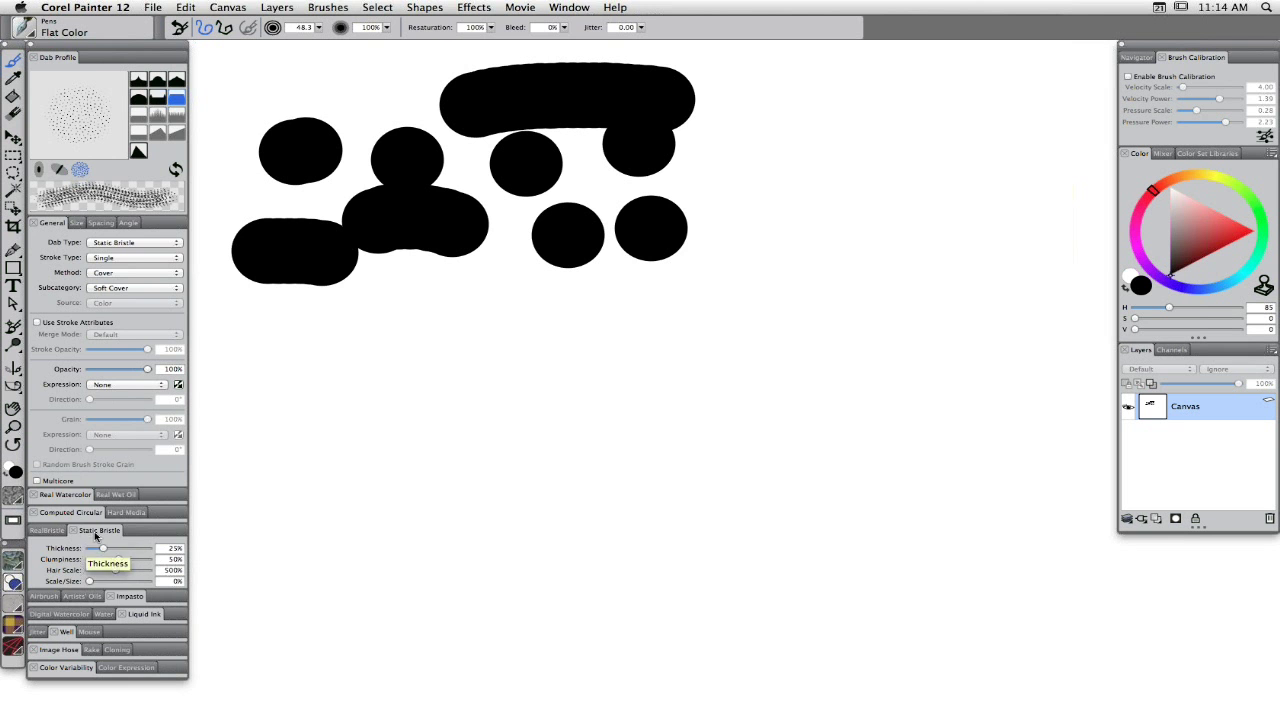
Dock the Static Bristle settings as a separate section between the Dab Profile and the General settings.
{"action": "mouse_move", "coordinate": [101, 355]}
{"action": "left_mouse_down"}
{"action": "mouse_move", "coordinate": [98, 235]}
{"action": "mouse_move", "coordinate": [85, 218]}
{"action": "mouse_move", "coordinate": [89, 228]}
{"action": "left_mouse_up"}
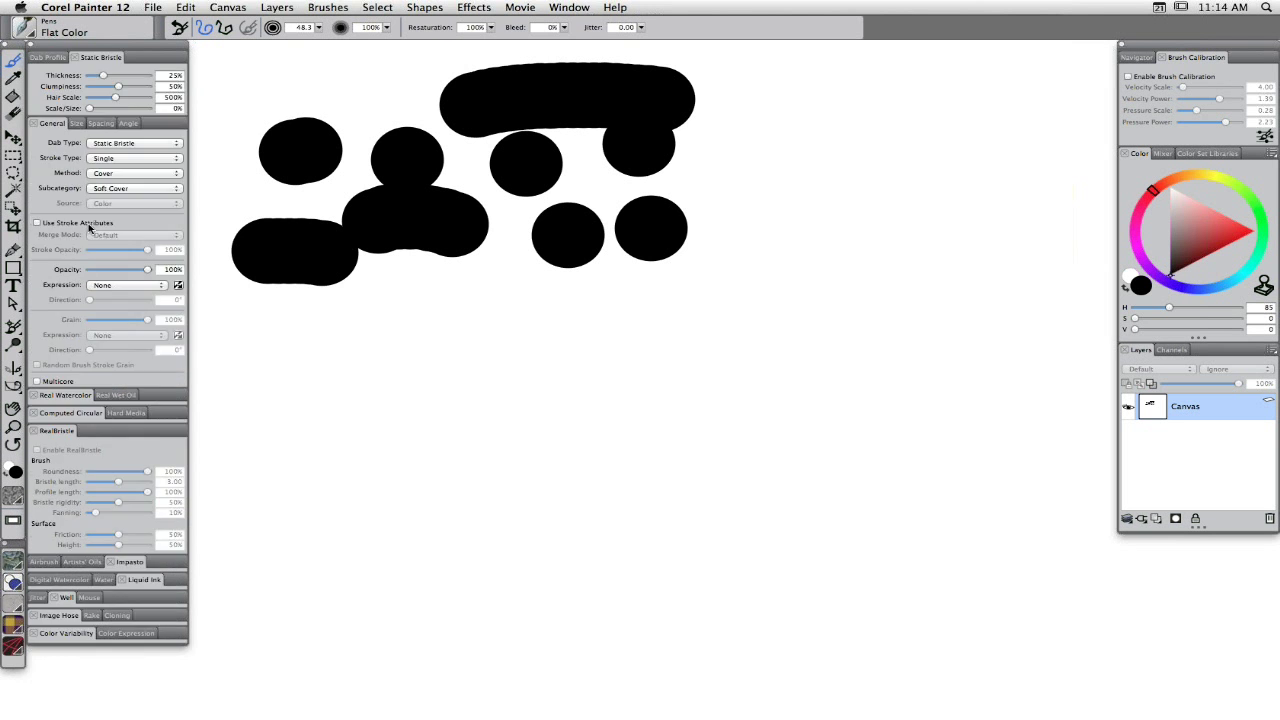
{"action": "left_click", "coordinate": [52, 57]}
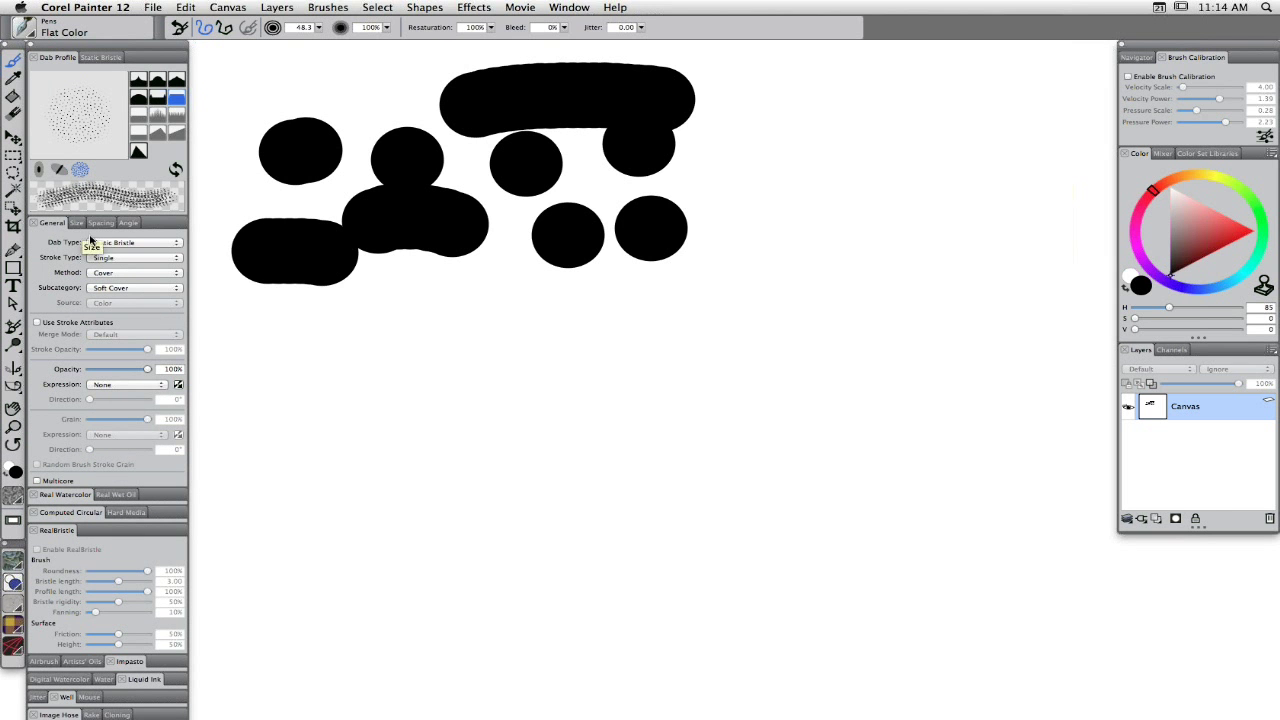
{"action": "left_click", "coordinate": [98, 57]}
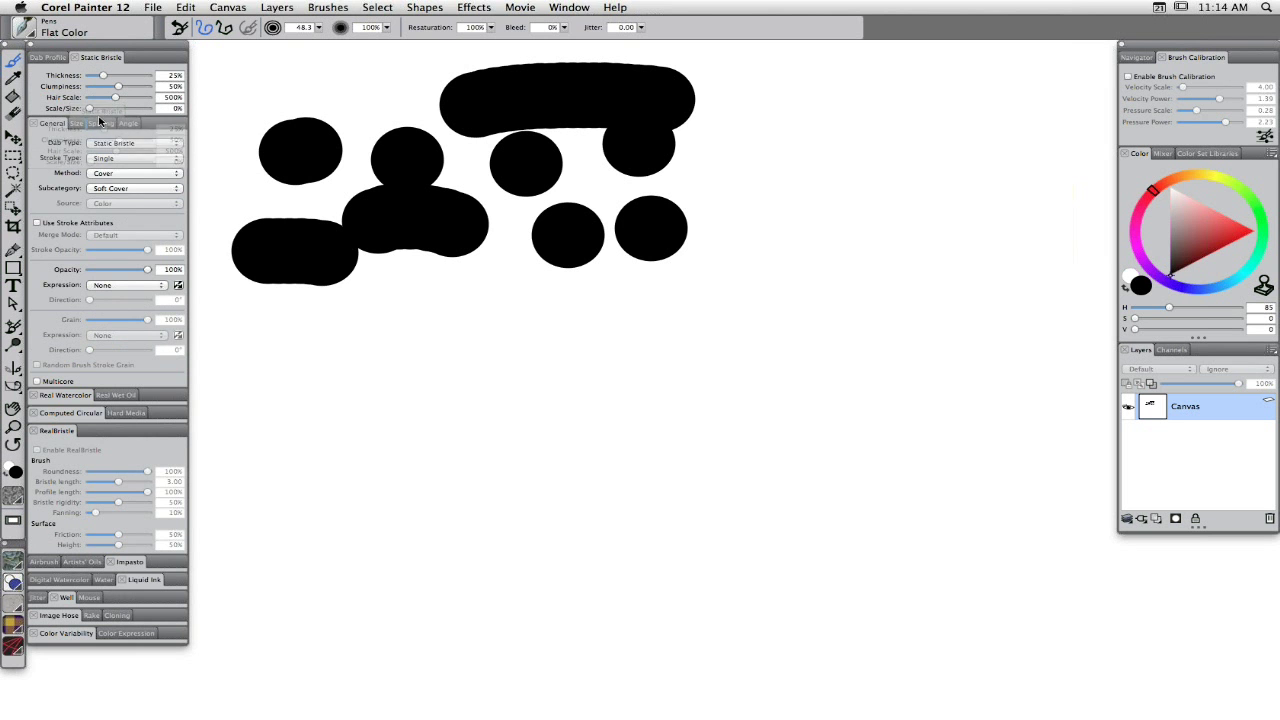
{"action": "left_click_drag", "start_coordinate": [101, 118], "coordinate": [101, 121]}
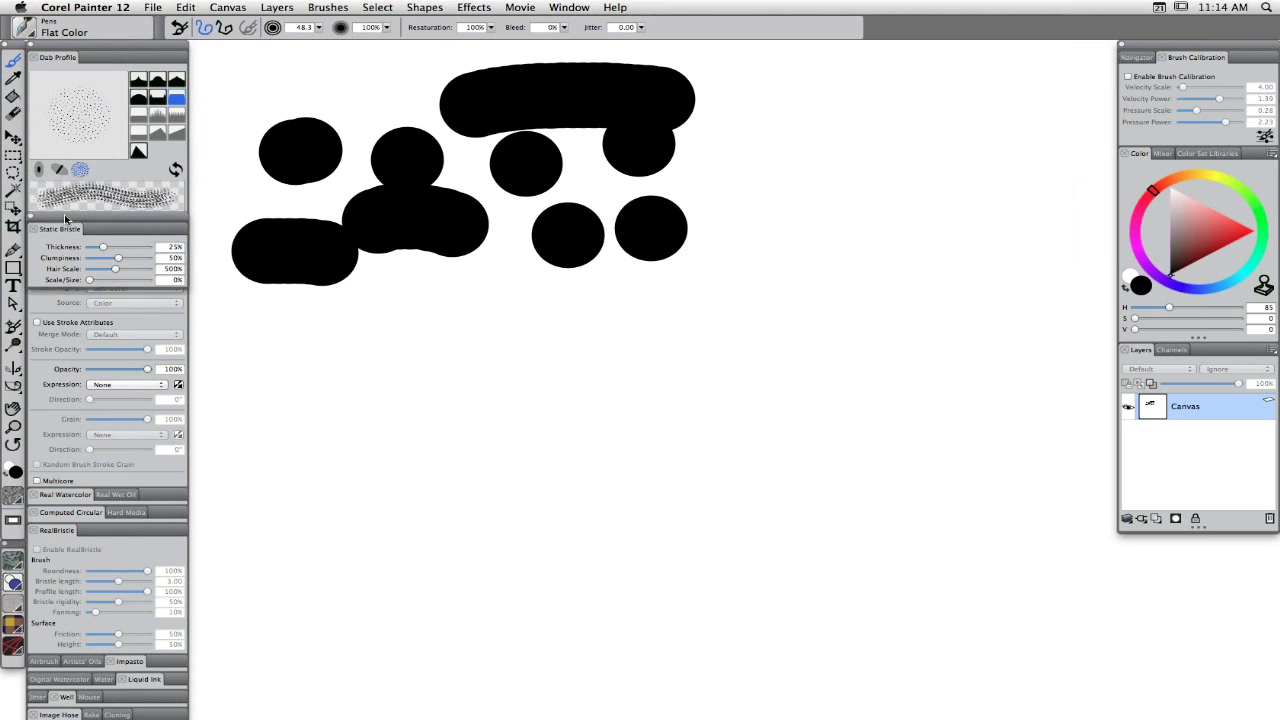
{"action": "left_click_drag", "start_coordinate": [57, 260], "coordinate": [66, 216]}
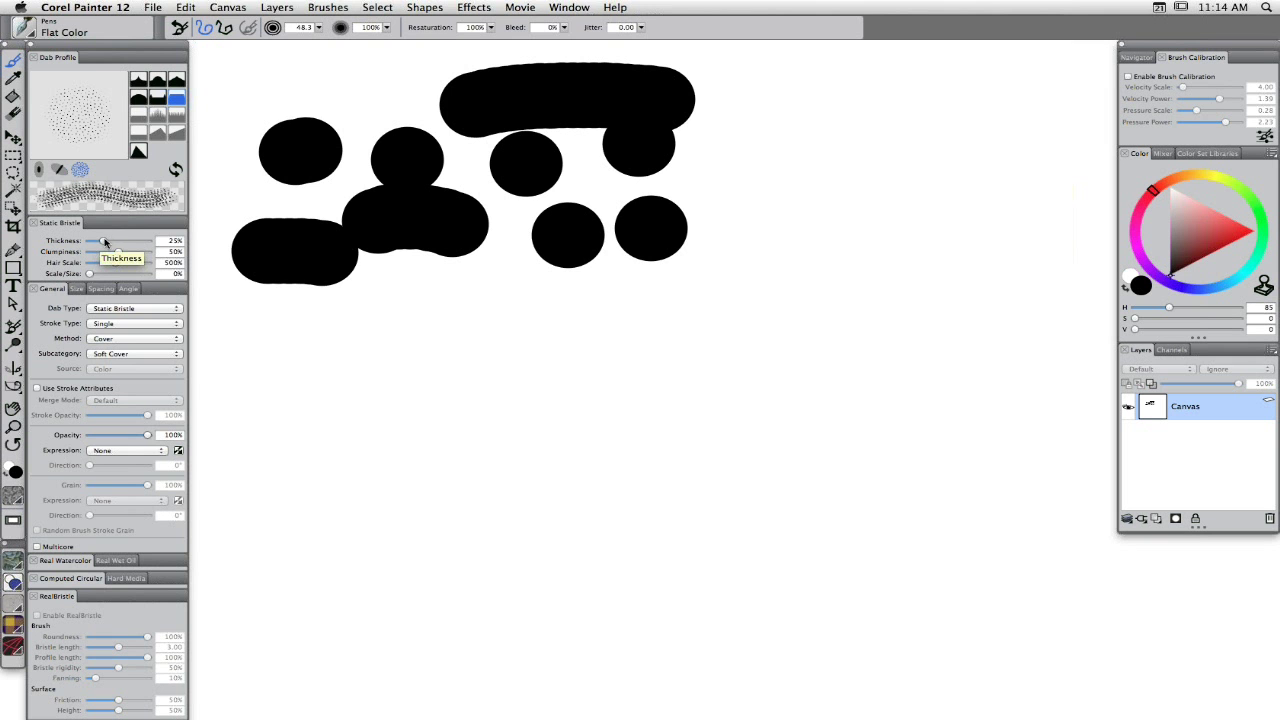
Set the Static Bristle Thickness to 42% and paint test strokes below and beside the solid dabs.
{"action": "left_click_drag", "start_coordinate": [108, 241], "coordinate": [120, 241]}
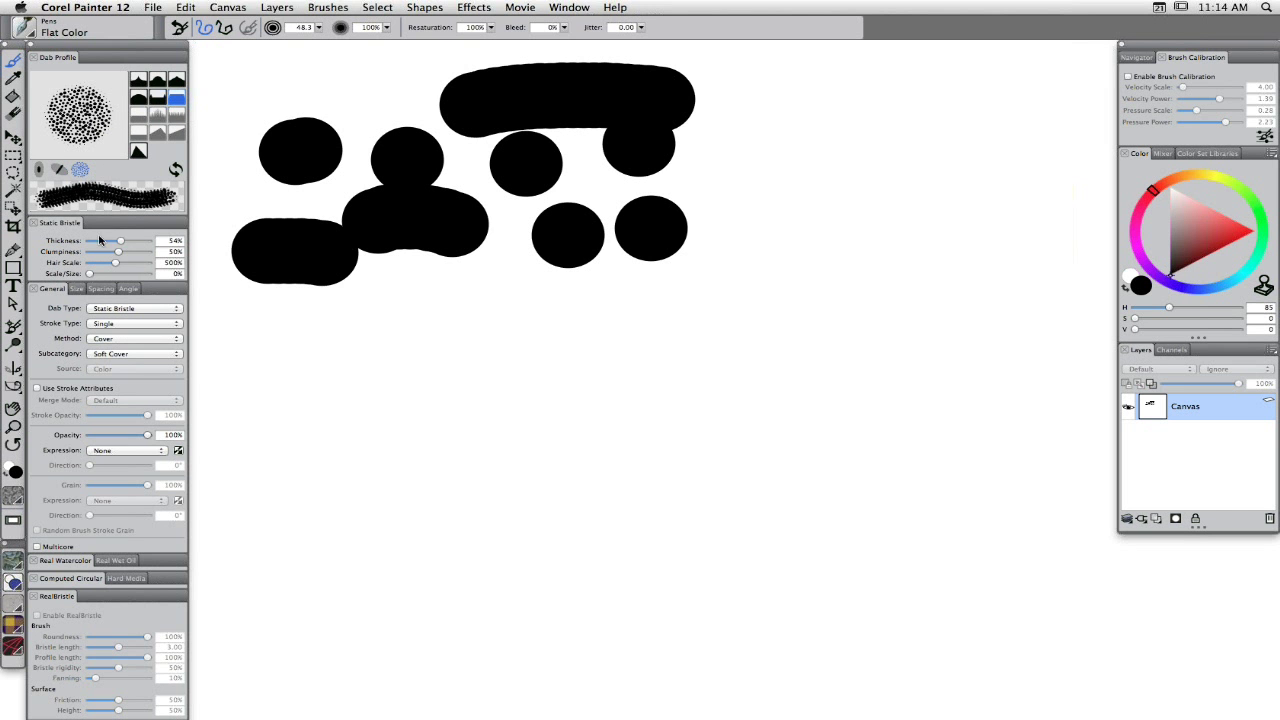
{"action": "left_click_drag", "start_coordinate": [120, 241], "coordinate": [111, 241]}
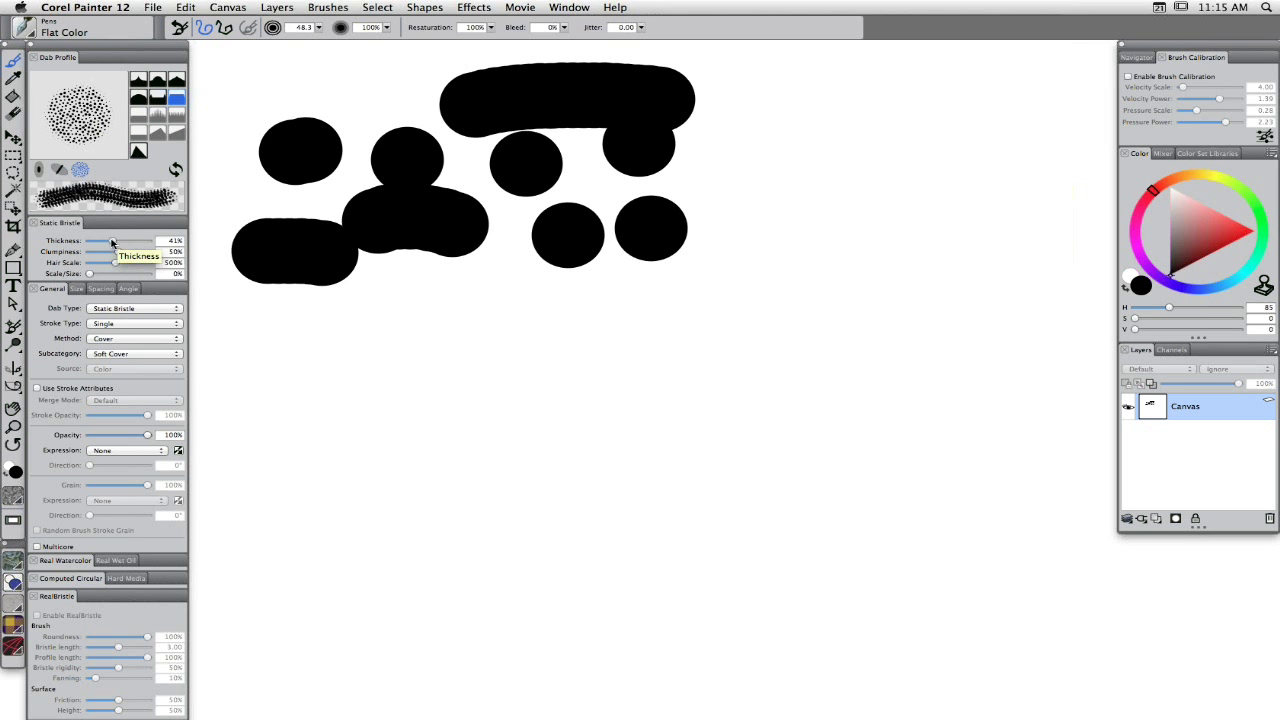
{"action": "left_click_drag", "start_coordinate": [311, 323], "coordinate": [385, 375]}
{"action": "mouse_move", "coordinate": [440, 330]}
{"action": "left_mouse_down"}
{"action": "mouse_move", "coordinate": [595, 305]}
{"action": "mouse_move", "coordinate": [495, 465]}
{"action": "left_mouse_up"}
{"action": "left_click_drag", "start_coordinate": [480, 420], "coordinate": [735, 350]}
{"action": "left_click_drag", "start_coordinate": [746, 188], "coordinate": [758, 355]}
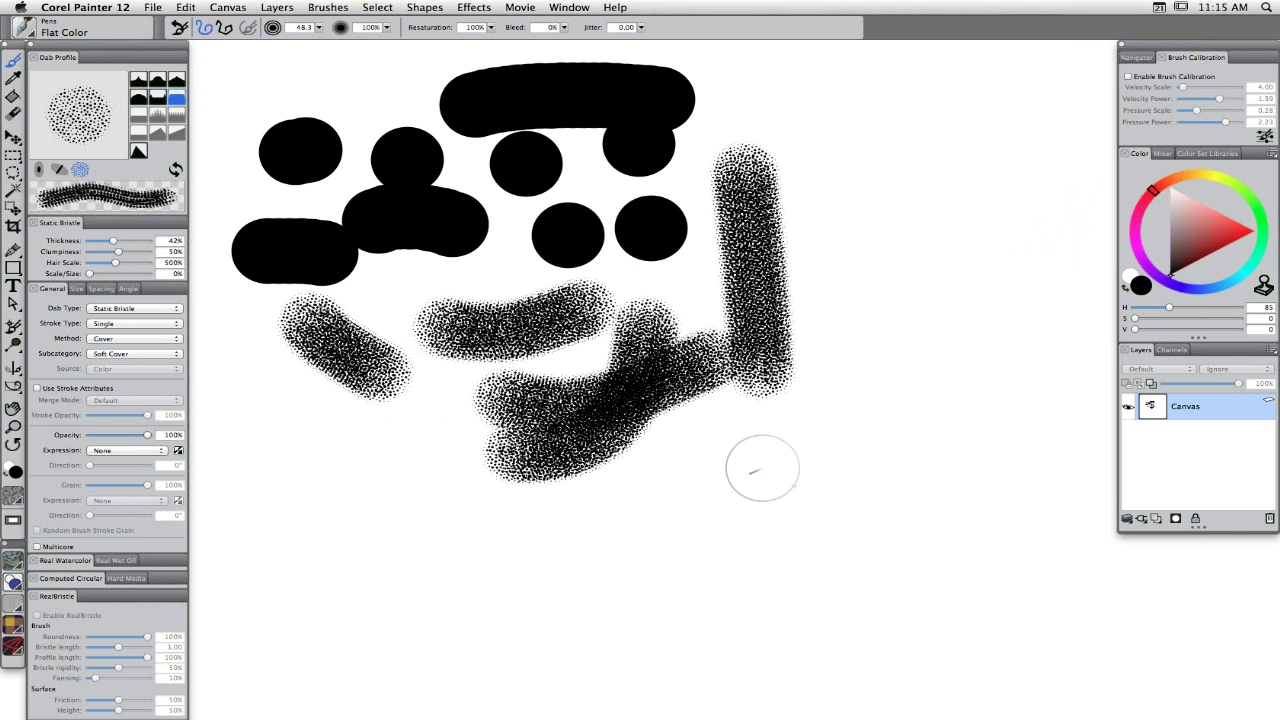
{"action": "left_click_drag", "start_coordinate": [808, 125], "coordinate": [835, 400]}
{"action": "left_click_drag", "start_coordinate": [918, 148], "coordinate": [938, 295]}
{"action": "mouse_move", "coordinate": [1044, 156]}
{"action": "left_mouse_down"}
{"action": "mouse_move", "coordinate": [755, 160]}
{"action": "mouse_move", "coordinate": [1014, 229]}
{"action": "mouse_move", "coordinate": [1010, 372]}
{"action": "left_mouse_up"}
Stamp six separate bristle dabs beneath the vertical strokes.
{"action": "left_click", "coordinate": [1017, 448]}
{"action": "left_click", "coordinate": [928, 421]}
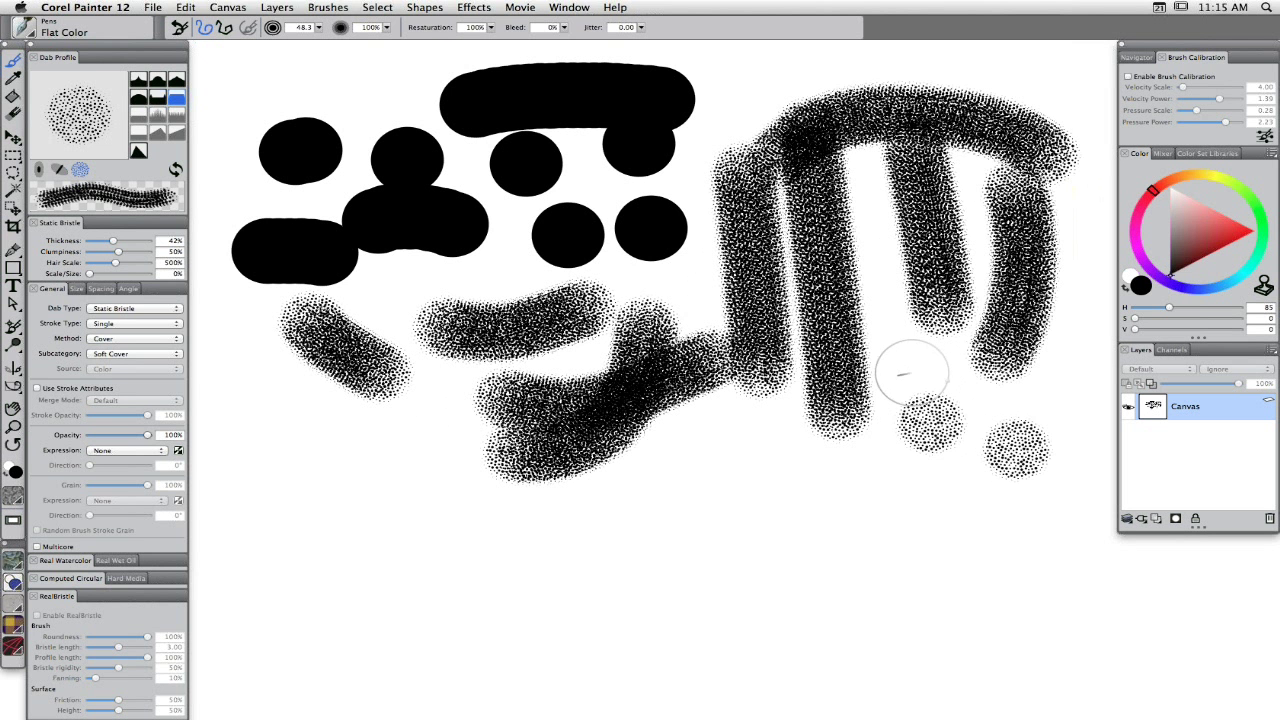
{"action": "left_click", "coordinate": [906, 360]}
{"action": "left_click", "coordinate": [881, 515]}
{"action": "left_click", "coordinate": [804, 507]}
{"action": "left_click", "coordinate": [725, 499]}
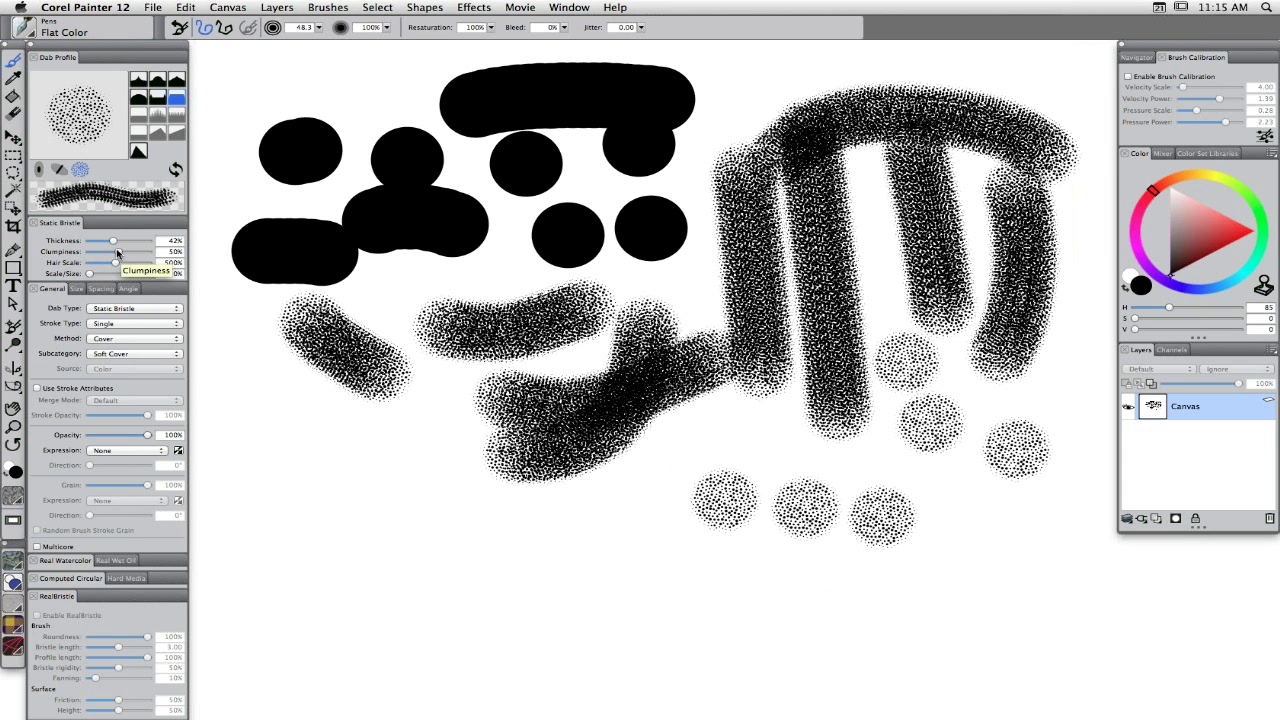
Set Clumpiness to 100% and Thickness to 31%, then paint a V-shaped stroke and a long horizontal stroke across the lower canvas.
{"action": "mouse_move", "coordinate": [127, 255]}
{"action": "left_mouse_down"}
{"action": "mouse_move", "coordinate": [151, 260]}
{"action": "mouse_move", "coordinate": [106, 241]}
{"action": "left_mouse_up"}
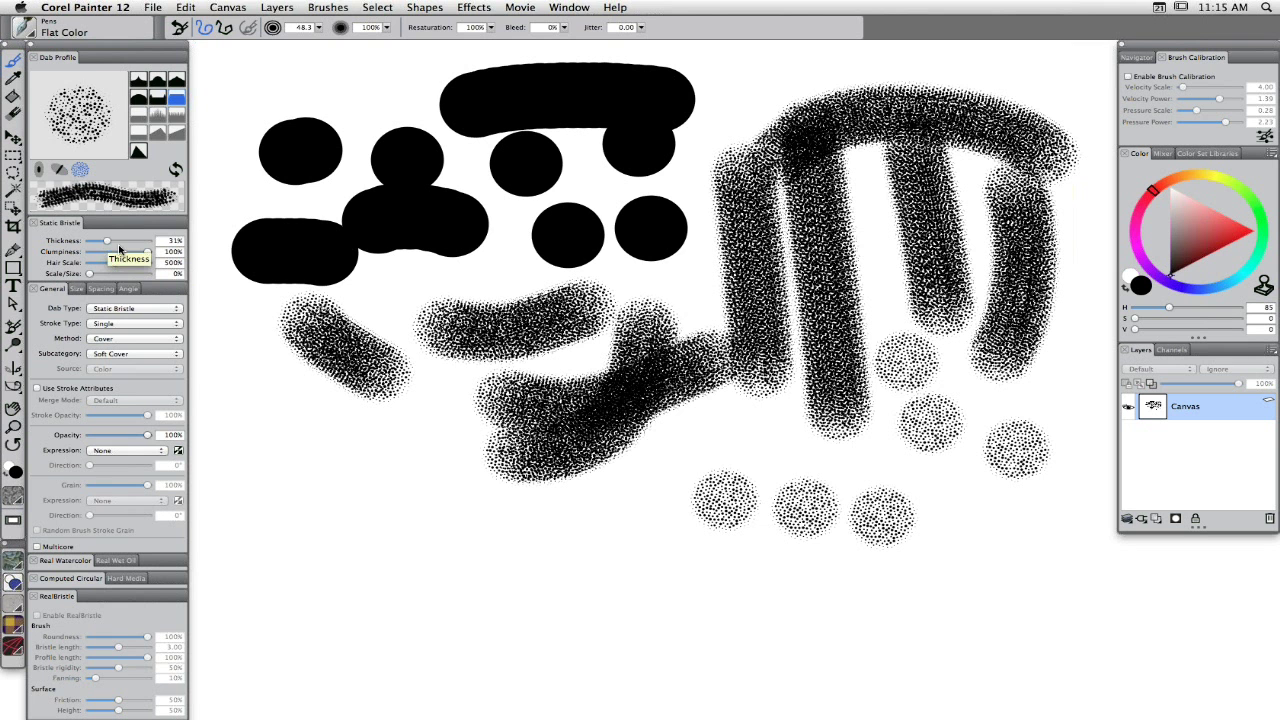
{"action": "left_click_drag", "start_coordinate": [265, 415], "coordinate": [491, 471]}
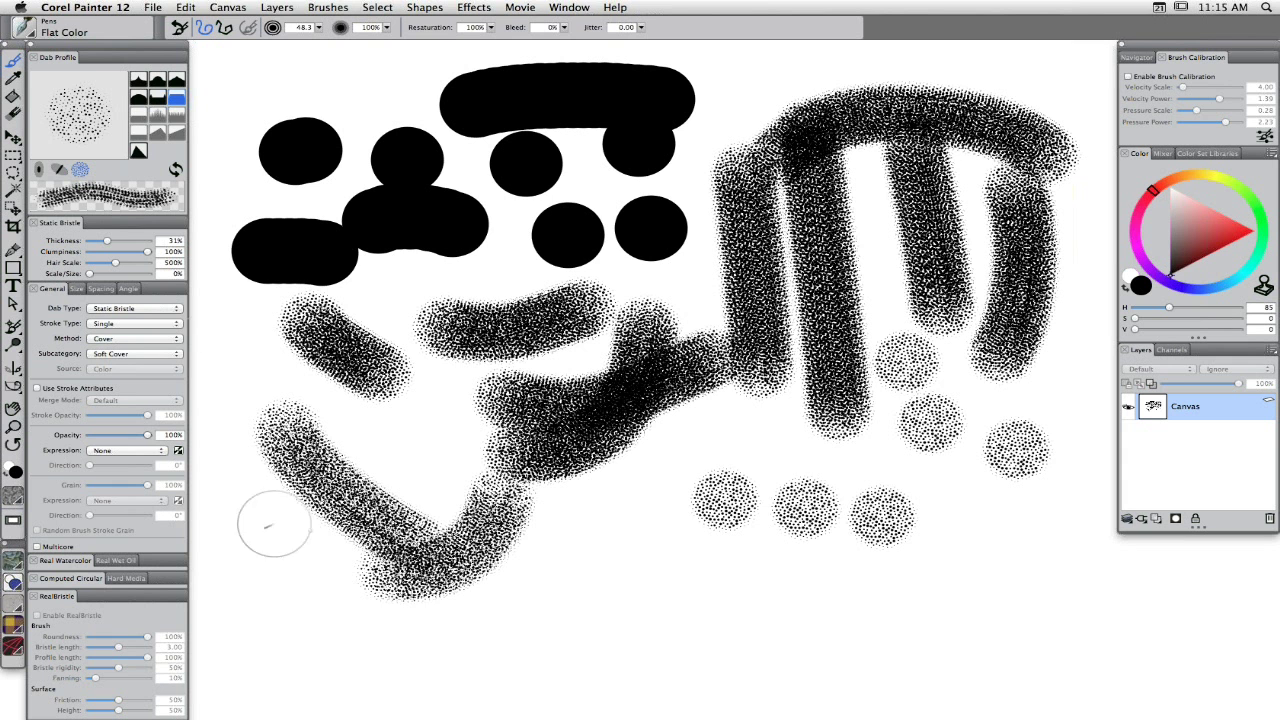
{"action": "mouse_move", "coordinate": [289, 625]}
{"action": "left_mouse_down"}
{"action": "mouse_move", "coordinate": [568, 615]}
{"action": "mouse_move", "coordinate": [905, 632]}
{"action": "left_mouse_up"}
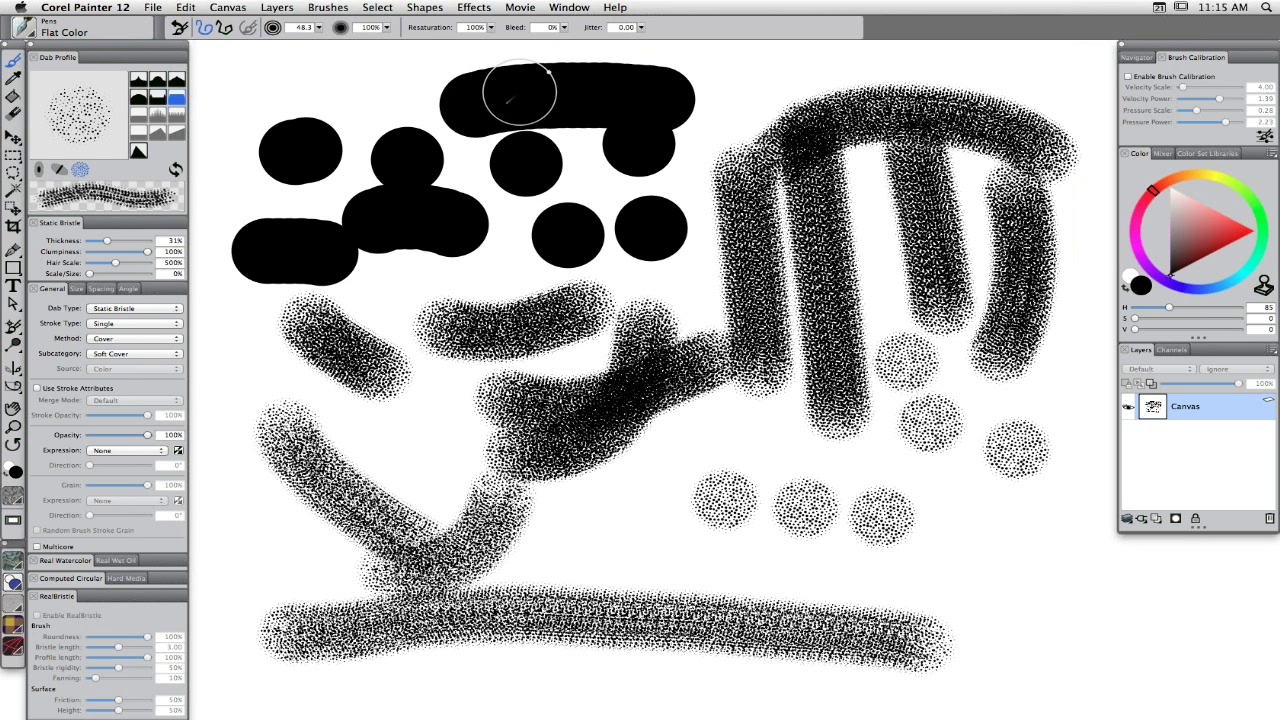
Set Spacing to 2% and Min Spacing to 0.1, then paint dense bristle strokes over the earlier dotted ones.
{"action": "left_click", "coordinate": [101, 289]}
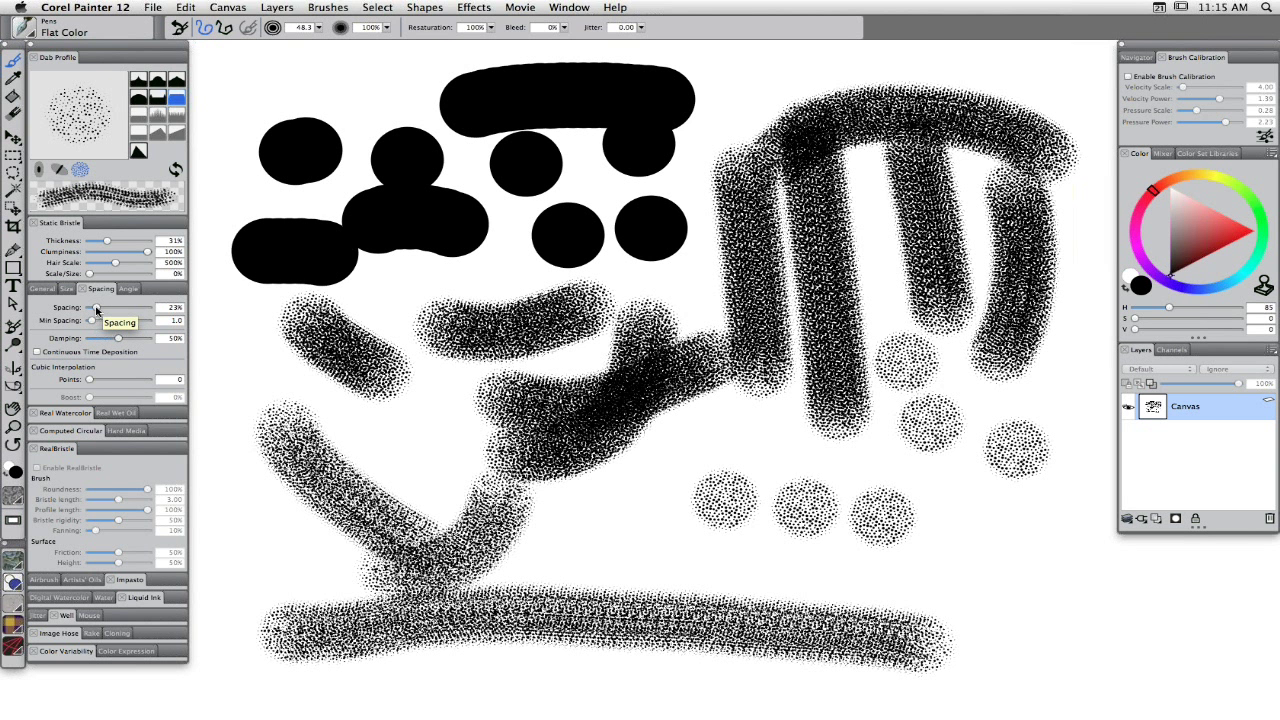
{"action": "left_click_drag", "start_coordinate": [96, 310], "coordinate": [89, 308]}
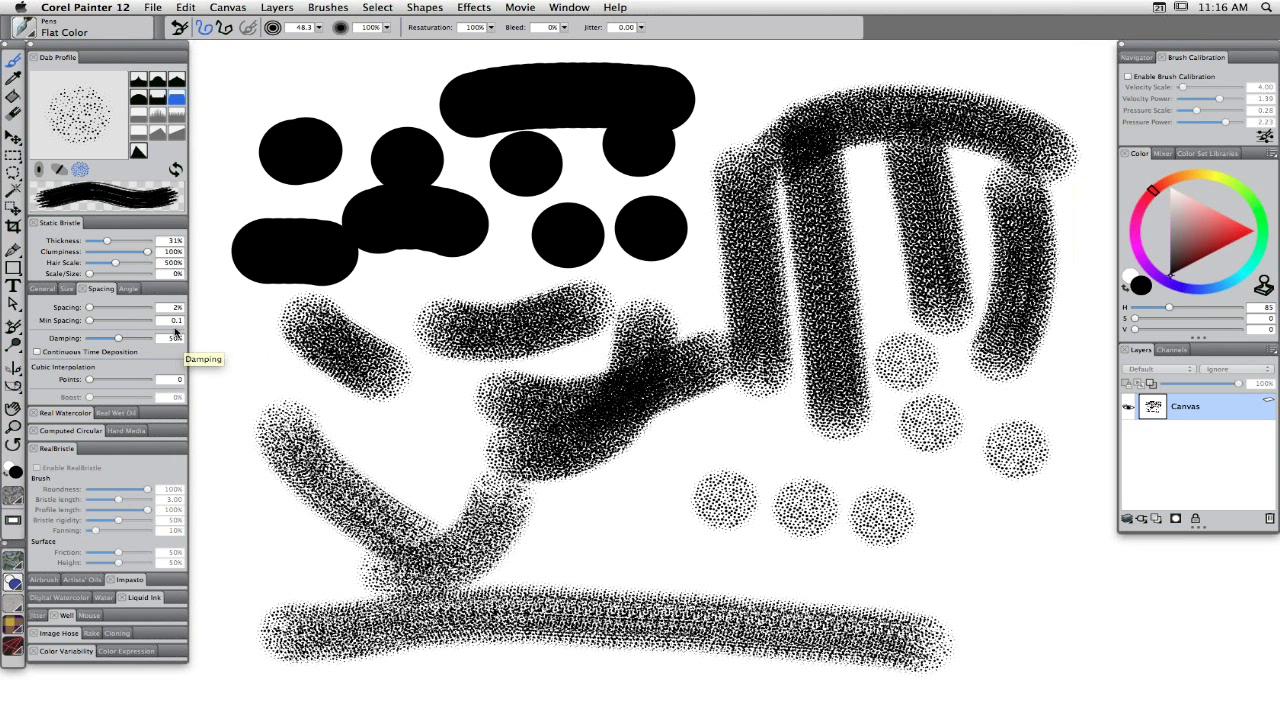
{"action": "left_click_drag", "start_coordinate": [324, 440], "coordinate": [602, 462]}
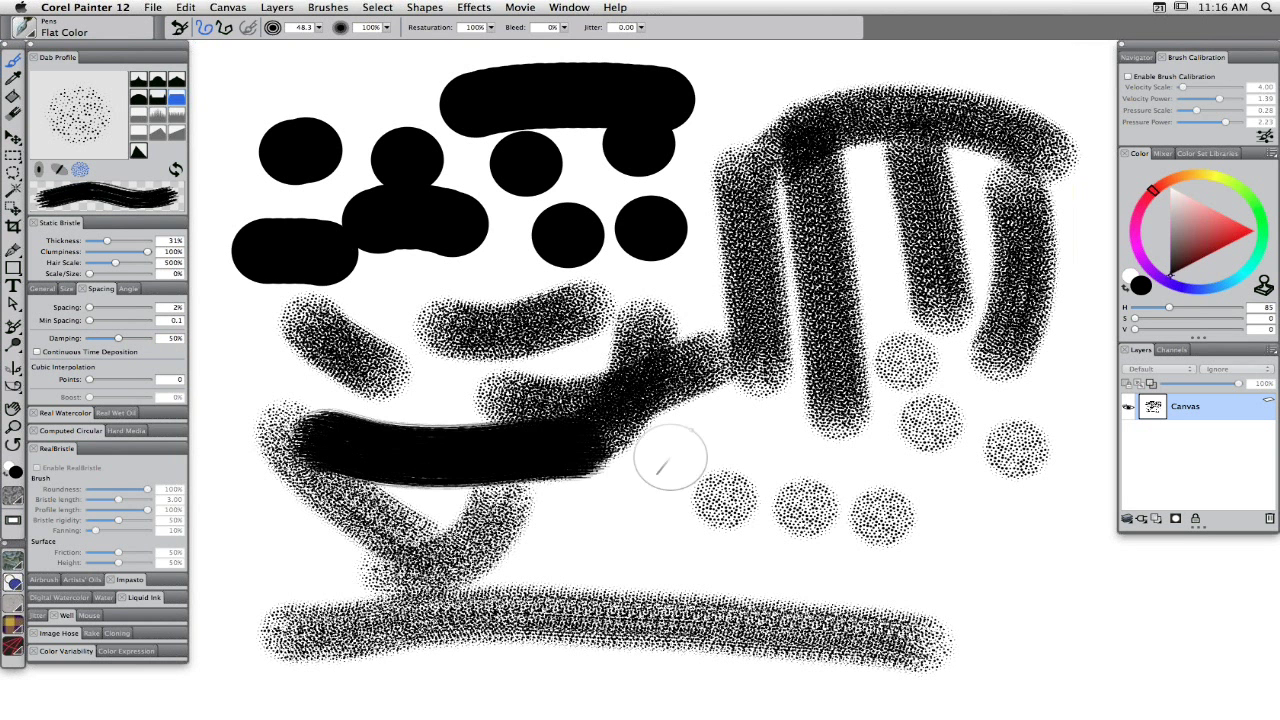
{"action": "mouse_move", "coordinate": [580, 370]}
{"action": "left_mouse_down"}
{"action": "mouse_move", "coordinate": [646, 486]}
{"action": "mouse_move", "coordinate": [665, 590]}
{"action": "mouse_move", "coordinate": [712, 605]}
{"action": "mouse_move", "coordinate": [765, 415]}
{"action": "left_mouse_up"}
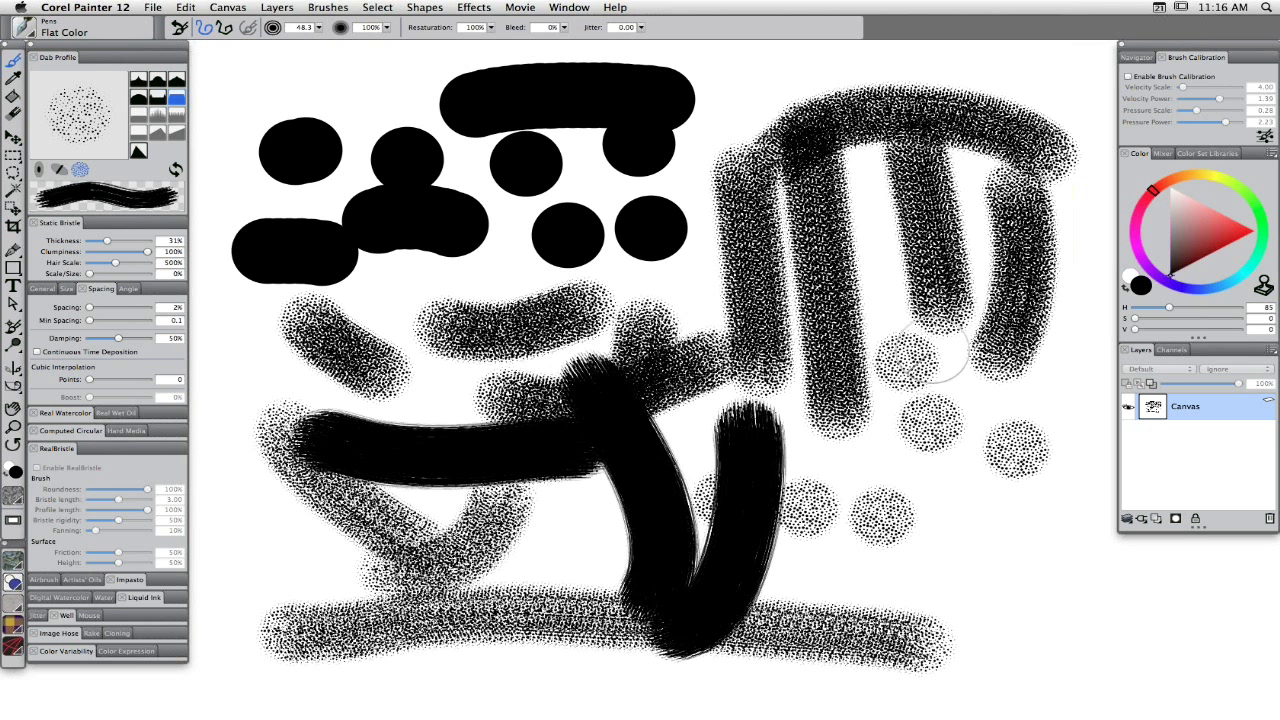
{"action": "left_click_drag", "start_coordinate": [950, 330], "coordinate": [860, 590]}
{"action": "left_click_drag", "start_coordinate": [765, 610], "coordinate": [1045, 495]}
{"action": "left_click", "coordinate": [1020, 415]}
{"action": "left_click_drag", "start_coordinate": [965, 185], "coordinate": [875, 530]}
{"action": "left_click_drag", "start_coordinate": [320, 590], "coordinate": [290, 308]}
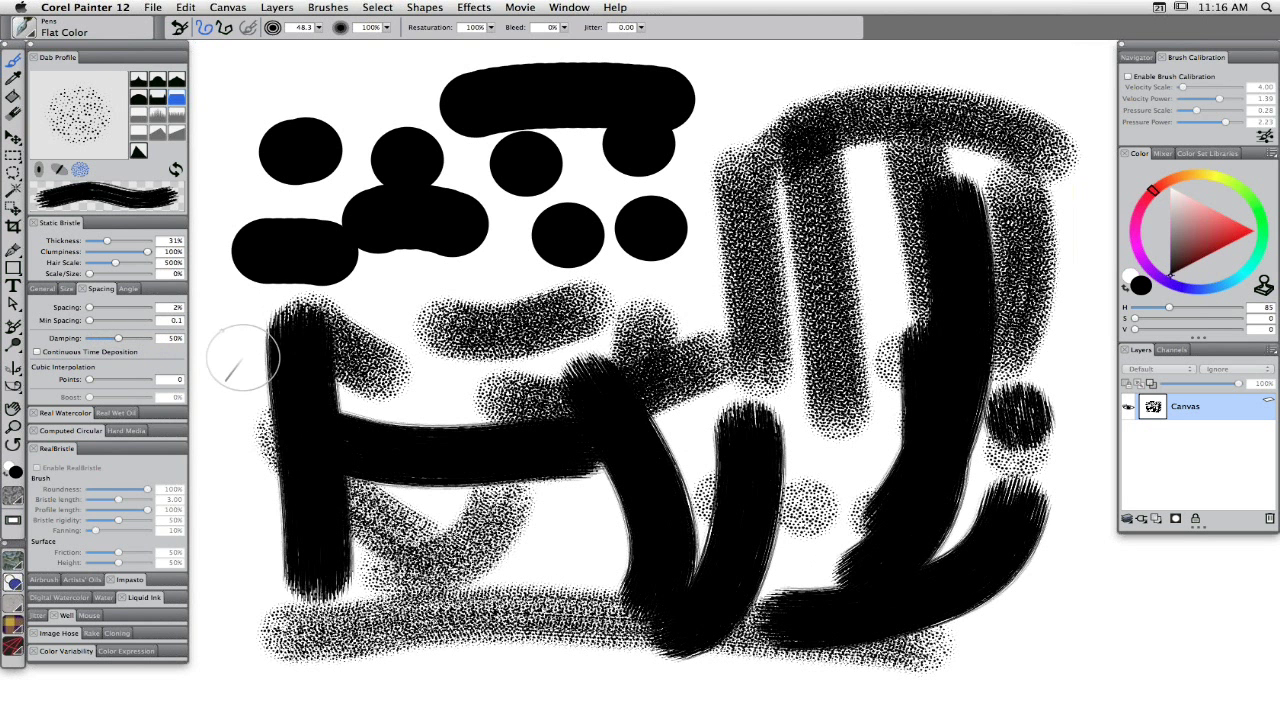
Paint more dense bristle strokes over the lower-left area of the canvas.
{"action": "left_click_drag", "start_coordinate": [229, 320], "coordinate": [300, 640]}
{"action": "left_click_drag", "start_coordinate": [393, 660], "coordinate": [500, 600]}
{"action": "left_click_drag", "start_coordinate": [420, 335], "coordinate": [540, 640]}
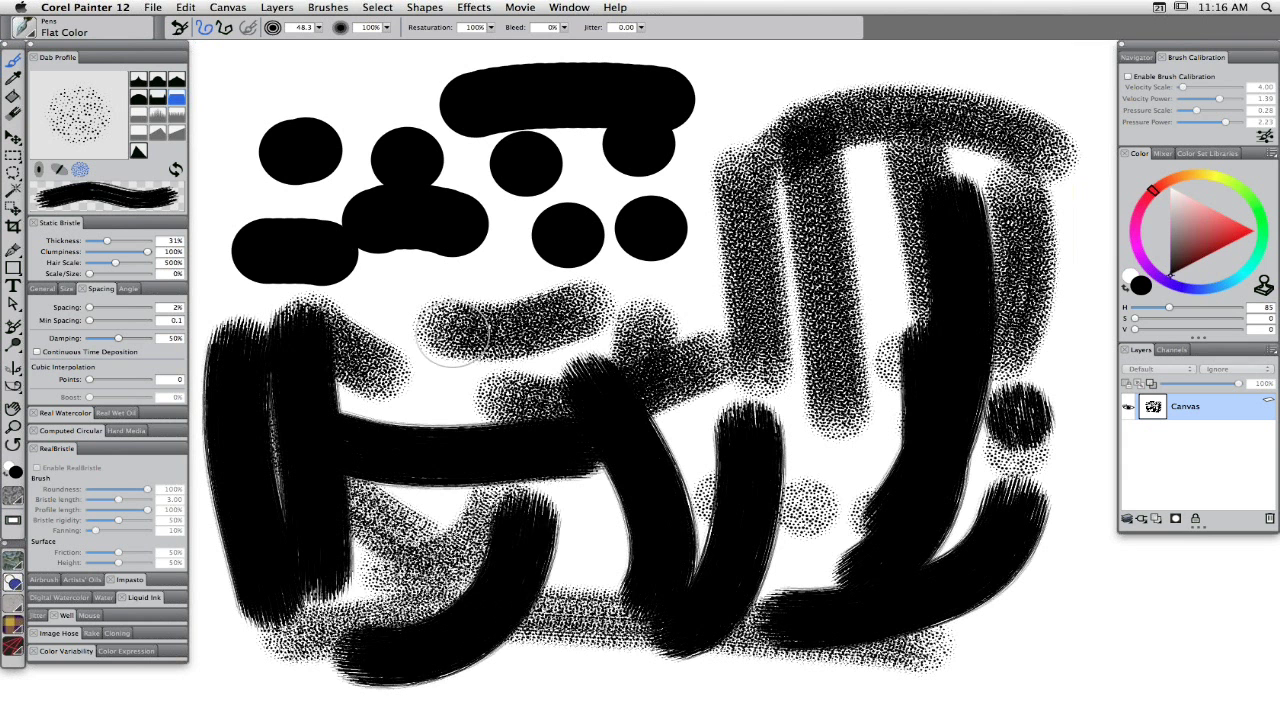
{"action": "left_click_drag", "start_coordinate": [380, 335], "coordinate": [620, 600]}
{"action": "left_click_drag", "start_coordinate": [600, 445], "coordinate": [545, 610]}
Clear the canvas and paint five curved bristle strokes across its upper half.
{"action": "left_click_drag", "start_coordinate": [712, 356], "coordinate": [730, 295]}
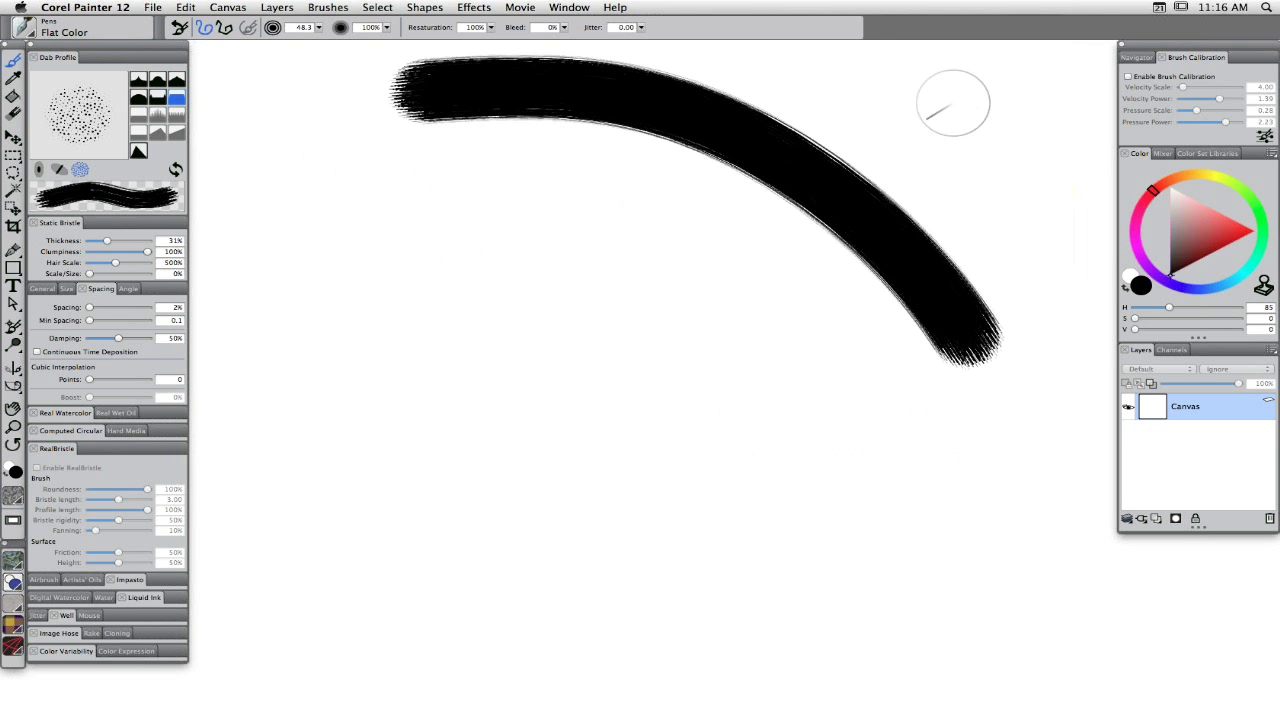
{"action": "left_click_drag", "start_coordinate": [945, 100], "coordinate": [795, 335]}
{"action": "mouse_move", "coordinate": [580, 195]}
{"action": "left_mouse_down"}
{"action": "mouse_move", "coordinate": [752, 378]}
{"action": "mouse_move", "coordinate": [845, 420]}
{"action": "left_mouse_up"}
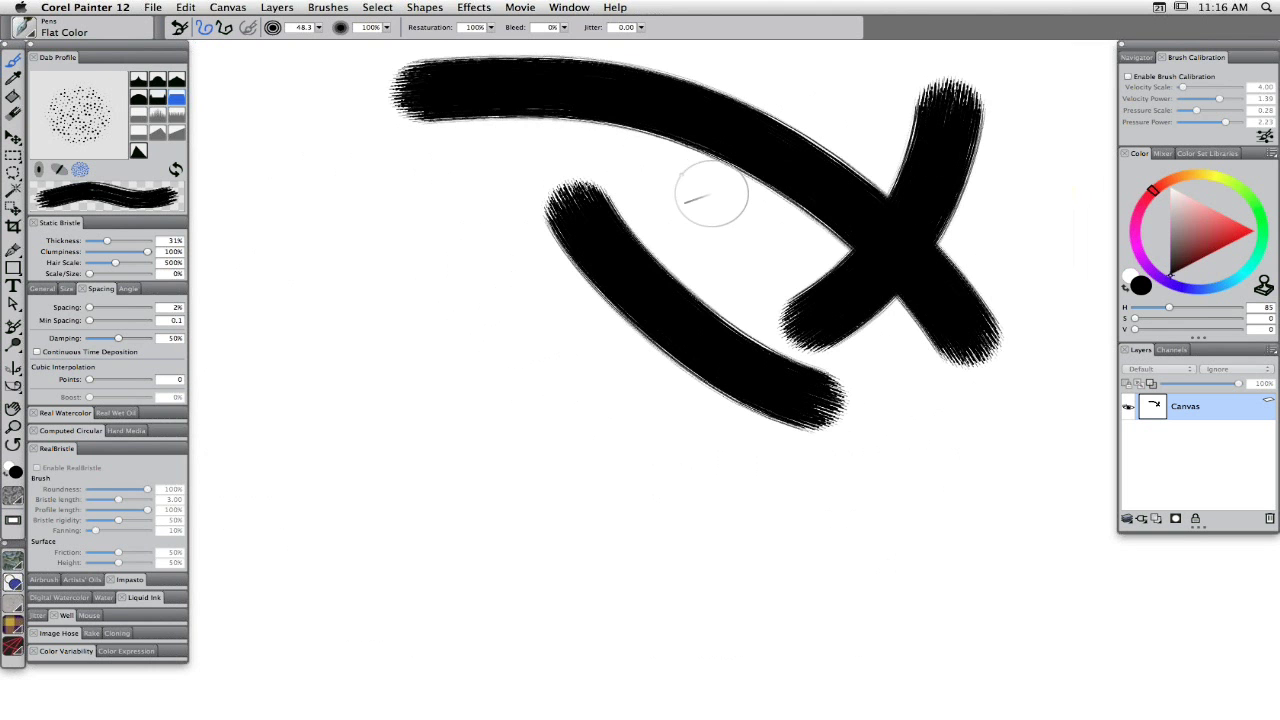
{"action": "mouse_move", "coordinate": [720, 190]}
{"action": "left_mouse_down"}
{"action": "mouse_move", "coordinate": [591, 277]}
{"action": "mouse_move", "coordinate": [243, 129]}
{"action": "left_mouse_up"}
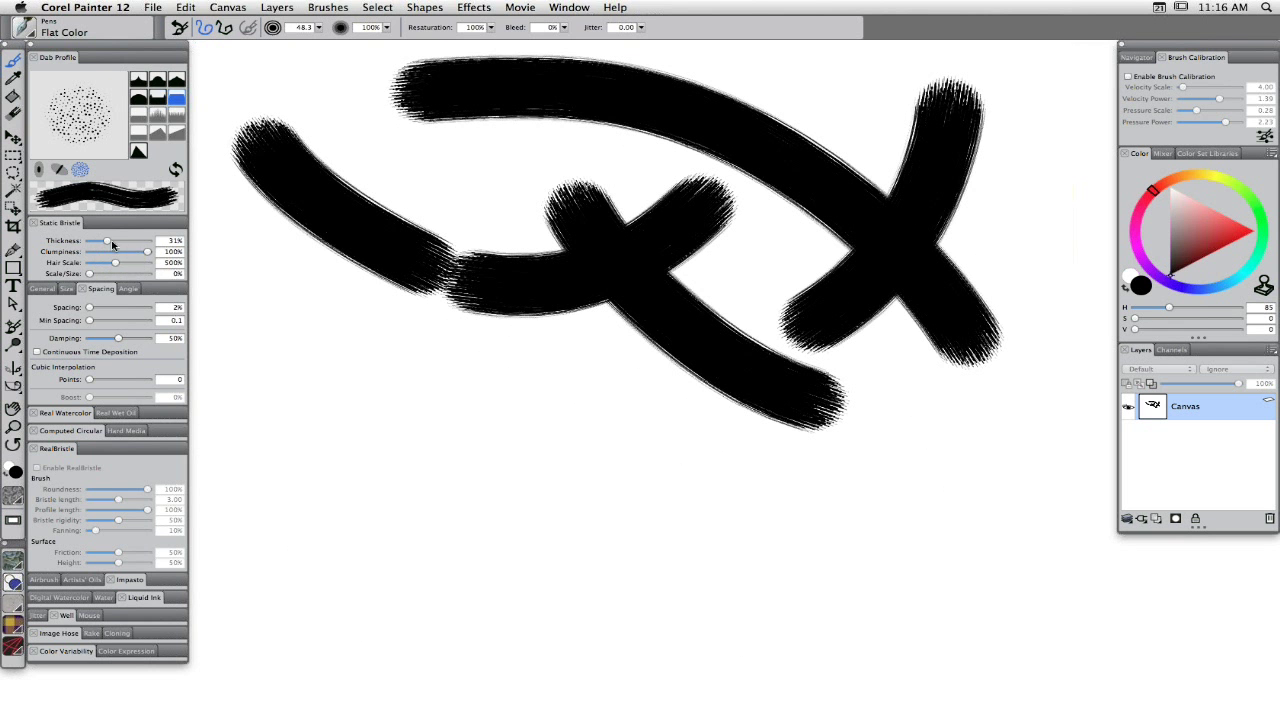
Reduce the bristle Thickness to 7% and paint overlapping strokes across the lower-left part of the canvas.
{"action": "left_click_drag", "start_coordinate": [106, 241], "coordinate": [91, 243]}
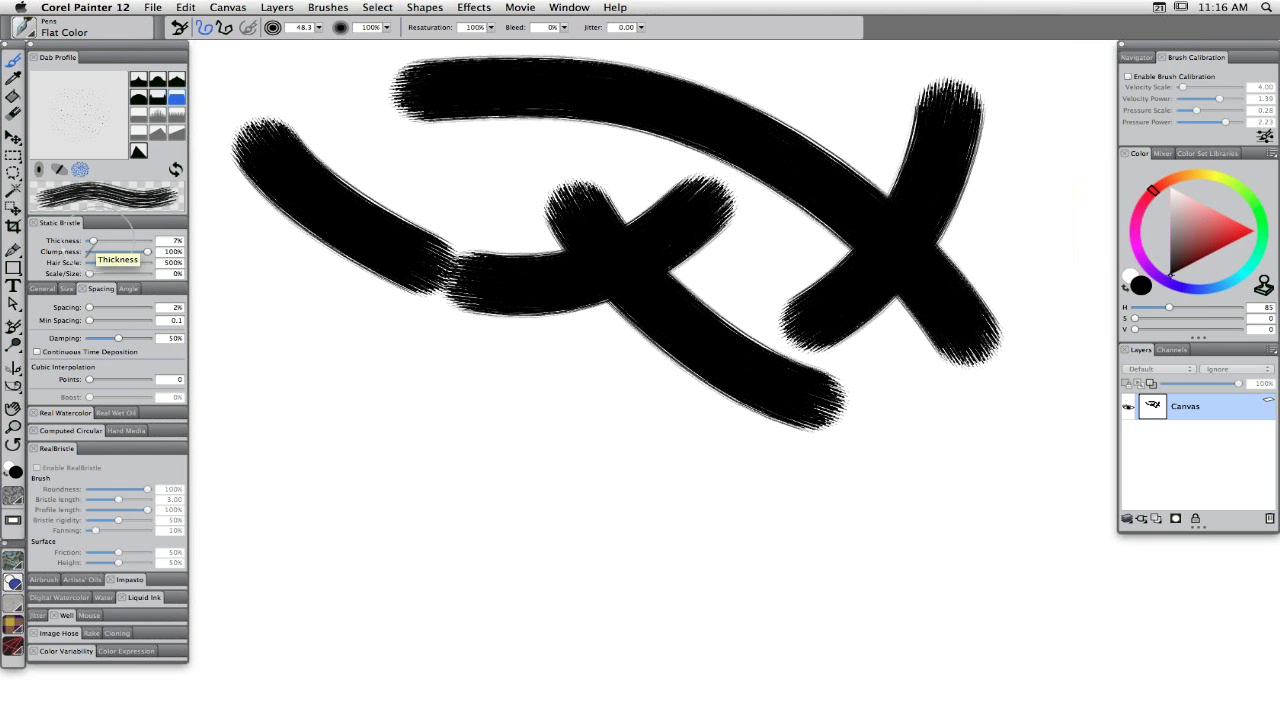
{"action": "left_click_drag", "start_coordinate": [272, 278], "coordinate": [348, 362]}
{"action": "left_click_drag", "start_coordinate": [310, 320], "coordinate": [505, 490]}
{"action": "left_click_drag", "start_coordinate": [530, 340], "coordinate": [360, 525]}
{"action": "left_click_drag", "start_coordinate": [290, 495], "coordinate": [349, 329]}
{"action": "mouse_move", "coordinate": [262, 250]}
{"action": "left_mouse_down"}
{"action": "mouse_move", "coordinate": [262, 320]}
{"action": "mouse_move", "coordinate": [306, 480]}
{"action": "mouse_move", "coordinate": [300, 600]}
{"action": "left_mouse_up"}
{"action": "left_click_drag", "start_coordinate": [294, 349], "coordinate": [688, 445]}
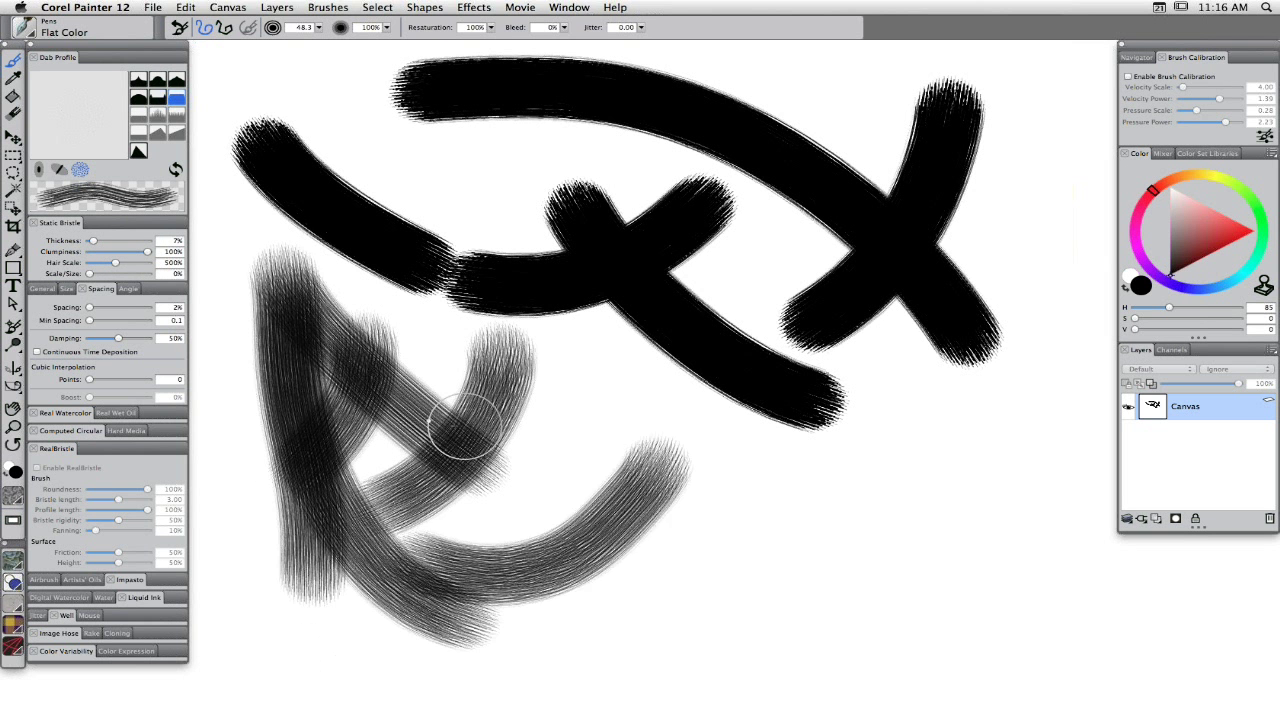
{"action": "mouse_move", "coordinate": [463, 428]}
{"action": "left_mouse_down"}
{"action": "mouse_move", "coordinate": [737, 591]}
{"action": "mouse_move", "coordinate": [810, 588]}
{"action": "left_mouse_up"}
{"action": "left_click_drag", "start_coordinate": [555, 385], "coordinate": [595, 610]}
Set Clumpiness to 0% and paint four crossing strokes in the canvas's lower-right area.
{"action": "left_click_drag", "start_coordinate": [147, 252], "coordinate": [81, 253]}
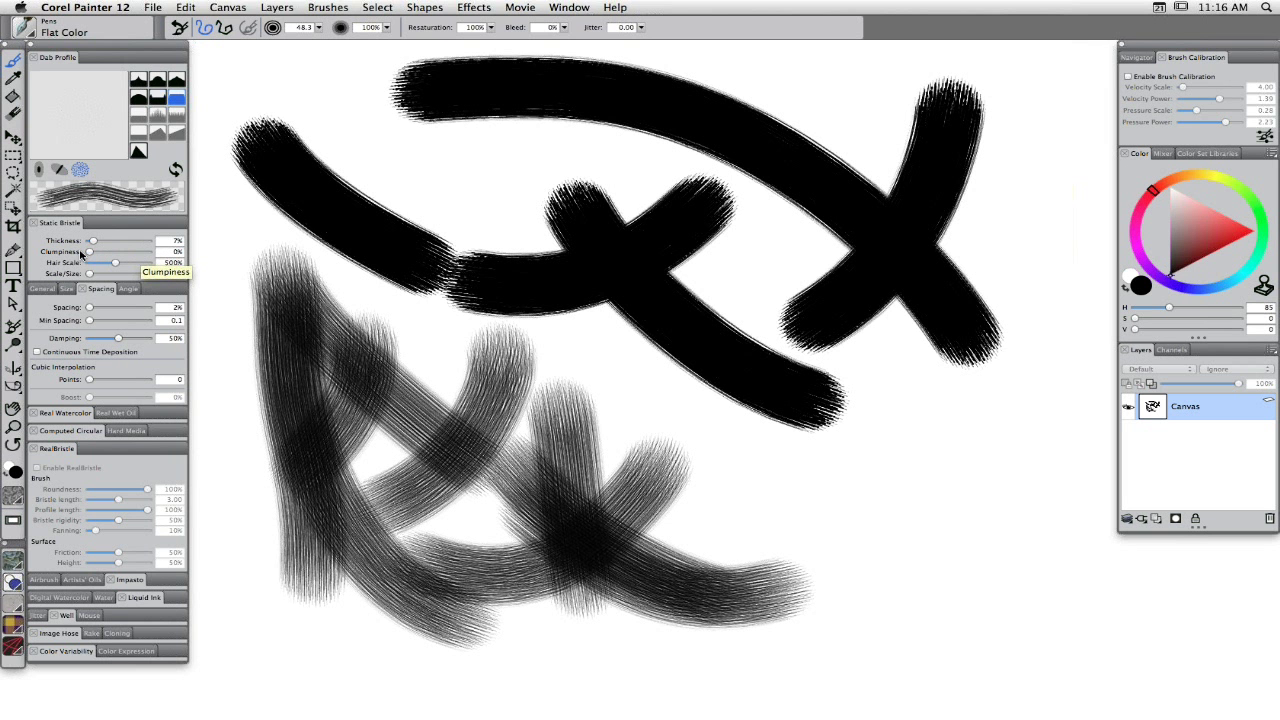
{"action": "left_click_drag", "start_coordinate": [660, 385], "coordinate": [880, 560]}
{"action": "left_click_drag", "start_coordinate": [805, 470], "coordinate": [1055, 440]}
{"action": "mouse_move", "coordinate": [1025, 215]}
{"action": "left_mouse_down"}
{"action": "mouse_move", "coordinate": [1015, 325]}
{"action": "mouse_move", "coordinate": [1030, 525]}
{"action": "left_mouse_up"}
{"action": "left_click_drag", "start_coordinate": [915, 335], "coordinate": [920, 615]}
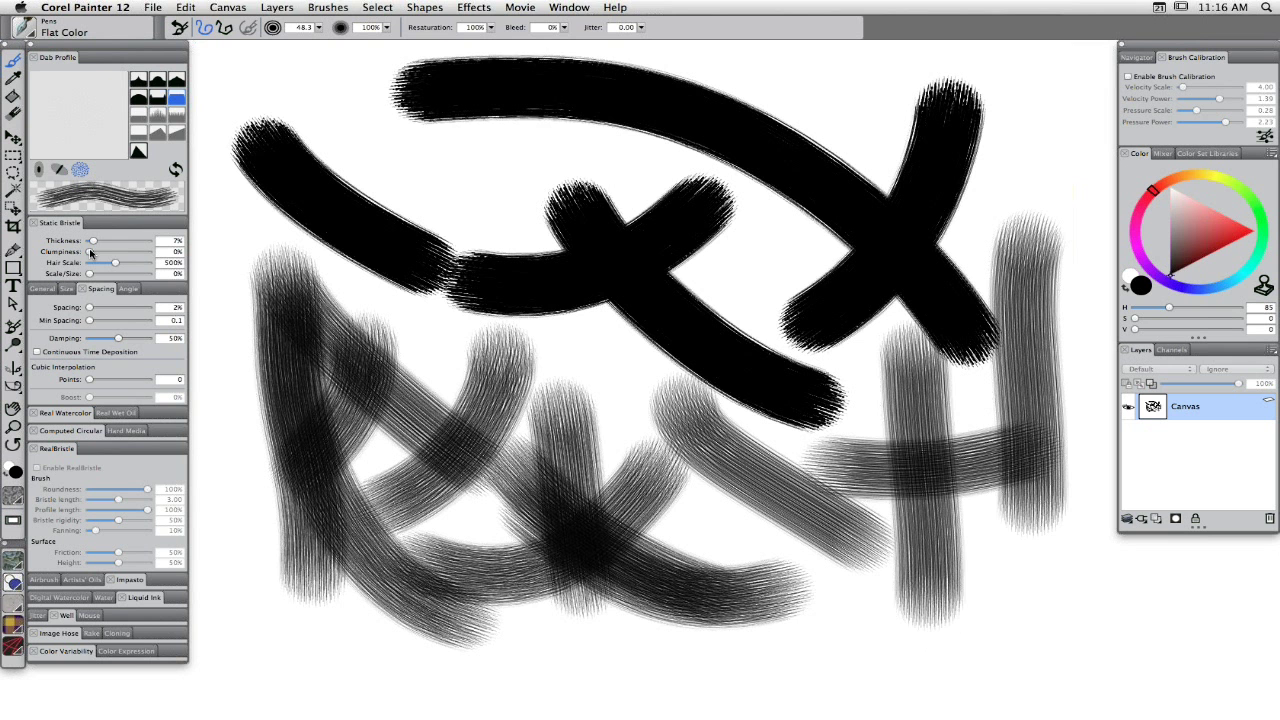
Set Clumpiness to 100% and paint comparison strokes, including two horizontal ones along the canvas's lower right.
{"action": "left_click_drag", "start_coordinate": [95, 253], "coordinate": [176, 257]}
{"action": "mouse_move", "coordinate": [1150, 625]}
{"action": "left_mouse_down"}
{"action": "mouse_move", "coordinate": [829, 620]}
{"action": "mouse_move", "coordinate": [740, 635]}
{"action": "left_mouse_up"}
{"action": "left_click_drag", "start_coordinate": [1155, 545], "coordinate": [815, 545]}
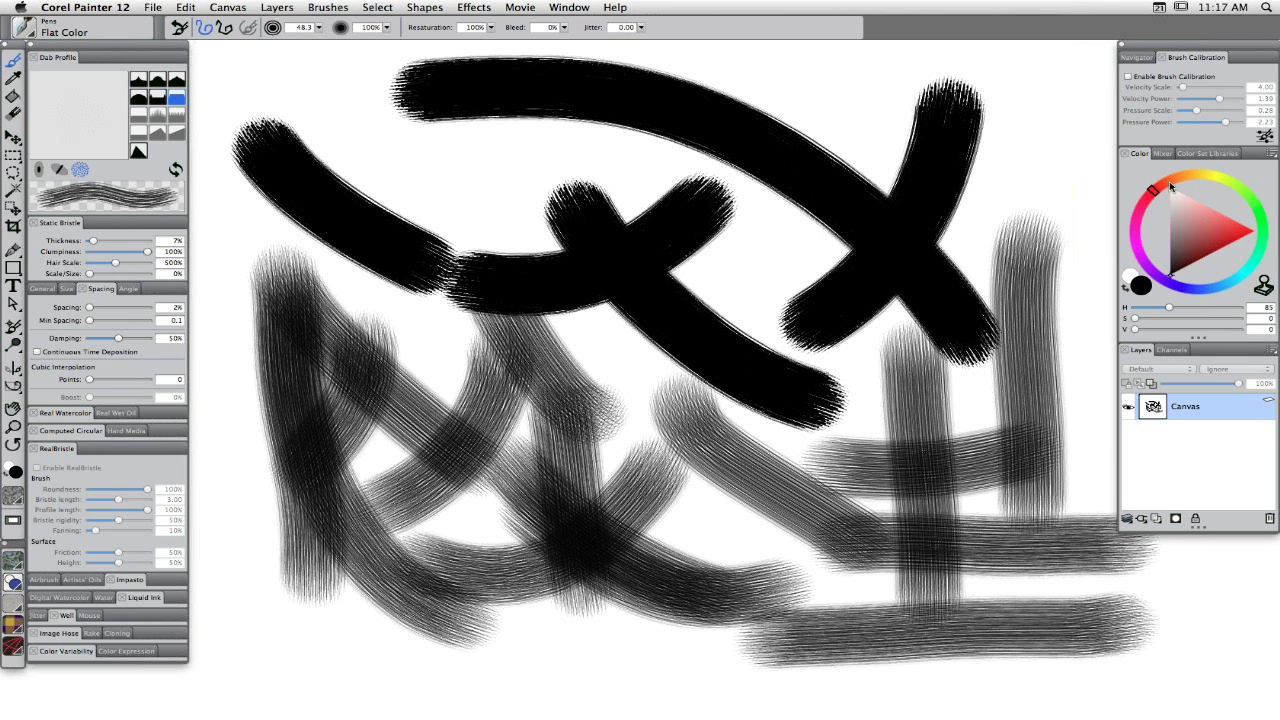
Enable brush calibration with Pressure Scale 1.00 and Pressure Power 4.00, and paint test strokes around the upper canvas.
{"action": "left_click_drag", "start_coordinate": [1048, 80], "coordinate": [1045, 335]}
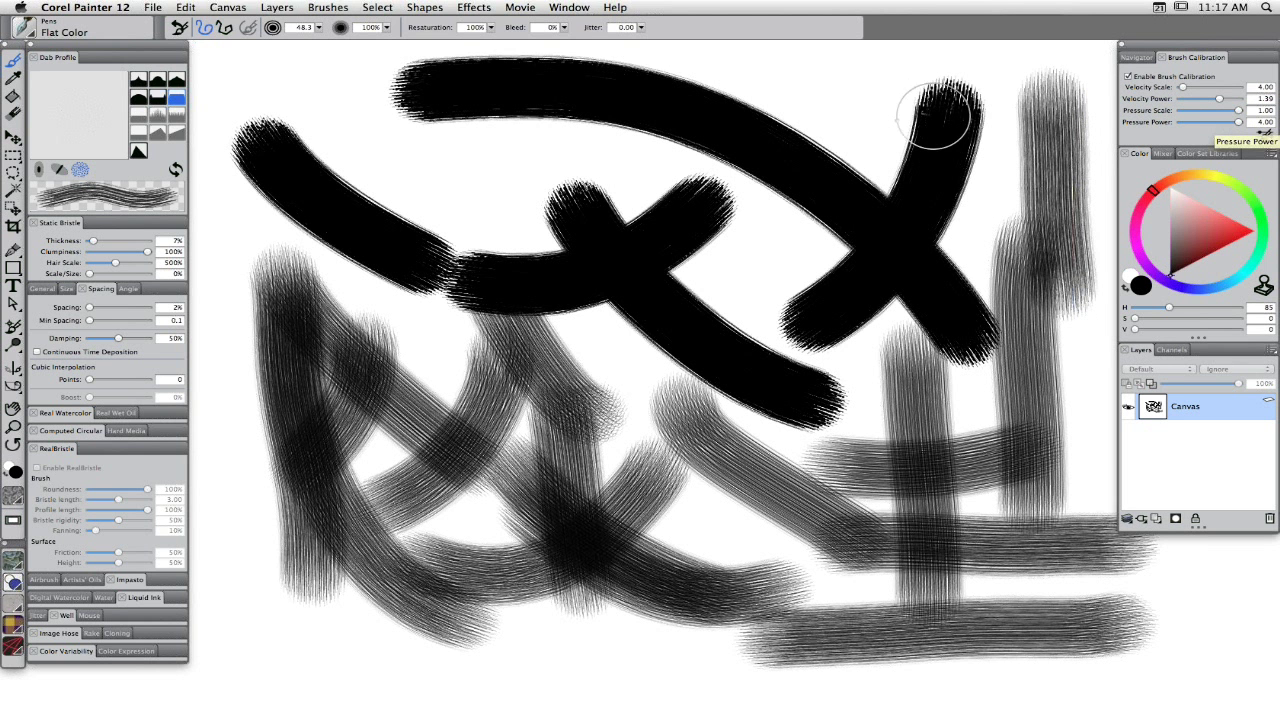
{"action": "left_click_drag", "start_coordinate": [923, 60], "coordinate": [718, 112]}
{"action": "left_click_drag", "start_coordinate": [890, 140], "coordinate": [720, 180]}
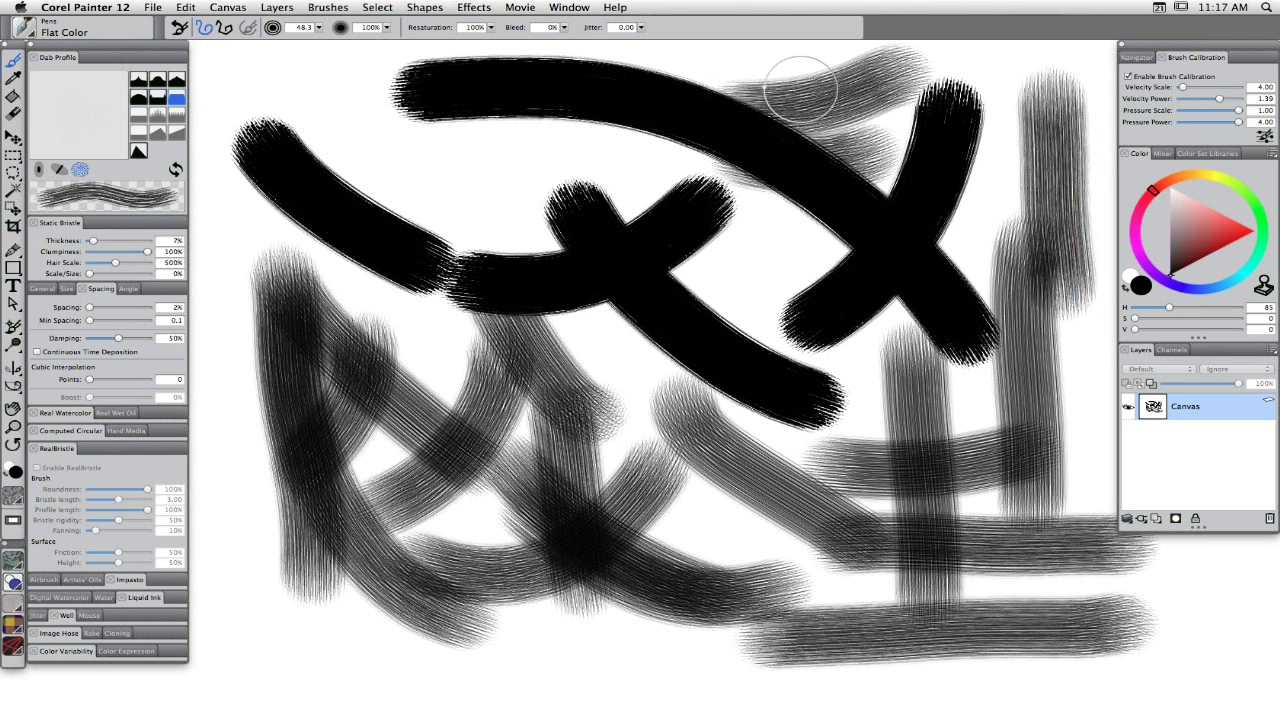
{"action": "left_click_drag", "start_coordinate": [810, 150], "coordinate": [690, 450]}
{"action": "mouse_move", "coordinate": [370, 110]}
{"action": "left_mouse_down"}
{"action": "mouse_move", "coordinate": [450, 390]}
{"action": "mouse_move", "coordinate": [420, 190]}
{"action": "left_mouse_up"}
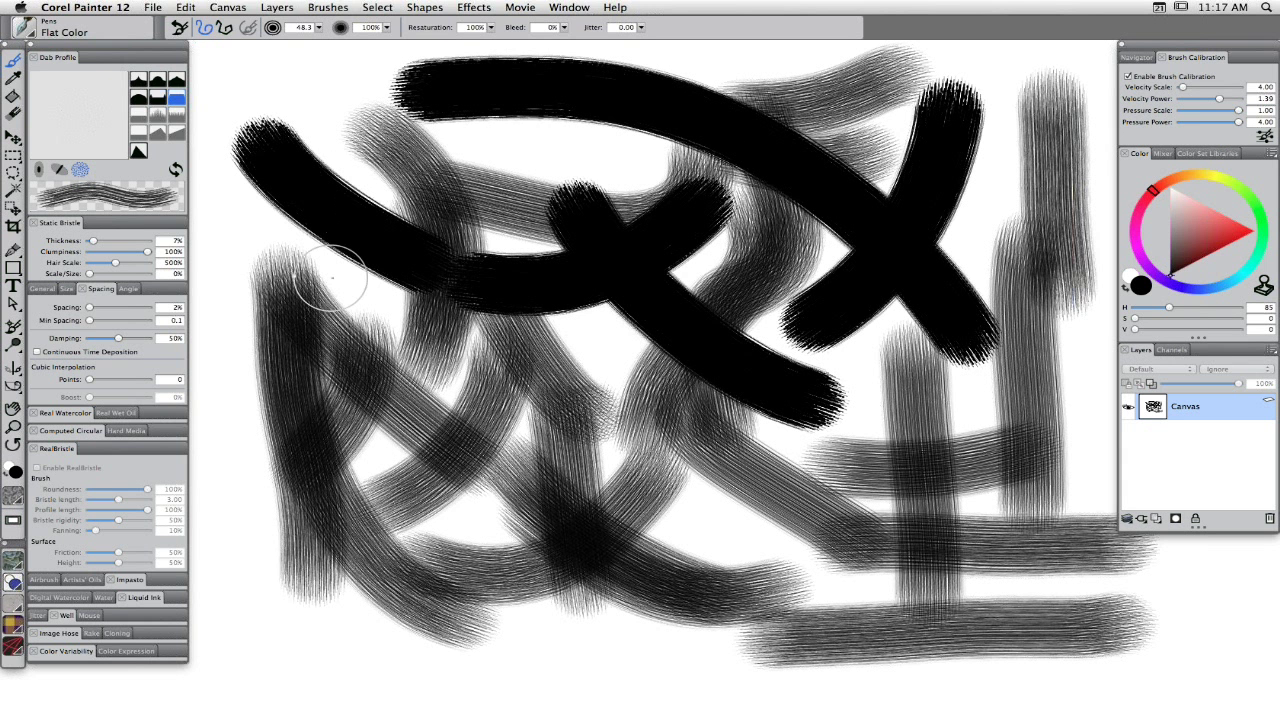
Clear the whole canvas and paint a block of adjacent vertical bristle strokes in its upper-left area.
{"action": "key", "text": "super+a"}
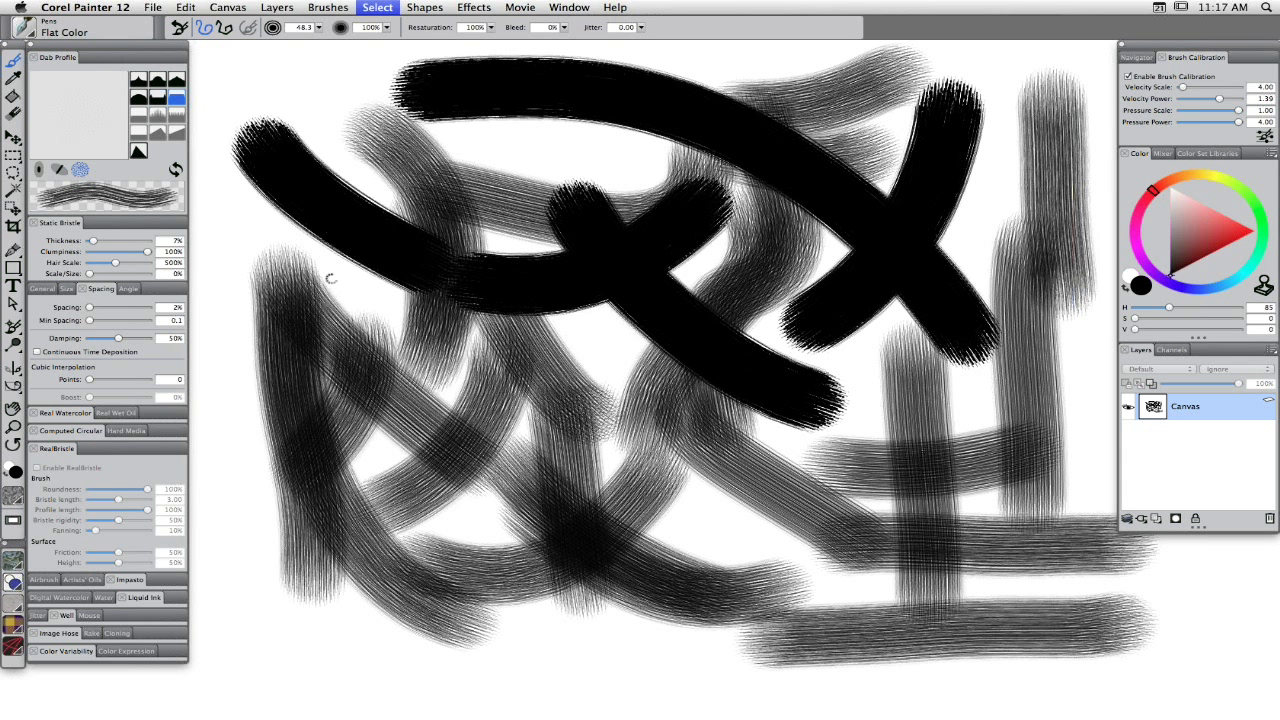
{"action": "key", "text": "BackSpace"}
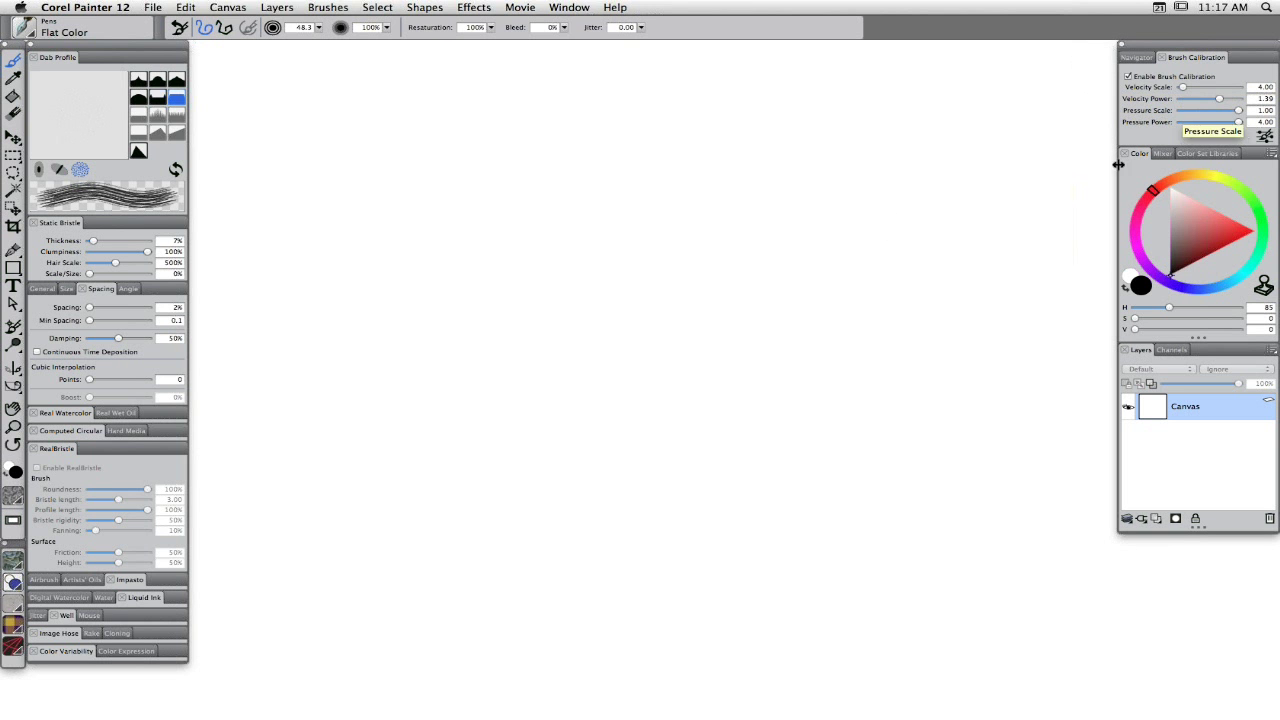
{"action": "mouse_move", "coordinate": [252, 127]}
{"action": "left_mouse_down"}
{"action": "mouse_move", "coordinate": [263, 334]}
{"action": "mouse_move", "coordinate": [309, 134]}
{"action": "mouse_move", "coordinate": [323, 323]}
{"action": "mouse_move", "coordinate": [358, 365]}
{"action": "left_mouse_up"}
Set Hair Scale to 669% and paint a diagonal stroke crossed by a curved one.
{"action": "left_click_drag", "start_coordinate": [115, 262], "coordinate": [125, 263]}
{"action": "left_click_drag", "start_coordinate": [432, 145], "coordinate": [705, 428]}
{"action": "mouse_move", "coordinate": [655, 140]}
{"action": "left_mouse_down"}
{"action": "mouse_move", "coordinate": [609, 314]}
{"action": "mouse_move", "coordinate": [490, 335]}
{"action": "left_mouse_up"}
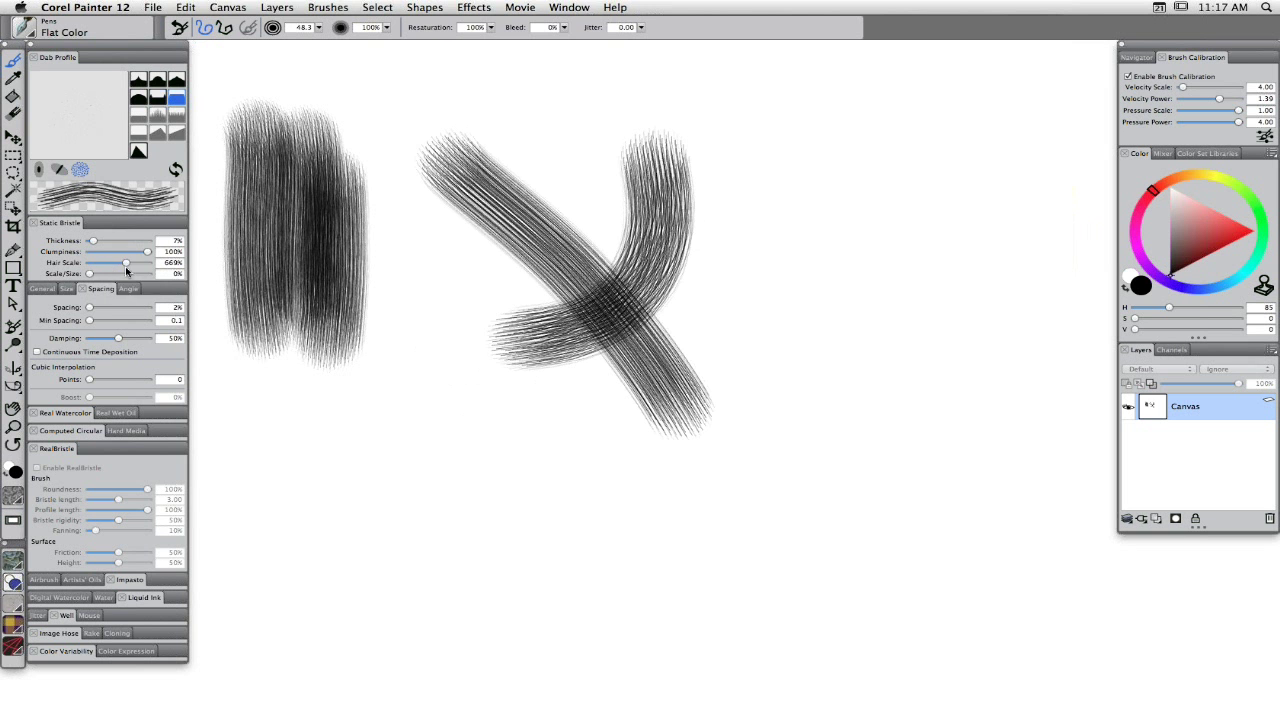
Increase Hair Scale to 905% and paint crossing strokes below plus a long vertical stroke on the canvas's right side.
{"action": "left_click_drag", "start_coordinate": [126, 263], "coordinate": [140, 263]}
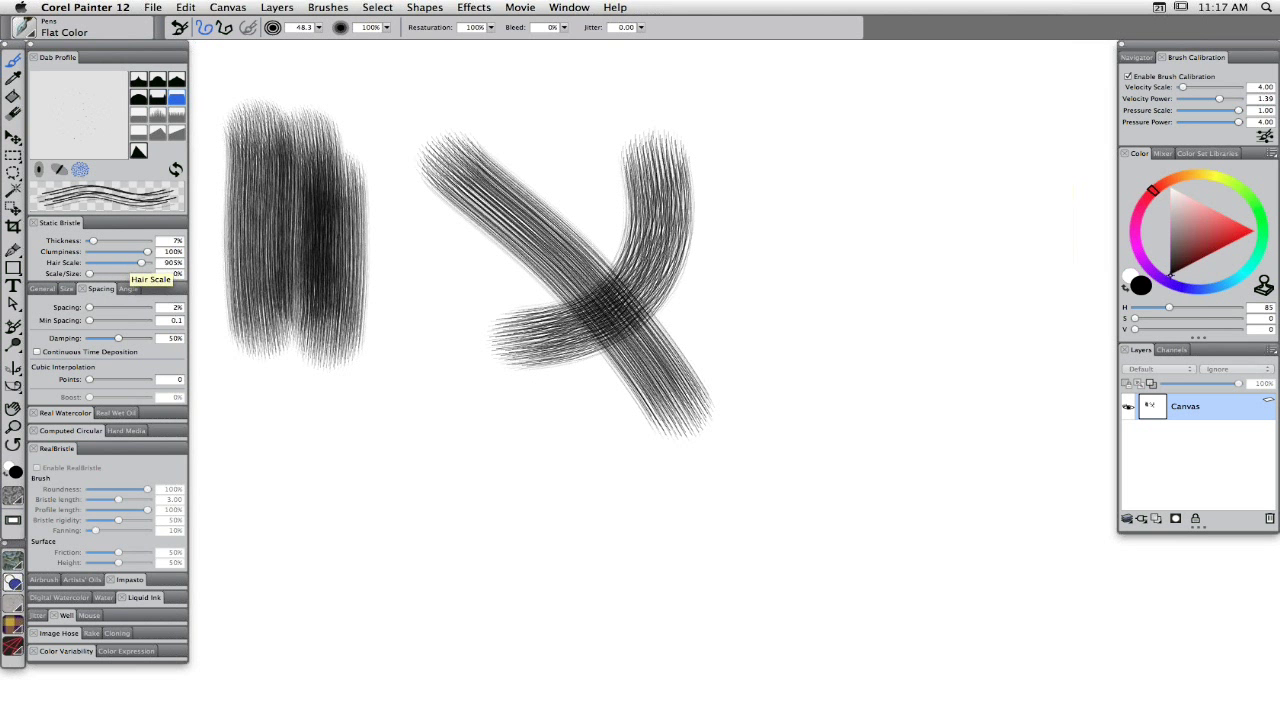
{"action": "left_click_drag", "start_coordinate": [415, 210], "coordinate": [495, 540]}
{"action": "mouse_move", "coordinate": [645, 518]}
{"action": "left_mouse_down"}
{"action": "mouse_move", "coordinate": [406, 420]}
{"action": "mouse_move", "coordinate": [392, 398]}
{"action": "left_mouse_up"}
{"action": "mouse_move", "coordinate": [345, 435]}
{"action": "left_mouse_down"}
{"action": "mouse_move", "coordinate": [657, 486]}
{"action": "mouse_move", "coordinate": [755, 478]}
{"action": "left_mouse_up"}
{"action": "left_click_drag", "start_coordinate": [815, 205], "coordinate": [855, 625]}
Set Hair Scale to 1000% and paint long straight and curved bristle strokes across the canvas's right half.
{"action": "left_click_drag", "start_coordinate": [140, 263], "coordinate": [148, 263]}
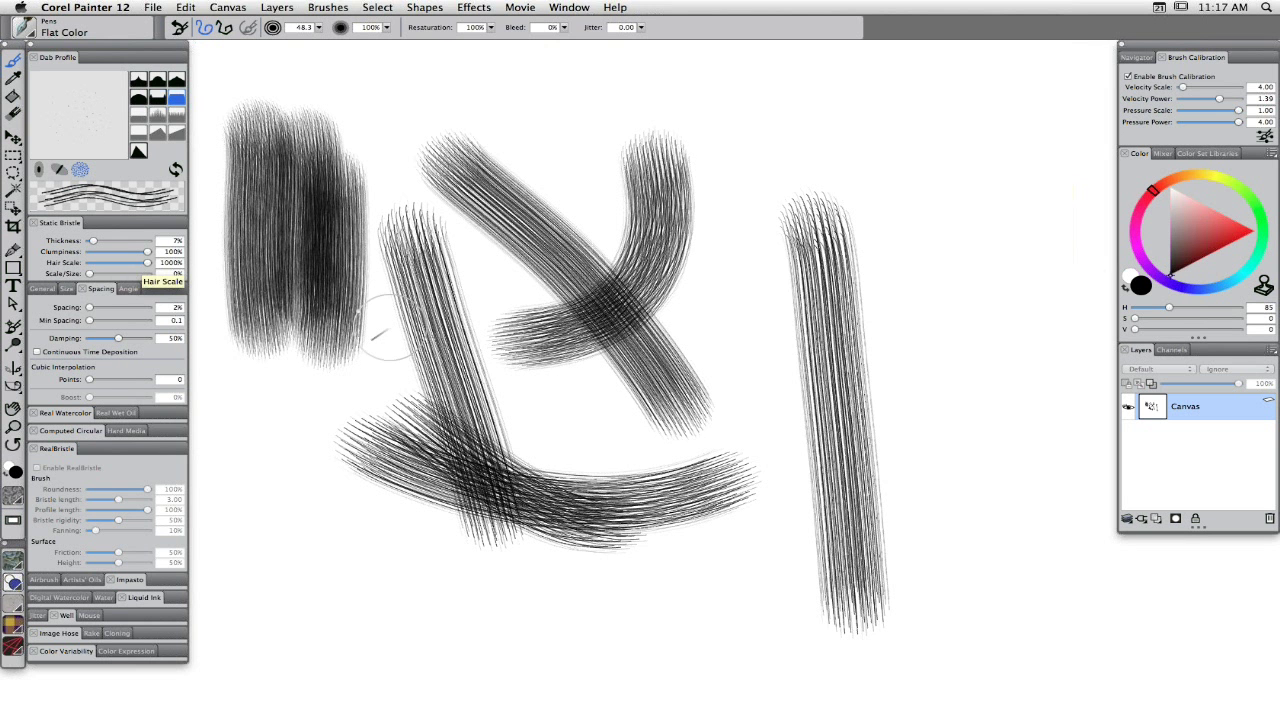
{"action": "left_click_drag", "start_coordinate": [710, 100], "coordinate": [790, 560]}
{"action": "left_click_drag", "start_coordinate": [814, 428], "coordinate": [1090, 430]}
{"action": "mouse_move", "coordinate": [943, 108]}
{"action": "left_mouse_down"}
{"action": "mouse_move", "coordinate": [886, 428]}
{"action": "mouse_move", "coordinate": [880, 260]}
{"action": "left_mouse_up"}
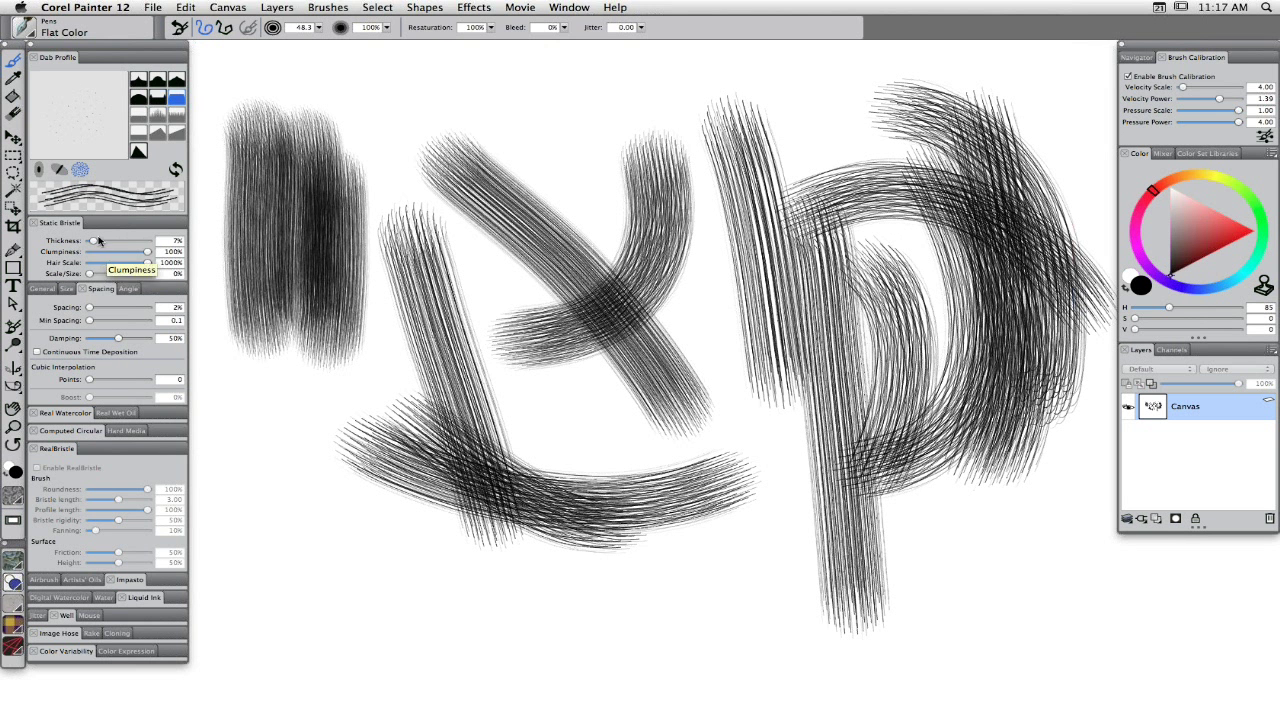
Set the Static Bristle to 17% Thickness, 31% Clumpiness and 570% Hair Scale, and clear the canvas.
{"action": "left_click_drag", "start_coordinate": [95, 240], "coordinate": [111, 241]}
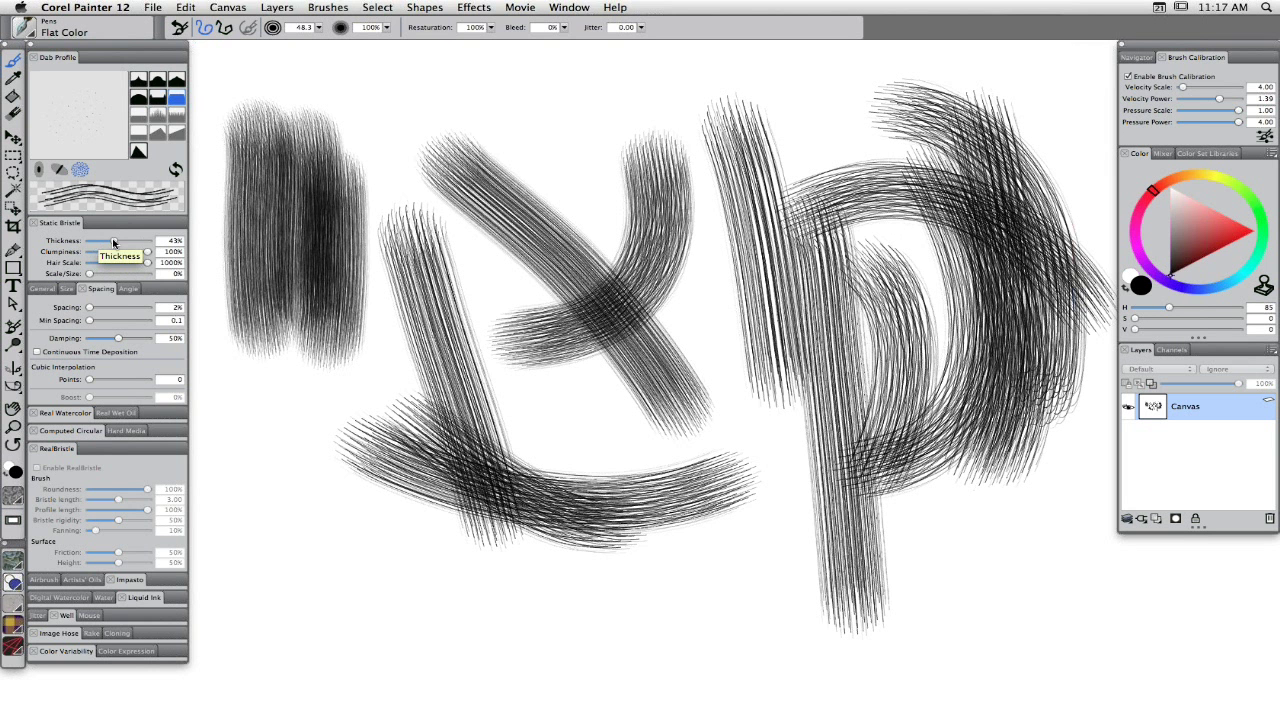
{"action": "left_click_drag", "start_coordinate": [113, 242], "coordinate": [118, 244]}
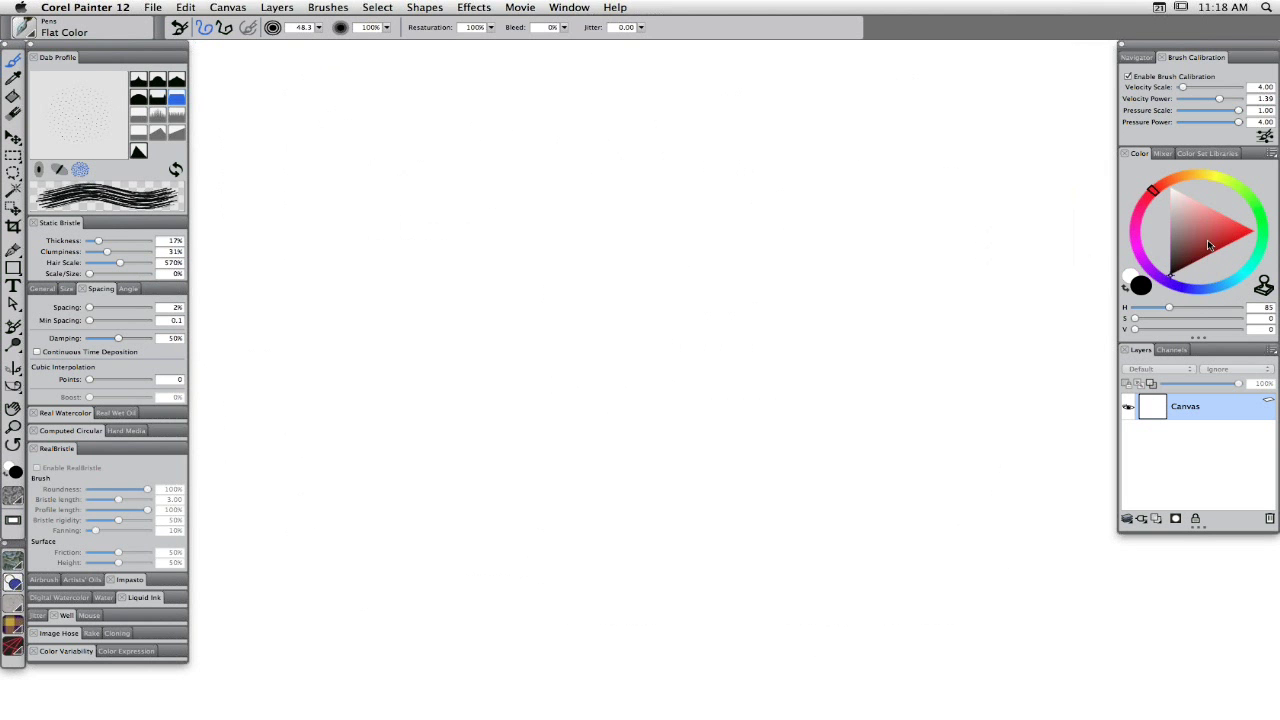
Choose a saturated red and paint overlapping straight and curved strokes across the upper canvas, plus a vertical stroke along its left side.
{"action": "left_click_drag", "start_coordinate": [1207, 239], "coordinate": [1240, 237]}
{"action": "mouse_move", "coordinate": [325, 200]}
{"action": "left_mouse_down"}
{"action": "mouse_move", "coordinate": [634, 163]}
{"action": "mouse_move", "coordinate": [700, 205]}
{"action": "left_mouse_up"}
{"action": "left_click_drag", "start_coordinate": [443, 180], "coordinate": [822, 152]}
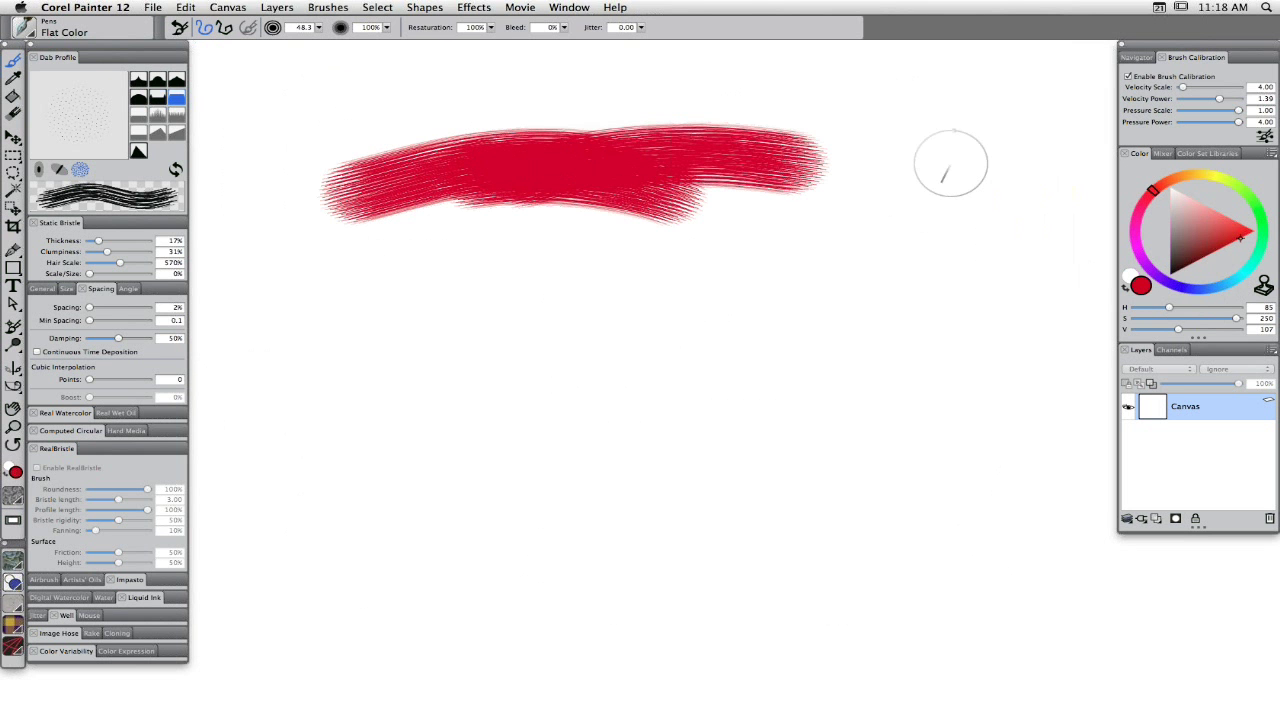
{"action": "left_click_drag", "start_coordinate": [886, 72], "coordinate": [985, 290]}
{"action": "left_click_drag", "start_coordinate": [945, 100], "coordinate": [1030, 240]}
{"action": "left_click_drag", "start_coordinate": [640, 200], "coordinate": [1050, 230]}
{"action": "left_click_drag", "start_coordinate": [780, 290], "coordinate": [800, 480]}
{"action": "left_click_drag", "start_coordinate": [525, 230], "coordinate": [666, 363]}
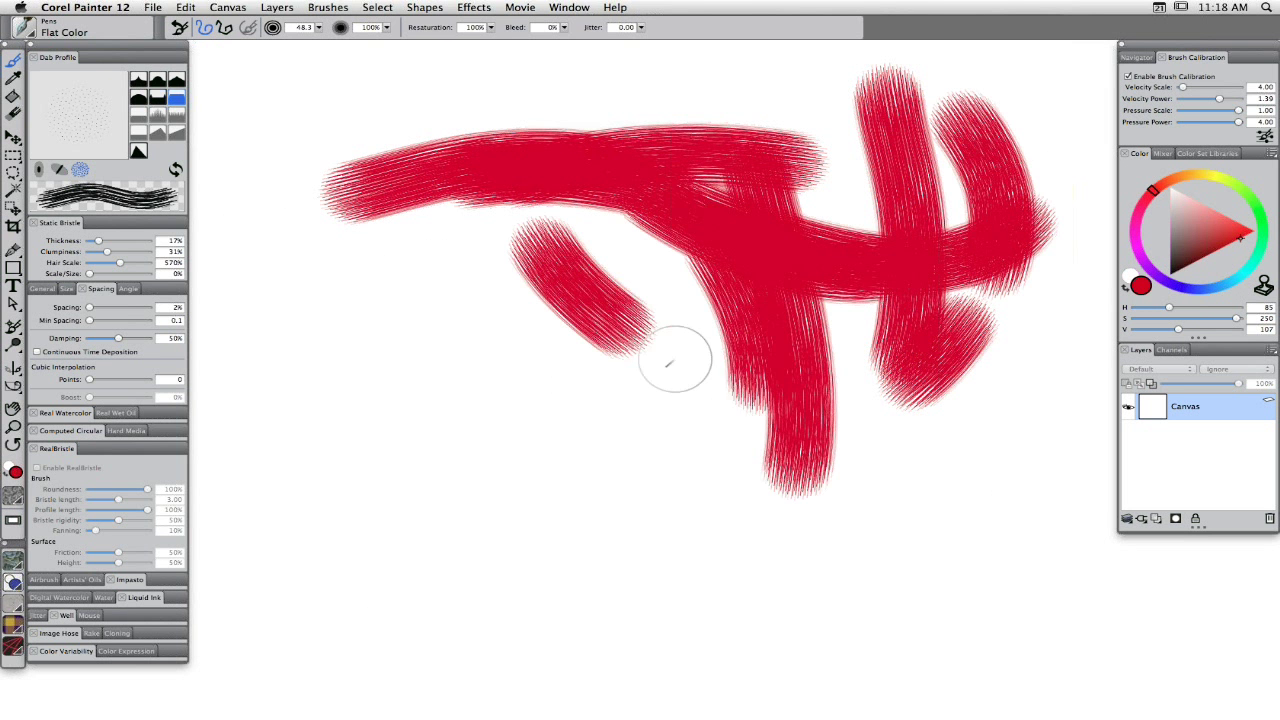
{"action": "left_click_drag", "start_coordinate": [370, 270], "coordinate": [675, 368]}
{"action": "left_click_drag", "start_coordinate": [335, 240], "coordinate": [470, 350]}
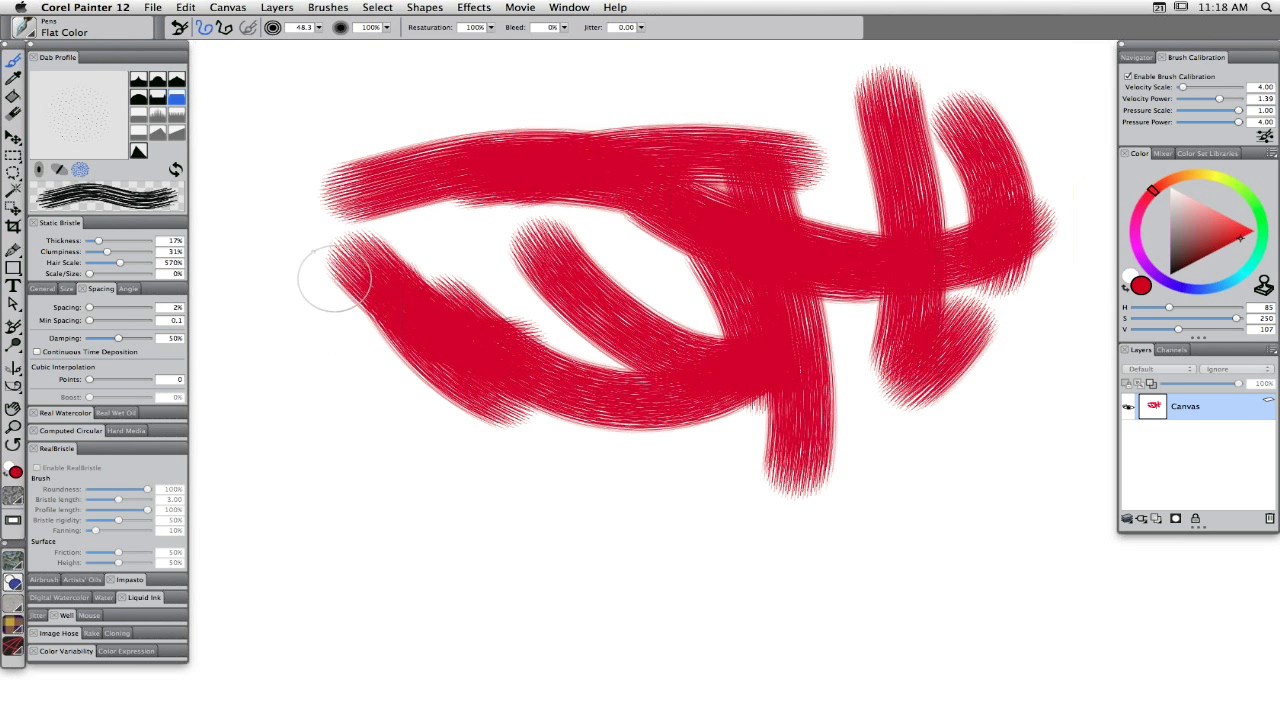
{"action": "left_click_drag", "start_coordinate": [263, 105], "coordinate": [265, 415]}
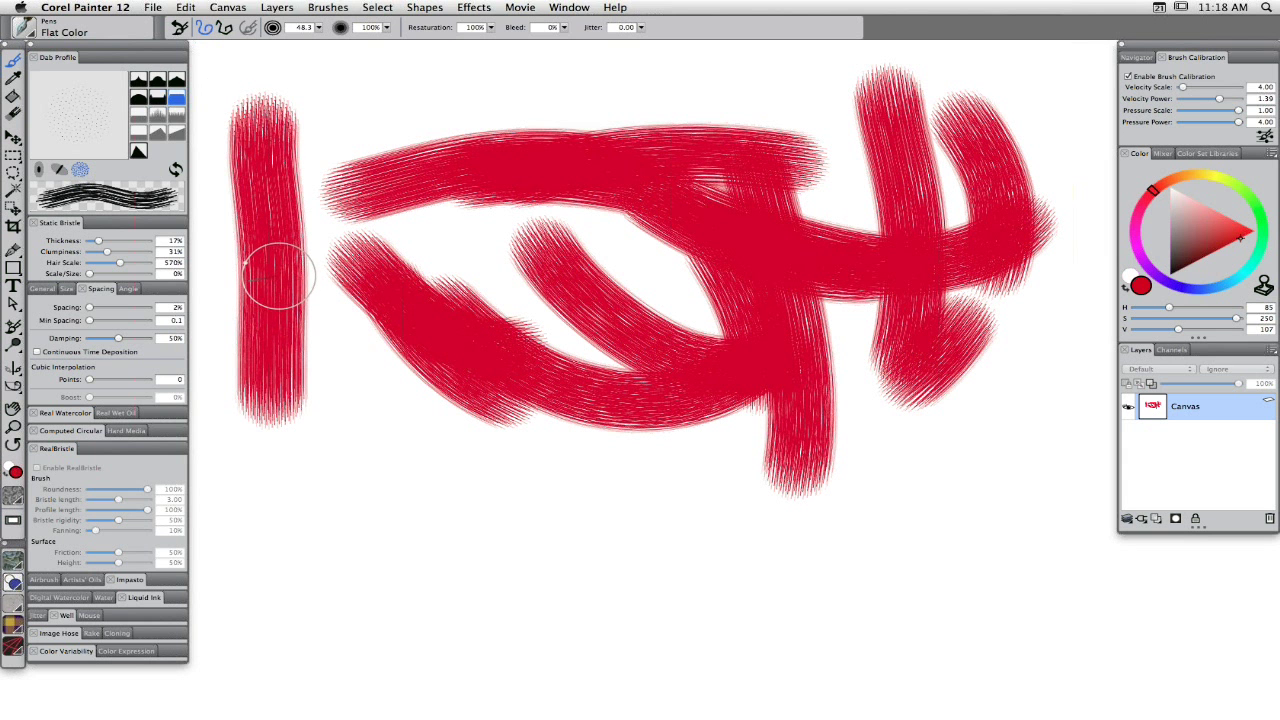
Show the brush's size preview, set Min Size to 33% in the Size controls, and paint a test patch in the lower-left canvas.
{"action": "left_click", "coordinate": [40, 170]}
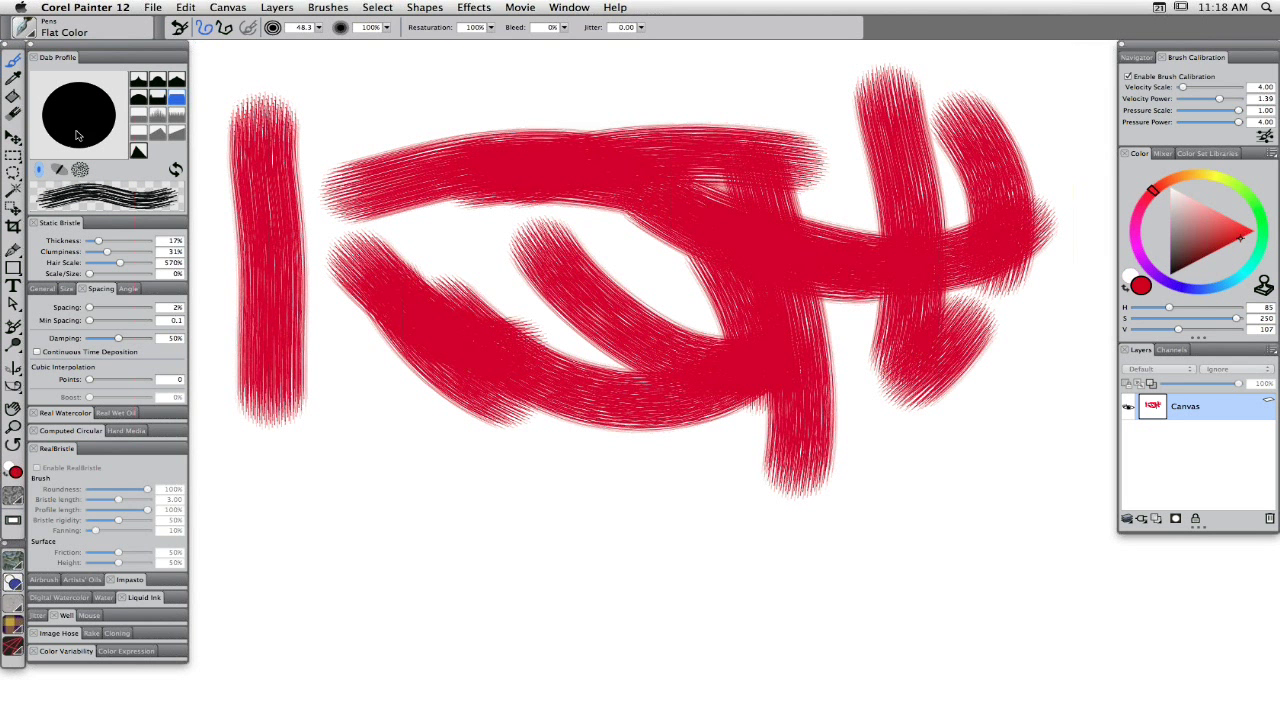
{"action": "left_click", "coordinate": [68, 289]}
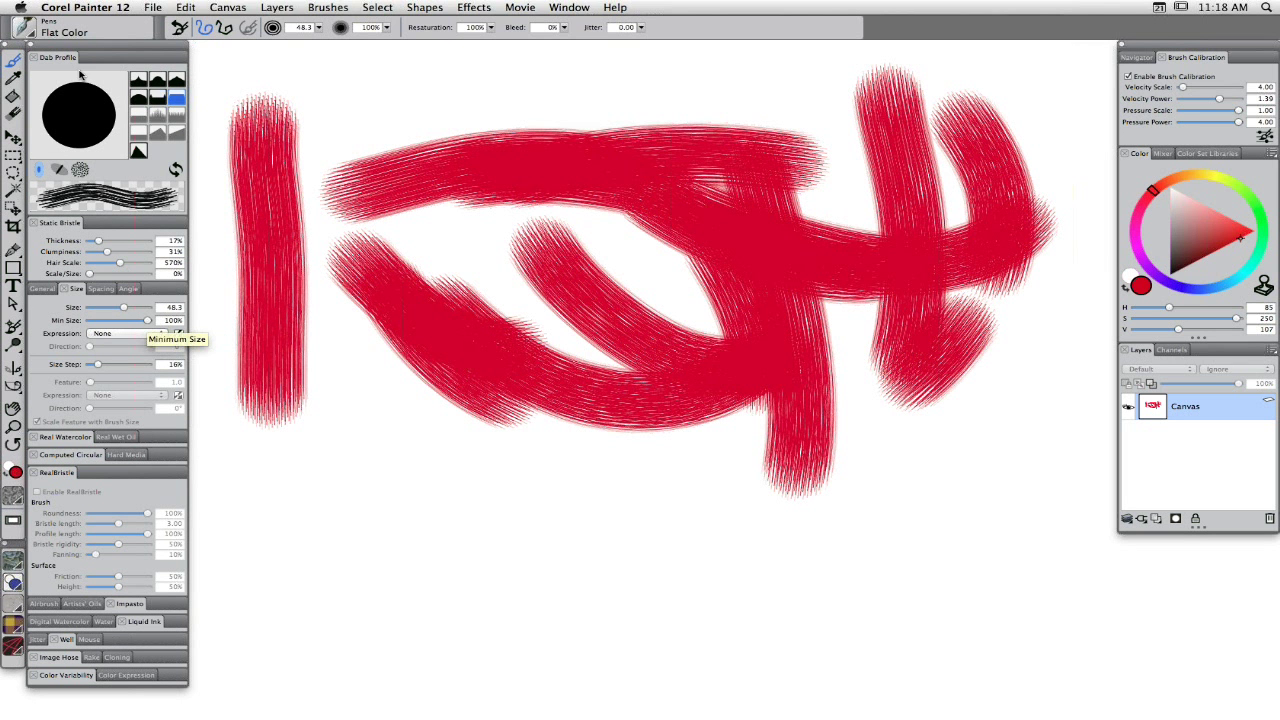
{"action": "left_click_drag", "start_coordinate": [150, 321], "coordinate": [108, 320]}
{"action": "left_click_drag", "start_coordinate": [300, 405], "coordinate": [486, 457]}
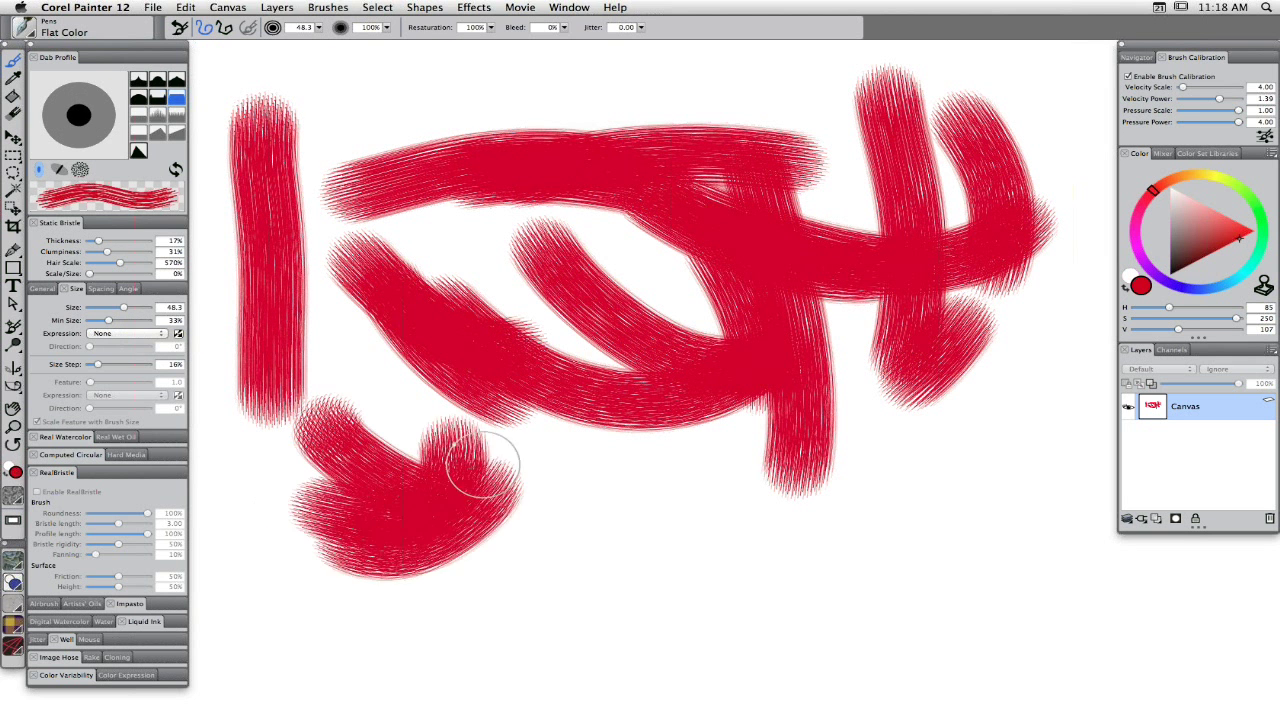
Set the Size expression to Pressure and paint light-to-heavy strokes, lowering Min Size to 0% for further tests.
{"action": "left_click", "coordinate": [125, 334]}
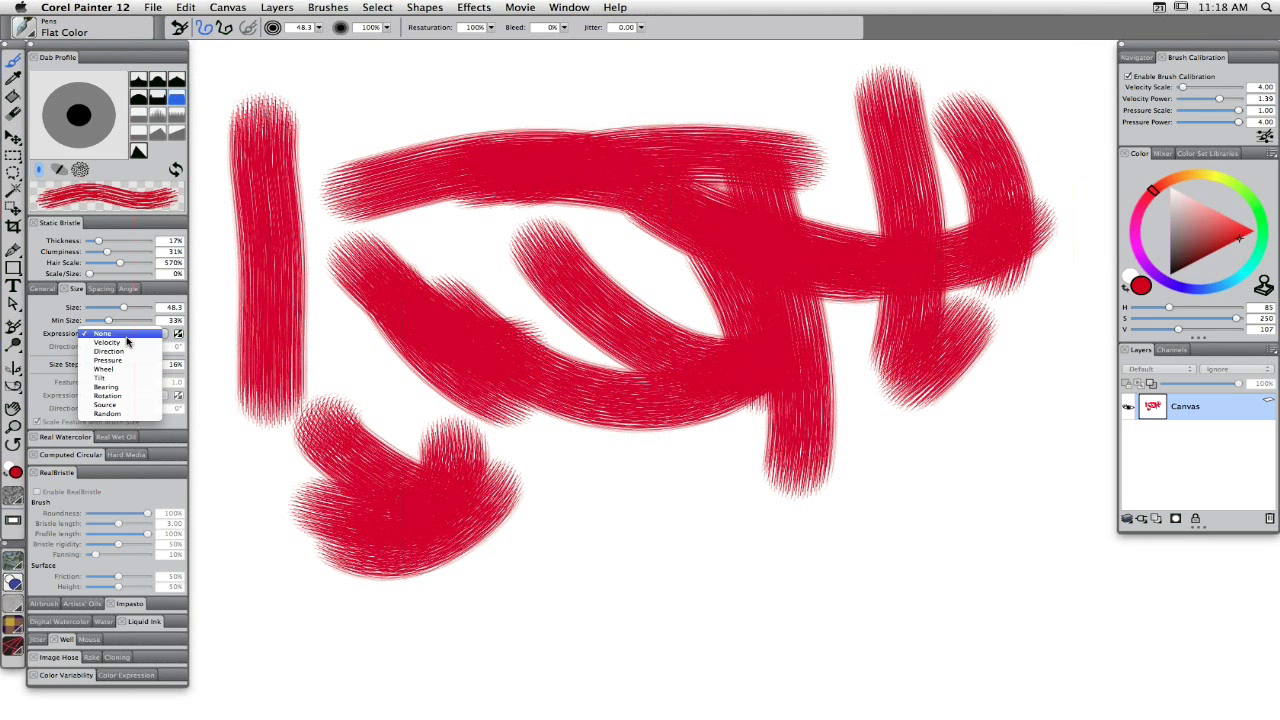
{"action": "left_click", "coordinate": [129, 364]}
{"action": "mouse_move", "coordinate": [528, 466]}
{"action": "left_mouse_down"}
{"action": "mouse_move", "coordinate": [845, 543]}
{"action": "mouse_move", "coordinate": [929, 514]}
{"action": "mouse_move", "coordinate": [1023, 349]}
{"action": "mouse_move", "coordinate": [910, 452]}
{"action": "mouse_move", "coordinate": [525, 658]}
{"action": "left_mouse_up"}
{"action": "left_click_drag", "start_coordinate": [286, 634], "coordinate": [425, 622]}
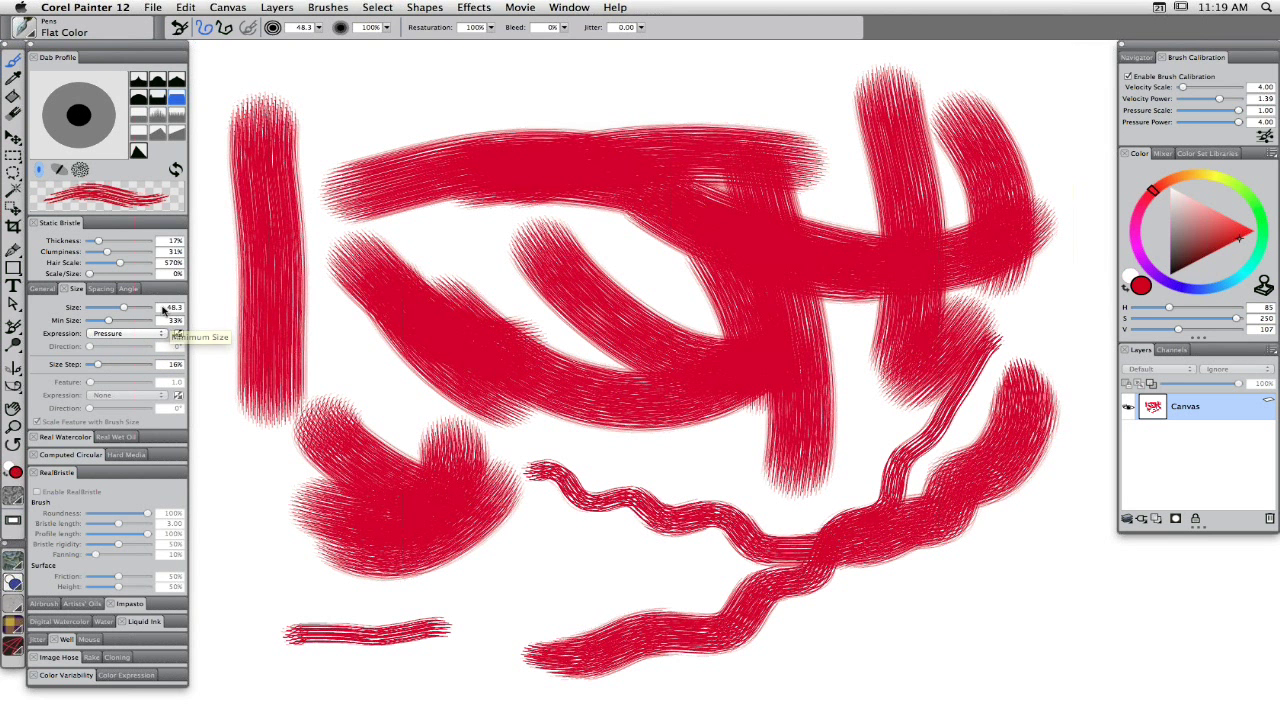
{"action": "mouse_move", "coordinate": [233, 515]}
{"action": "left_mouse_down"}
{"action": "mouse_move", "coordinate": [257, 557]}
{"action": "mouse_move", "coordinate": [400, 540]}
{"action": "mouse_move", "coordinate": [490, 625]}
{"action": "left_mouse_up"}
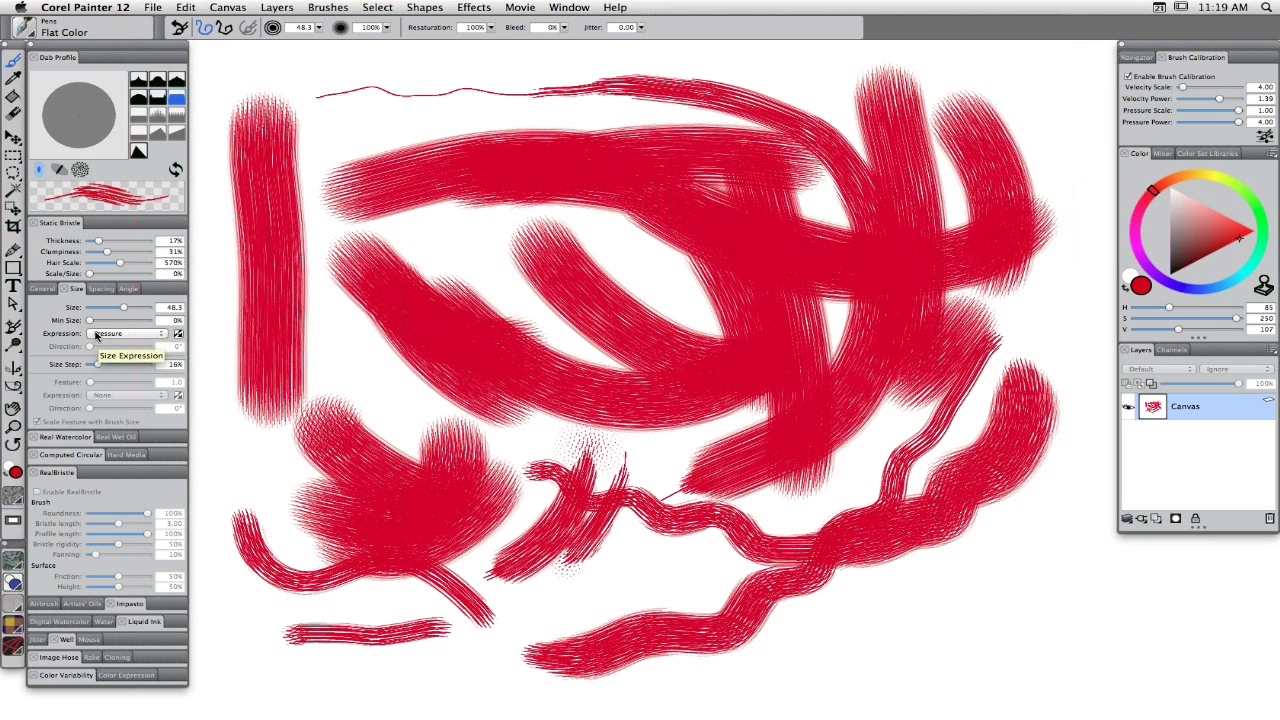
Set Min Size to 32%, clear the canvas, and paint pressure-varied arcs, zigzags and crossing strokes on its left half.
{"action": "left_click_drag", "start_coordinate": [89, 320], "coordinate": [107, 321]}
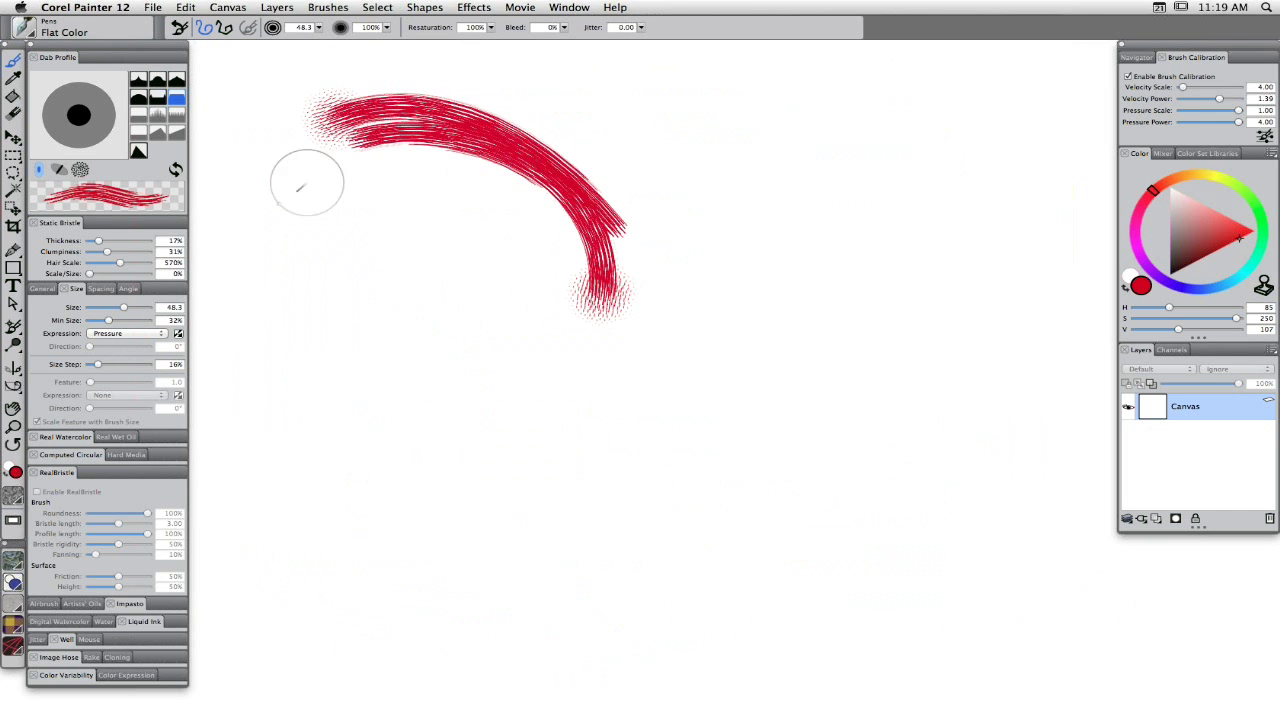
{"action": "mouse_move", "coordinate": [306, 180]}
{"action": "left_mouse_down"}
{"action": "mouse_move", "coordinate": [340, 258]}
{"action": "mouse_move", "coordinate": [296, 350]}
{"action": "mouse_move", "coordinate": [350, 460]}
{"action": "left_mouse_up"}
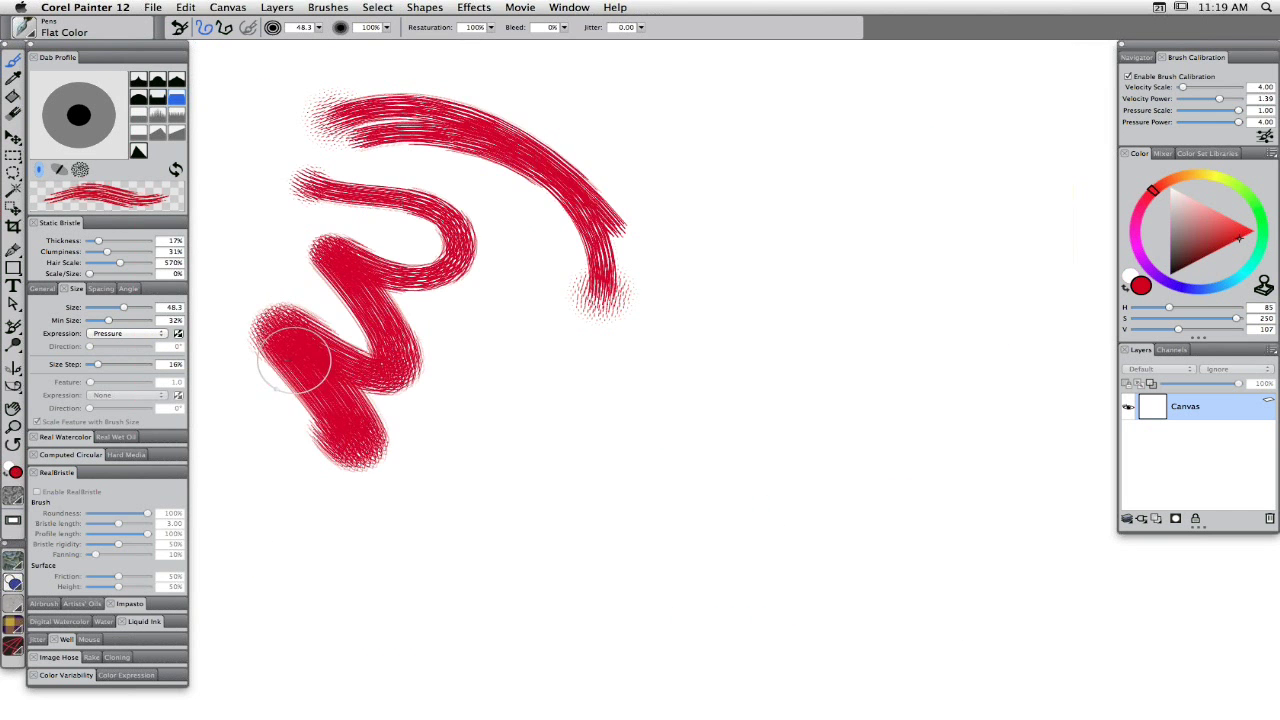
{"action": "left_click_drag", "start_coordinate": [295, 360], "coordinate": [480, 430]}
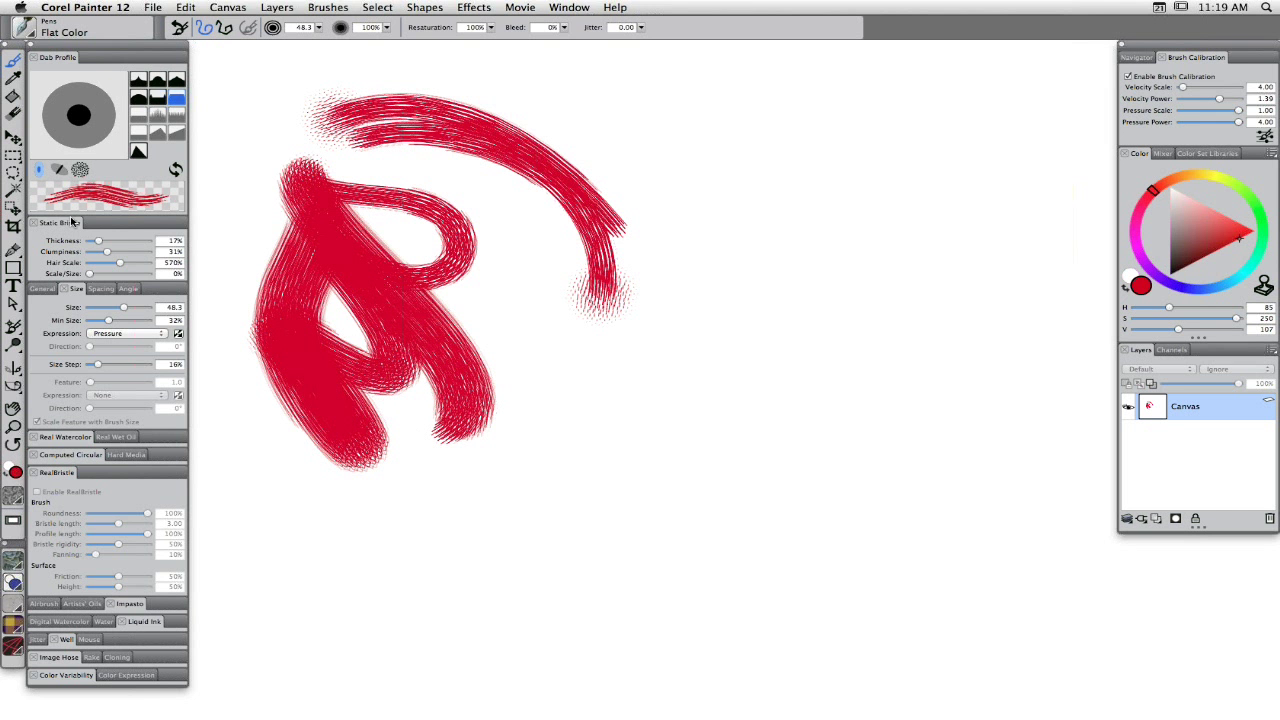
{"action": "left_click_drag", "start_coordinate": [455, 240], "coordinate": [665, 365]}
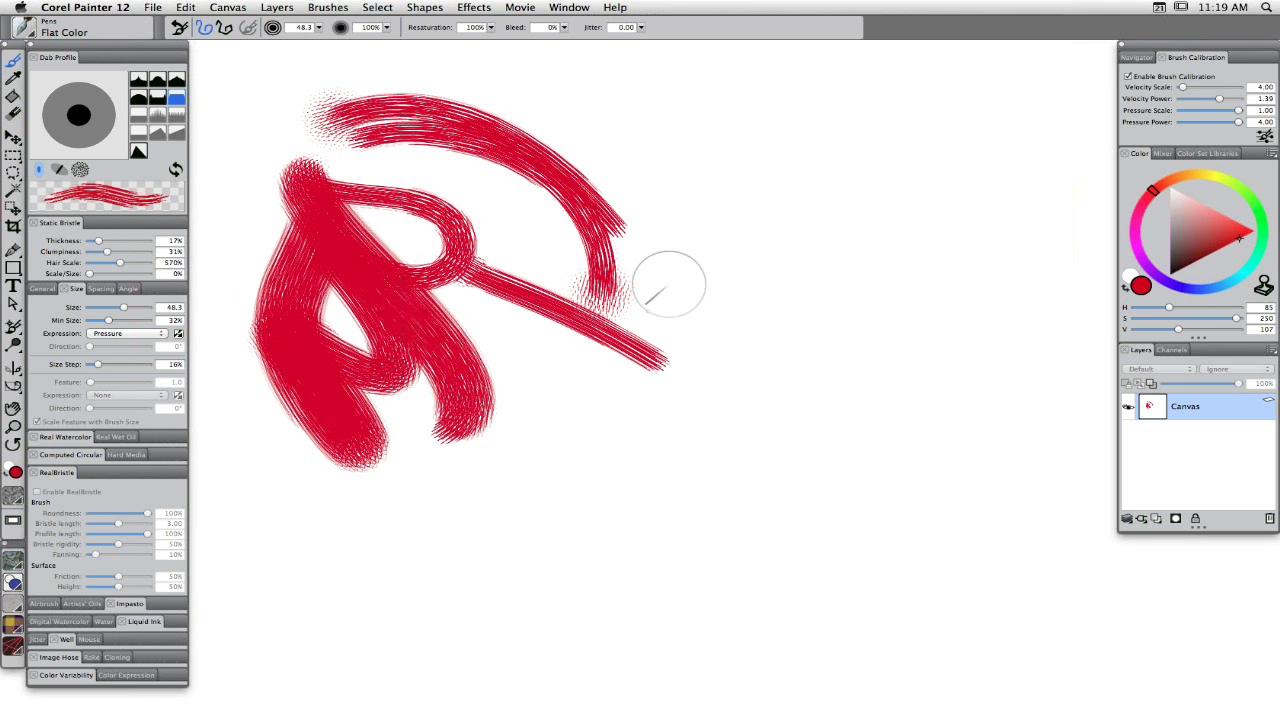
{"action": "left_click_drag", "start_coordinate": [655, 258], "coordinate": [537, 429]}
{"action": "mouse_move", "coordinate": [450, 245]}
{"action": "left_mouse_down"}
{"action": "mouse_move", "coordinate": [528, 471]}
{"action": "mouse_move", "coordinate": [625, 430]}
{"action": "left_mouse_up"}
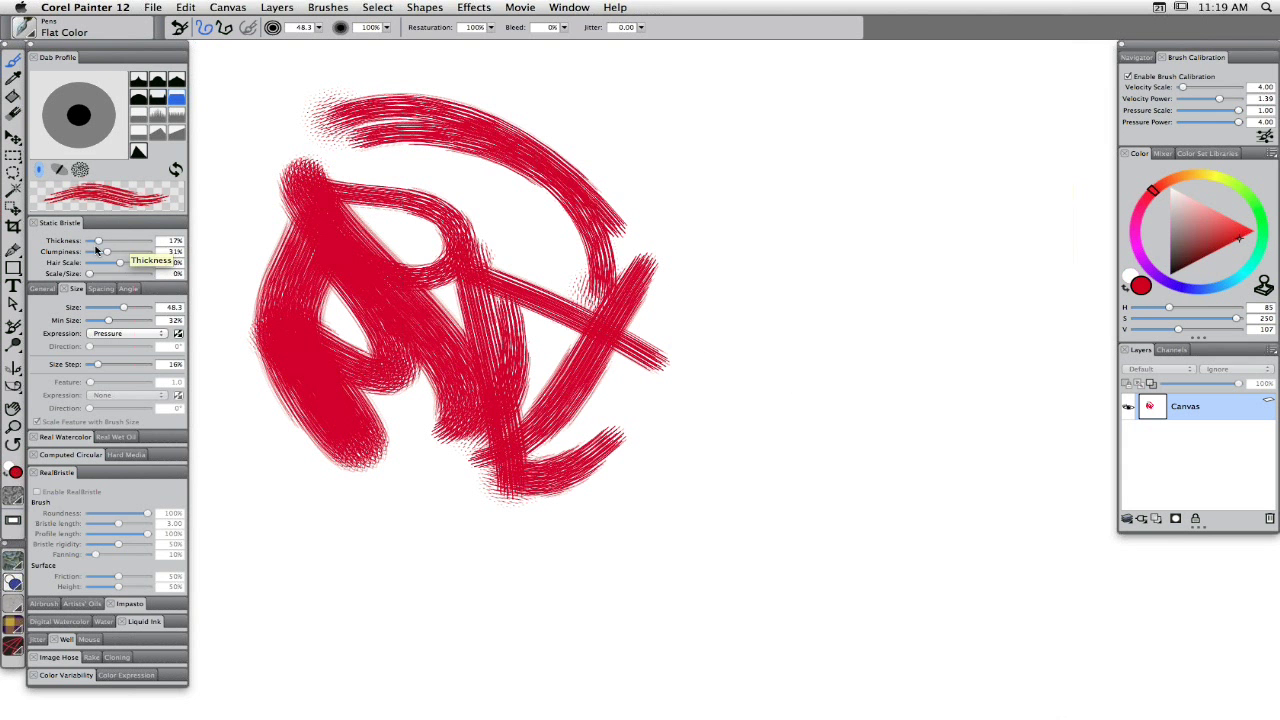
Compare Clumpiness at 100% and 0% with strokes in the upper-right and lower-left canvas areas.
{"action": "left_click_drag", "start_coordinate": [107, 252], "coordinate": [227, 276]}
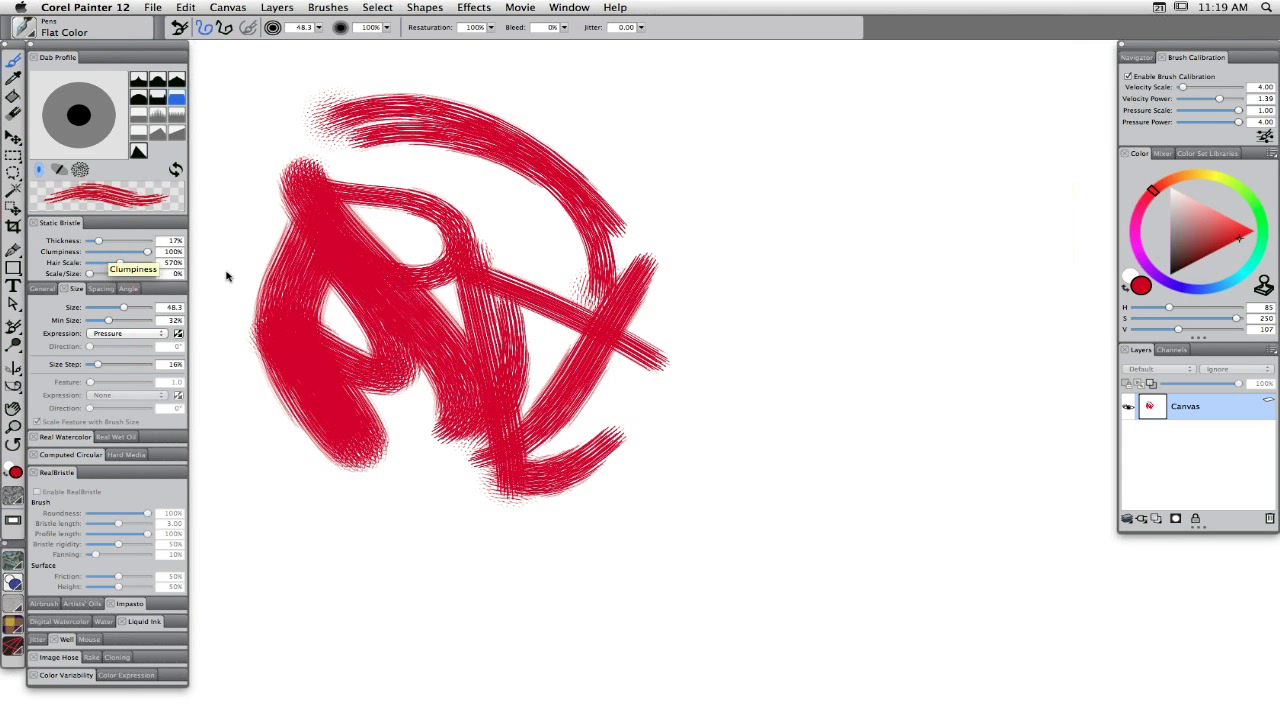
{"action": "left_click_drag", "start_coordinate": [665, 395], "coordinate": [910, 355]}
{"action": "mouse_move", "coordinate": [148, 252]}
{"action": "left_mouse_down"}
{"action": "mouse_move", "coordinate": [110, 254]}
{"action": "mouse_move", "coordinate": [84, 287]}
{"action": "left_mouse_up"}
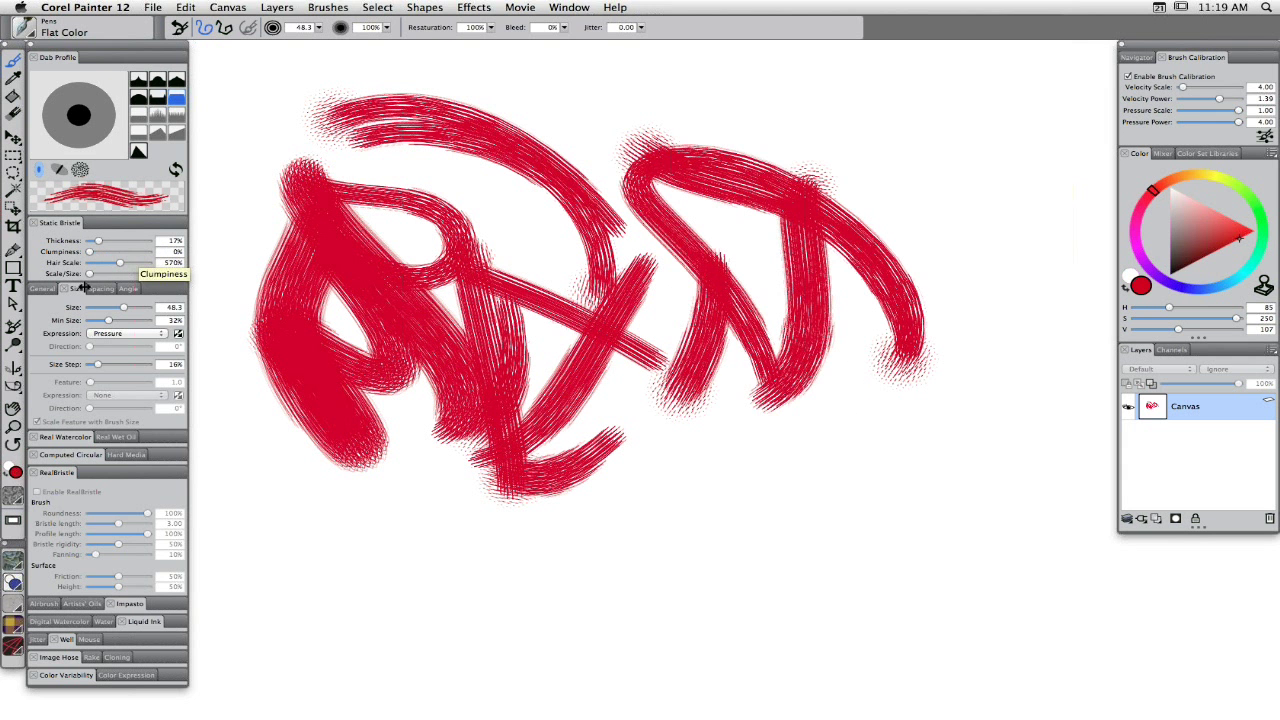
{"action": "mouse_move", "coordinate": [300, 410]}
{"action": "left_mouse_down"}
{"action": "mouse_move", "coordinate": [400, 600]}
{"action": "mouse_move", "coordinate": [440, 520]}
{"action": "left_mouse_up"}
Set Clumpiness to 67% and paint strokes in the lower-right canvas, along the top and over the left half.
{"action": "left_click_drag", "start_coordinate": [89, 251], "coordinate": [127, 251]}
{"action": "mouse_move", "coordinate": [700, 418]}
{"action": "left_mouse_down"}
{"action": "mouse_move", "coordinate": [598, 585]}
{"action": "mouse_move", "coordinate": [842, 628]}
{"action": "left_mouse_up"}
{"action": "left_click", "coordinate": [772, 600]}
{"action": "left_click_drag", "start_coordinate": [782, 598], "coordinate": [895, 385]}
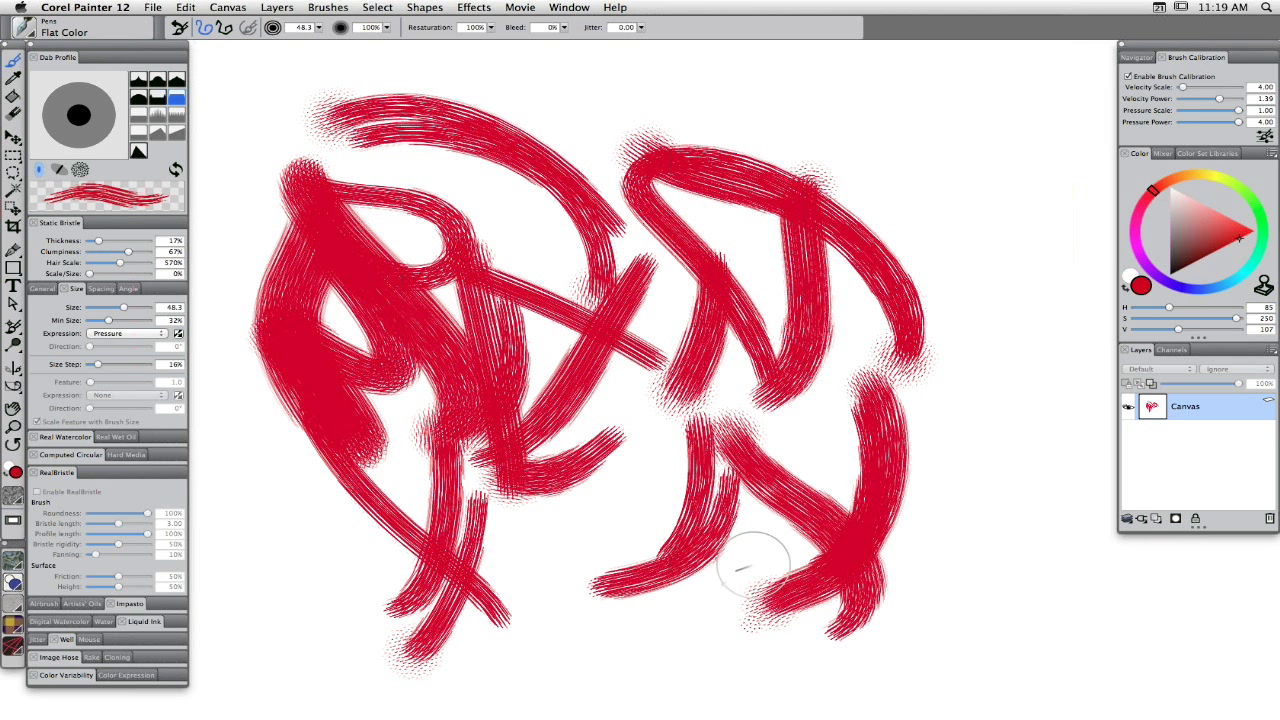
{"action": "left_click_drag", "start_coordinate": [910, 545], "coordinate": [948, 322]}
{"action": "left_click_drag", "start_coordinate": [945, 190], "coordinate": [486, 129]}
{"action": "mouse_move", "coordinate": [423, 172]}
{"action": "left_mouse_down"}
{"action": "mouse_move", "coordinate": [400, 280]}
{"action": "mouse_move", "coordinate": [410, 522]}
{"action": "left_mouse_up"}
{"action": "left_click_drag", "start_coordinate": [640, 425], "coordinate": [512, 608]}
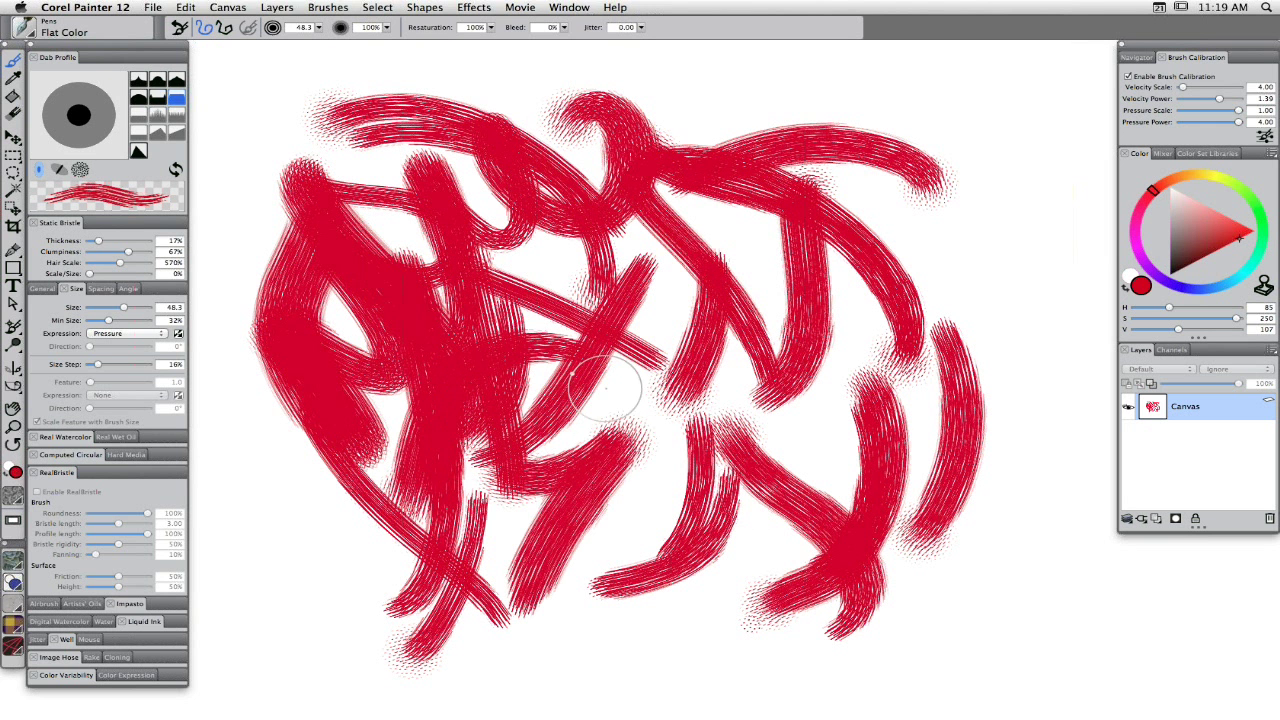
Paint short dabs and a long stroke down the canvas's right edge, with more strokes along the bottom and in the upper-left corner.
{"action": "left_click_drag", "start_coordinate": [1018, 108], "coordinate": [1020, 212]}
{"action": "left_click", "coordinate": [970, 230]}
{"action": "left_click", "coordinate": [1018, 307]}
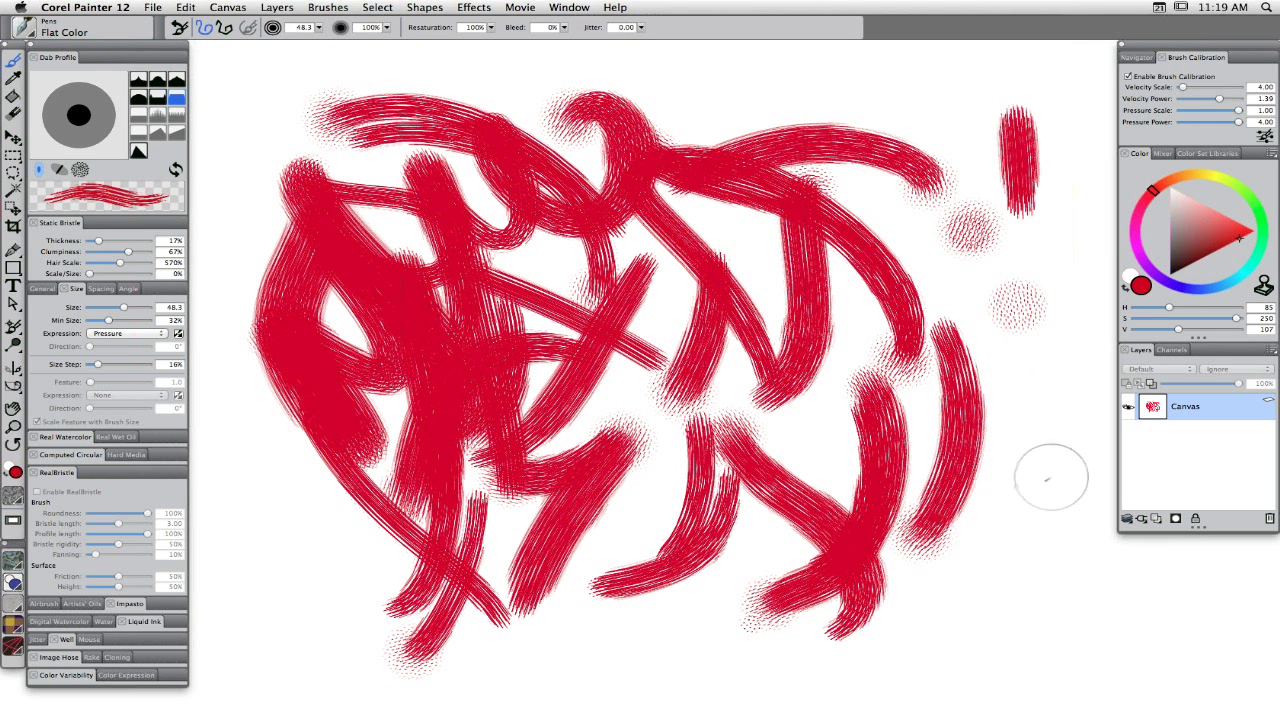
{"action": "left_click_drag", "start_coordinate": [1040, 295], "coordinate": [1045, 512]}
{"action": "mouse_move", "coordinate": [1075, 548]}
{"action": "left_mouse_down"}
{"action": "mouse_move", "coordinate": [895, 510]}
{"action": "mouse_move", "coordinate": [812, 445]}
{"action": "mouse_move", "coordinate": [930, 630]}
{"action": "left_mouse_up"}
{"action": "mouse_move", "coordinate": [1075, 480]}
{"action": "left_mouse_down"}
{"action": "mouse_move", "coordinate": [966, 623]}
{"action": "mouse_move", "coordinate": [663, 600]}
{"action": "mouse_move", "coordinate": [590, 675]}
{"action": "mouse_move", "coordinate": [430, 665]}
{"action": "left_mouse_up"}
{"action": "mouse_move", "coordinate": [305, 685]}
{"action": "left_mouse_down"}
{"action": "mouse_move", "coordinate": [250, 555]}
{"action": "mouse_move", "coordinate": [330, 628]}
{"action": "mouse_move", "coordinate": [371, 594]}
{"action": "mouse_move", "coordinate": [422, 578]}
{"action": "left_mouse_up"}
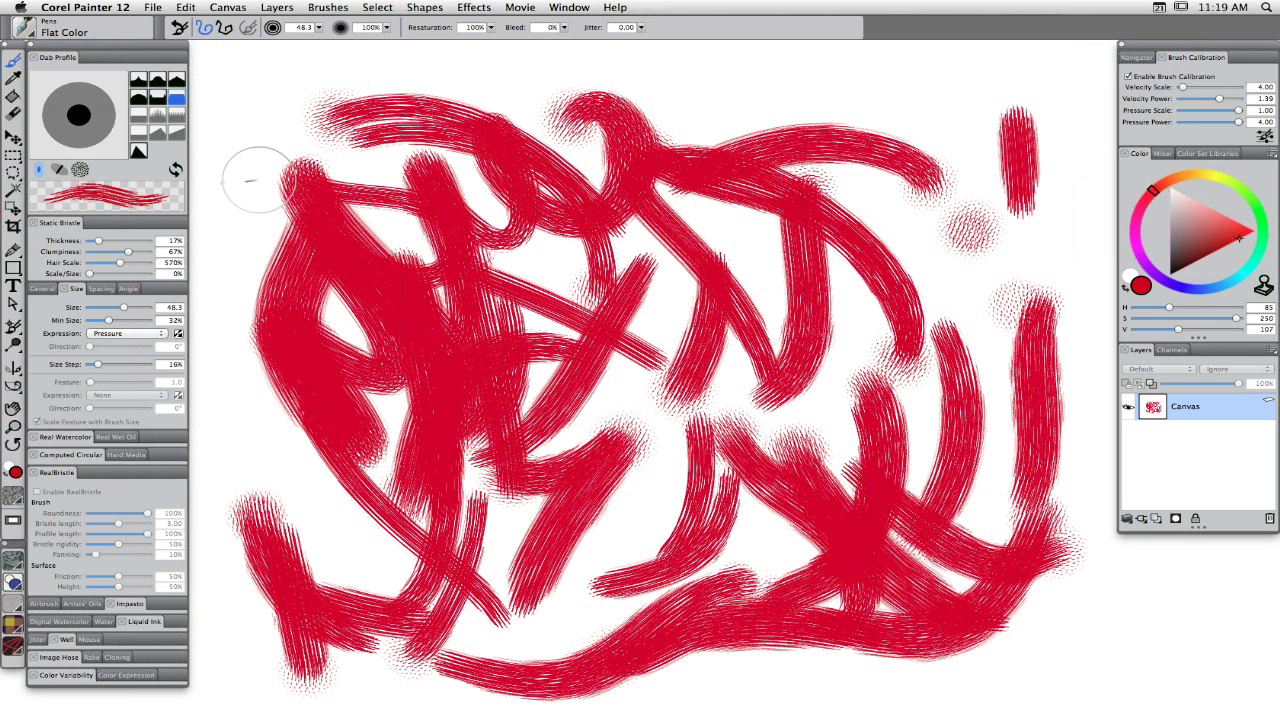
{"action": "mouse_move", "coordinate": [263, 130]}
{"action": "left_mouse_down"}
{"action": "mouse_move", "coordinate": [246, 200]}
{"action": "mouse_move", "coordinate": [300, 270]}
{"action": "left_mouse_up"}
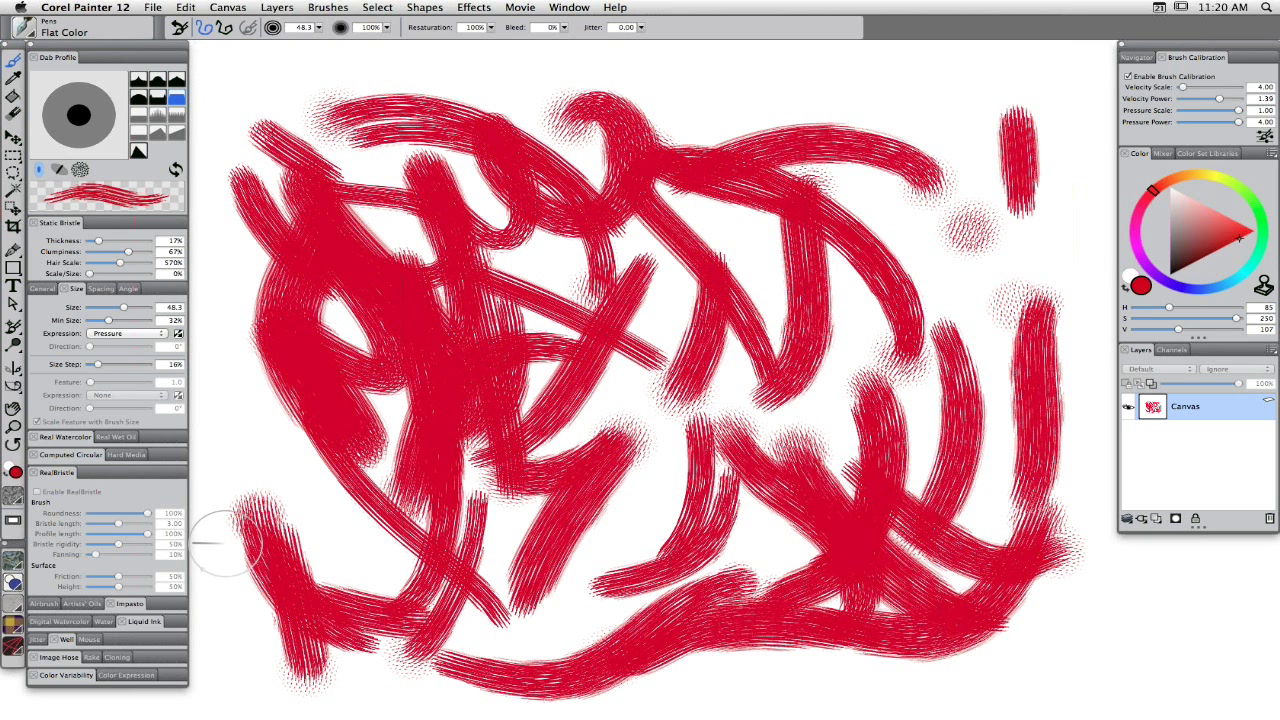
Group the Jitter, Well and Mouse controls with RealBristle and display the Well controls.
{"action": "left_click", "coordinate": [67, 641]}
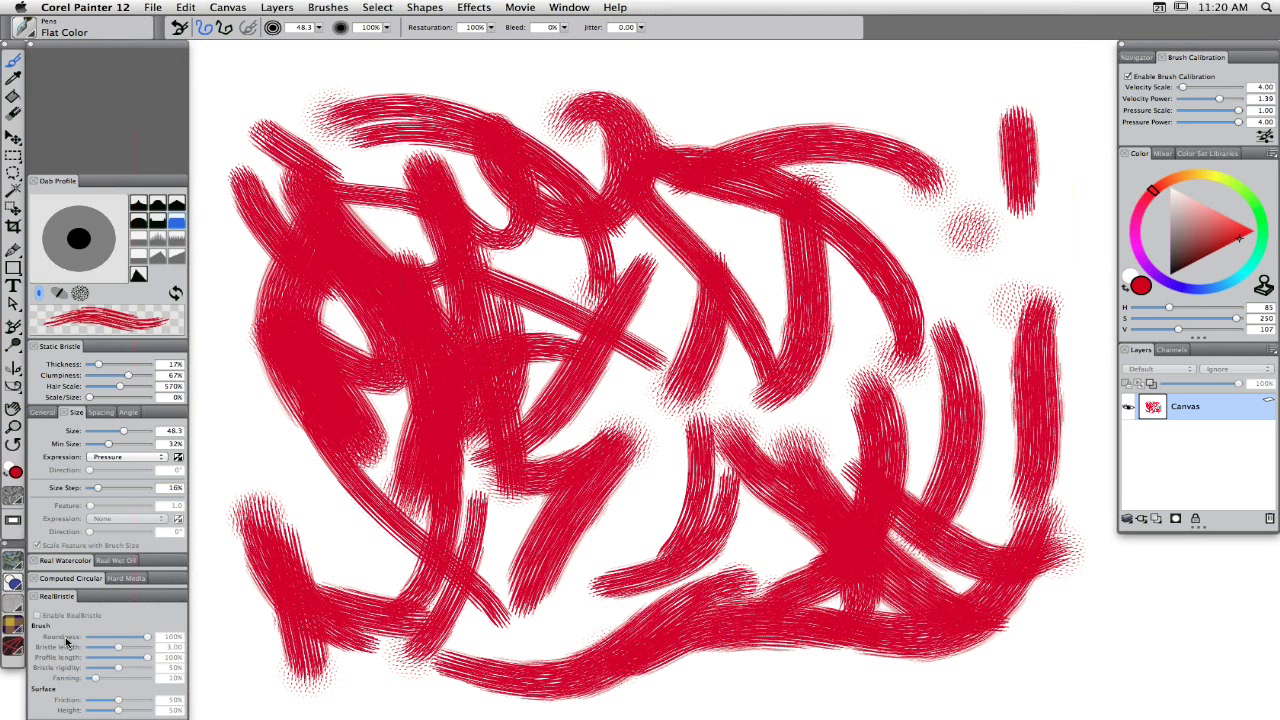
{"action": "left_click", "coordinate": [127, 472]}
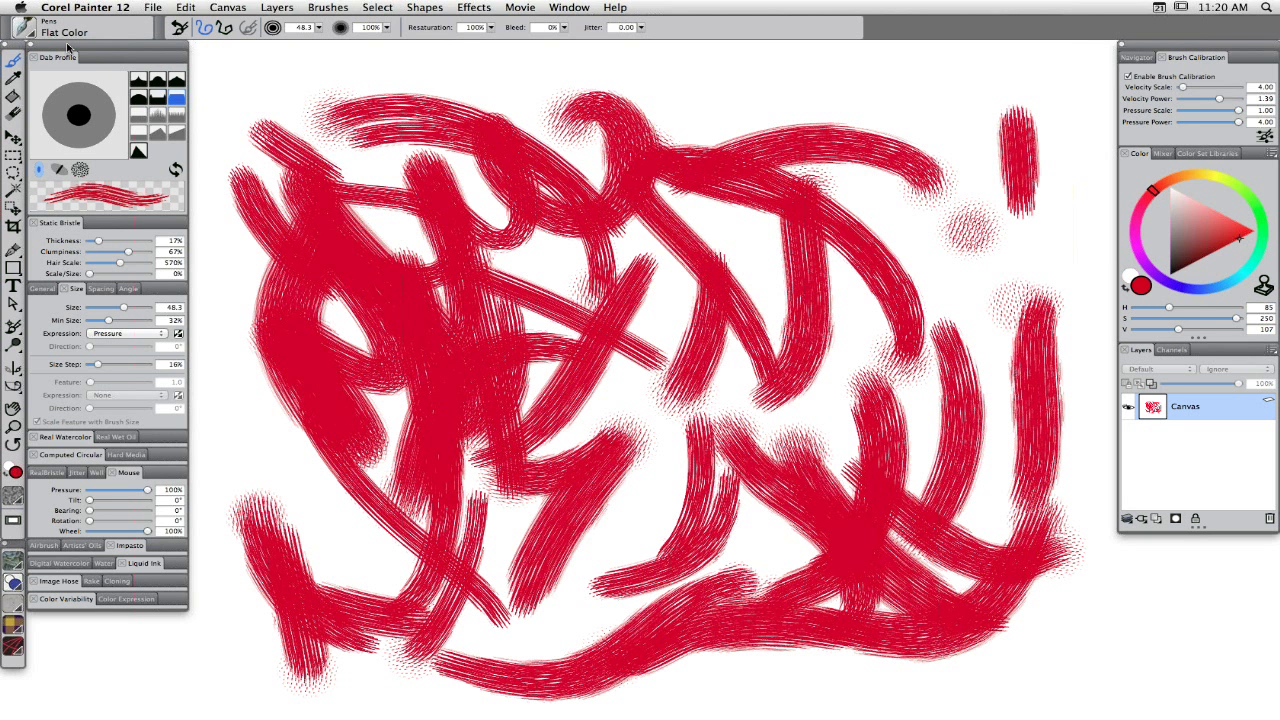
{"action": "left_click", "coordinate": [97, 472]}
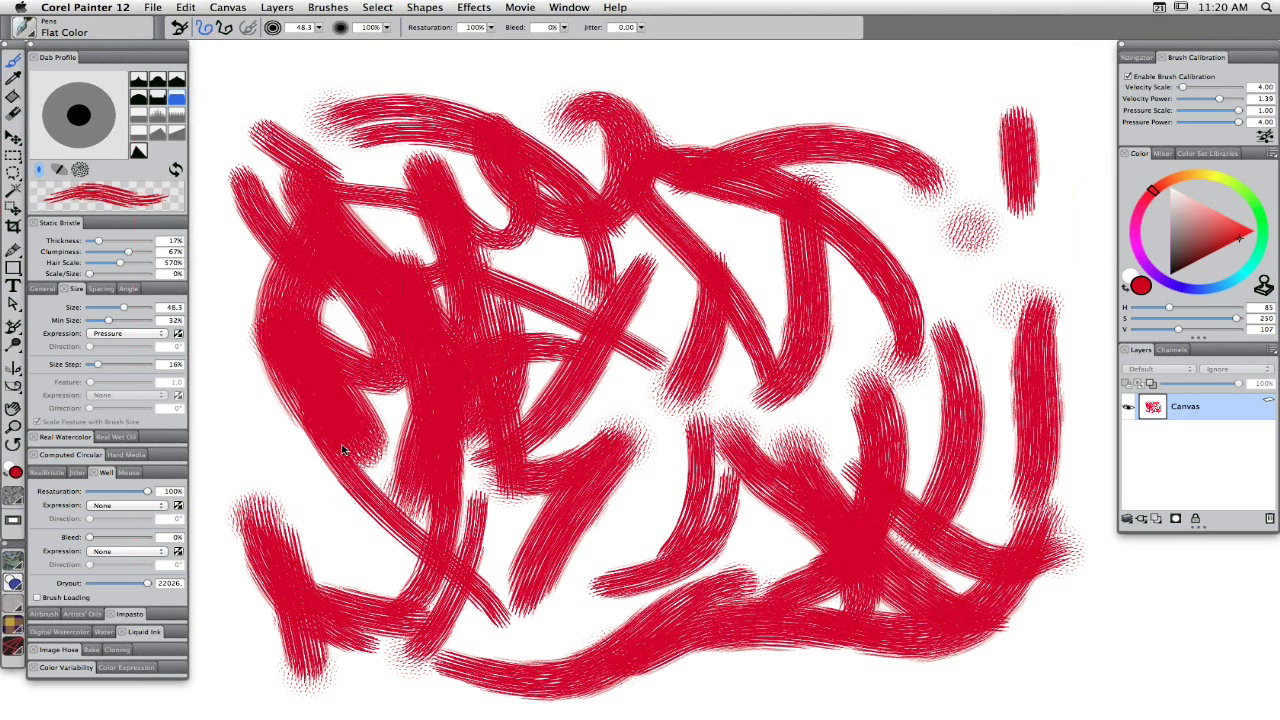
Fill remaining gaps with red pressure-varied strokes over the left edge, the top, the centre and the upper-right canvas.
{"action": "left_click_drag", "start_coordinate": [342, 450], "coordinate": [225, 345]}
{"action": "left_click", "coordinate": [425, 80]}
{"action": "left_click_drag", "start_coordinate": [430, 80], "coordinate": [780, 110]}
{"action": "left_click", "coordinate": [758, 250]}
{"action": "left_click_drag", "start_coordinate": [762, 238], "coordinate": [680, 392]}
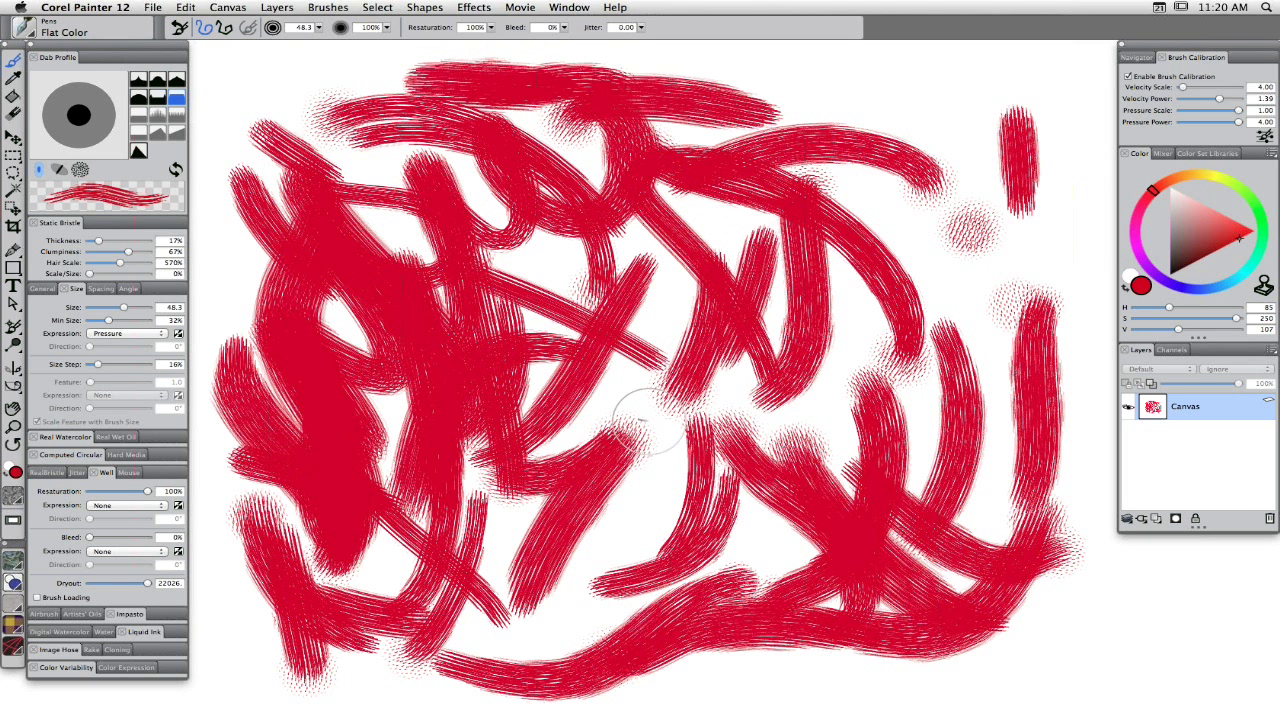
{"action": "left_click_drag", "start_coordinate": [665, 262], "coordinate": [616, 548]}
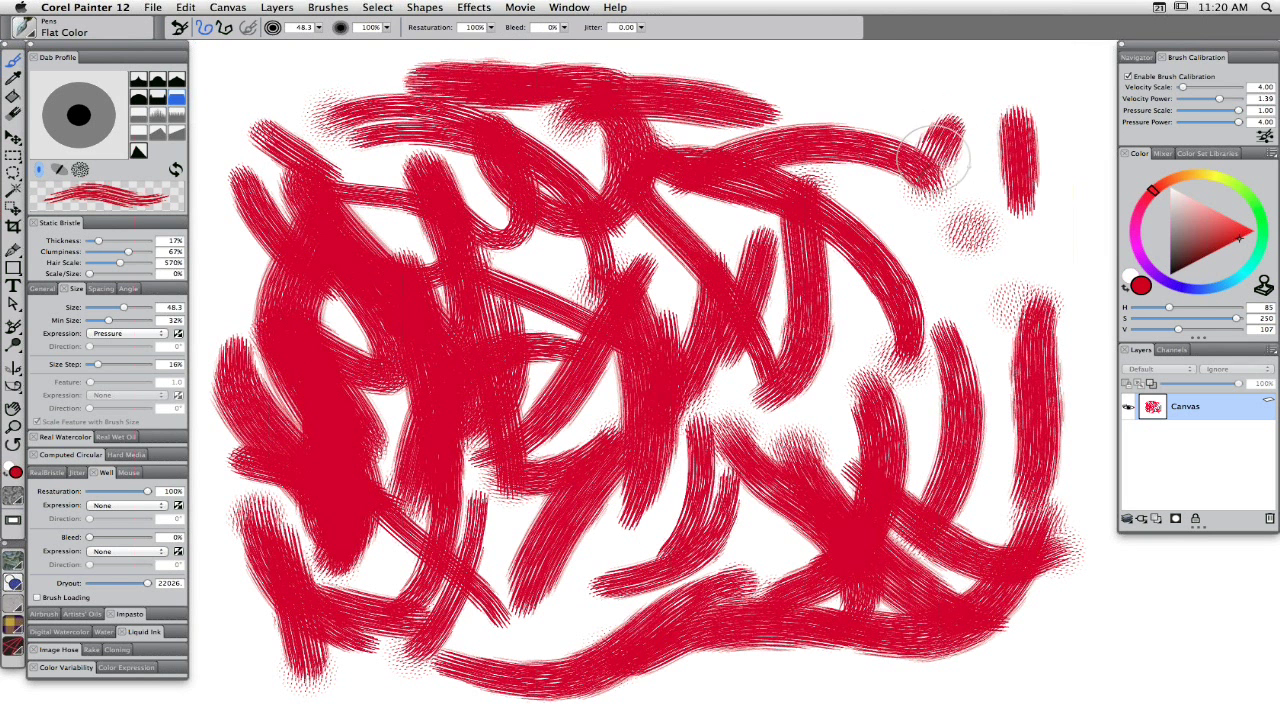
{"action": "mouse_move", "coordinate": [950, 125]}
{"action": "left_mouse_down"}
{"action": "mouse_move", "coordinate": [899, 186]}
{"action": "mouse_move", "coordinate": [772, 230]}
{"action": "mouse_move", "coordinate": [817, 100]}
{"action": "mouse_move", "coordinate": [772, 262]}
{"action": "left_mouse_up"}
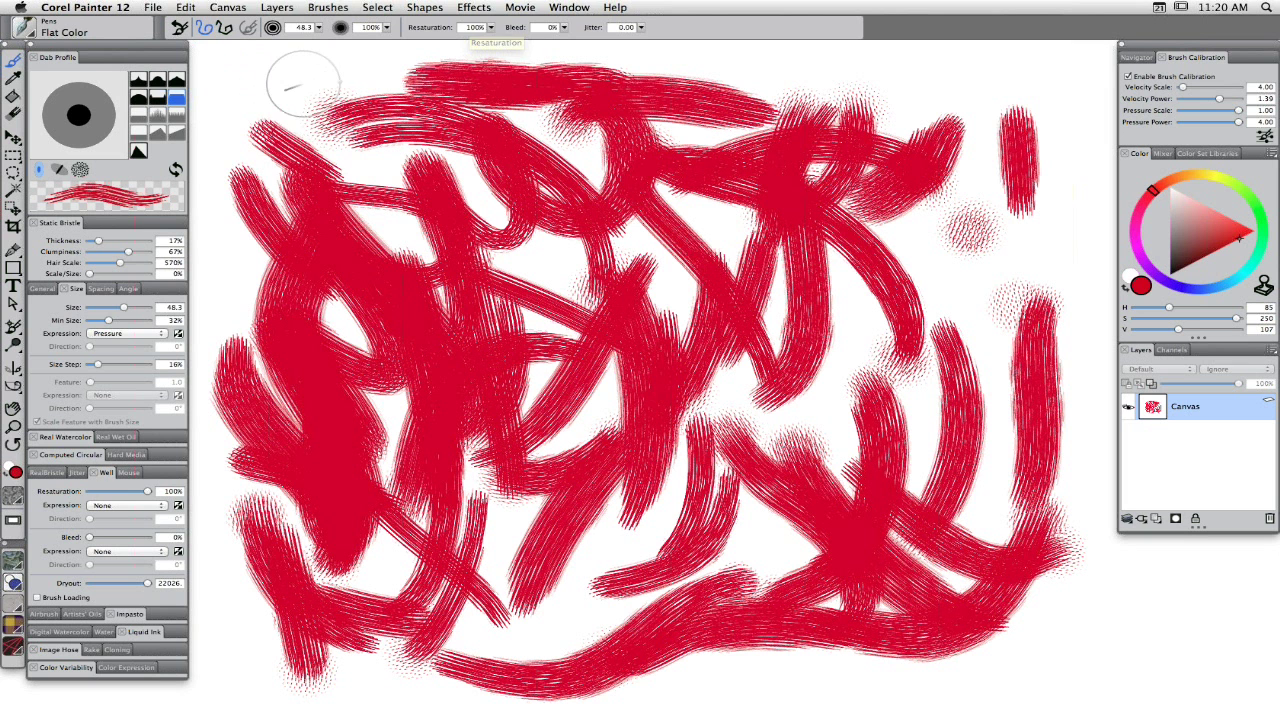
{"action": "left_click_drag", "start_coordinate": [237, 126], "coordinate": [405, 75]}
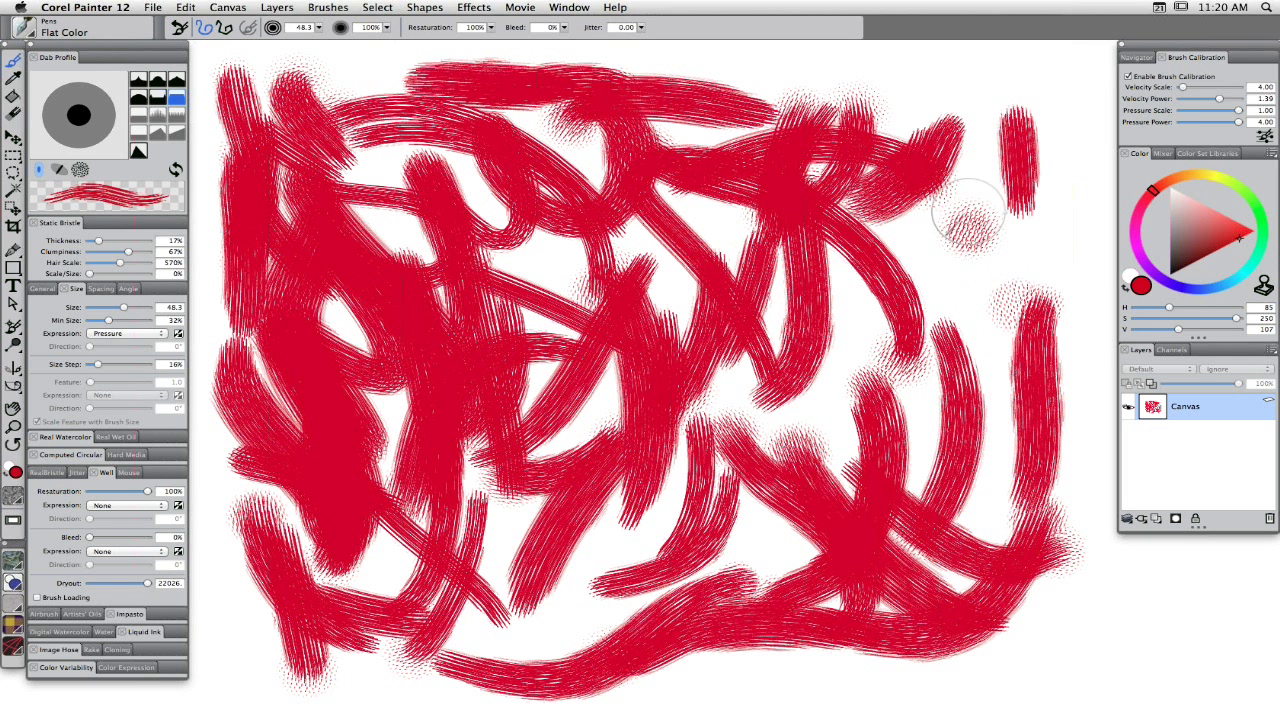
{"action": "left_click_drag", "start_coordinate": [966, 206], "coordinate": [962, 390]}
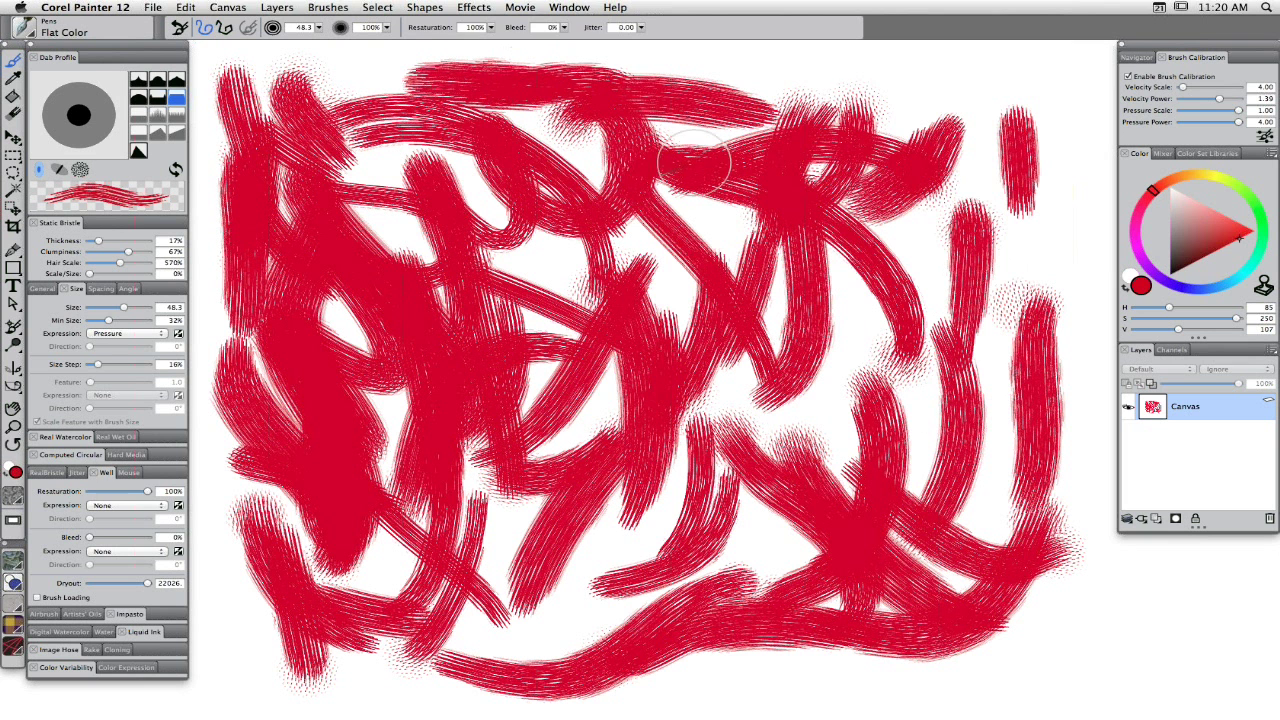
Choose a saturated cyan and paint overlapping strokes over the red in the upper-right canvas.
{"action": "mouse_move", "coordinate": [870, 112]}
{"action": "left_mouse_down"}
{"action": "mouse_move", "coordinate": [850, 300]}
{"action": "mouse_move", "coordinate": [920, 200]}
{"action": "mouse_move", "coordinate": [935, 140]}
{"action": "mouse_move", "coordinate": [940, 150]}
{"action": "mouse_move", "coordinate": [790, 160]}
{"action": "mouse_move", "coordinate": [760, 230]}
{"action": "mouse_move", "coordinate": [817, 300]}
{"action": "mouse_move", "coordinate": [955, 285]}
{"action": "mouse_move", "coordinate": [915, 420]}
{"action": "left_mouse_up"}
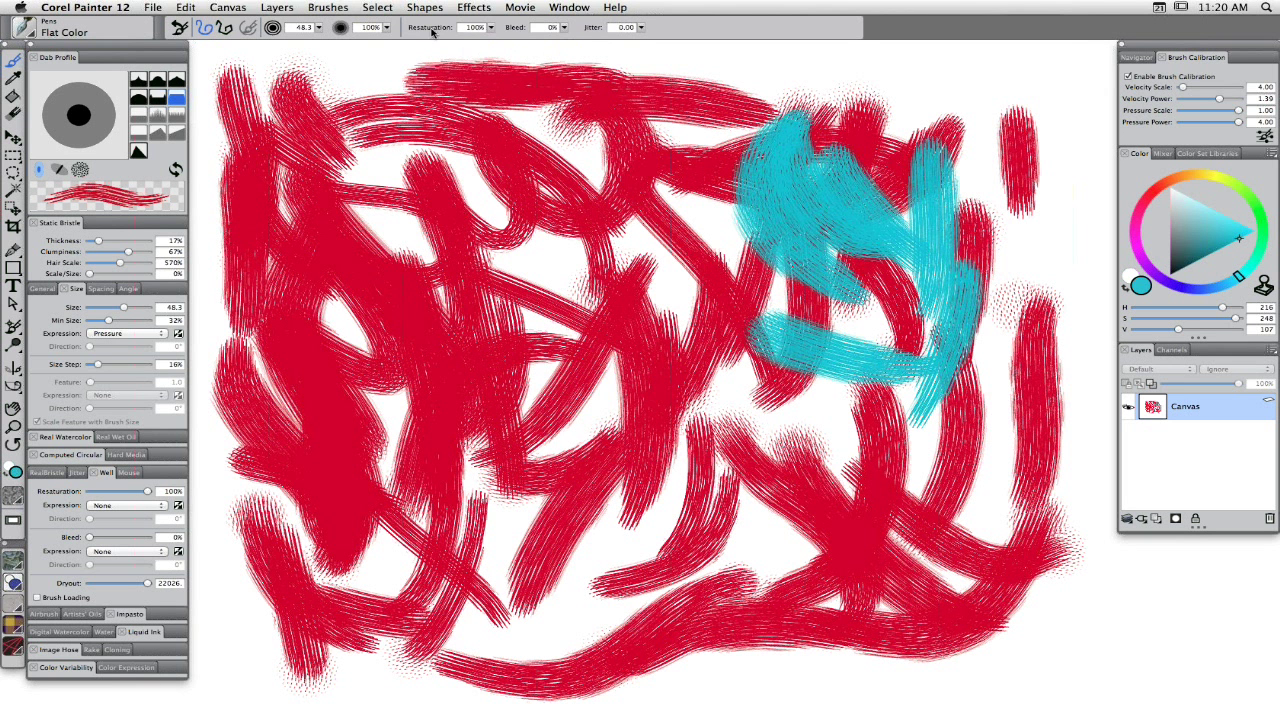
Set Resaturation to 0% and Bleed to 8%, and smear the existing red and cyan paint across the centre, lower canvas and upper right.
{"action": "left_click_drag", "start_coordinate": [490, 27], "coordinate": [268, 66]}
{"action": "left_click_drag", "start_coordinate": [563, 29], "coordinate": [578, 60]}
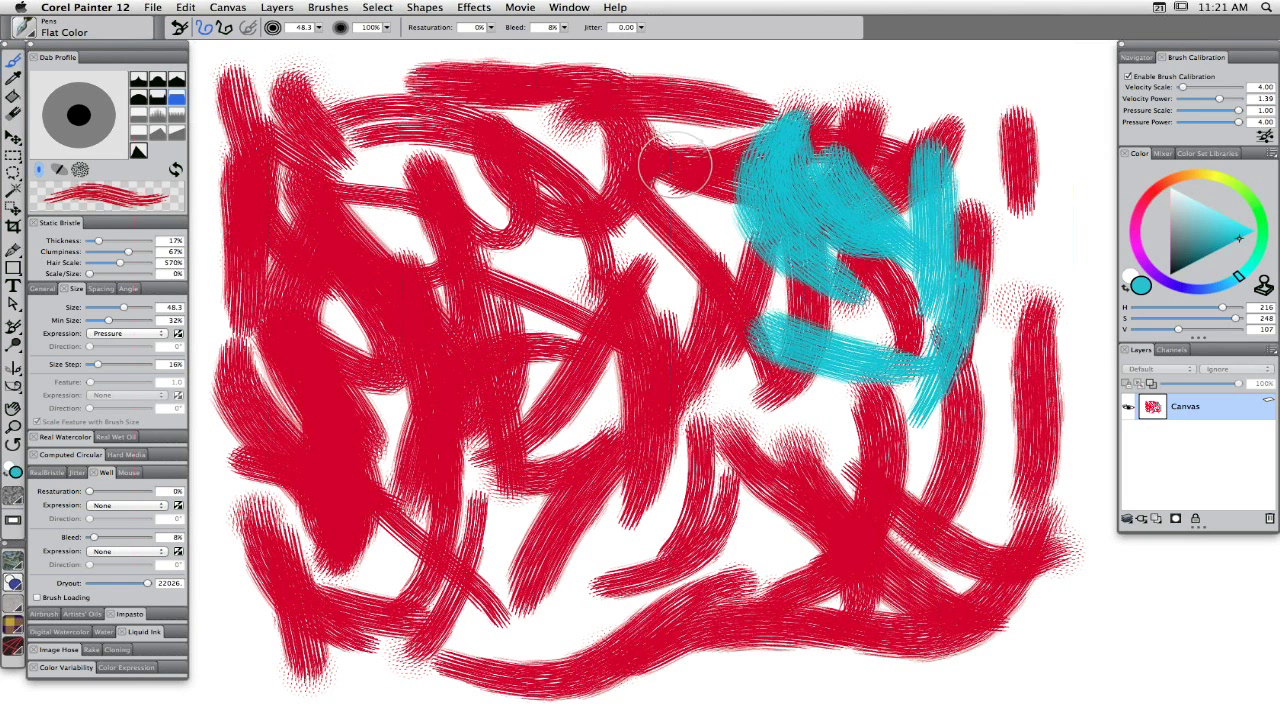
{"action": "left_click_drag", "start_coordinate": [675, 165], "coordinate": [677, 290]}
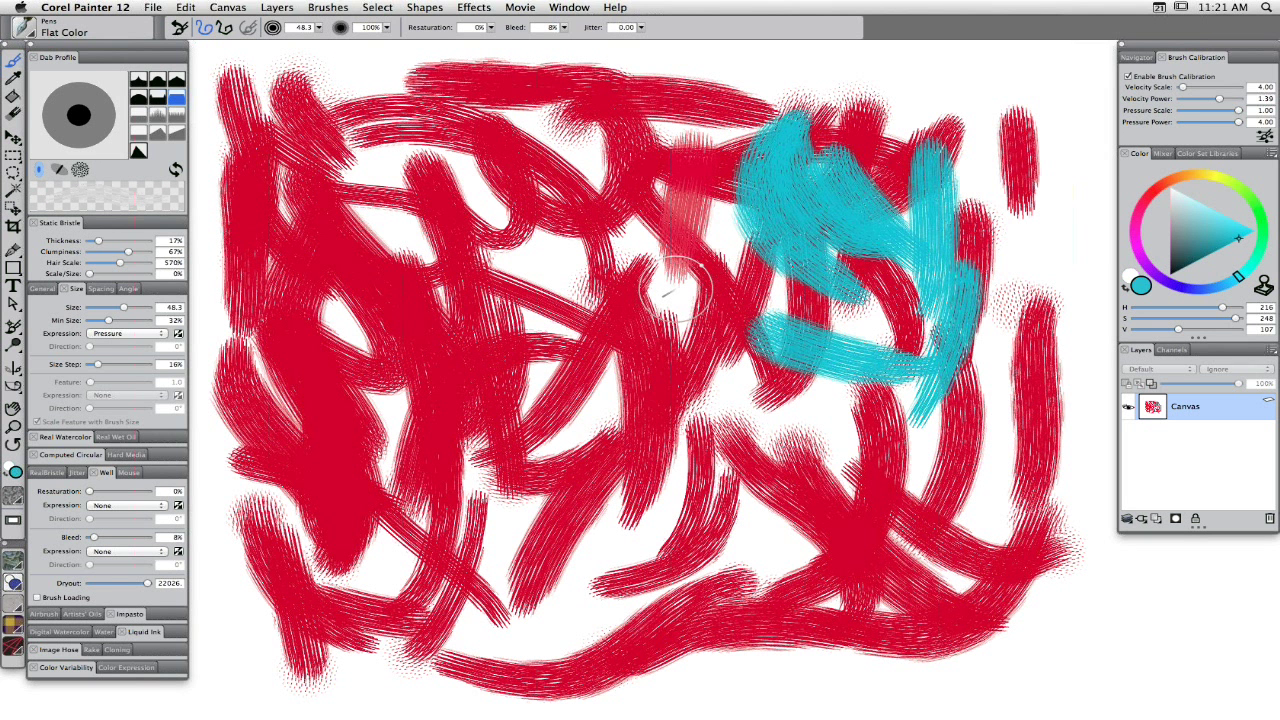
{"action": "mouse_move", "coordinate": [940, 105]}
{"action": "left_mouse_down"}
{"action": "mouse_move", "coordinate": [624, 117]}
{"action": "mouse_move", "coordinate": [600, 251]}
{"action": "mouse_move", "coordinate": [400, 394]}
{"action": "mouse_move", "coordinate": [586, 460]}
{"action": "mouse_move", "coordinate": [757, 643]}
{"action": "mouse_move", "coordinate": [900, 470]}
{"action": "mouse_move", "coordinate": [1000, 460]}
{"action": "mouse_move", "coordinate": [915, 545]}
{"action": "left_mouse_up"}
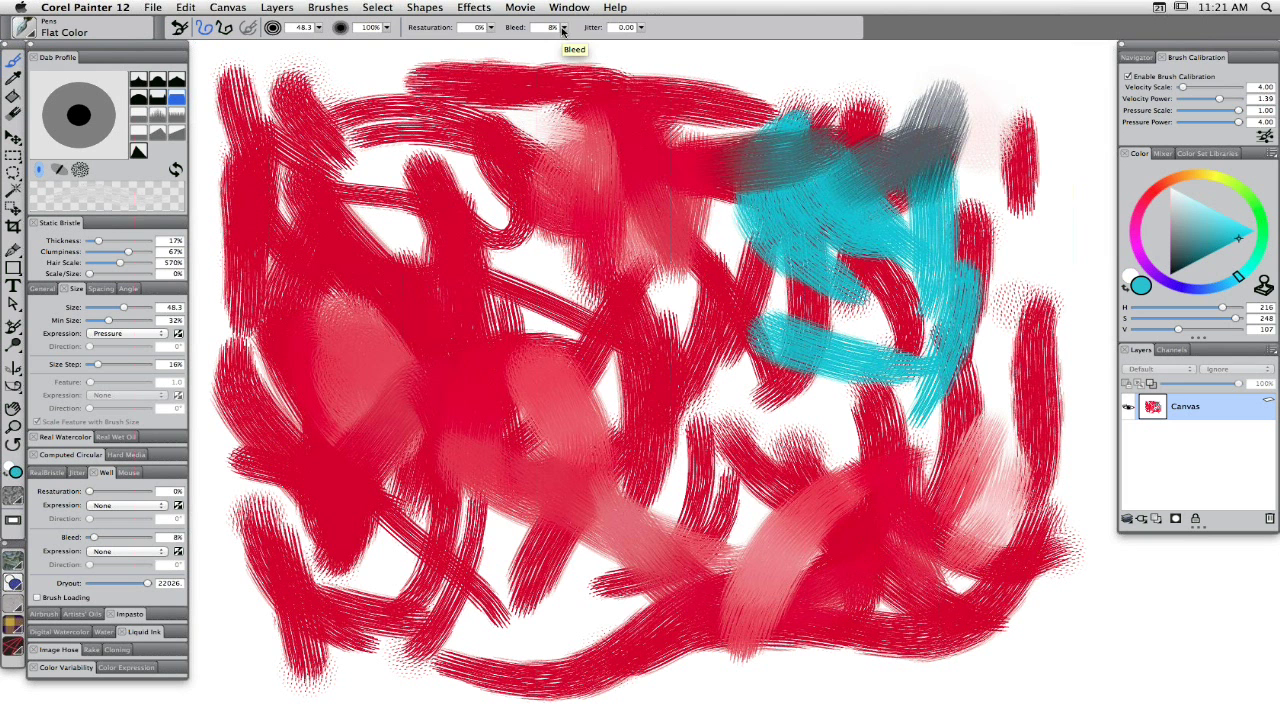
Lower Bleed to 1% and blend the red and cyan paint with long strokes through the centre, right side and upper left.
{"action": "left_click_drag", "start_coordinate": [563, 30], "coordinate": [558, 47]}
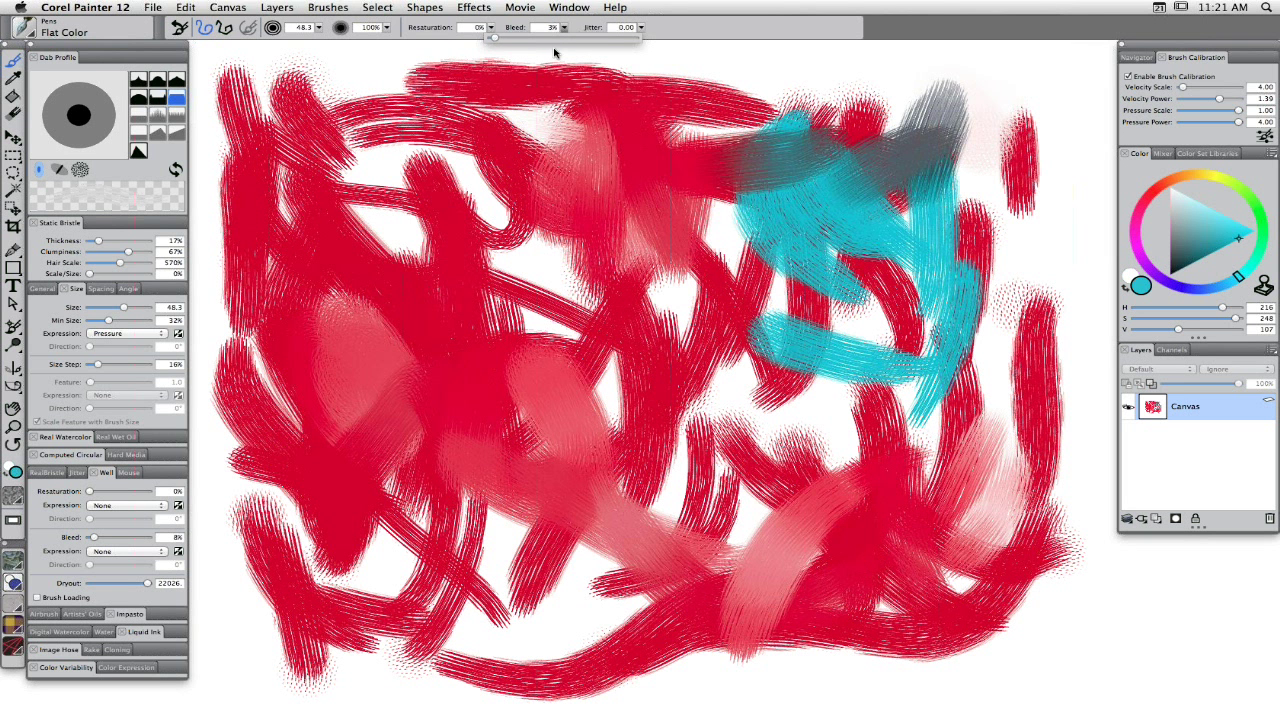
{"action": "left_click_drag", "start_coordinate": [552, 50], "coordinate": [557, 52]}
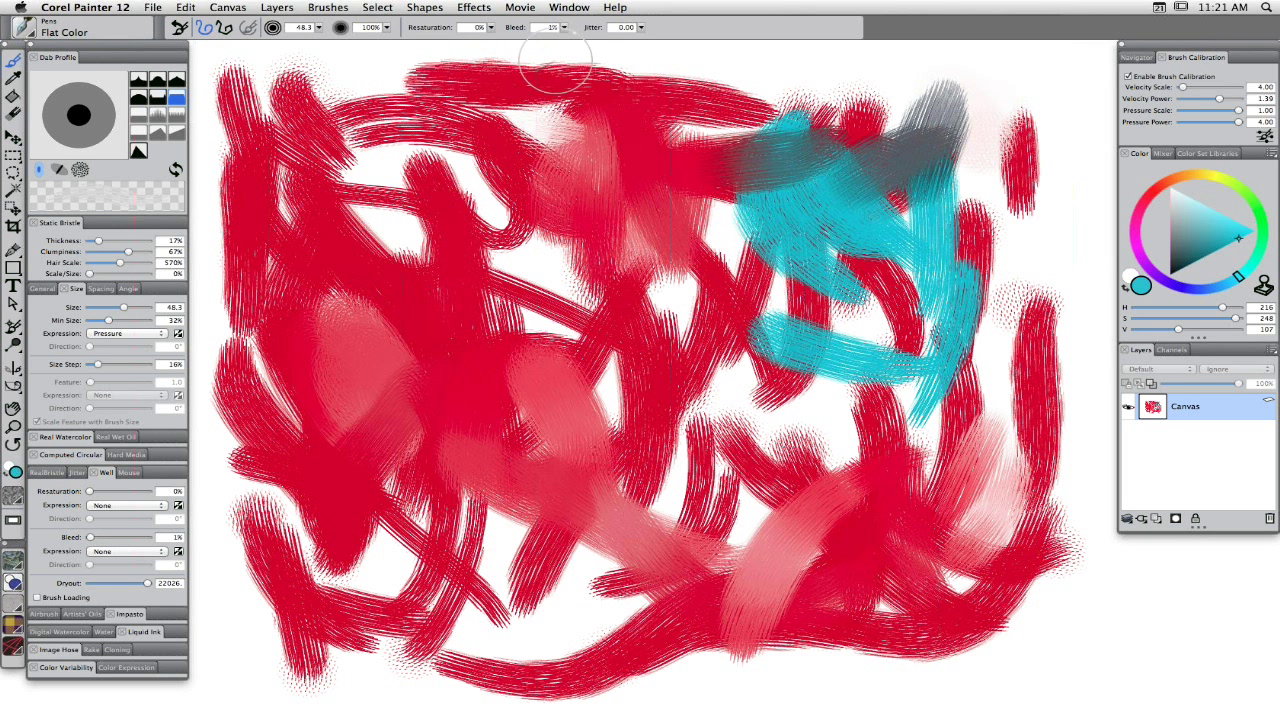
{"action": "left_click_drag", "start_coordinate": [428, 148], "coordinate": [494, 313]}
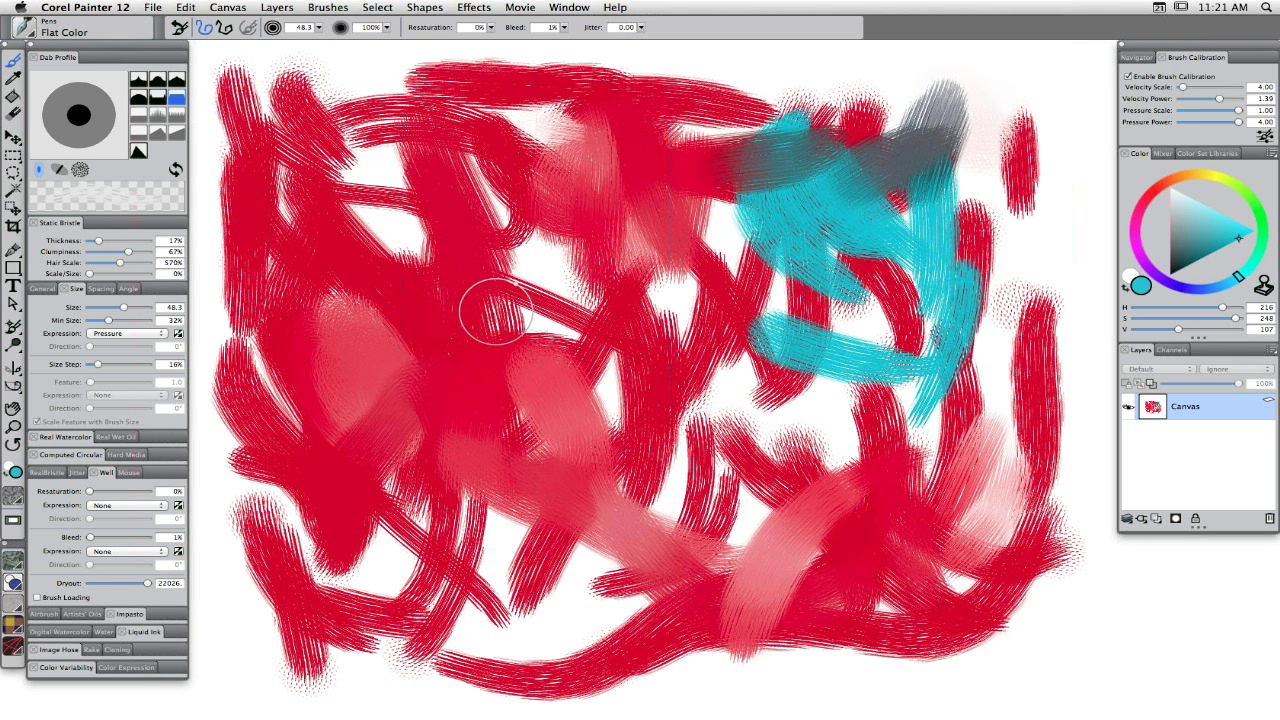
{"action": "mouse_move", "coordinate": [494, 313]}
{"action": "left_mouse_down"}
{"action": "mouse_move", "coordinate": [565, 405]}
{"action": "mouse_move", "coordinate": [821, 501]}
{"action": "mouse_move", "coordinate": [978, 500]}
{"action": "mouse_move", "coordinate": [819, 436]}
{"action": "mouse_move", "coordinate": [843, 539]}
{"action": "mouse_move", "coordinate": [535, 612]}
{"action": "left_mouse_up"}
{"action": "mouse_move", "coordinate": [480, 491]}
{"action": "left_mouse_down"}
{"action": "mouse_move", "coordinate": [530, 433]}
{"action": "mouse_move", "coordinate": [473, 512]}
{"action": "mouse_move", "coordinate": [703, 377]}
{"action": "mouse_move", "coordinate": [774, 386]}
{"action": "mouse_move", "coordinate": [743, 337]}
{"action": "mouse_move", "coordinate": [785, 405]}
{"action": "left_mouse_up"}
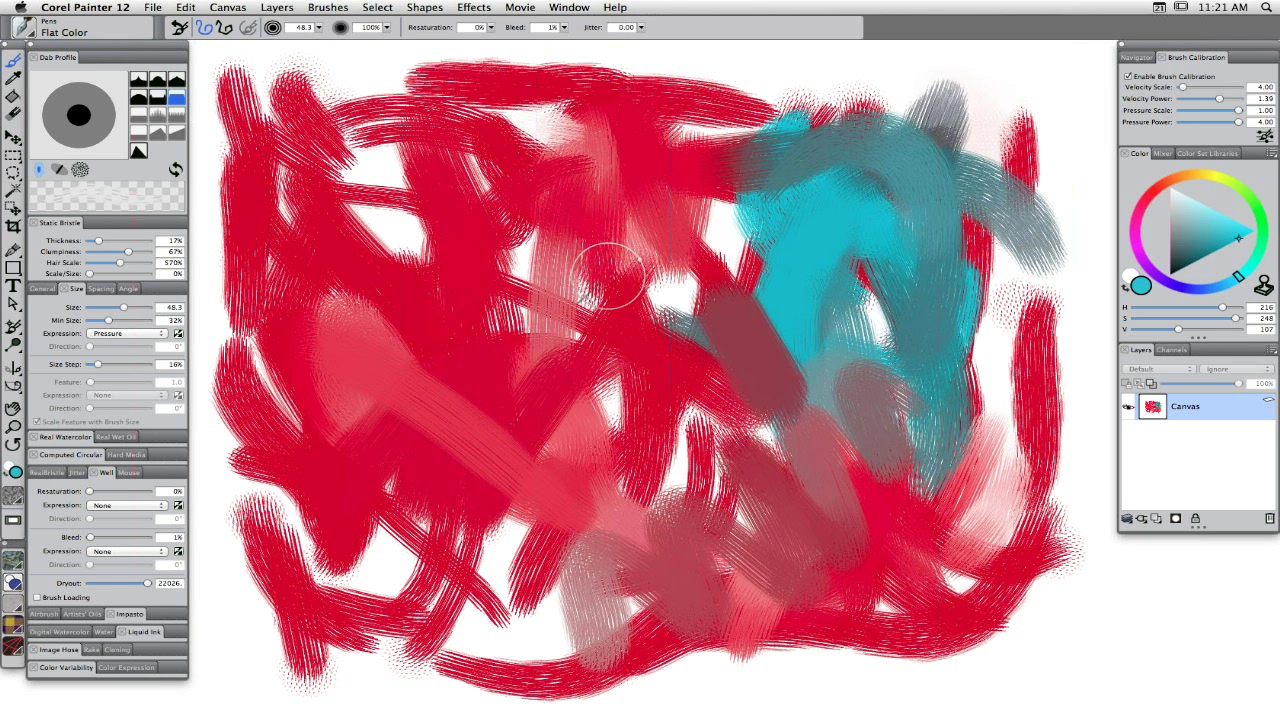
{"action": "mouse_move", "coordinate": [914, 320]}
{"action": "left_mouse_down"}
{"action": "mouse_move", "coordinate": [906, 345]}
{"action": "mouse_move", "coordinate": [760, 217]}
{"action": "mouse_move", "coordinate": [674, 183]}
{"action": "mouse_move", "coordinate": [903, 77]}
{"action": "mouse_move", "coordinate": [1010, 115]}
{"action": "mouse_move", "coordinate": [1057, 194]}
{"action": "mouse_move", "coordinate": [966, 565]}
{"action": "mouse_move", "coordinate": [914, 586]}
{"action": "mouse_move", "coordinate": [651, 557]}
{"action": "mouse_move", "coordinate": [580, 600]}
{"action": "mouse_move", "coordinate": [567, 583]}
{"action": "mouse_move", "coordinate": [666, 429]}
{"action": "mouse_move", "coordinate": [774, 509]}
{"action": "mouse_move", "coordinate": [746, 454]}
{"action": "mouse_move", "coordinate": [765, 340]}
{"action": "left_mouse_up"}
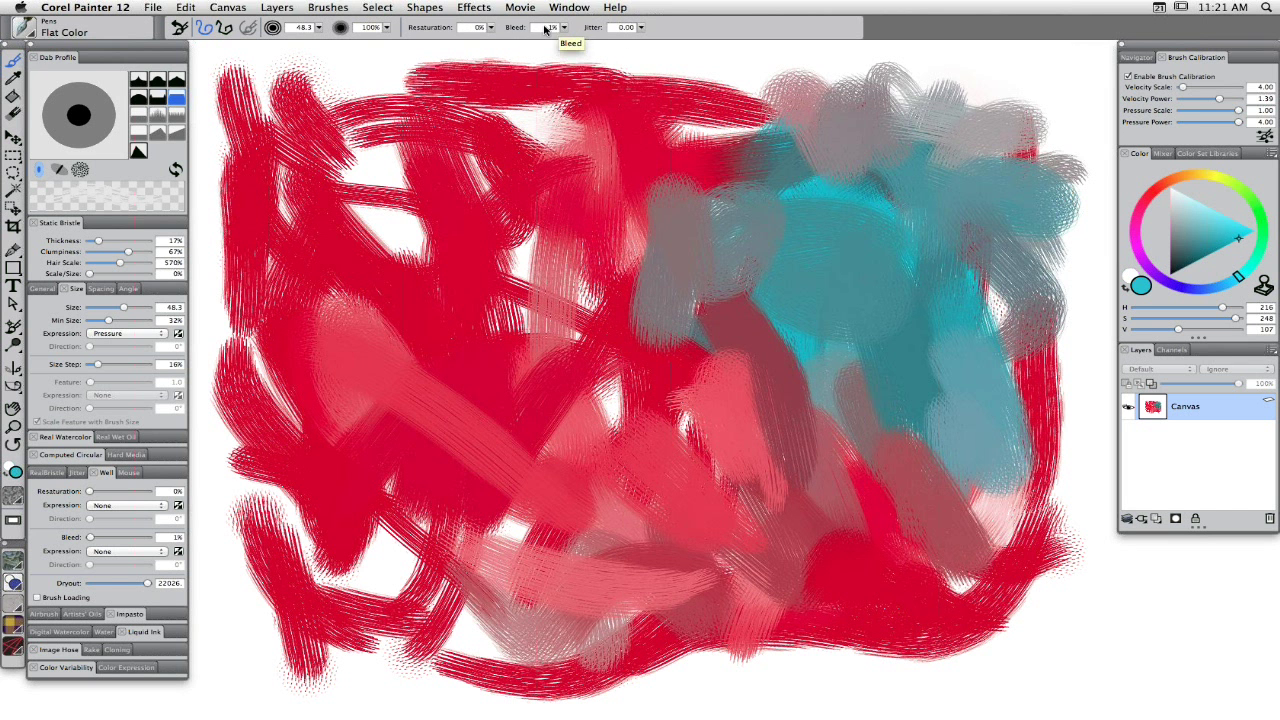
{"action": "mouse_move", "coordinate": [393, 206]}
{"action": "left_mouse_down"}
{"action": "mouse_move", "coordinate": [398, 300]}
{"action": "mouse_move", "coordinate": [434, 299]}
{"action": "mouse_move", "coordinate": [396, 205]}
{"action": "left_mouse_up"}
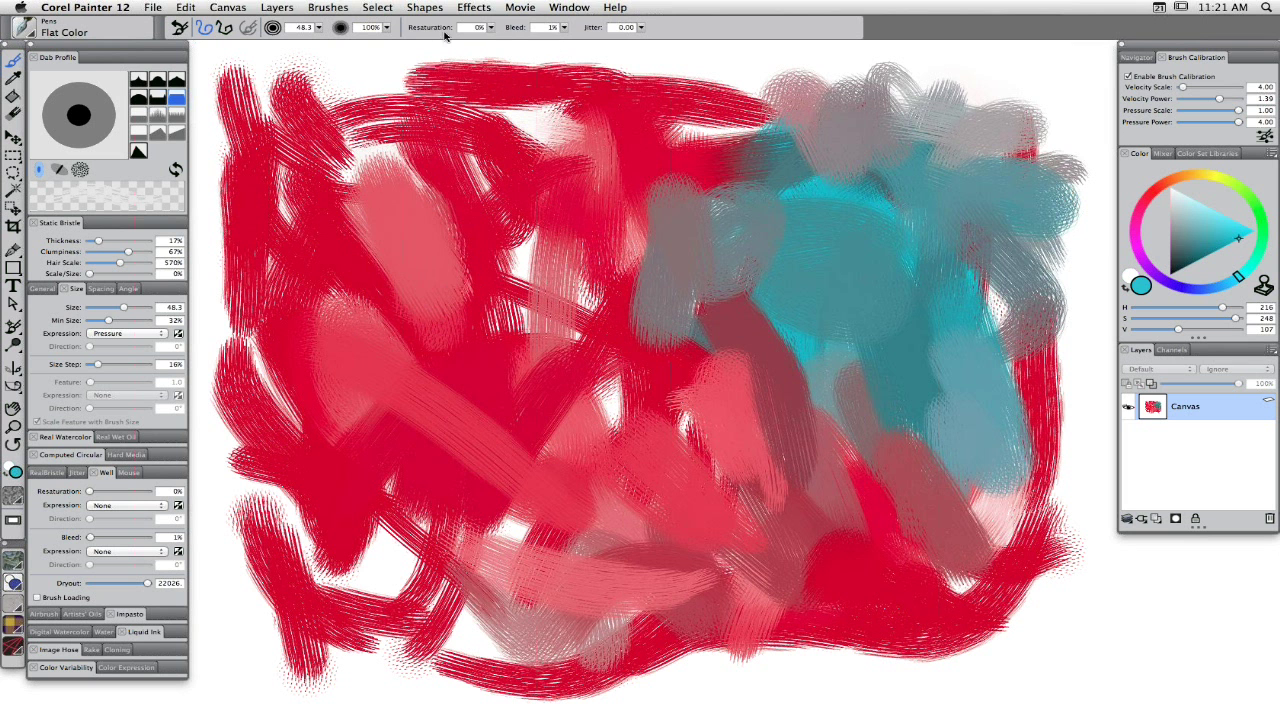
Set Bleed to 11% and Resaturation to 7%, and paint cyan strokes over the red on the left and lower canvas.
{"action": "left_click", "coordinate": [563, 29]}
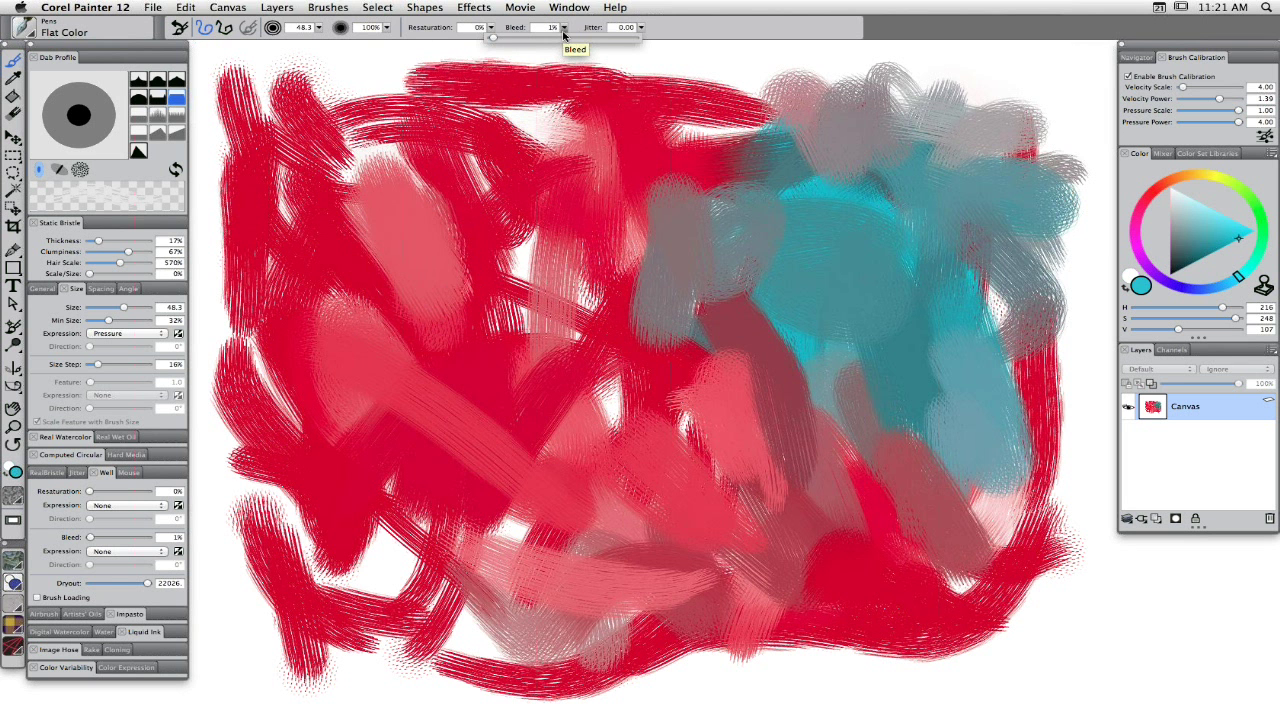
{"action": "left_click", "coordinate": [490, 28]}
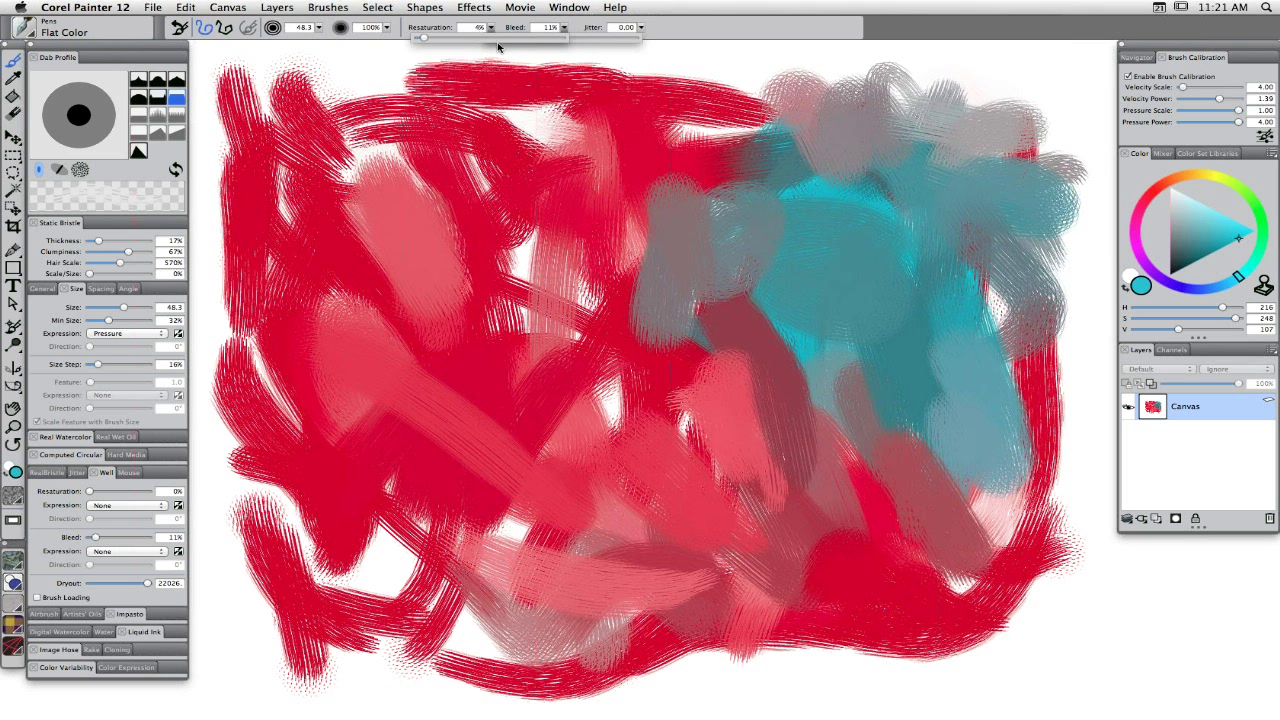
{"action": "left_click", "coordinate": [550, 30]}
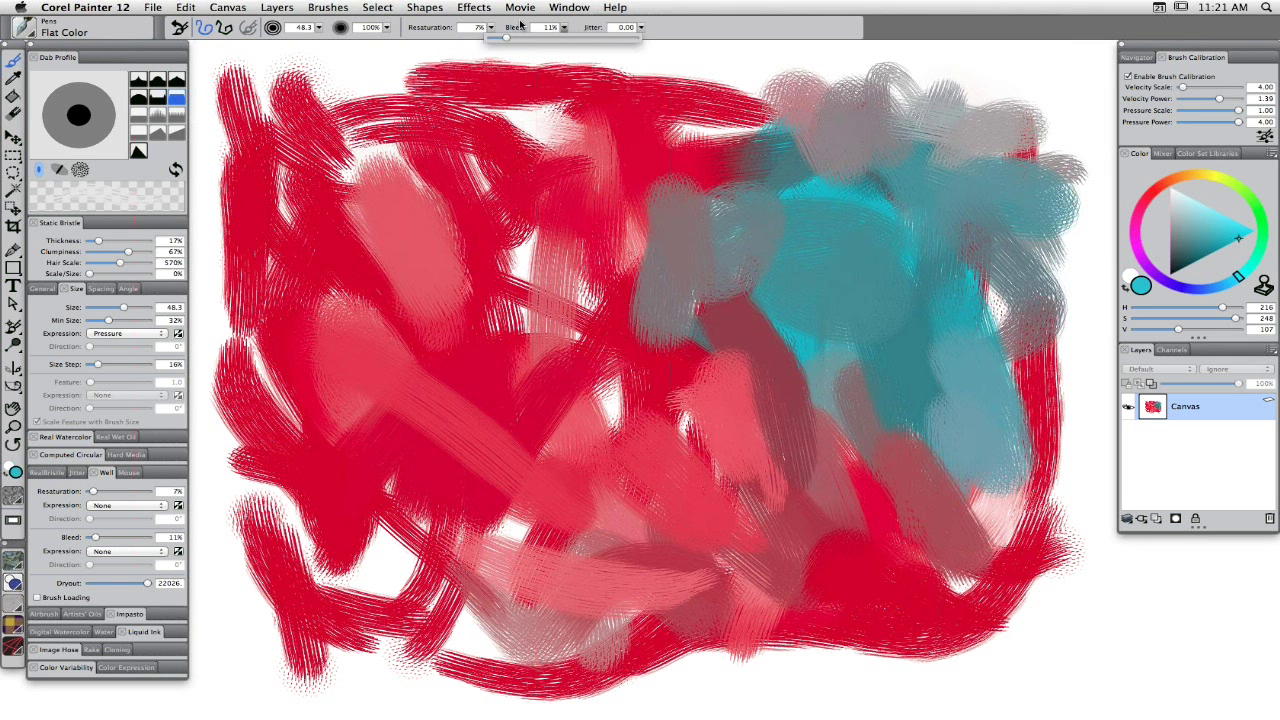
{"action": "left_click", "coordinate": [388, 118]}
{"action": "mouse_move", "coordinate": [330, 85]}
{"action": "left_mouse_down"}
{"action": "mouse_move", "coordinate": [443, 137]}
{"action": "mouse_move", "coordinate": [486, 449]}
{"action": "left_mouse_up"}
{"action": "left_click_drag", "start_coordinate": [340, 415], "coordinate": [634, 420]}
{"action": "mouse_move", "coordinate": [640, 470]}
{"action": "left_mouse_down"}
{"action": "mouse_move", "coordinate": [400, 434]}
{"action": "mouse_move", "coordinate": [749, 550]}
{"action": "mouse_move", "coordinate": [864, 555]}
{"action": "mouse_move", "coordinate": [920, 612]}
{"action": "mouse_move", "coordinate": [893, 644]}
{"action": "mouse_move", "coordinate": [726, 584]}
{"action": "mouse_move", "coordinate": [518, 597]}
{"action": "mouse_move", "coordinate": [423, 567]}
{"action": "mouse_move", "coordinate": [523, 576]}
{"action": "mouse_move", "coordinate": [407, 570]}
{"action": "mouse_move", "coordinate": [331, 412]}
{"action": "mouse_move", "coordinate": [366, 647]}
{"action": "mouse_move", "coordinate": [311, 540]}
{"action": "mouse_move", "coordinate": [304, 417]}
{"action": "mouse_move", "coordinate": [278, 436]}
{"action": "mouse_move", "coordinate": [315, 584]}
{"action": "mouse_move", "coordinate": [306, 306]}
{"action": "mouse_move", "coordinate": [256, 386]}
{"action": "mouse_move", "coordinate": [315, 596]}
{"action": "mouse_move", "coordinate": [321, 555]}
{"action": "mouse_move", "coordinate": [362, 557]}
{"action": "mouse_move", "coordinate": [378, 339]}
{"action": "mouse_move", "coordinate": [414, 401]}
{"action": "mouse_move", "coordinate": [499, 397]}
{"action": "mouse_move", "coordinate": [493, 415]}
{"action": "mouse_move", "coordinate": [485, 393]}
{"action": "mouse_move", "coordinate": [485, 438]}
{"action": "mouse_move", "coordinate": [480, 371]}
{"action": "left_mouse_up"}
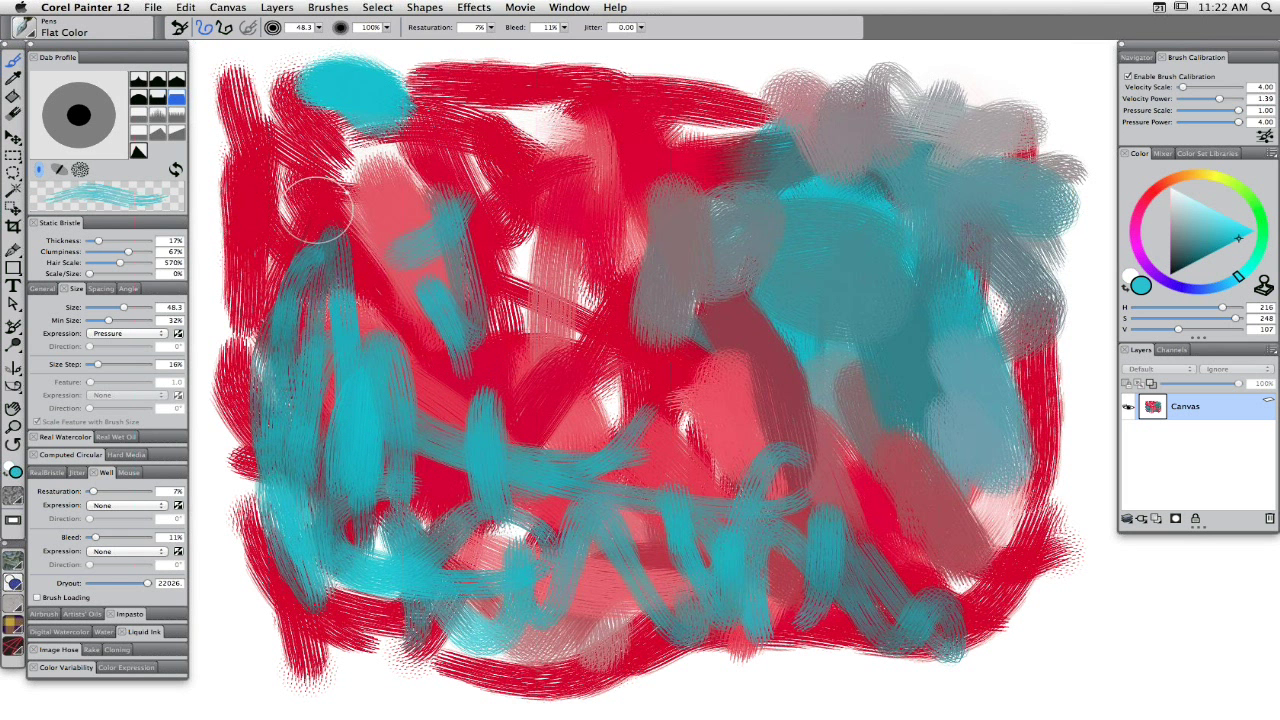
Set the Resaturation and Bleed expressions to Pressure, and paint cyan strokes from the centre to the lower-right canvas.
{"action": "left_click", "coordinate": [124, 505]}
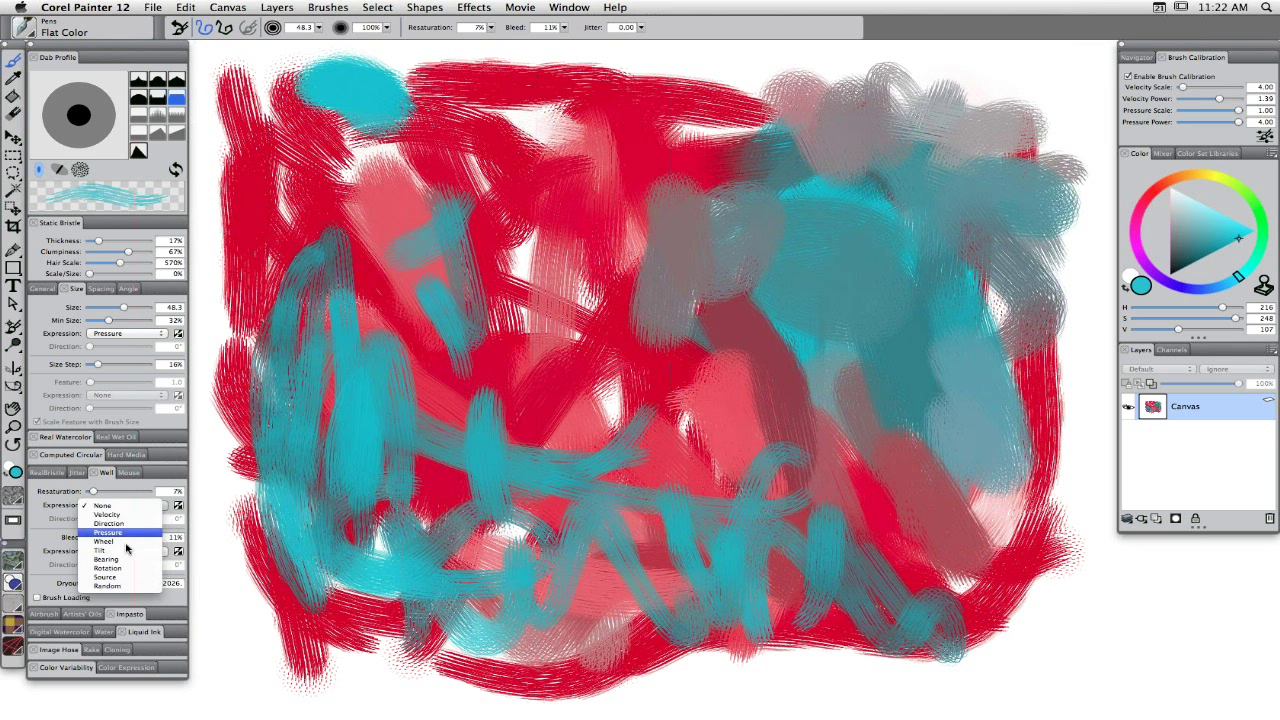
{"action": "left_click", "coordinate": [120, 533]}
{"action": "left_click", "coordinate": [126, 551]}
{"action": "left_click", "coordinate": [110, 578]}
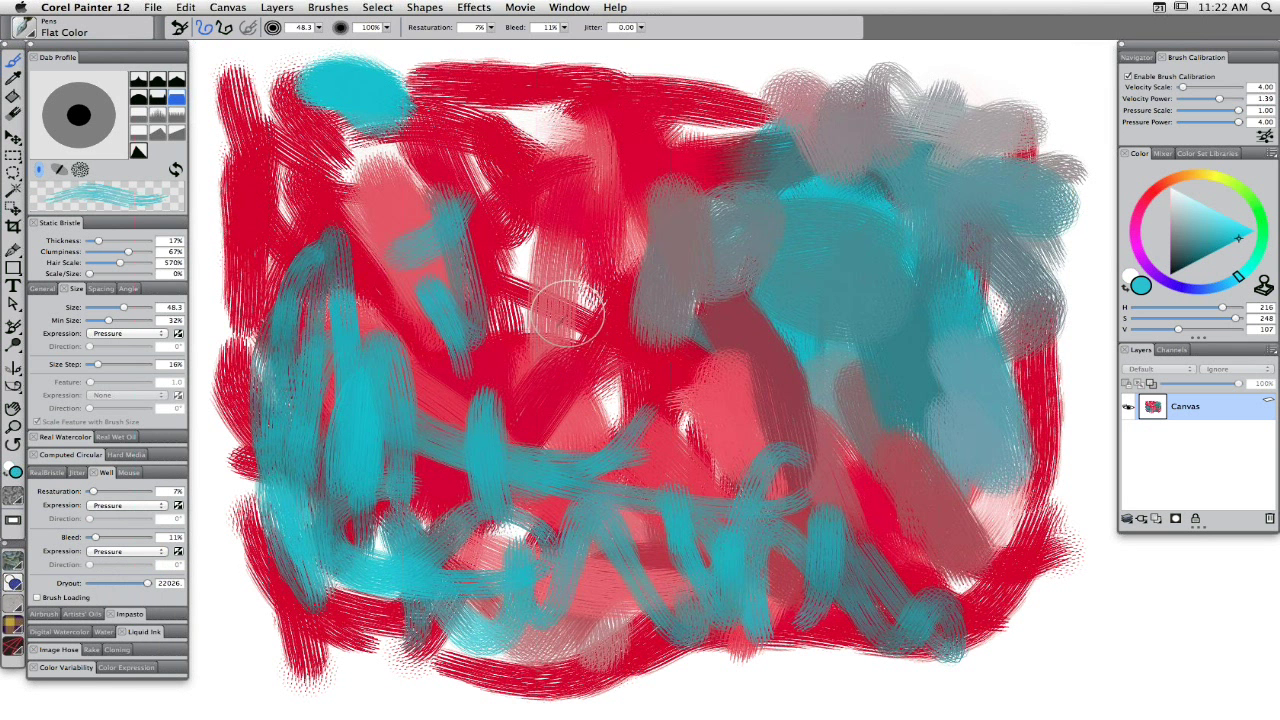
{"action": "mouse_move", "coordinate": [567, 309]}
{"action": "left_mouse_down"}
{"action": "mouse_move", "coordinate": [566, 413]}
{"action": "mouse_move", "coordinate": [959, 581]}
{"action": "mouse_move", "coordinate": [1020, 566]}
{"action": "mouse_move", "coordinate": [1037, 634]}
{"action": "mouse_move", "coordinate": [1016, 584]}
{"action": "mouse_move", "coordinate": [1169, 657]}
{"action": "mouse_move", "coordinate": [1119, 596]}
{"action": "mouse_move", "coordinate": [1138, 614]}
{"action": "mouse_move", "coordinate": [1109, 604]}
{"action": "mouse_move", "coordinate": [1098, 555]}
{"action": "mouse_move", "coordinate": [1093, 618]}
{"action": "mouse_move", "coordinate": [1068, 644]}
{"action": "mouse_move", "coordinate": [1061, 592]}
{"action": "mouse_move", "coordinate": [911, 694]}
{"action": "mouse_move", "coordinate": [1013, 647]}
{"action": "mouse_move", "coordinate": [975, 681]}
{"action": "mouse_move", "coordinate": [777, 675]}
{"action": "mouse_move", "coordinate": [795, 687]}
{"action": "mouse_move", "coordinate": [848, 622]}
{"action": "mouse_move", "coordinate": [871, 654]}
{"action": "mouse_move", "coordinate": [1028, 624]}
{"action": "mouse_move", "coordinate": [1056, 609]}
{"action": "mouse_move", "coordinate": [1035, 559]}
{"action": "mouse_move", "coordinate": [1069, 547]}
{"action": "mouse_move", "coordinate": [1059, 587]}
{"action": "mouse_move", "coordinate": [1006, 527]}
{"action": "mouse_move", "coordinate": [960, 560]}
{"action": "left_mouse_up"}
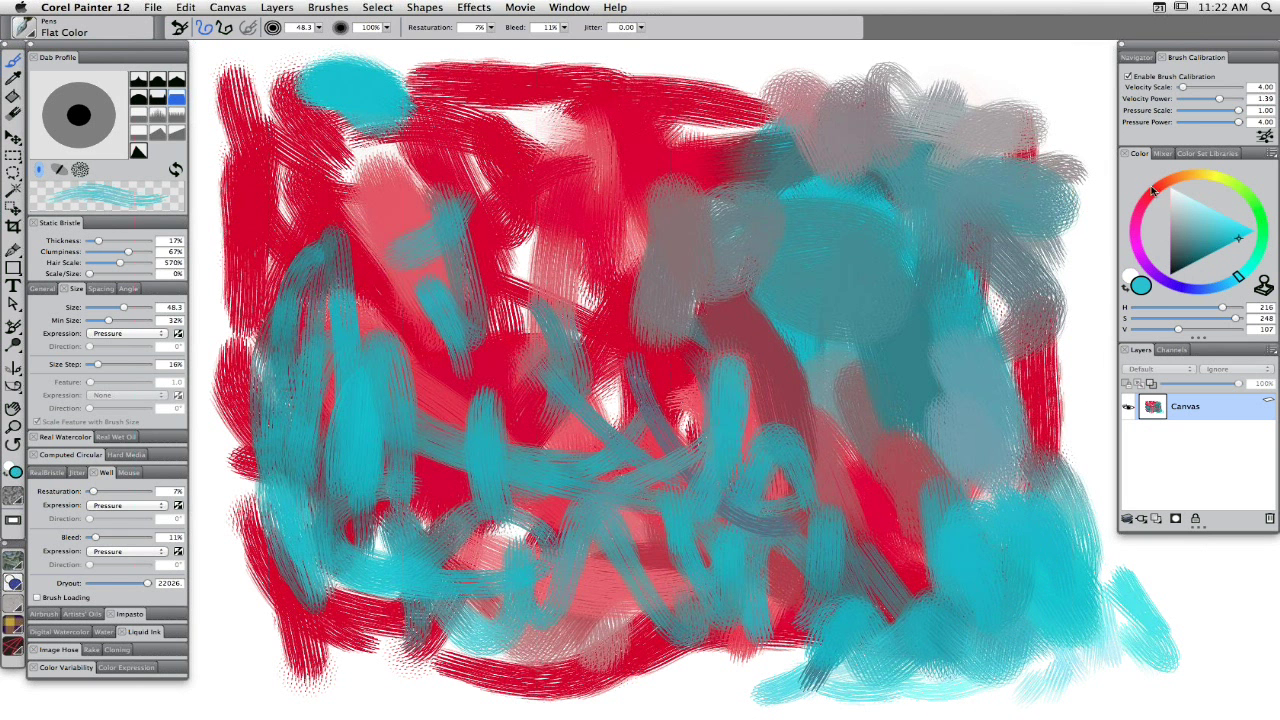
Choose a saturated blue and paint pressure-varied strokes across the upper-centre canvas.
{"action": "left_click", "coordinate": [1171, 286]}
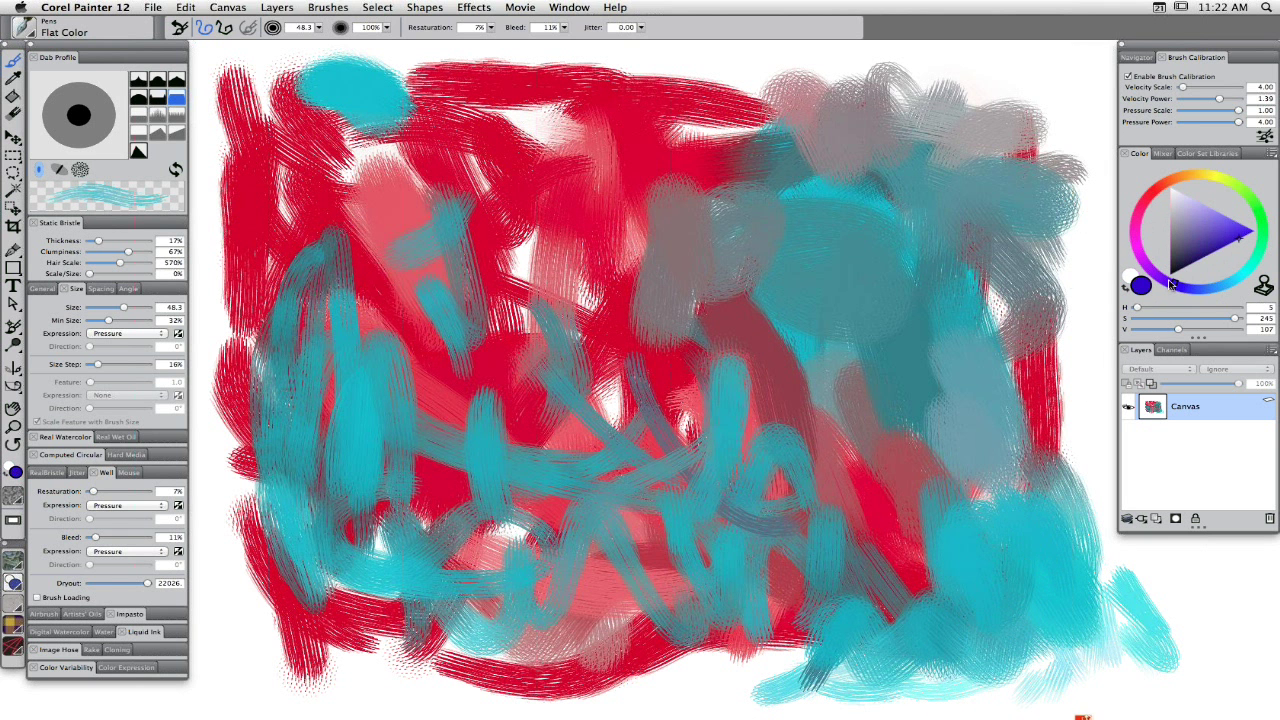
{"action": "left_click_drag", "start_coordinate": [785, 150], "coordinate": [763, 194]}
{"action": "mouse_move", "coordinate": [646, 143]}
{"action": "left_mouse_down"}
{"action": "mouse_move", "coordinate": [791, 243]}
{"action": "mouse_move", "coordinate": [785, 155]}
{"action": "mouse_move", "coordinate": [527, 130]}
{"action": "left_mouse_up"}
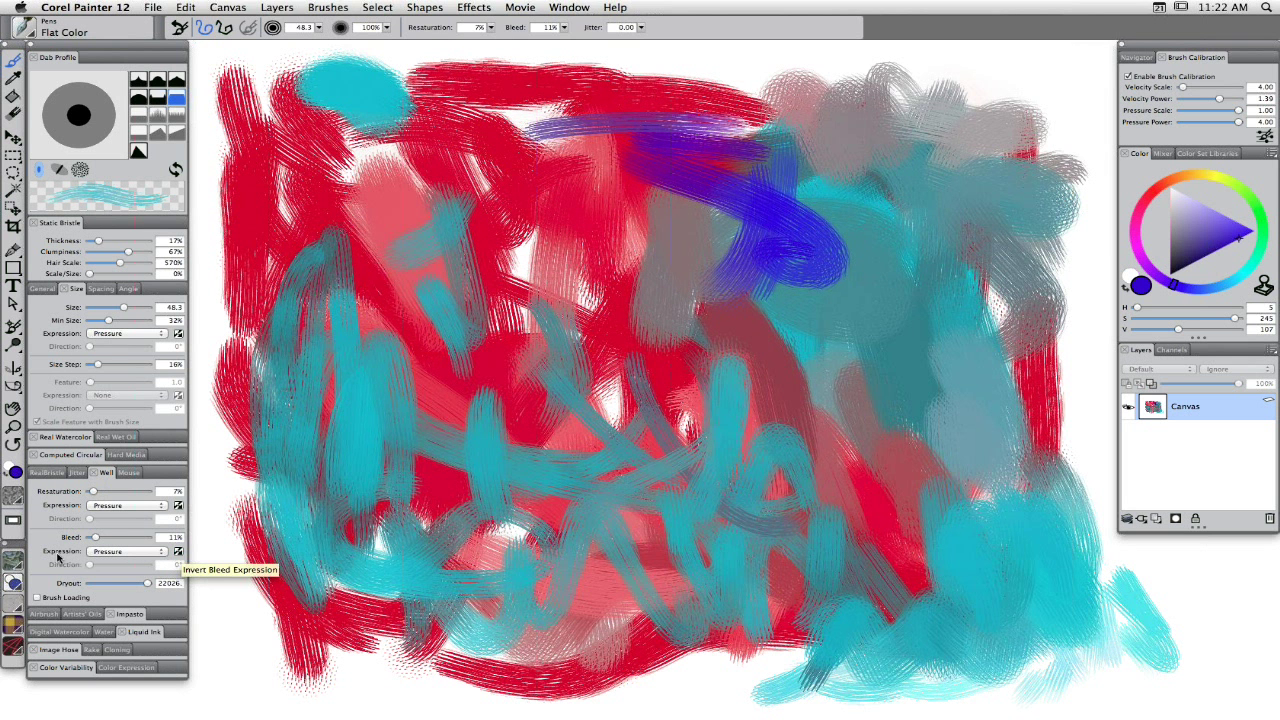
Keep the Bleed expression at Pressure and paint light and heavy blue dabs and strokes over the left half of the canvas.
{"action": "left_click", "coordinate": [107, 552]}
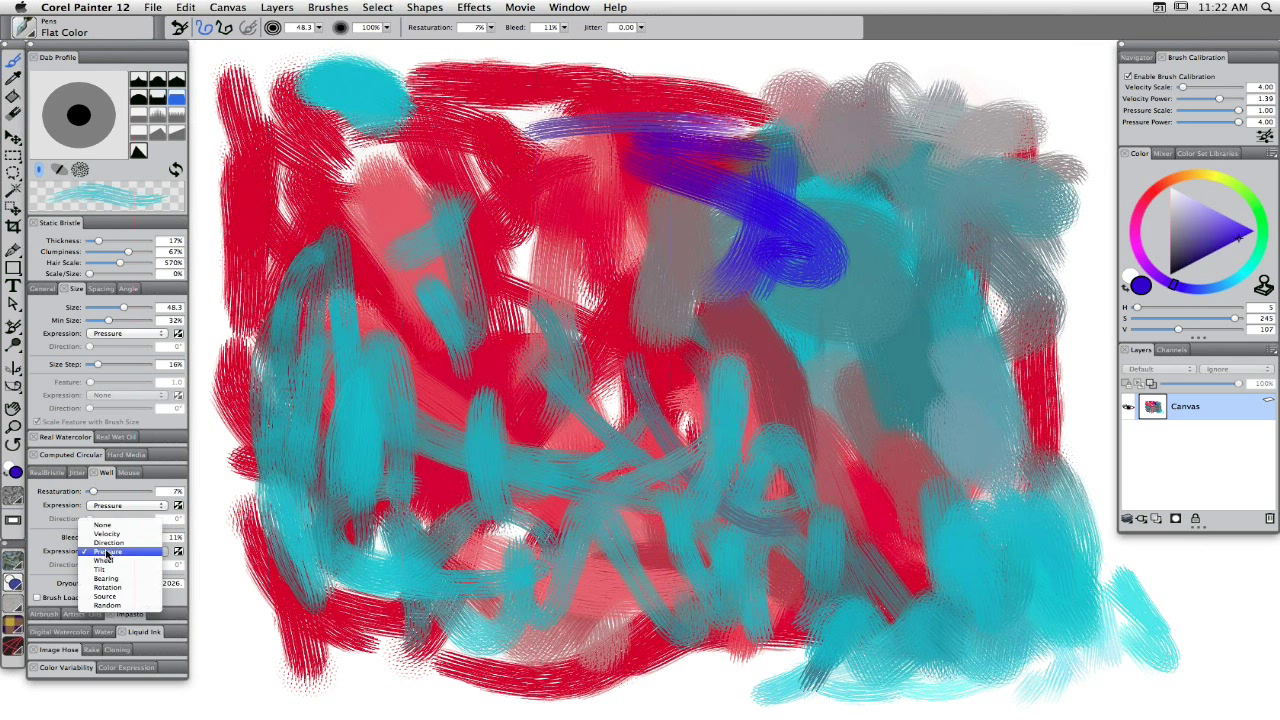
{"action": "left_click", "coordinate": [57, 552]}
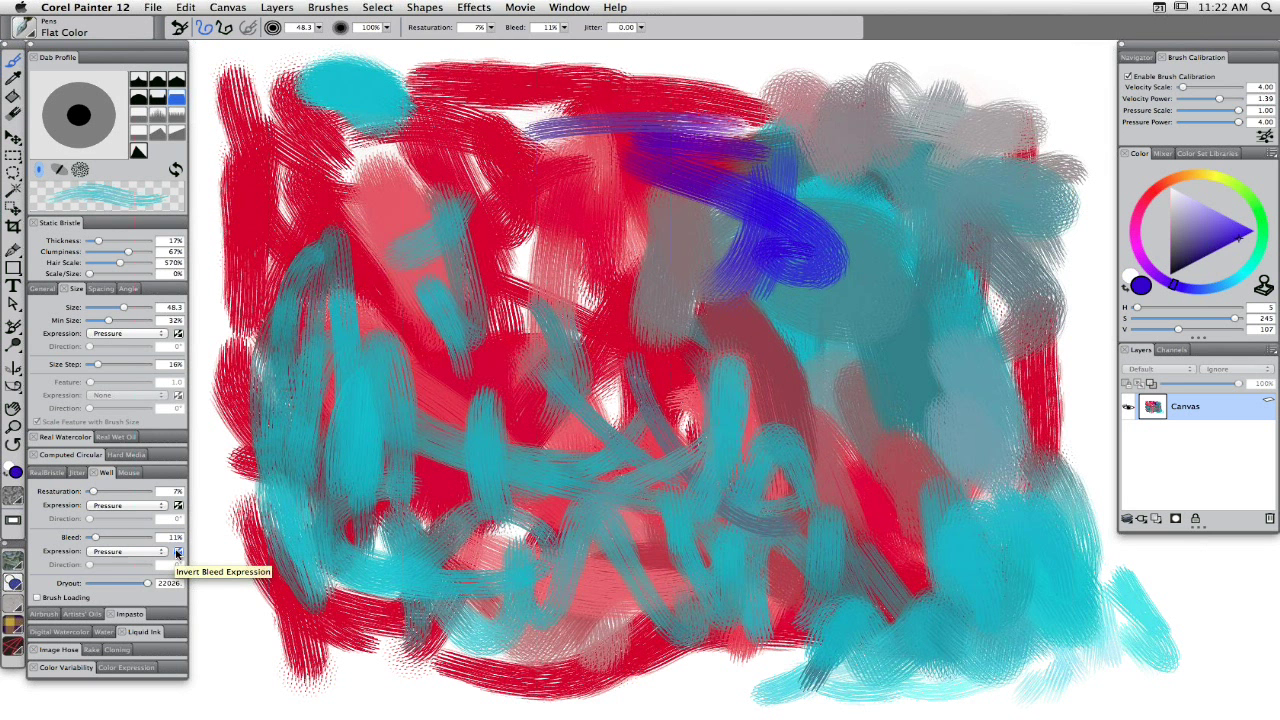
{"action": "left_click_drag", "start_coordinate": [248, 628], "coordinate": [250, 572]}
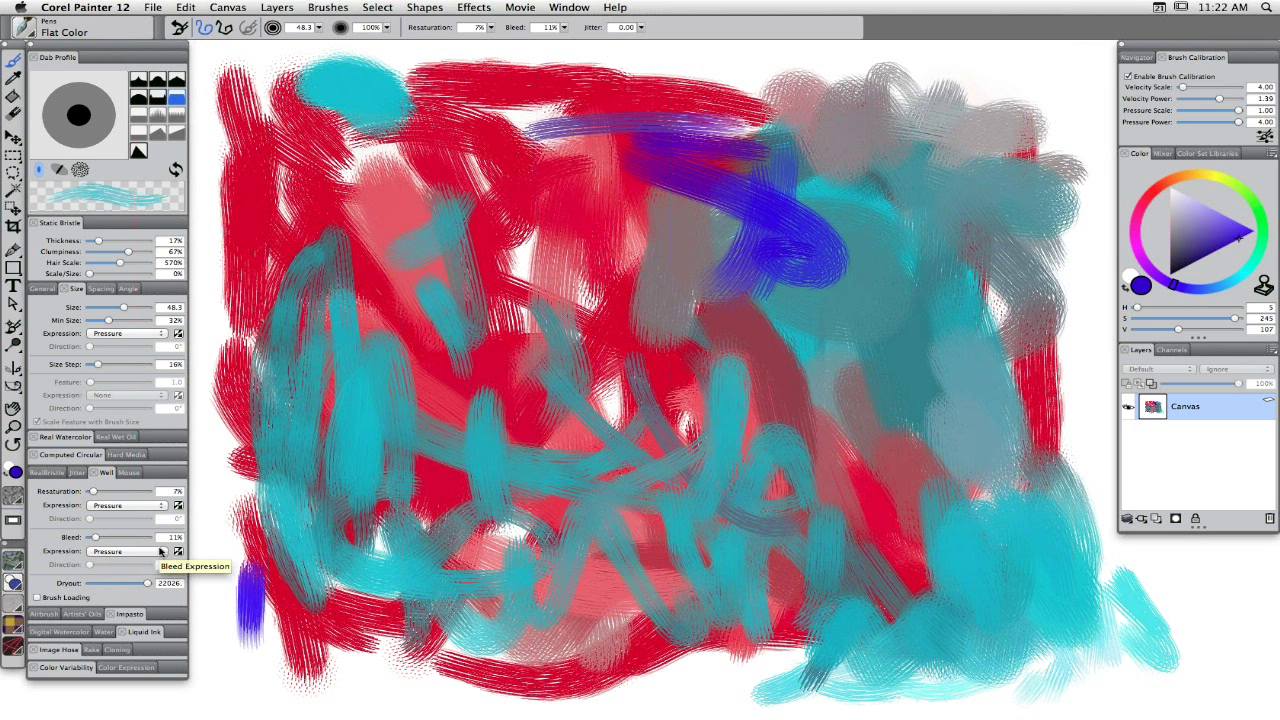
{"action": "mouse_move", "coordinate": [251, 663]}
{"action": "left_mouse_down"}
{"action": "mouse_move", "coordinate": [310, 612]}
{"action": "mouse_move", "coordinate": [321, 634]}
{"action": "mouse_move", "coordinate": [365, 605]}
{"action": "left_mouse_up"}
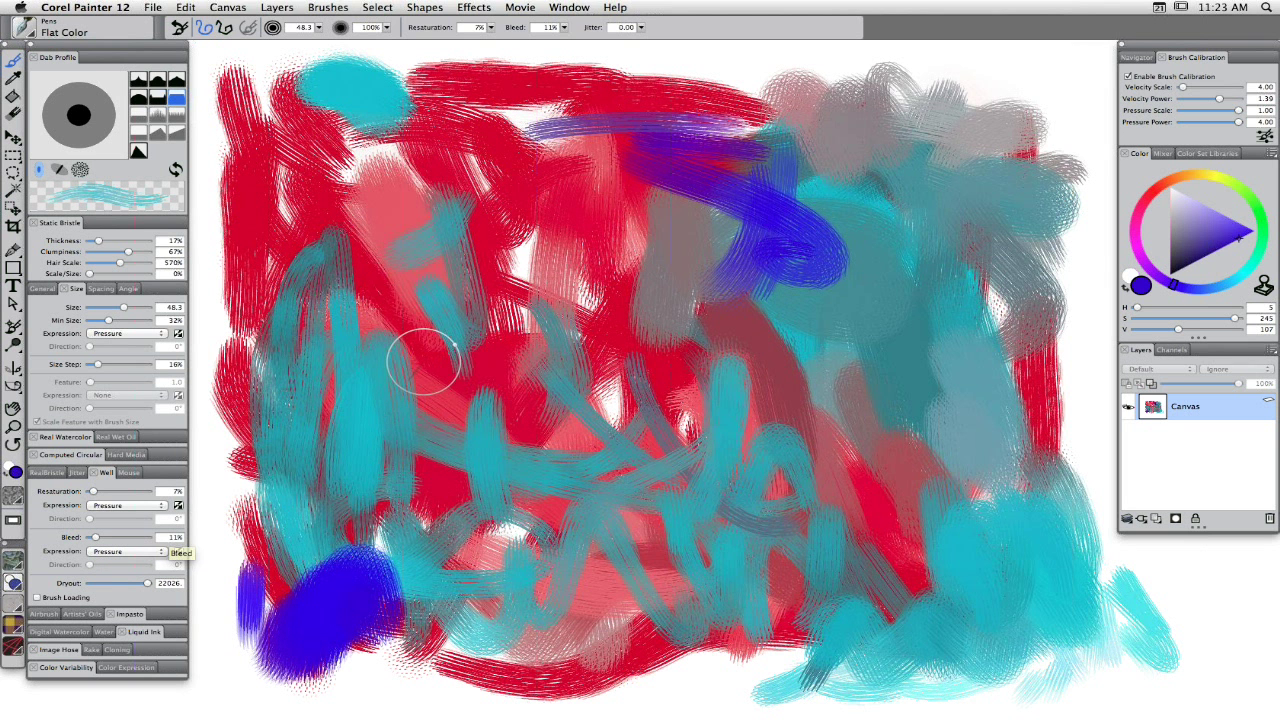
{"action": "mouse_move", "coordinate": [435, 370]}
{"action": "left_mouse_down"}
{"action": "mouse_move", "coordinate": [457, 491]}
{"action": "mouse_move", "coordinate": [506, 449]}
{"action": "mouse_move", "coordinate": [530, 480]}
{"action": "left_mouse_up"}
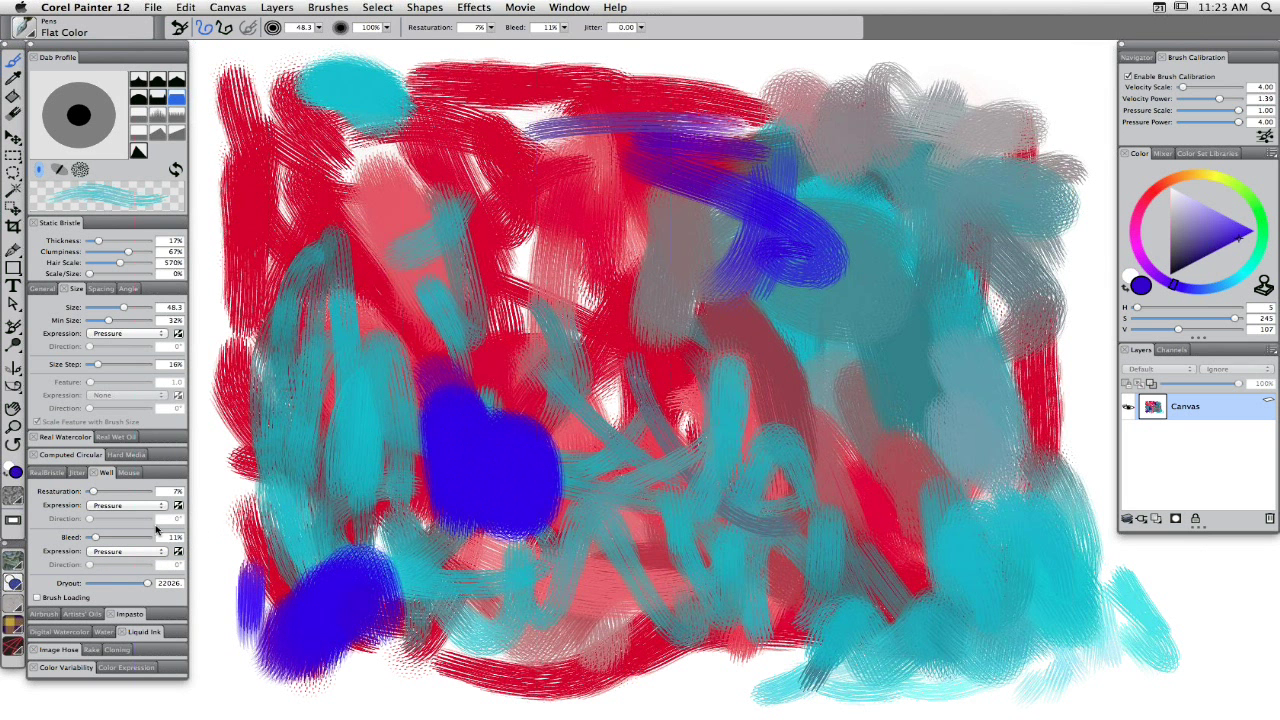
{"action": "mouse_move", "coordinate": [334, 477]}
{"action": "left_mouse_down"}
{"action": "mouse_move", "coordinate": [292, 415]}
{"action": "mouse_move", "coordinate": [286, 318]}
{"action": "mouse_move", "coordinate": [313, 293]}
{"action": "mouse_move", "coordinate": [287, 245]}
{"action": "mouse_move", "coordinate": [324, 275]}
{"action": "mouse_move", "coordinate": [368, 278]}
{"action": "mouse_move", "coordinate": [431, 325]}
{"action": "mouse_move", "coordinate": [395, 420]}
{"action": "left_mouse_up"}
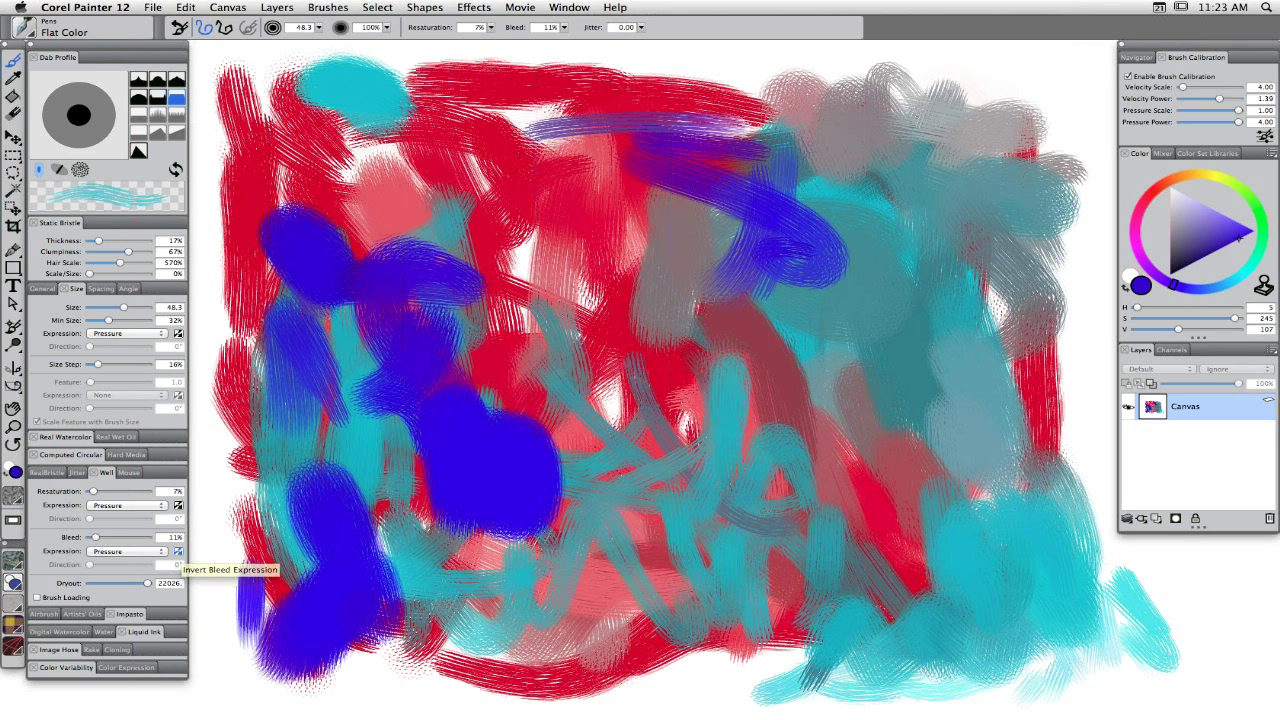
Invert the Bleed expression and paint blue strokes of varying pressure through the centre and the left side of the canvas.
{"action": "left_click", "coordinate": [178, 551]}
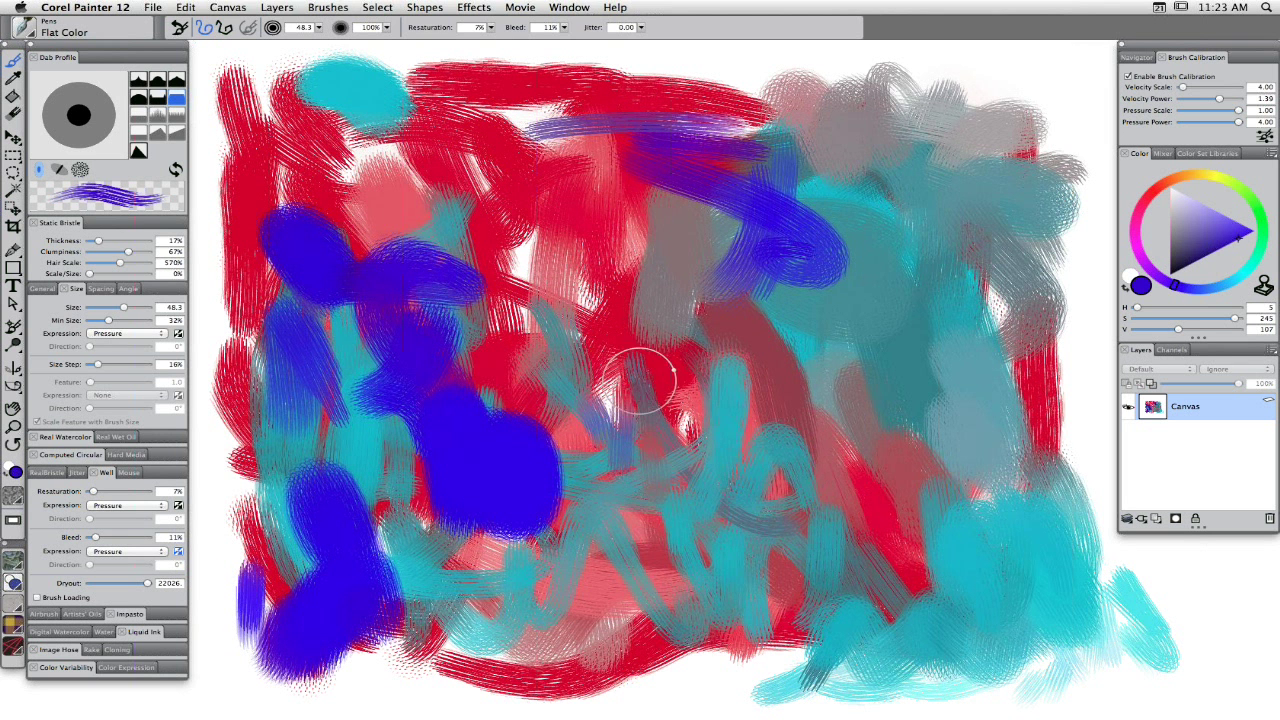
{"action": "mouse_move", "coordinate": [737, 389]}
{"action": "left_mouse_down"}
{"action": "mouse_move", "coordinate": [704, 467]}
{"action": "mouse_move", "coordinate": [687, 457]}
{"action": "mouse_move", "coordinate": [756, 466]}
{"action": "mouse_move", "coordinate": [801, 450]}
{"action": "mouse_move", "coordinate": [741, 481]}
{"action": "mouse_move", "coordinate": [858, 478]}
{"action": "mouse_move", "coordinate": [764, 523]}
{"action": "mouse_move", "coordinate": [910, 539]}
{"action": "mouse_move", "coordinate": [799, 520]}
{"action": "mouse_move", "coordinate": [861, 535]}
{"action": "mouse_move", "coordinate": [762, 565]}
{"action": "mouse_move", "coordinate": [861, 580]}
{"action": "mouse_move", "coordinate": [802, 505]}
{"action": "mouse_move", "coordinate": [830, 487]}
{"action": "mouse_move", "coordinate": [858, 497]}
{"action": "mouse_move", "coordinate": [727, 505]}
{"action": "mouse_move", "coordinate": [758, 527]}
{"action": "mouse_move", "coordinate": [810, 512]}
{"action": "mouse_move", "coordinate": [698, 484]}
{"action": "mouse_move", "coordinate": [735, 464]}
{"action": "mouse_move", "coordinate": [669, 442]}
{"action": "mouse_move", "coordinate": [694, 427]}
{"action": "mouse_move", "coordinate": [635, 365]}
{"action": "mouse_move", "coordinate": [663, 357]}
{"action": "mouse_move", "coordinate": [566, 360]}
{"action": "mouse_move", "coordinate": [529, 250]}
{"action": "mouse_move", "coordinate": [588, 421]}
{"action": "mouse_move", "coordinate": [517, 222]}
{"action": "mouse_move", "coordinate": [520, 251]}
{"action": "mouse_move", "coordinate": [684, 446]}
{"action": "mouse_move", "coordinate": [695, 366]}
{"action": "mouse_move", "coordinate": [666, 212]}
{"action": "mouse_move", "coordinate": [608, 195]}
{"action": "mouse_move", "coordinate": [753, 337]}
{"action": "mouse_move", "coordinate": [680, 268]}
{"action": "left_mouse_up"}
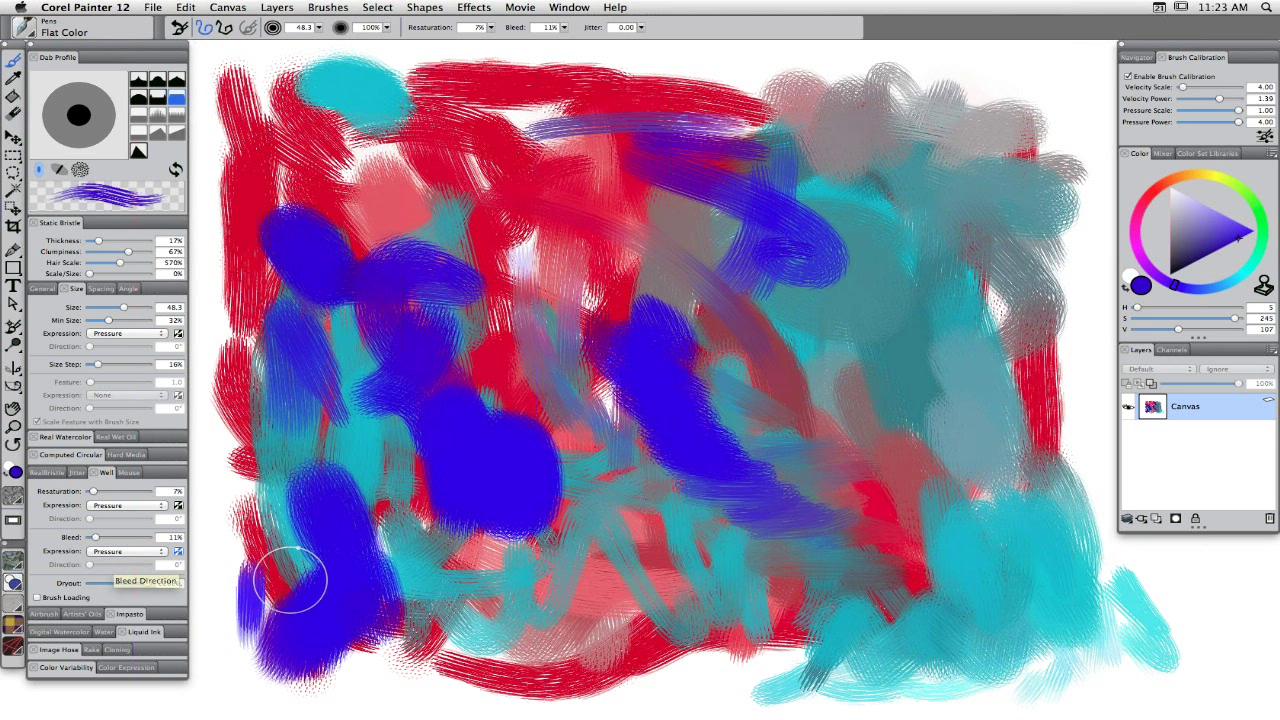
{"action": "mouse_move", "coordinate": [443, 580]}
{"action": "left_mouse_down"}
{"action": "mouse_move", "coordinate": [344, 598]}
{"action": "mouse_move", "coordinate": [359, 565]}
{"action": "mouse_move", "coordinate": [494, 573]}
{"action": "mouse_move", "coordinate": [321, 548]}
{"action": "mouse_move", "coordinate": [325, 523]}
{"action": "mouse_move", "coordinate": [372, 517]}
{"action": "left_mouse_up"}
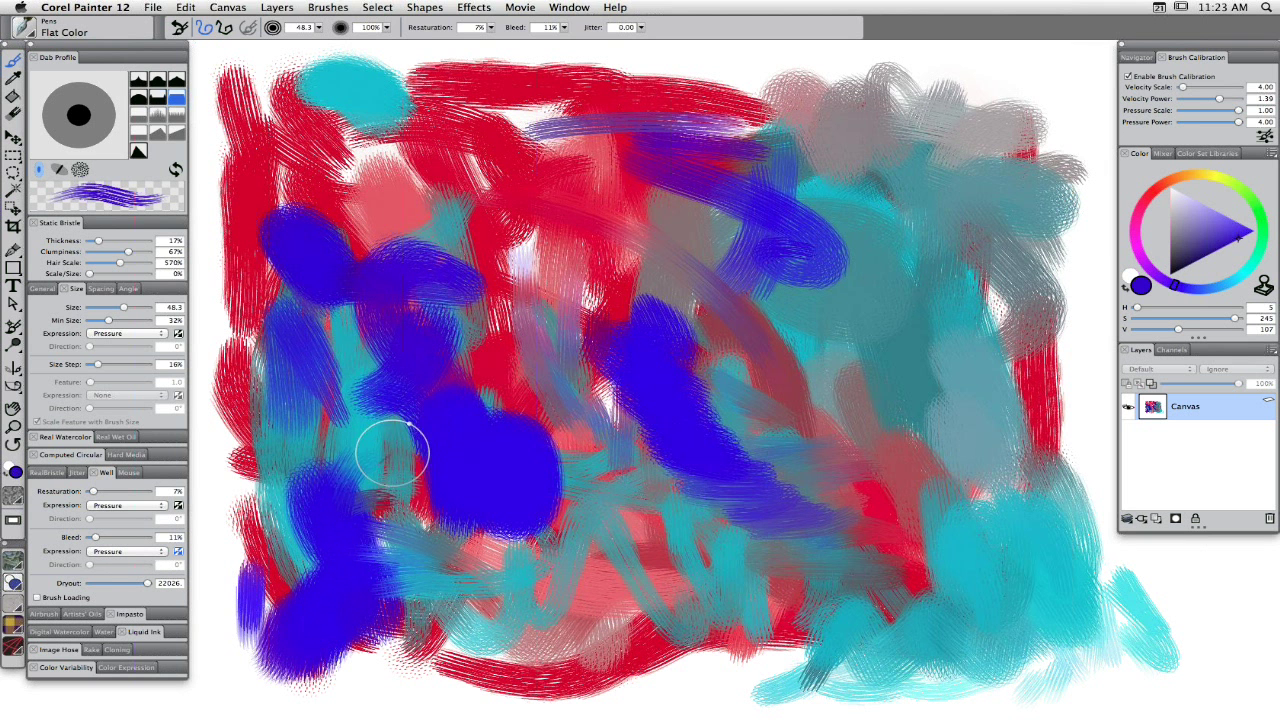
{"action": "mouse_move", "coordinate": [394, 449]}
{"action": "left_mouse_down"}
{"action": "mouse_move", "coordinate": [458, 377]}
{"action": "mouse_move", "coordinate": [537, 229]}
{"action": "mouse_move", "coordinate": [541, 412]}
{"action": "mouse_move", "coordinate": [544, 352]}
{"action": "mouse_move", "coordinate": [510, 175]}
{"action": "mouse_move", "coordinate": [532, 236]}
{"action": "mouse_move", "coordinate": [379, 207]}
{"action": "mouse_move", "coordinate": [429, 193]}
{"action": "mouse_move", "coordinate": [463, 215]}
{"action": "mouse_move", "coordinate": [350, 255]}
{"action": "mouse_move", "coordinate": [310, 163]}
{"action": "mouse_move", "coordinate": [320, 229]}
{"action": "left_mouse_up"}
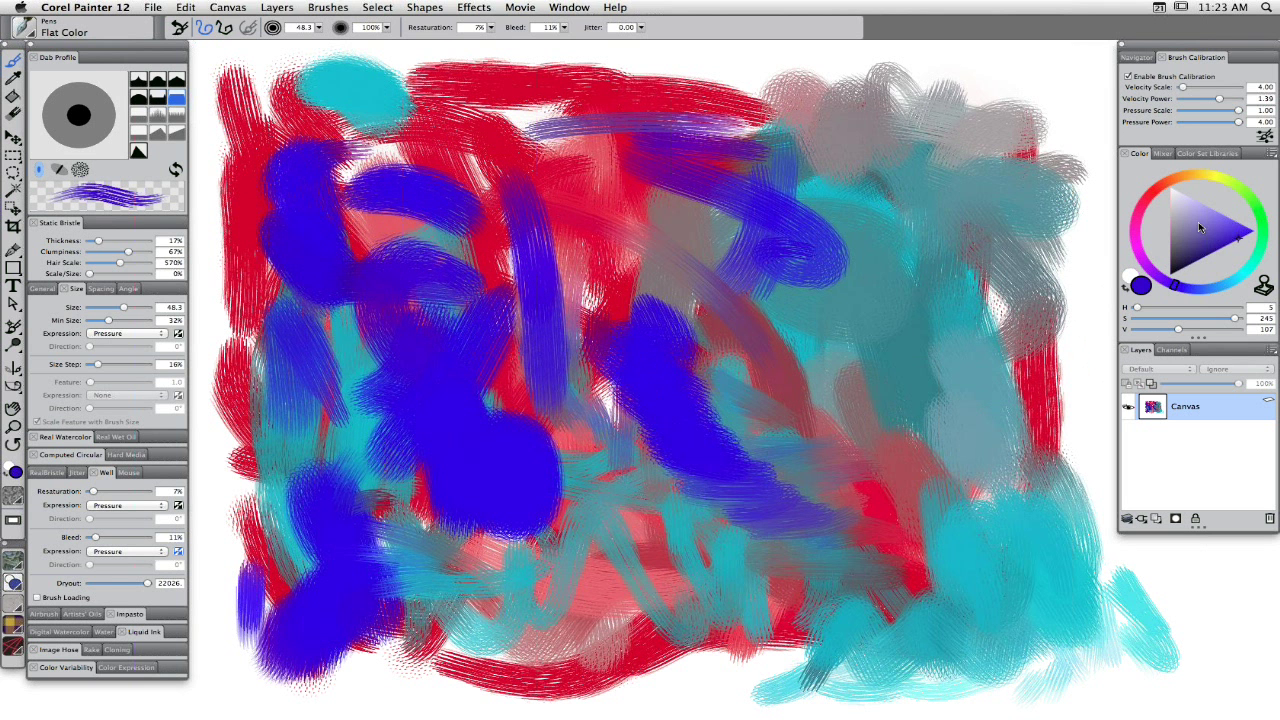
Choose a bright yellow-green and paint pressure-varied strokes over the upper right, the centre and the left side of the canvas.
{"action": "left_click", "coordinate": [1237, 186]}
{"action": "left_click_drag", "start_coordinate": [970, 185], "coordinate": [915, 268]}
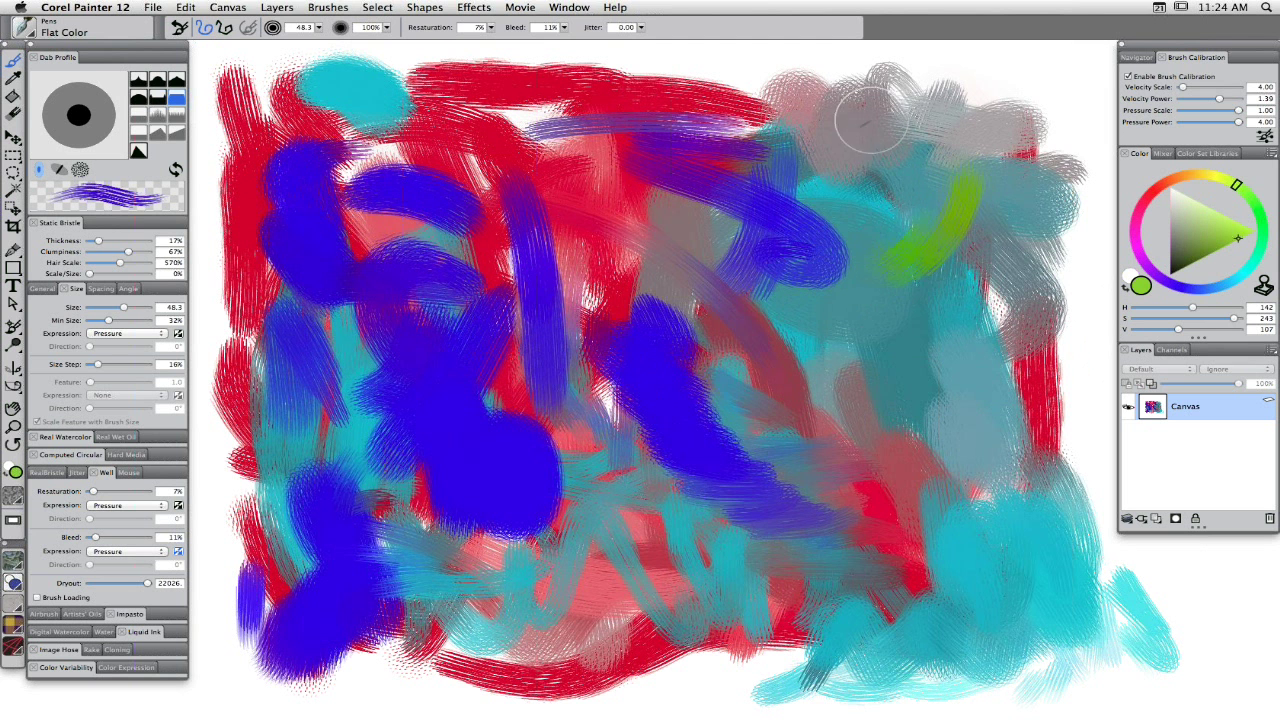
{"action": "left_click_drag", "start_coordinate": [845, 205], "coordinate": [903, 318]}
{"action": "mouse_move", "coordinate": [850, 255]}
{"action": "left_mouse_down"}
{"action": "mouse_move", "coordinate": [820, 300]}
{"action": "mouse_move", "coordinate": [714, 334]}
{"action": "mouse_move", "coordinate": [634, 420]}
{"action": "mouse_move", "coordinate": [718, 470]}
{"action": "left_mouse_up"}
{"action": "mouse_move", "coordinate": [794, 437]}
{"action": "left_mouse_down"}
{"action": "mouse_move", "coordinate": [940, 577]}
{"action": "mouse_move", "coordinate": [760, 500]}
{"action": "mouse_move", "coordinate": [693, 496]}
{"action": "mouse_move", "coordinate": [754, 475]}
{"action": "mouse_move", "coordinate": [712, 567]}
{"action": "mouse_move", "coordinate": [626, 539]}
{"action": "mouse_move", "coordinate": [607, 557]}
{"action": "mouse_move", "coordinate": [548, 541]}
{"action": "mouse_move", "coordinate": [646, 502]}
{"action": "mouse_move", "coordinate": [497, 422]}
{"action": "mouse_move", "coordinate": [500, 441]}
{"action": "mouse_move", "coordinate": [535, 414]}
{"action": "mouse_move", "coordinate": [456, 432]}
{"action": "mouse_move", "coordinate": [432, 517]}
{"action": "mouse_move", "coordinate": [485, 483]}
{"action": "mouse_move", "coordinate": [620, 512]}
{"action": "mouse_move", "coordinate": [316, 431]}
{"action": "mouse_move", "coordinate": [607, 561]}
{"action": "mouse_move", "coordinate": [368, 529]}
{"action": "mouse_move", "coordinate": [395, 529]}
{"action": "mouse_move", "coordinate": [397, 298]}
{"action": "mouse_move", "coordinate": [355, 351]}
{"action": "mouse_move", "coordinate": [341, 331]}
{"action": "mouse_move", "coordinate": [304, 417]}
{"action": "mouse_move", "coordinate": [284, 210]}
{"action": "mouse_move", "coordinate": [527, 282]}
{"action": "mouse_move", "coordinate": [542, 300]}
{"action": "mouse_move", "coordinate": [506, 286]}
{"action": "mouse_move", "coordinate": [324, 100]}
{"action": "mouse_move", "coordinate": [377, 275]}
{"action": "mouse_move", "coordinate": [405, 114]}
{"action": "mouse_move", "coordinate": [599, 281]}
{"action": "mouse_move", "coordinate": [532, 142]}
{"action": "mouse_move", "coordinate": [693, 211]}
{"action": "mouse_move", "coordinate": [329, 189]}
{"action": "mouse_move", "coordinate": [357, 394]}
{"action": "mouse_move", "coordinate": [318, 263]}
{"action": "mouse_move", "coordinate": [386, 457]}
{"action": "mouse_move", "coordinate": [478, 485]}
{"action": "left_mouse_up"}
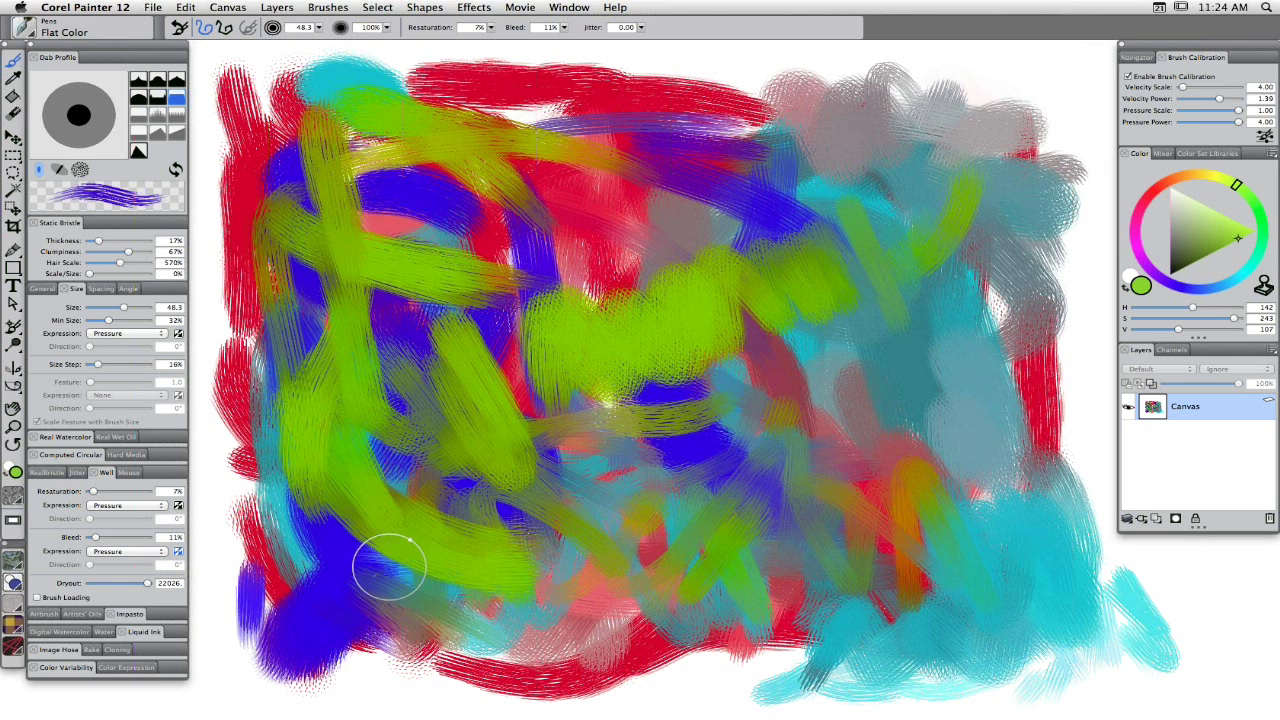
{"action": "mouse_move", "coordinate": [308, 540]}
{"action": "left_mouse_down"}
{"action": "mouse_move", "coordinate": [405, 639]}
{"action": "mouse_move", "coordinate": [417, 676]}
{"action": "mouse_move", "coordinate": [418, 636]}
{"action": "mouse_move", "coordinate": [357, 627]}
{"action": "mouse_move", "coordinate": [330, 648]}
{"action": "mouse_move", "coordinate": [408, 654]}
{"action": "mouse_move", "coordinate": [326, 651]}
{"action": "mouse_move", "coordinate": [281, 602]}
{"action": "mouse_move", "coordinate": [303, 616]}
{"action": "mouse_move", "coordinate": [212, 562]}
{"action": "mouse_move", "coordinate": [317, 632]}
{"action": "mouse_move", "coordinate": [386, 621]}
{"action": "mouse_move", "coordinate": [245, 668]}
{"action": "left_mouse_up"}
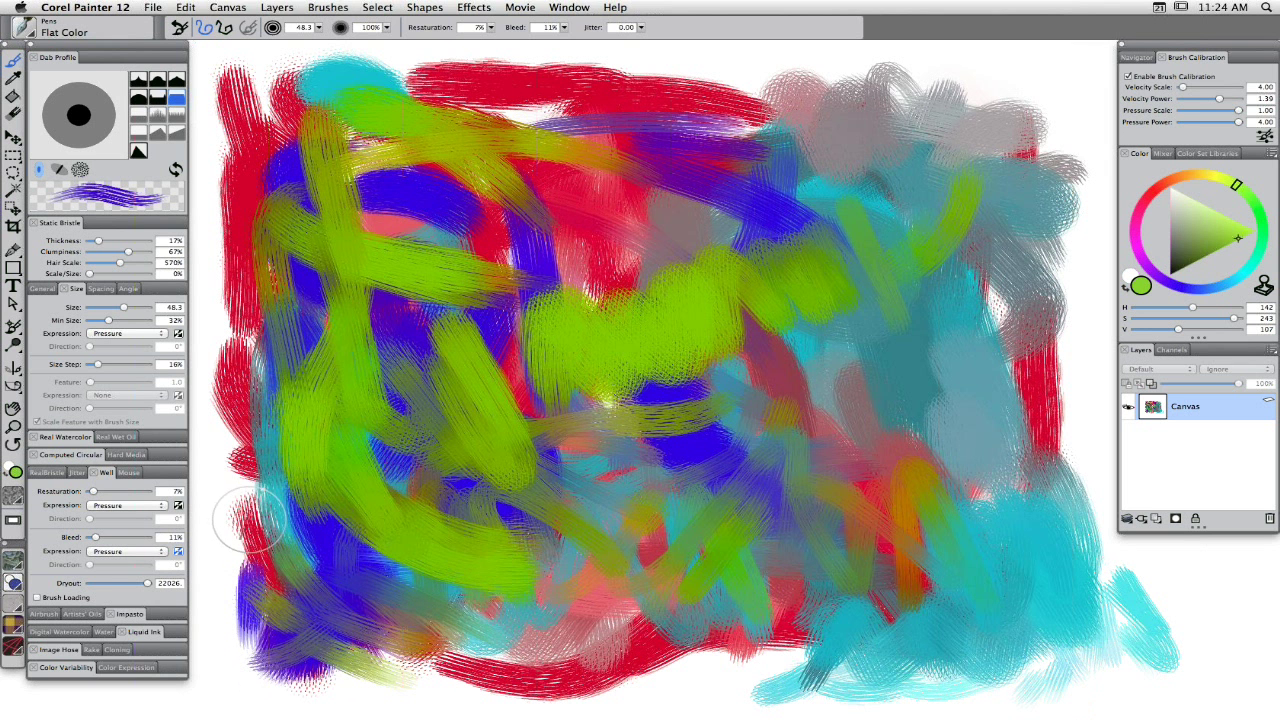
{"action": "left_click_drag", "start_coordinate": [230, 510], "coordinate": [290, 540]}
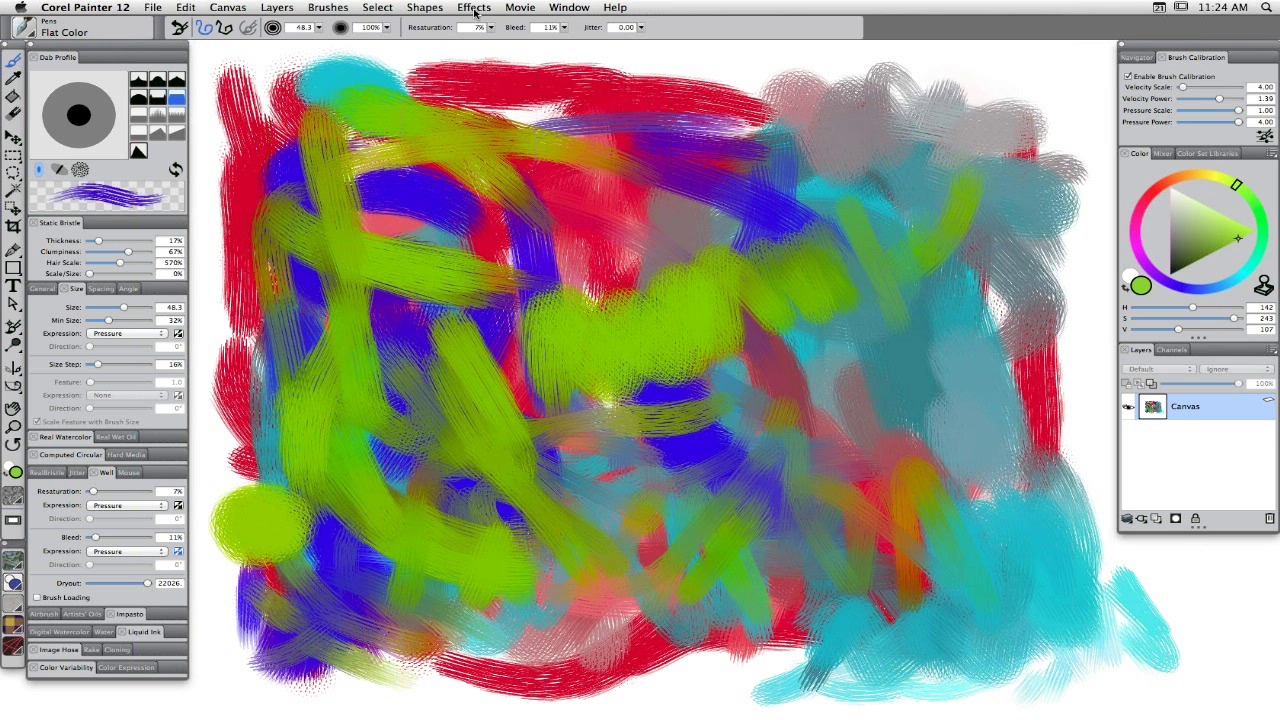
Save the customised Flat Color brush as a new variant in the Pens category, named with the author's first name followed by "Example".
{"action": "left_click", "coordinate": [329, 8]}
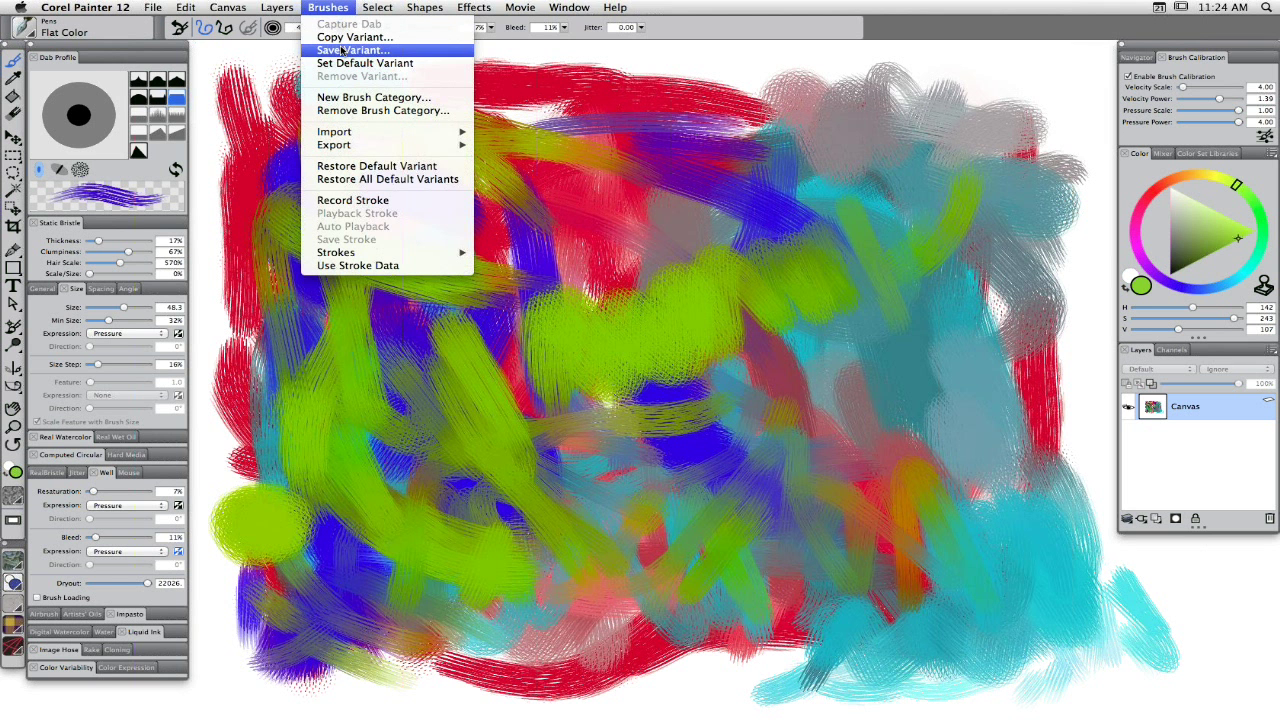
{"action": "left_click", "coordinate": [341, 49]}
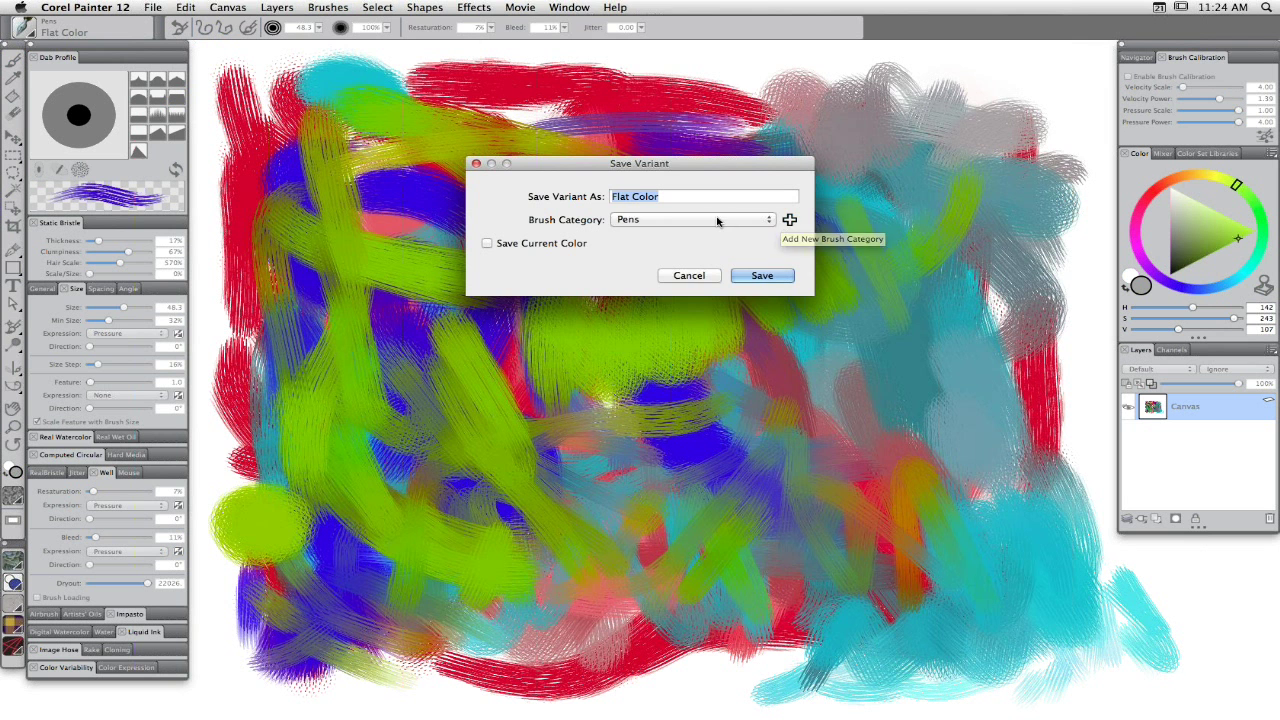
{"action": "left_click", "coordinate": [740, 219]}
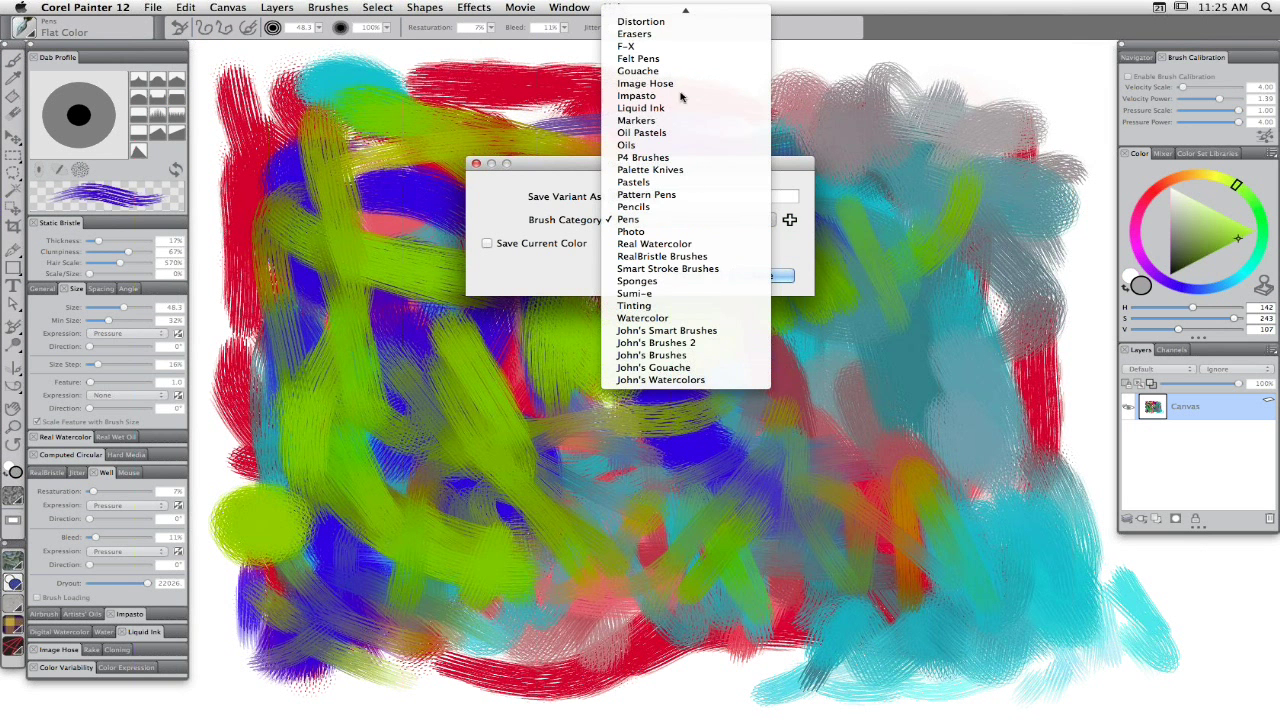
{"action": "mouse_move", "coordinate": [685, 11]}
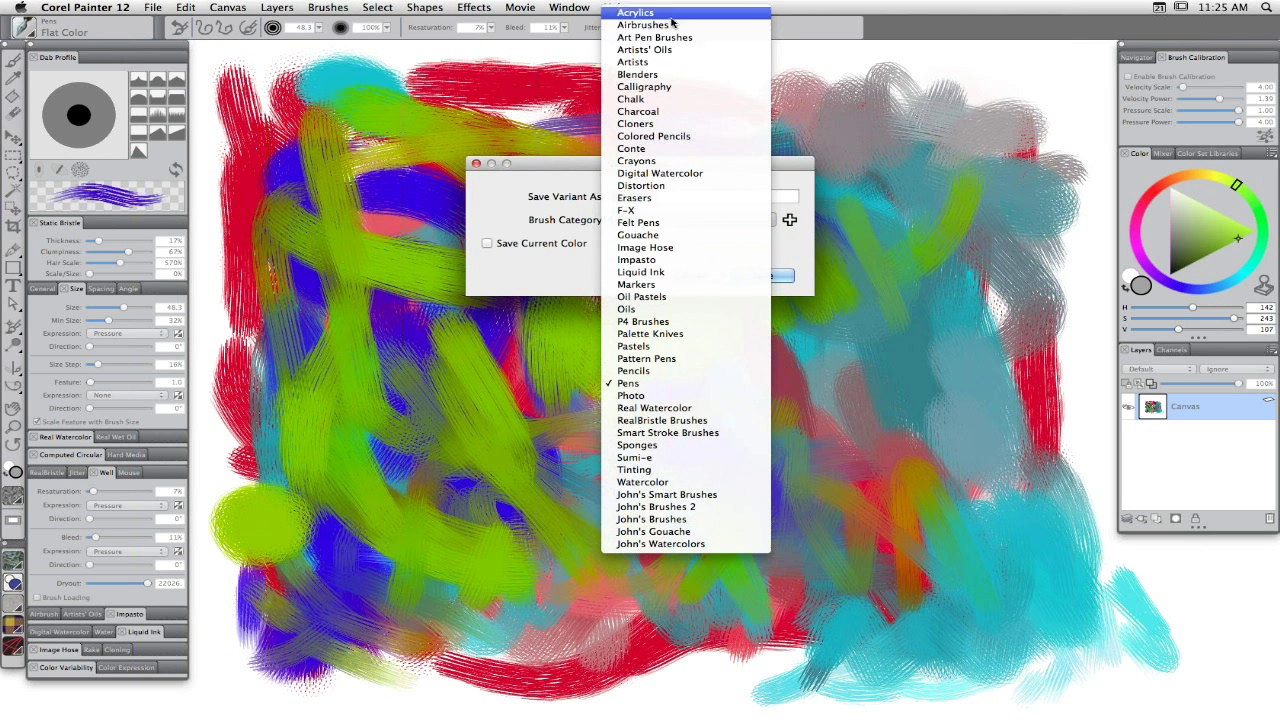
{"action": "left_click", "coordinate": [502, 202]}
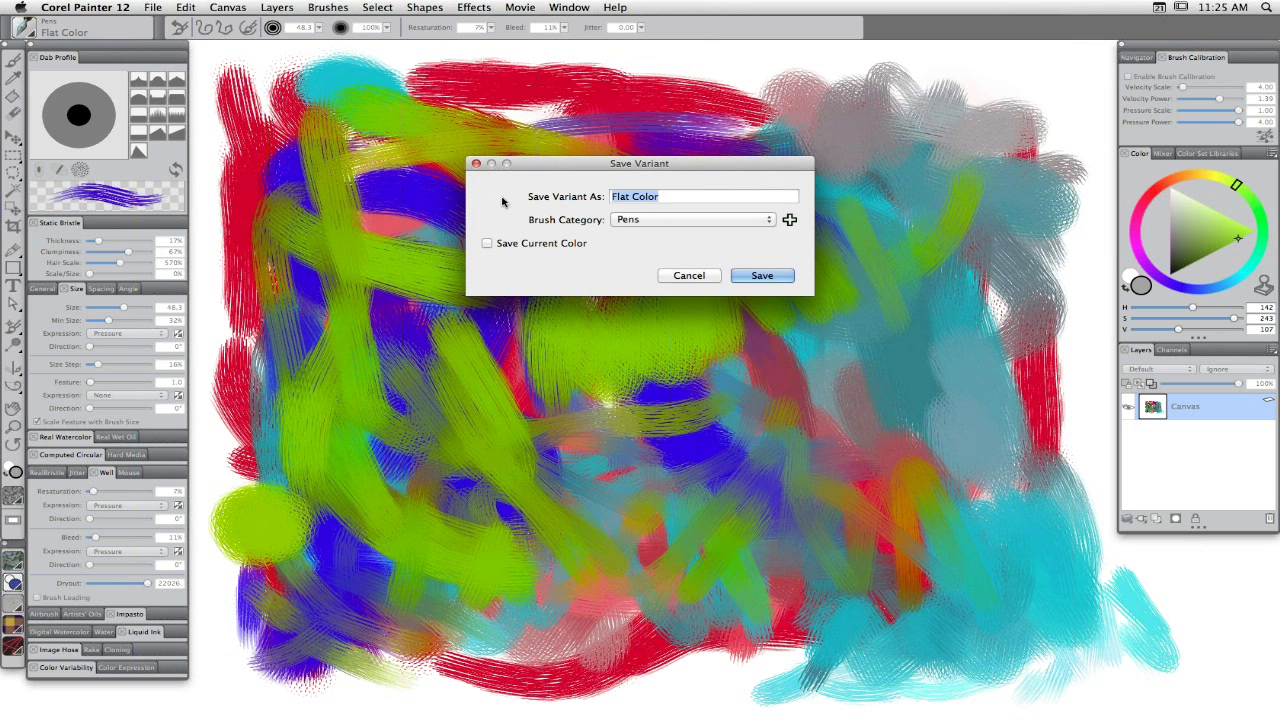
{"action": "left_click", "coordinate": [630, 196]}
{"action": "left_click_drag", "start_coordinate": [664, 196], "coordinate": [595, 196]}
{"action": "type", "text": "John's Example"}
{"action": "left_click", "coordinate": [763, 276]}
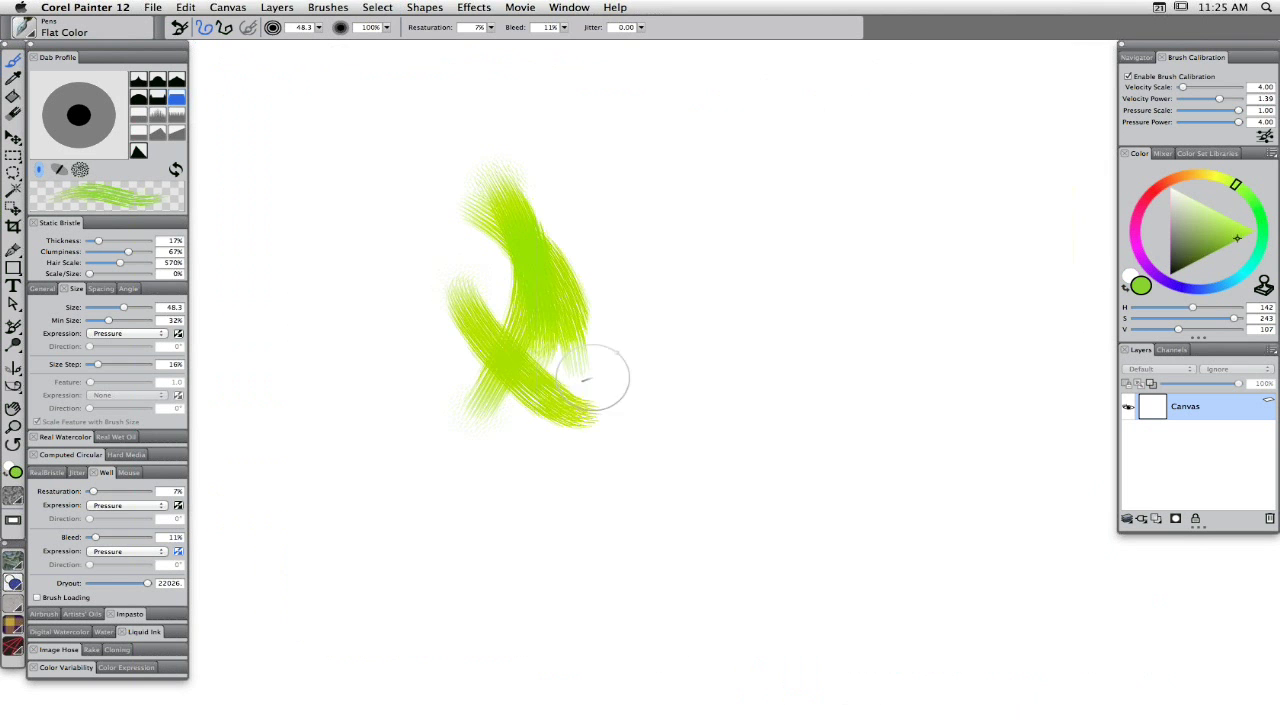
Paint yellow-green bristle strokes of varying pressure across the left and centre of the blank canvas.
{"action": "mouse_move", "coordinate": [586, 371]}
{"action": "left_mouse_down"}
{"action": "mouse_move", "coordinate": [663, 314]}
{"action": "mouse_move", "coordinate": [735, 480]}
{"action": "left_mouse_up"}
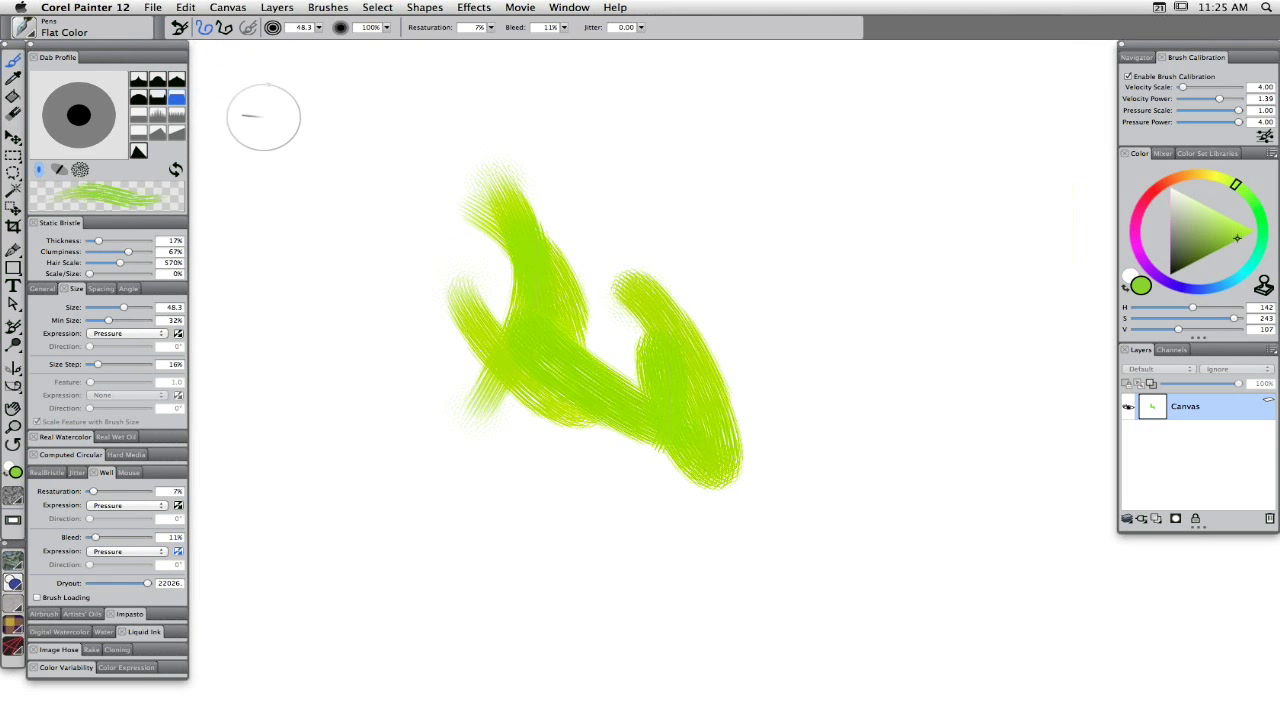
{"action": "left_click_drag", "start_coordinate": [266, 190], "coordinate": [405, 186]}
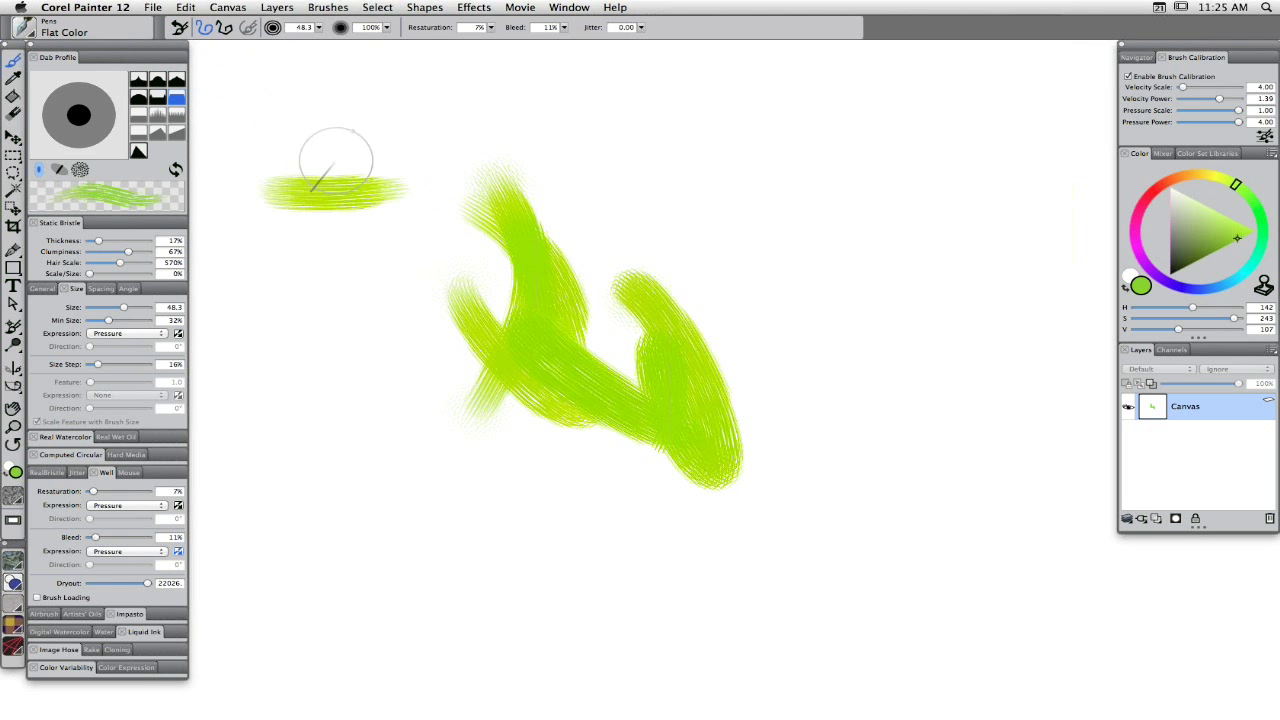
{"action": "left_click_drag", "start_coordinate": [336, 160], "coordinate": [362, 288]}
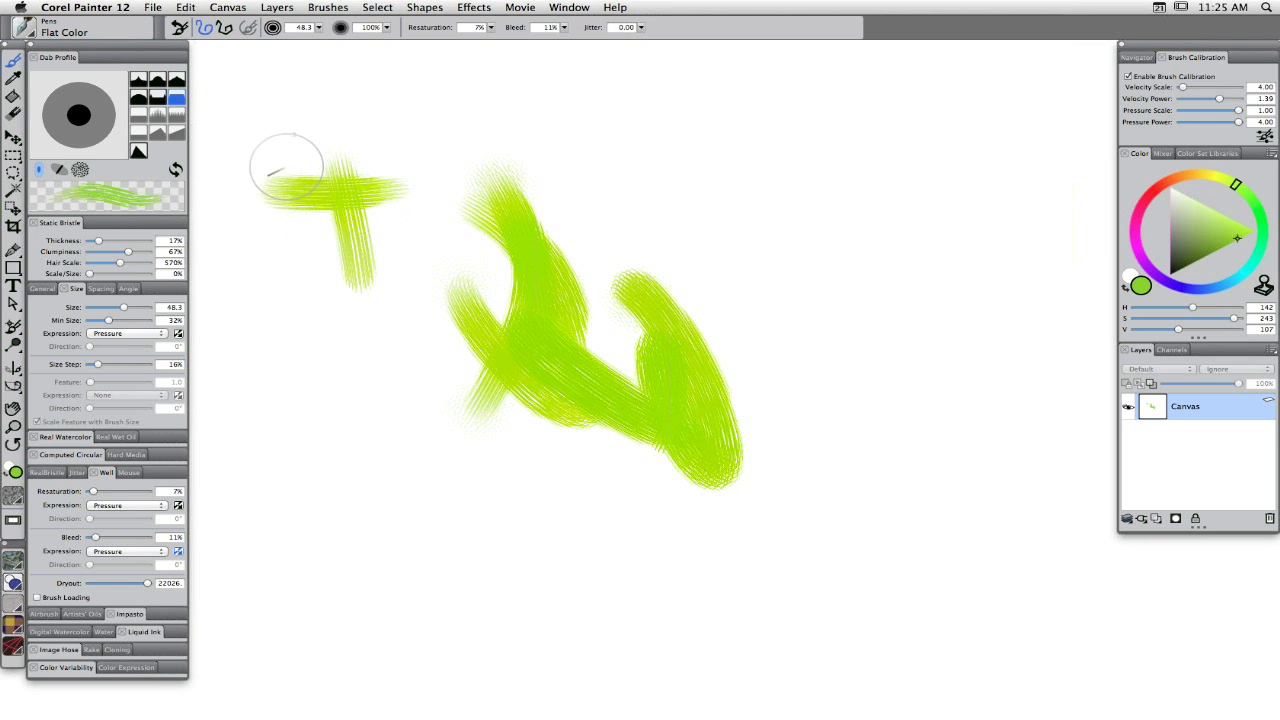
{"action": "mouse_move", "coordinate": [366, 319]}
{"action": "left_mouse_down"}
{"action": "mouse_move", "coordinate": [478, 287]}
{"action": "mouse_move", "coordinate": [366, 444]}
{"action": "mouse_move", "coordinate": [455, 447]}
{"action": "mouse_move", "coordinate": [561, 302]}
{"action": "mouse_move", "coordinate": [586, 511]}
{"action": "mouse_move", "coordinate": [612, 407]}
{"action": "mouse_move", "coordinate": [812, 598]}
{"action": "left_mouse_up"}
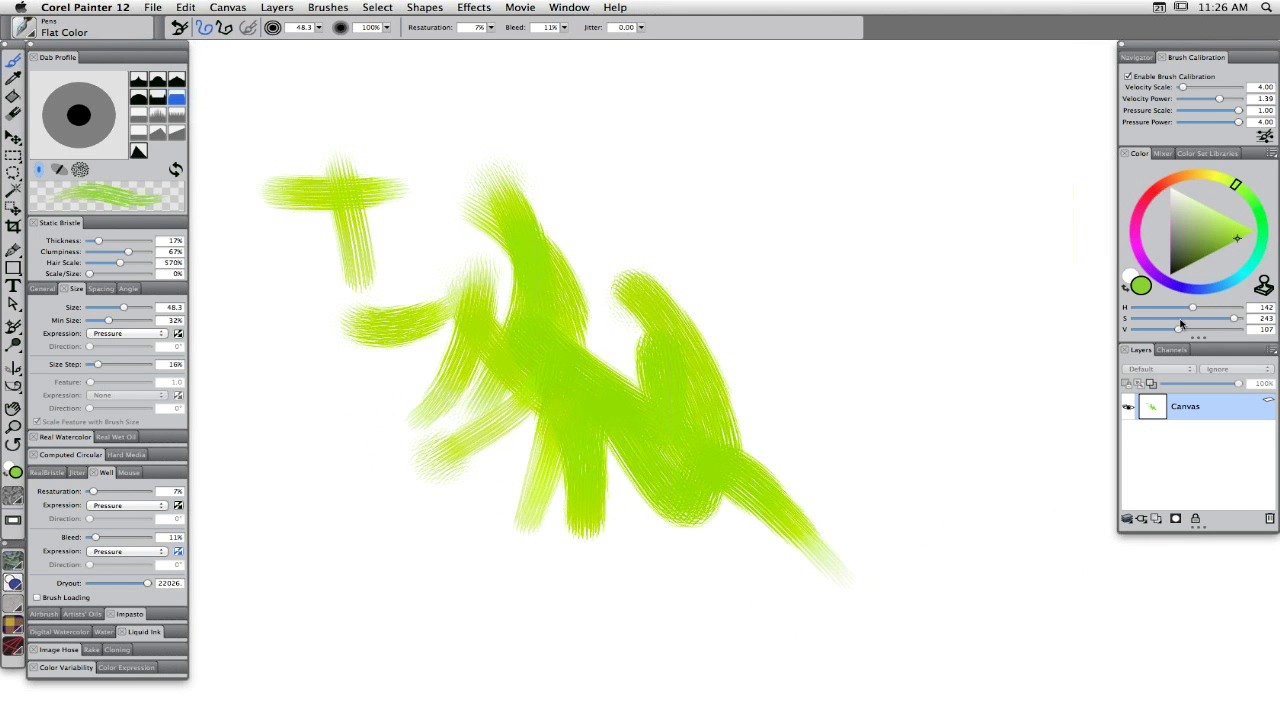
Choose a saturated blue and paint light and heavy bristle strokes over and around the green strokes.
{"action": "left_click", "coordinate": [1185, 290]}
{"action": "left_click_drag", "start_coordinate": [625, 428], "coordinate": [720, 388]}
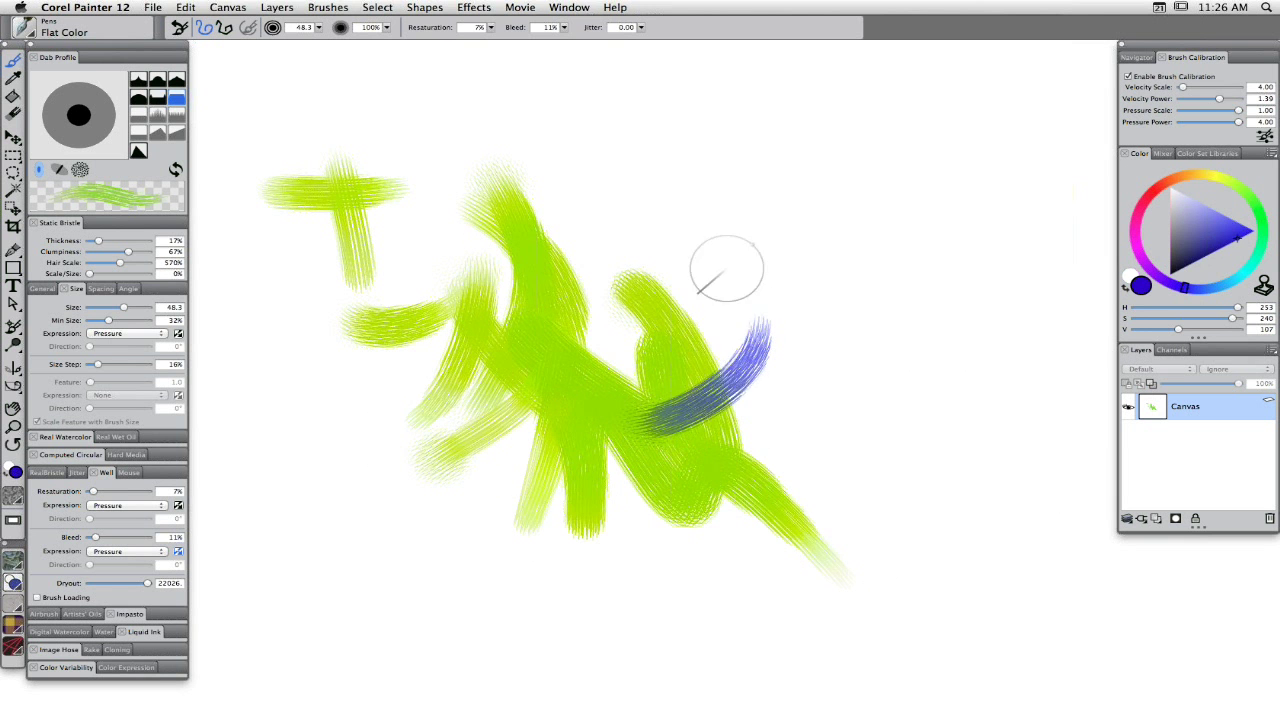
{"action": "mouse_move", "coordinate": [723, 271]}
{"action": "left_mouse_down"}
{"action": "mouse_move", "coordinate": [715, 327]}
{"action": "mouse_move", "coordinate": [600, 350]}
{"action": "mouse_move", "coordinate": [610, 290]}
{"action": "mouse_move", "coordinate": [670, 280]}
{"action": "mouse_move", "coordinate": [595, 385]}
{"action": "left_mouse_up"}
{"action": "left_click_drag", "start_coordinate": [549, 181], "coordinate": [590, 355]}
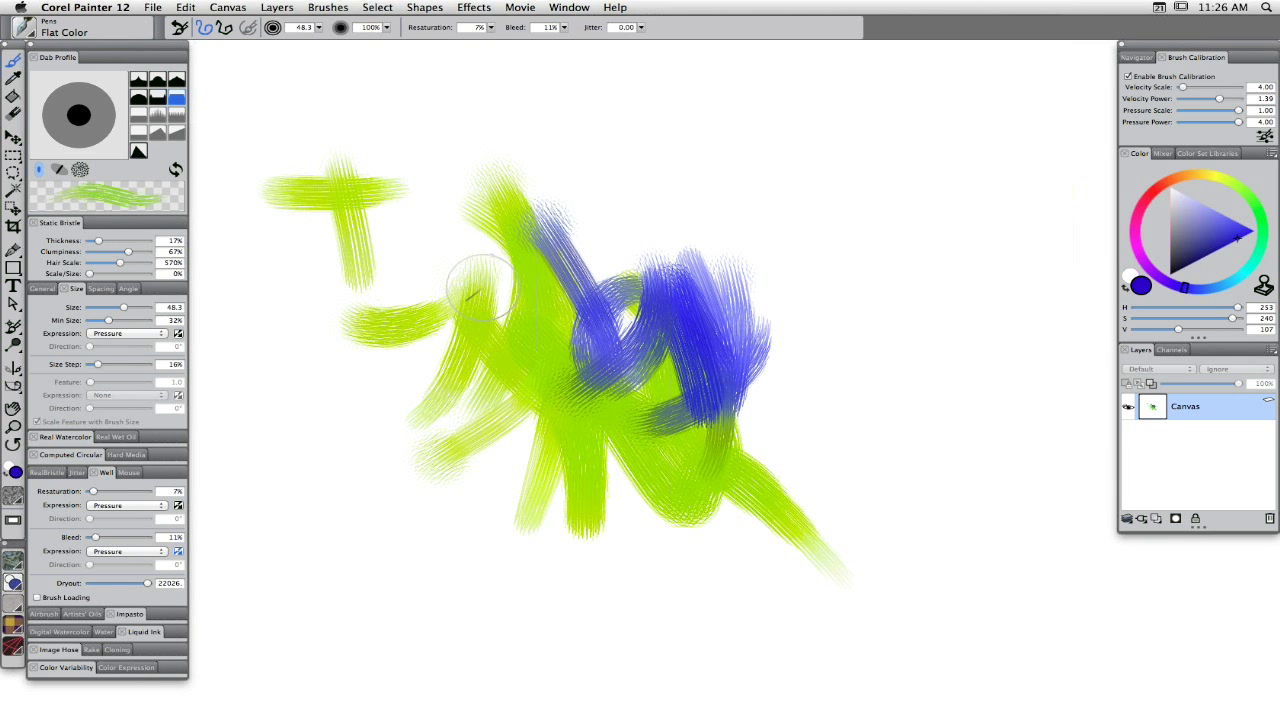
{"action": "left_click_drag", "start_coordinate": [472, 272], "coordinate": [532, 264]}
{"action": "mouse_move", "coordinate": [460, 192]}
{"action": "left_mouse_down"}
{"action": "mouse_move", "coordinate": [426, 233]}
{"action": "mouse_move", "coordinate": [415, 281]}
{"action": "left_mouse_up"}
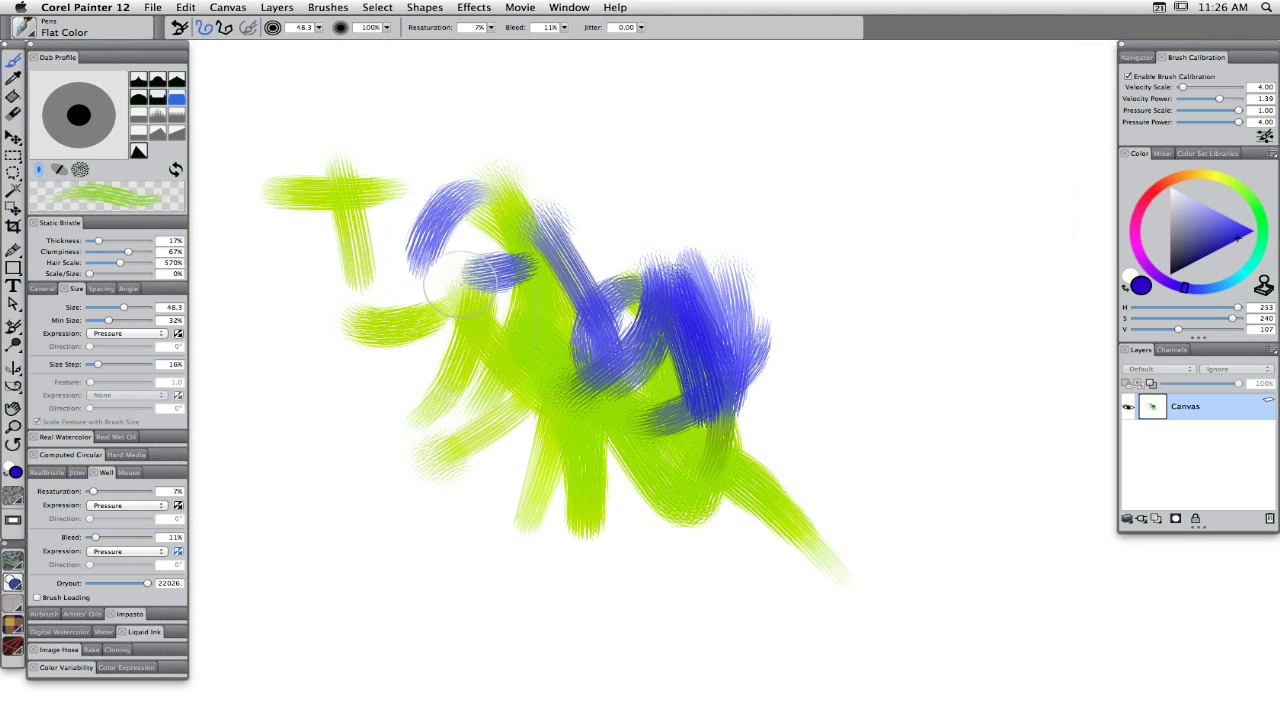
{"action": "mouse_move", "coordinate": [410, 358]}
{"action": "left_mouse_down"}
{"action": "mouse_move", "coordinate": [406, 391]}
{"action": "mouse_move", "coordinate": [445, 430]}
{"action": "left_mouse_up"}
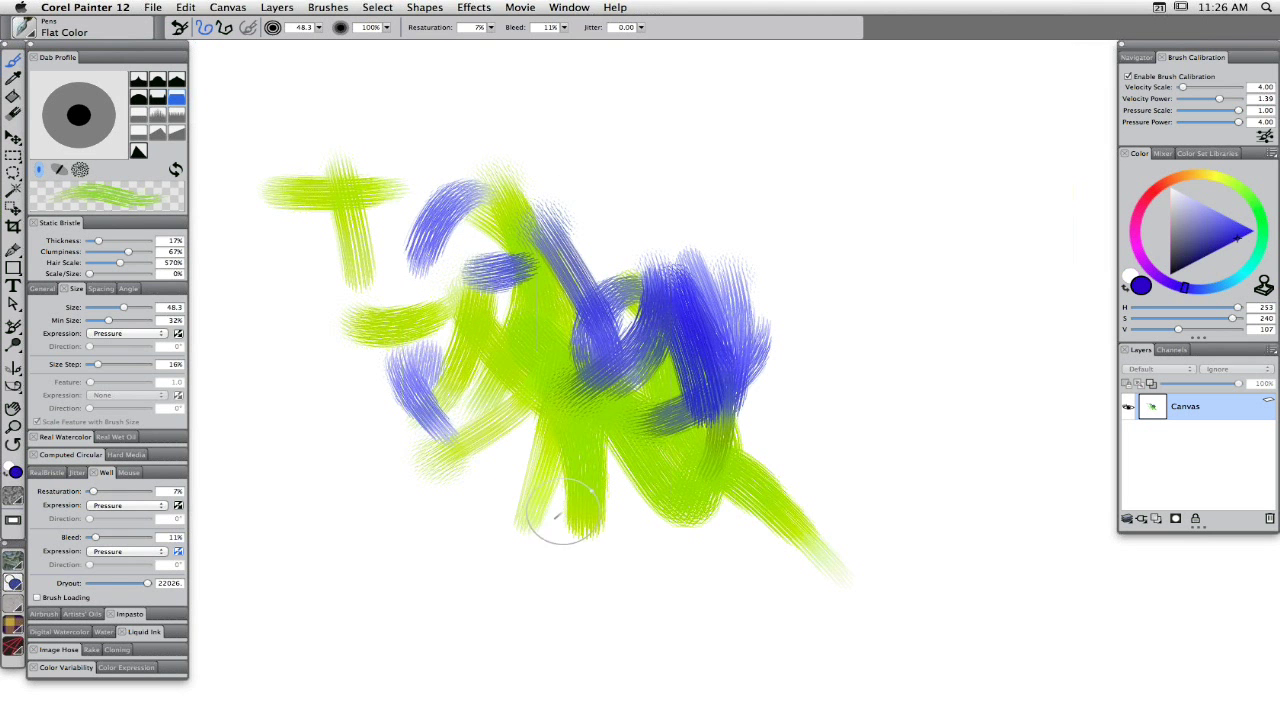
{"action": "mouse_move", "coordinate": [515, 472]}
{"action": "left_mouse_down"}
{"action": "mouse_move", "coordinate": [450, 385]}
{"action": "mouse_move", "coordinate": [535, 512]}
{"action": "left_mouse_up"}
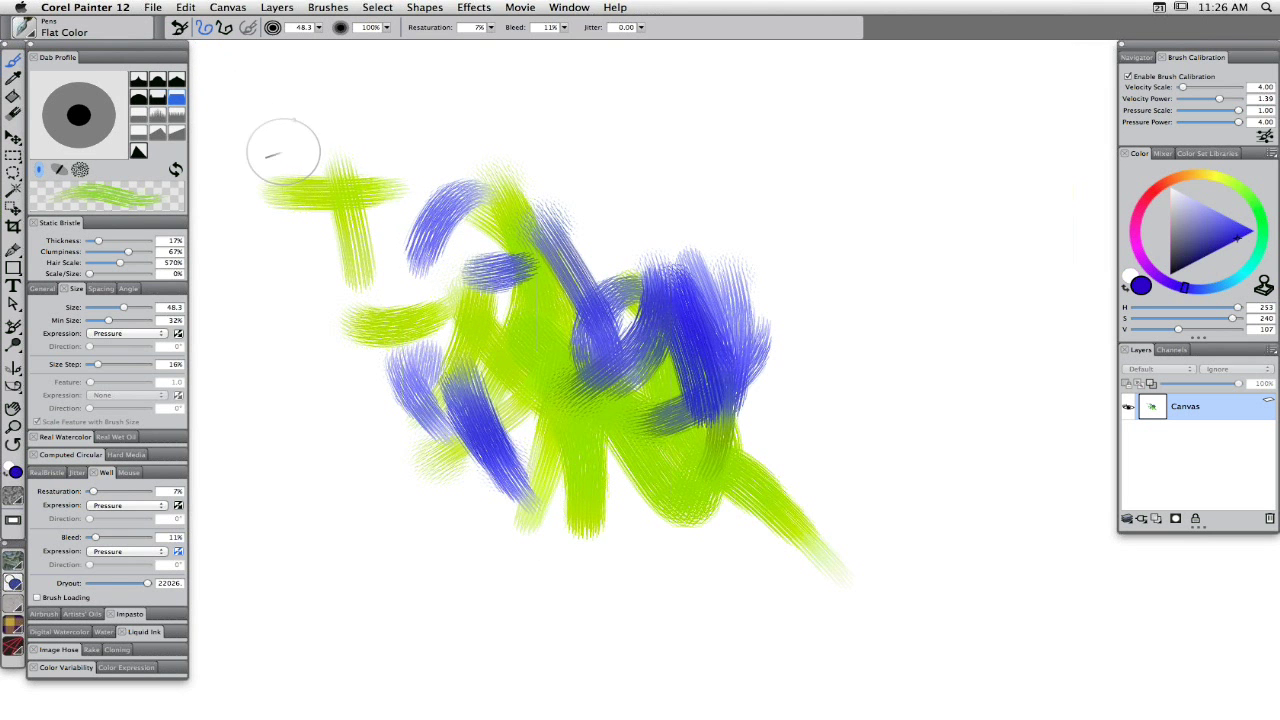
Reset the Flat Color variant to its default settings and paint thick solid blue strokes across the upper canvas.
{"action": "left_click", "coordinate": [180, 30]}
{"action": "left_click_drag", "start_coordinate": [500, 145], "coordinate": [580, 145]}
{"action": "mouse_move", "coordinate": [678, 100]}
{"action": "left_mouse_down"}
{"action": "mouse_move", "coordinate": [709, 177]}
{"action": "mouse_move", "coordinate": [766, 120]}
{"action": "mouse_move", "coordinate": [980, 172]}
{"action": "left_mouse_up"}
{"action": "mouse_move", "coordinate": [585, 165]}
{"action": "left_mouse_down"}
{"action": "mouse_move", "coordinate": [515, 232]}
{"action": "mouse_move", "coordinate": [375, 268]}
{"action": "left_mouse_up"}
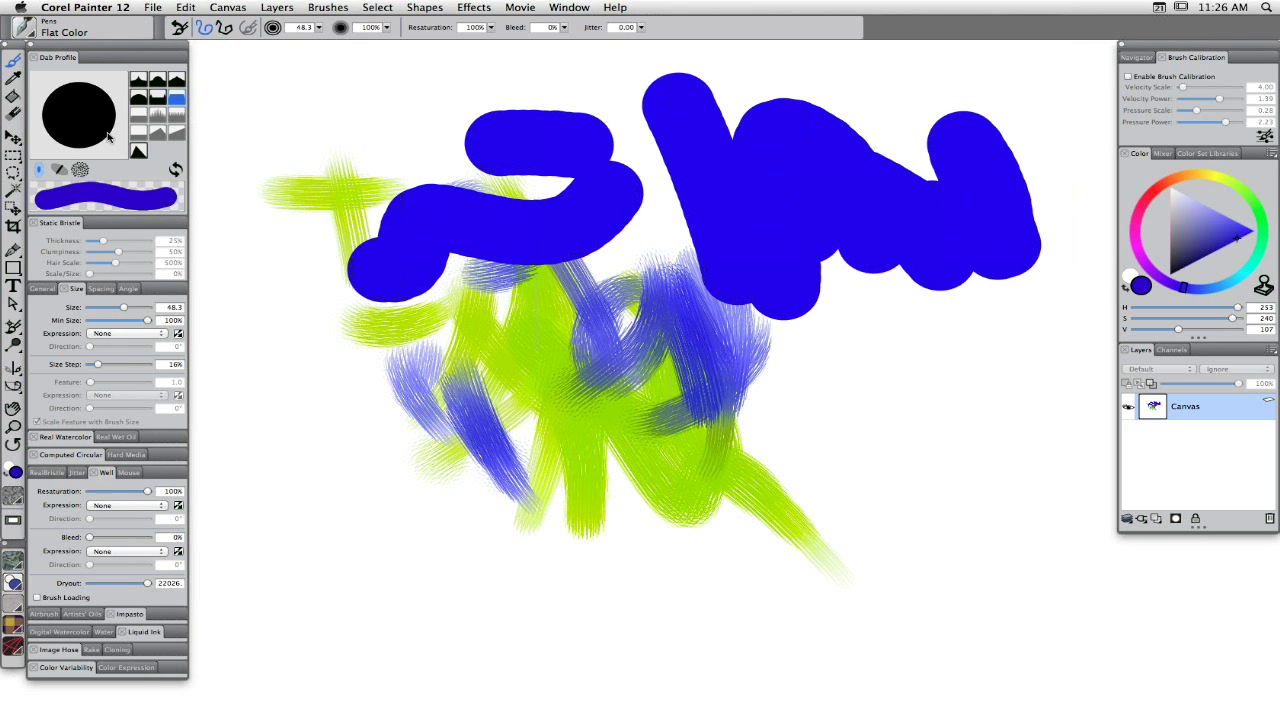
Select the newly saved example variant from the Pens category and paint blue bristle strokes over the left side and lower half of the canvas.
{"action": "left_click", "coordinate": [28, 38]}
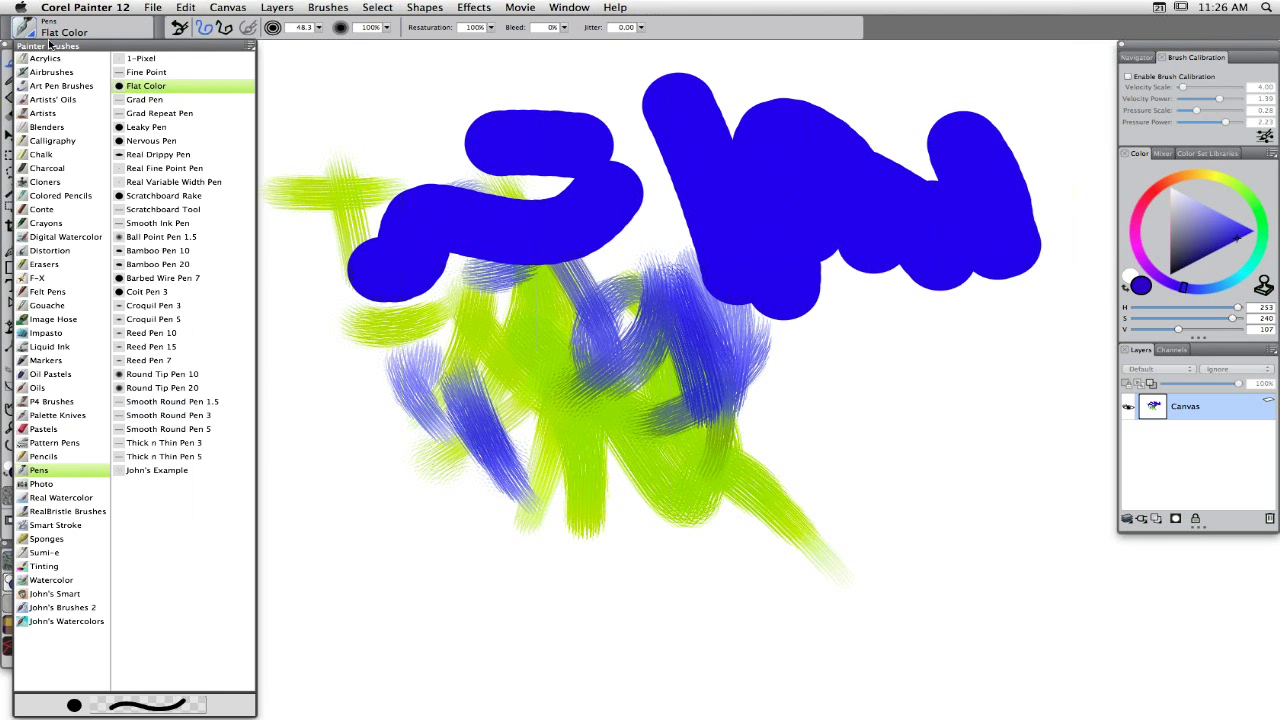
{"action": "left_click", "coordinate": [150, 472]}
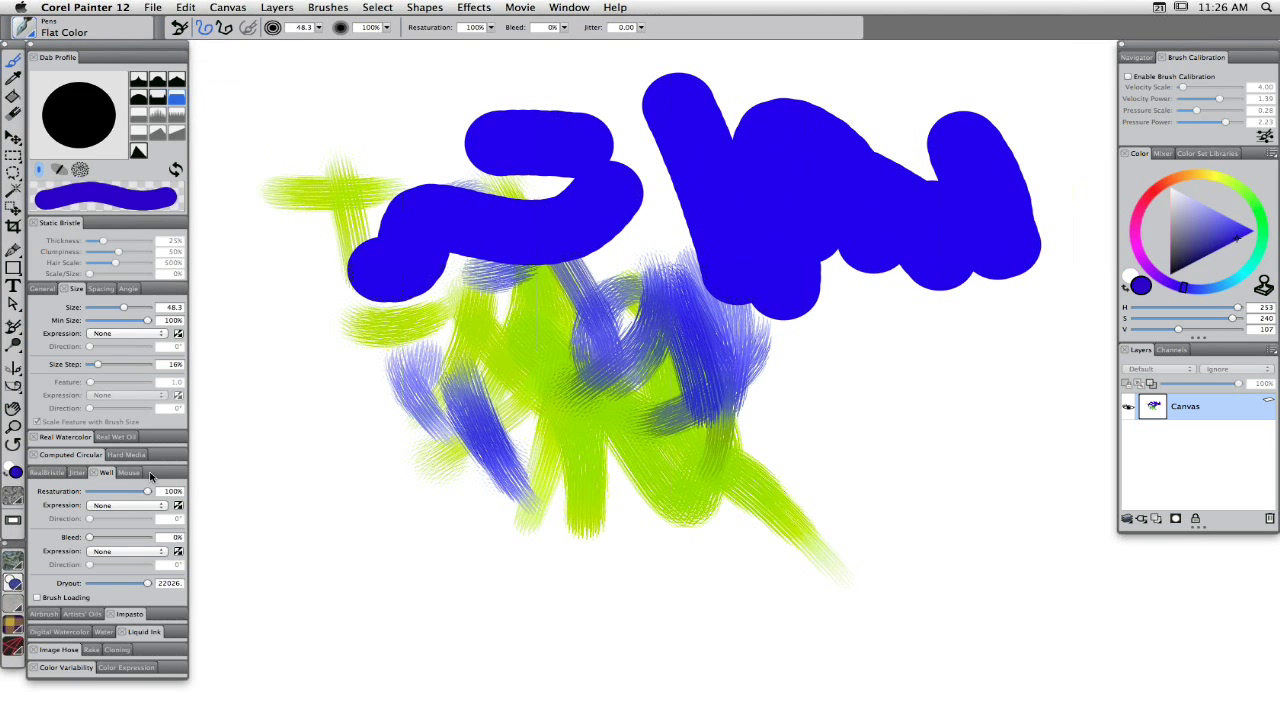
{"action": "left_click_drag", "start_coordinate": [315, 400], "coordinate": [505, 560]}
{"action": "left_click_drag", "start_coordinate": [310, 550], "coordinate": [560, 590]}
{"action": "mouse_move", "coordinate": [610, 385]}
{"action": "left_mouse_down"}
{"action": "mouse_move", "coordinate": [655, 548]}
{"action": "mouse_move", "coordinate": [809, 406]}
{"action": "mouse_move", "coordinate": [749, 583]}
{"action": "mouse_move", "coordinate": [777, 571]}
{"action": "mouse_move", "coordinate": [575, 558]}
{"action": "mouse_move", "coordinate": [530, 390]}
{"action": "mouse_move", "coordinate": [560, 310]}
{"action": "mouse_move", "coordinate": [400, 245]}
{"action": "mouse_move", "coordinate": [408, 285]}
{"action": "mouse_move", "coordinate": [334, 374]}
{"action": "mouse_move", "coordinate": [366, 263]}
{"action": "mouse_move", "coordinate": [268, 209]}
{"action": "mouse_move", "coordinate": [328, 520]}
{"action": "left_mouse_up"}
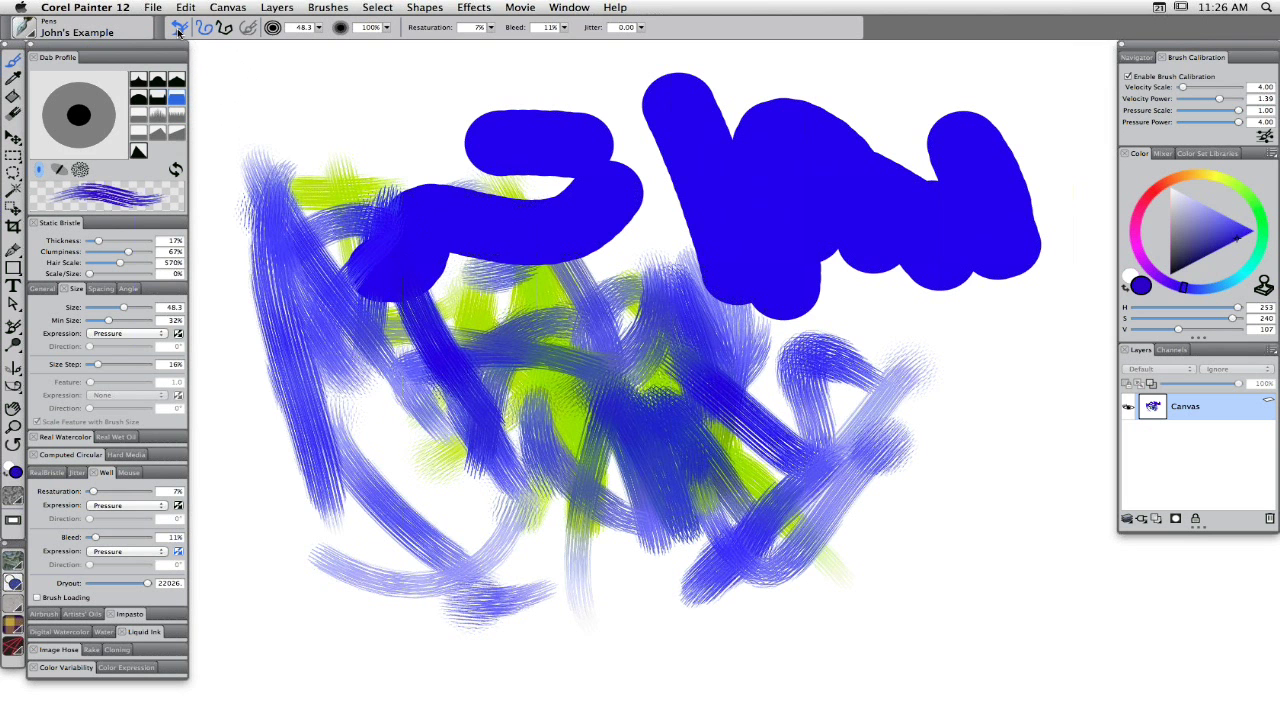
Move the saved example variant to the top of the Pens variant list and paint more blue strokes over the left and upper-left canvas.
{"action": "left_click", "coordinate": [38, 35]}
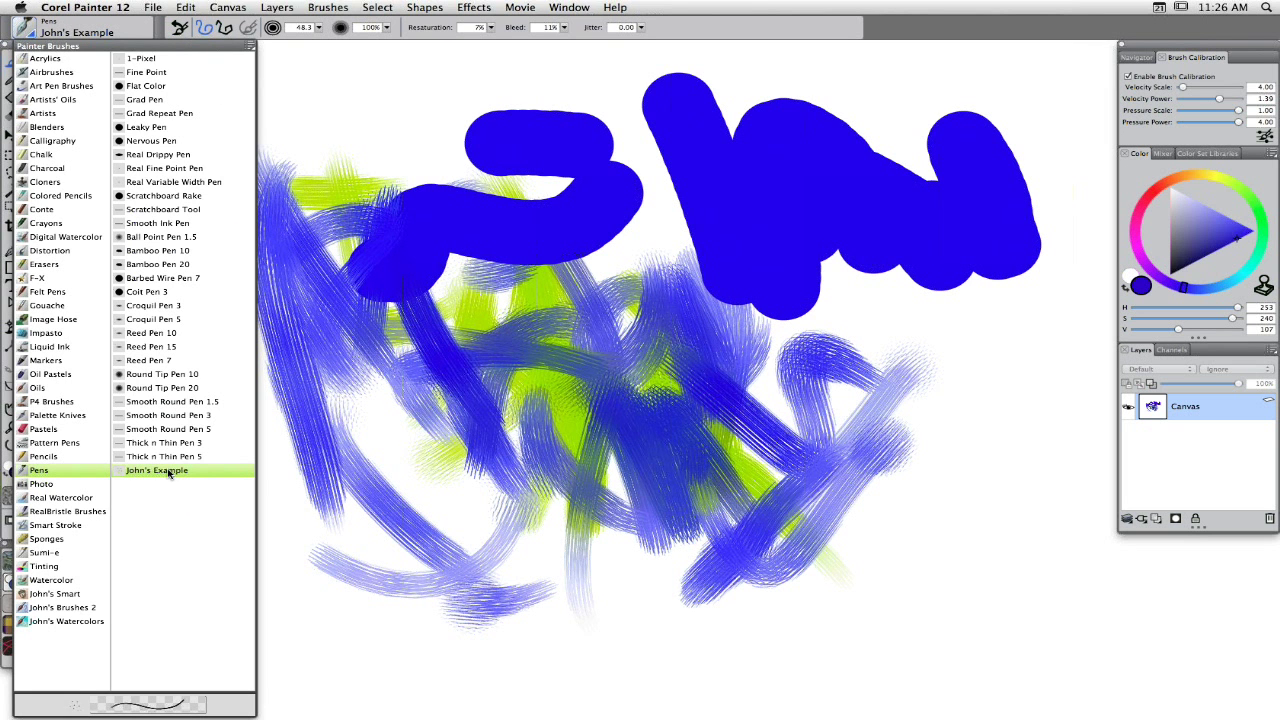
{"action": "left_click_drag", "start_coordinate": [167, 473], "coordinate": [142, 54]}
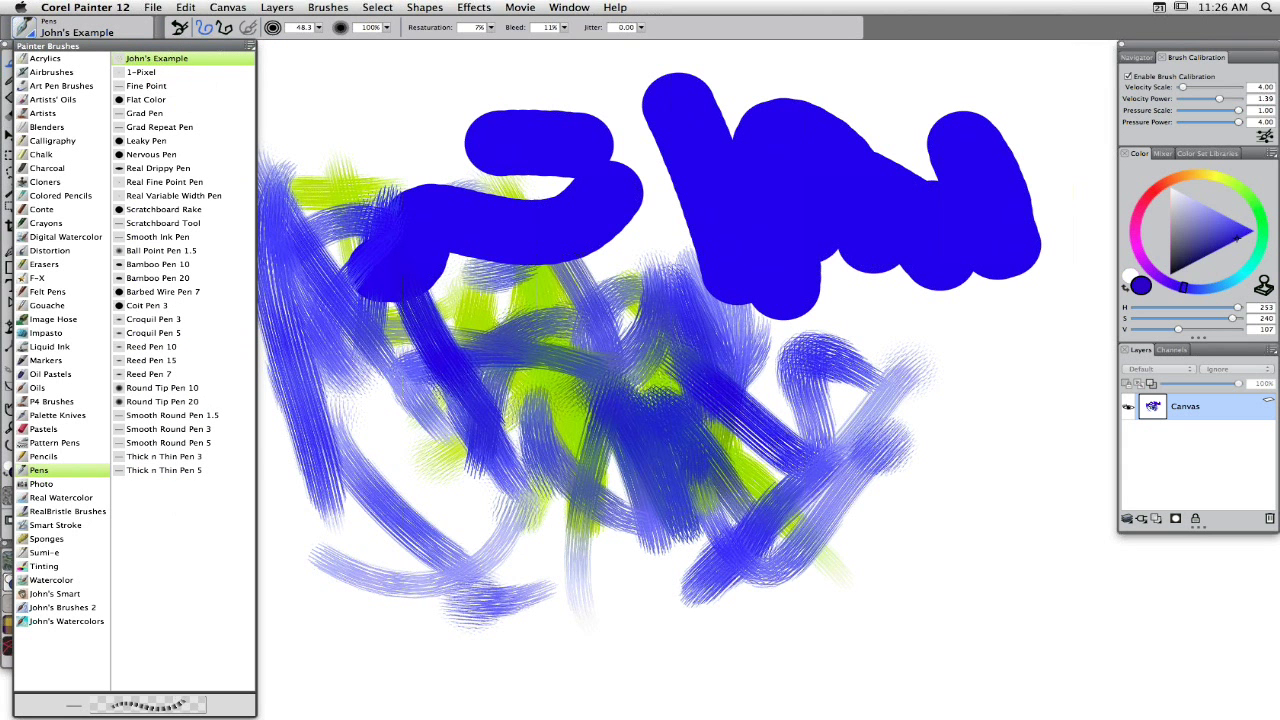
{"action": "left_click", "coordinate": [443, 77]}
{"action": "mouse_move", "coordinate": [386, 100]}
{"action": "left_mouse_down"}
{"action": "mouse_move", "coordinate": [286, 194]}
{"action": "mouse_move", "coordinate": [535, 385]}
{"action": "mouse_move", "coordinate": [470, 520]}
{"action": "mouse_move", "coordinate": [360, 330]}
{"action": "mouse_move", "coordinate": [300, 580]}
{"action": "mouse_move", "coordinate": [320, 450]}
{"action": "left_mouse_up"}
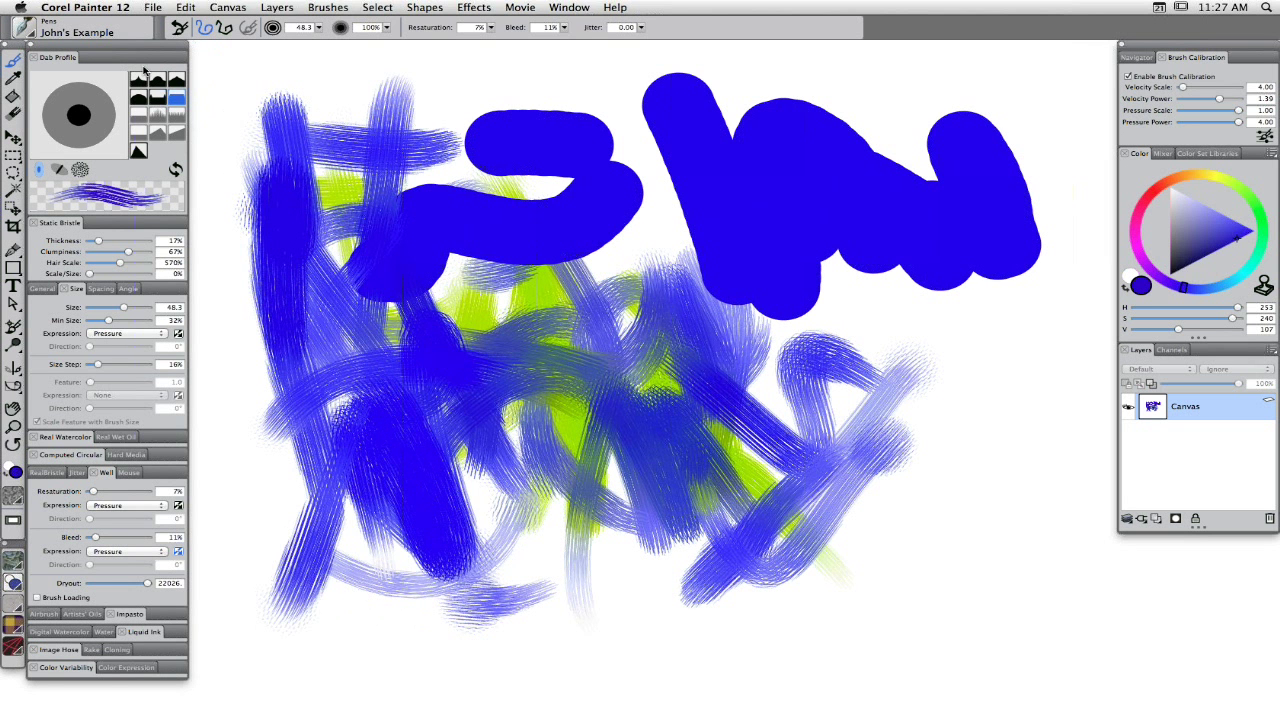
{"action": "mouse_move", "coordinate": [340, 98]}
{"action": "left_mouse_down"}
{"action": "mouse_move", "coordinate": [772, 95]}
{"action": "mouse_move", "coordinate": [637, 95]}
{"action": "mouse_move", "coordinate": [630, 265]}
{"action": "left_mouse_up"}
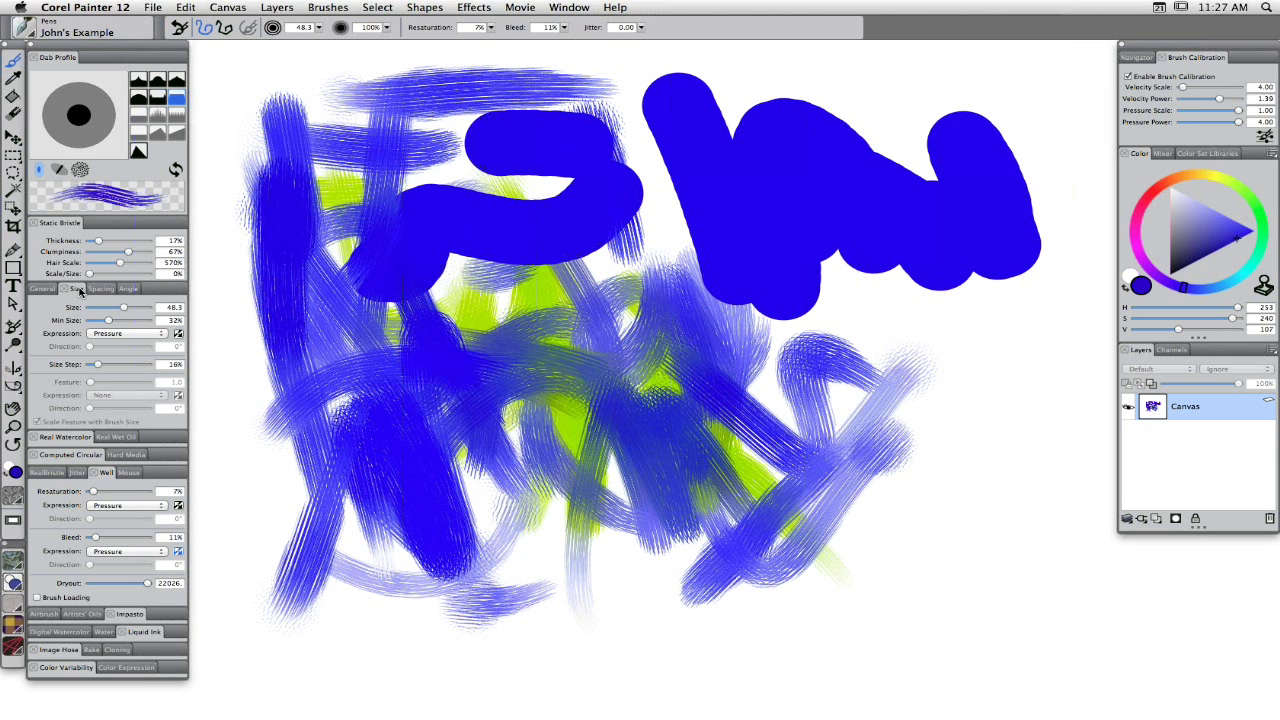
Examine the brush library's management options, including brush category, Import, Export and Category Display, along with the Pens variant list.
{"action": "left_click", "coordinate": [30, 35]}
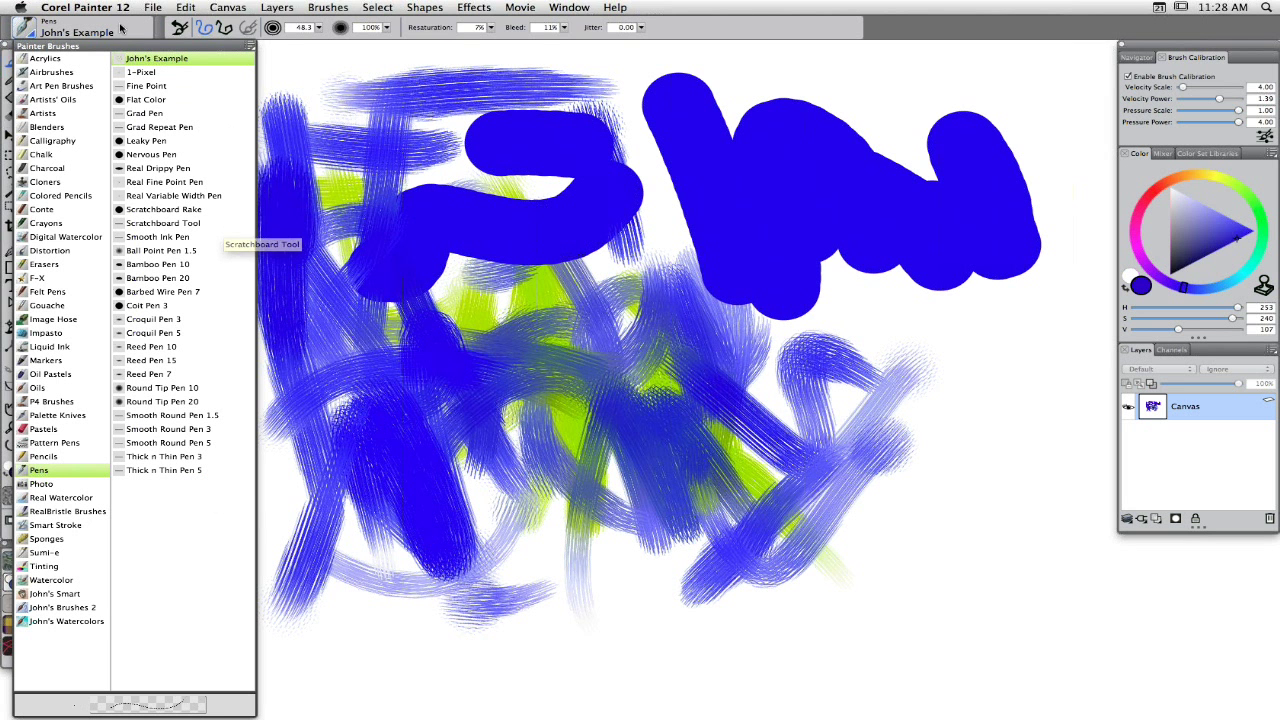
{"action": "left_click", "coordinate": [251, 47]}
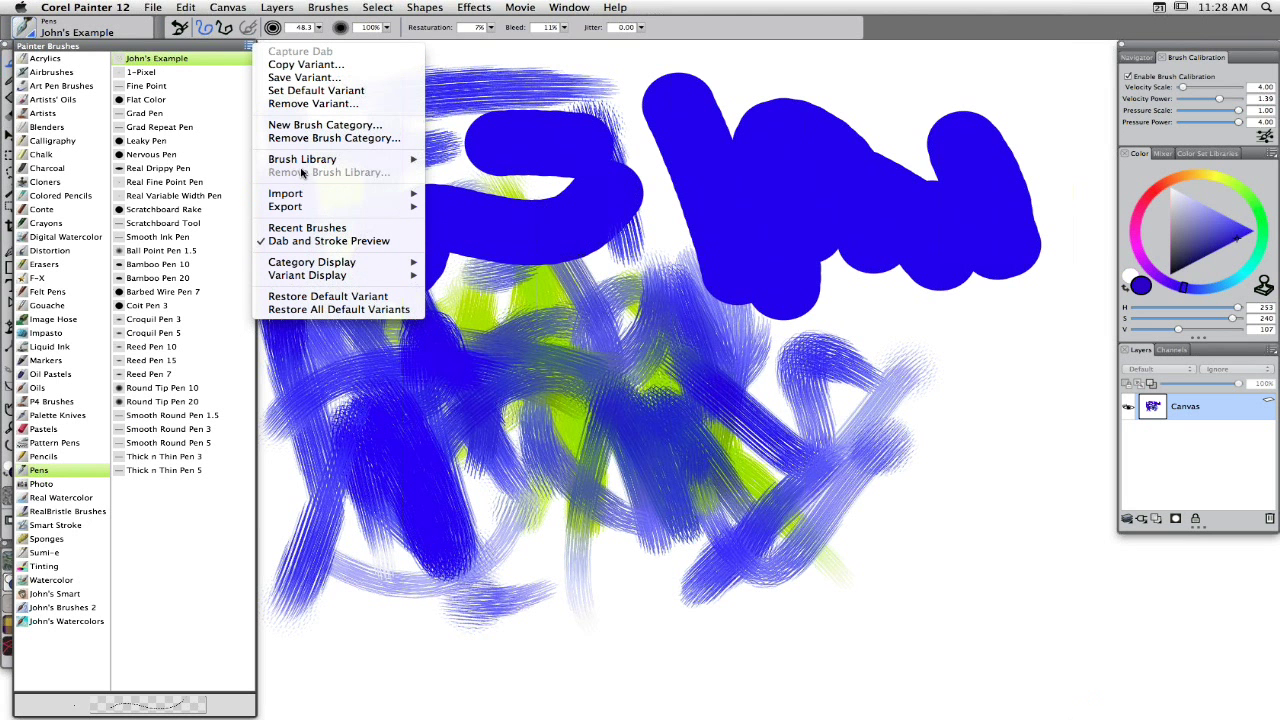
{"action": "mouse_move", "coordinate": [305, 167]}
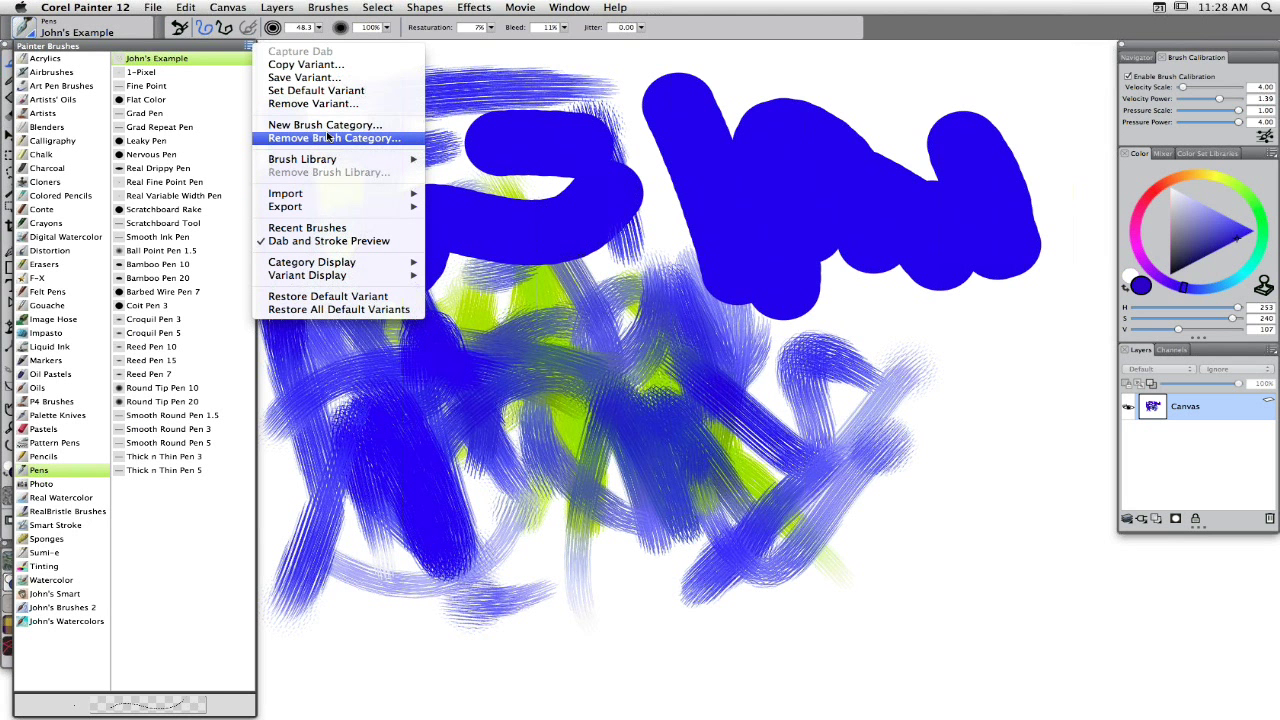
{"action": "left_click", "coordinate": [195, 48]}
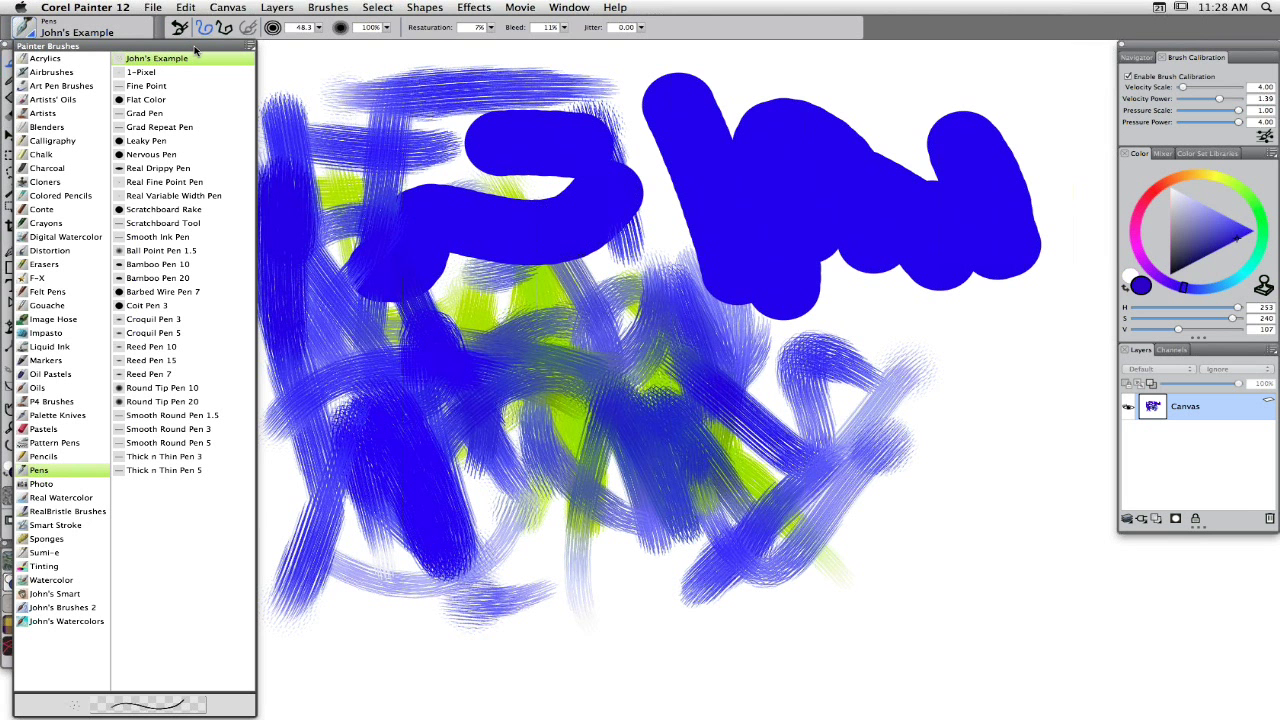
{"action": "left_click", "coordinate": [251, 48]}
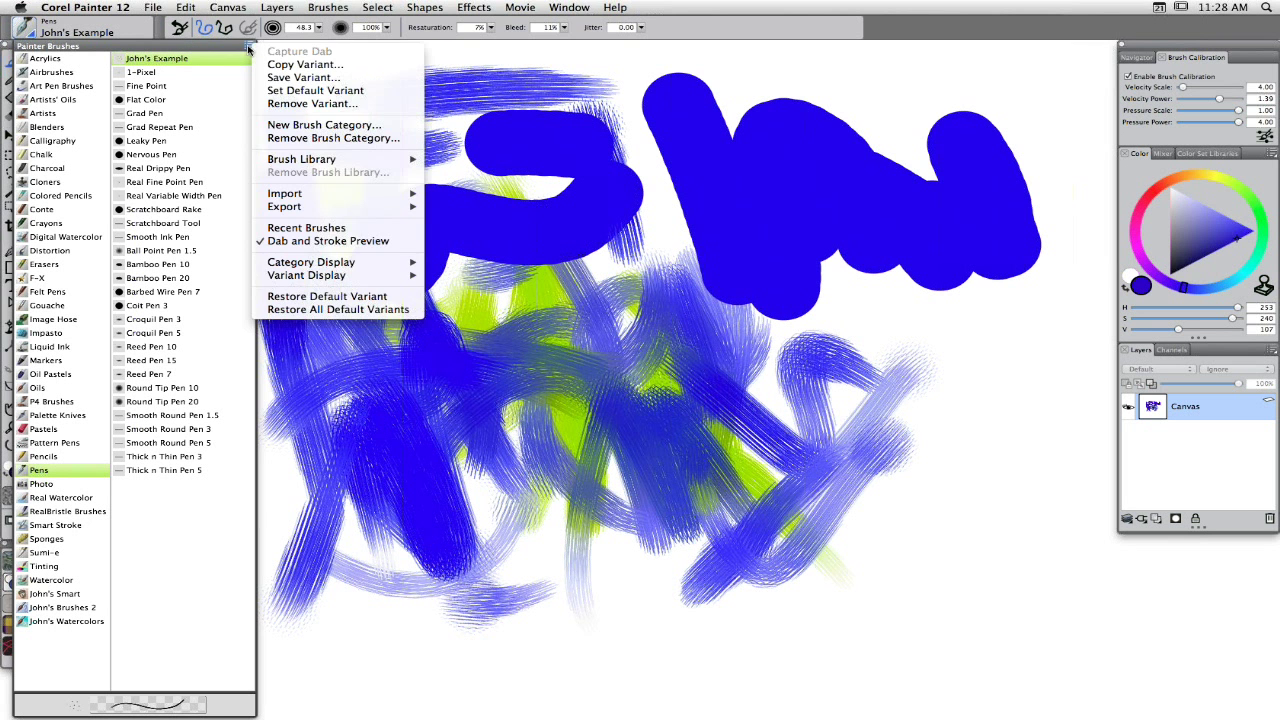
{"action": "mouse_move", "coordinate": [340, 213]}
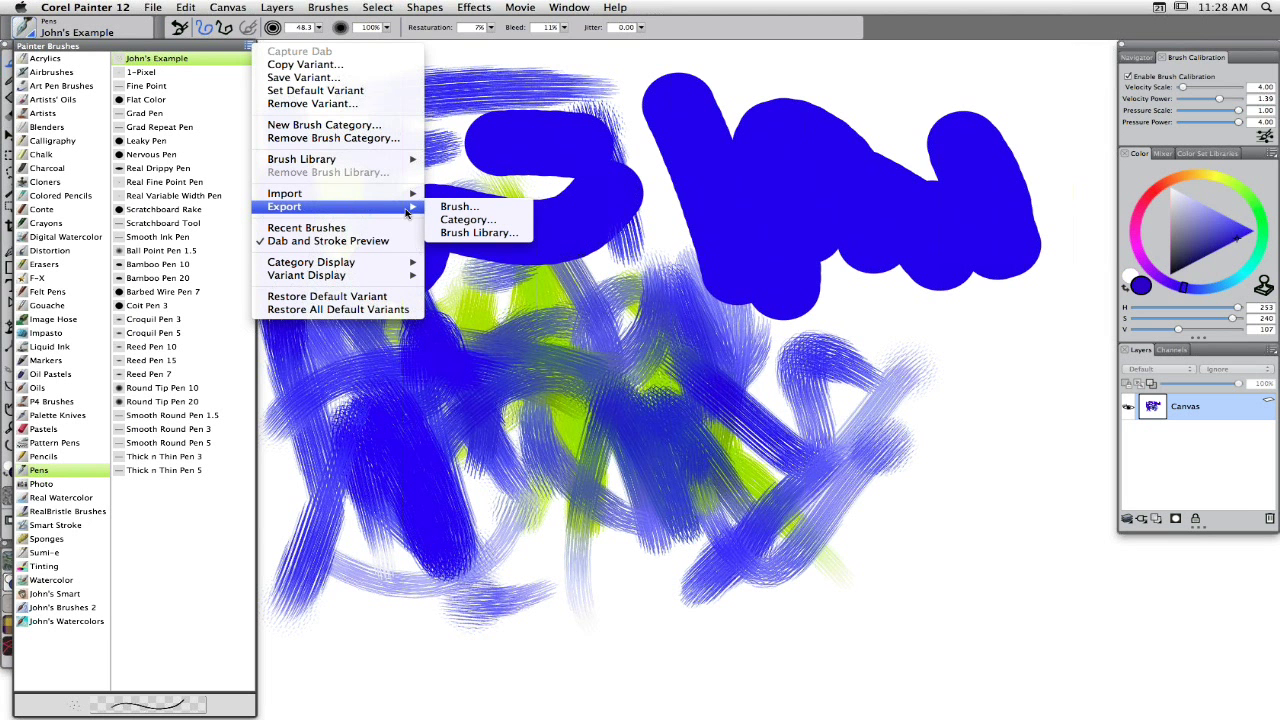
{"action": "left_click", "coordinate": [469, 208]}
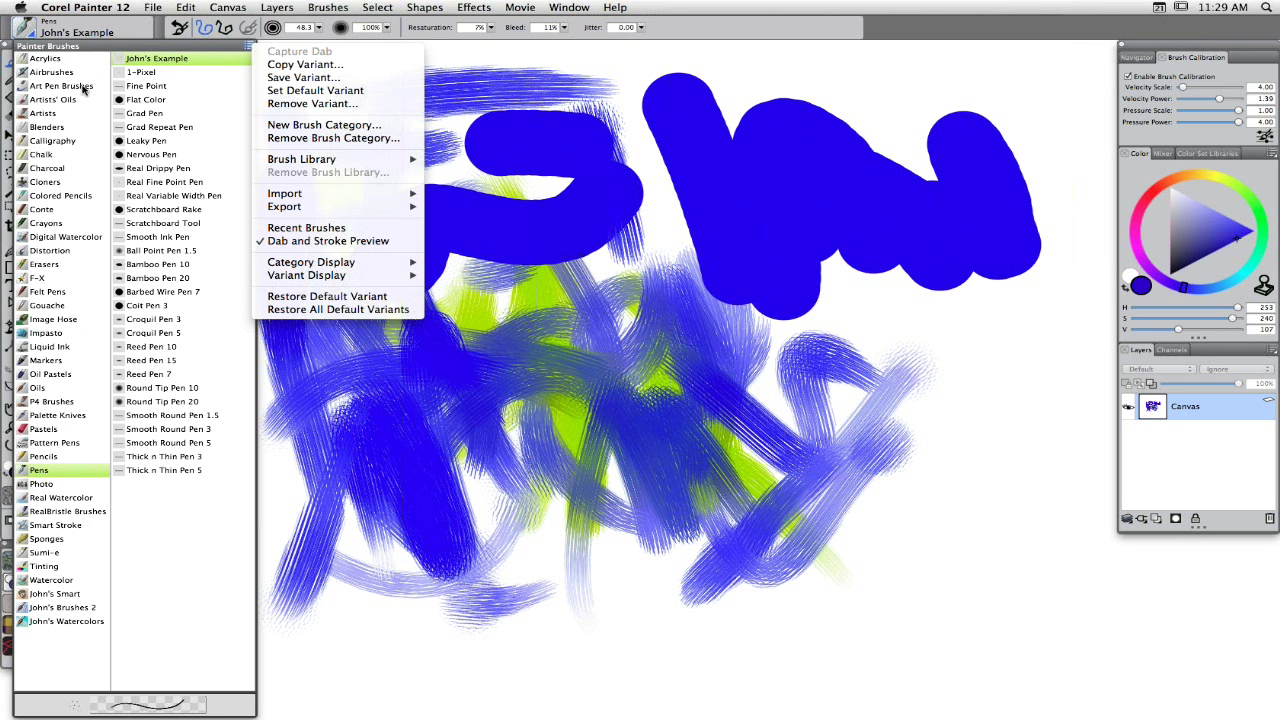
{"action": "mouse_move", "coordinate": [305, 264]}
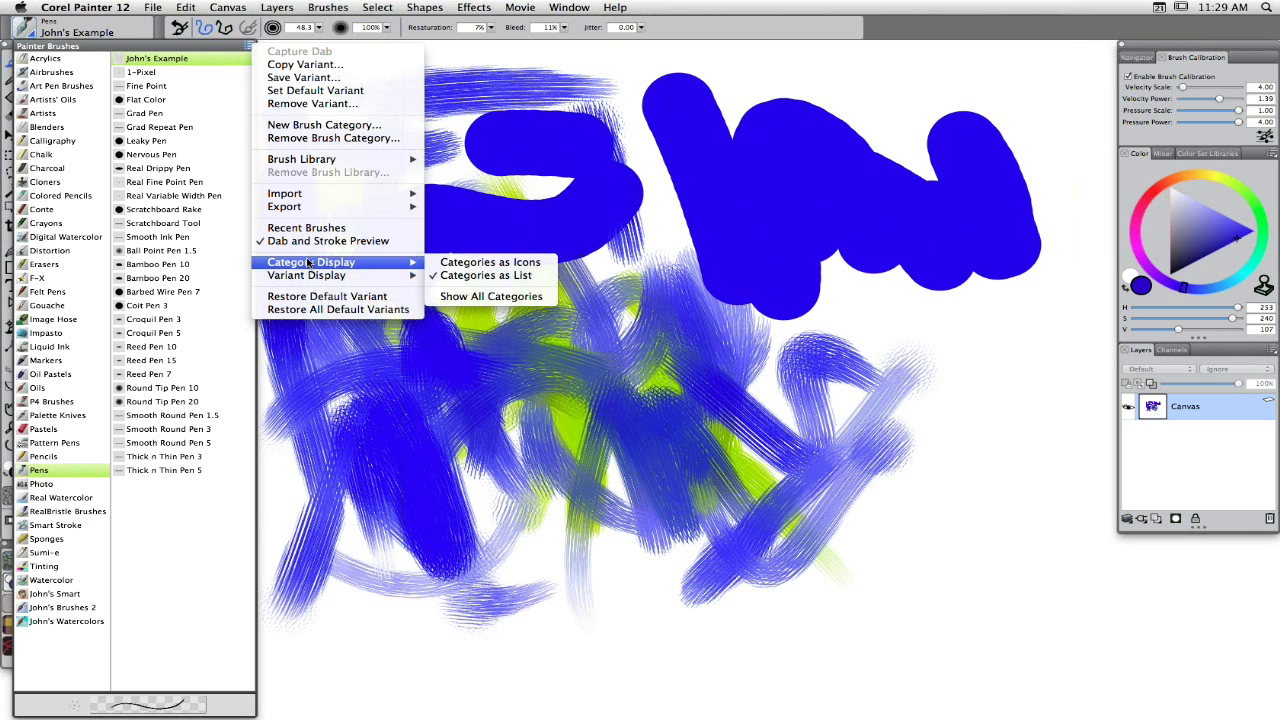
{"action": "mouse_move", "coordinate": [294, 207]}
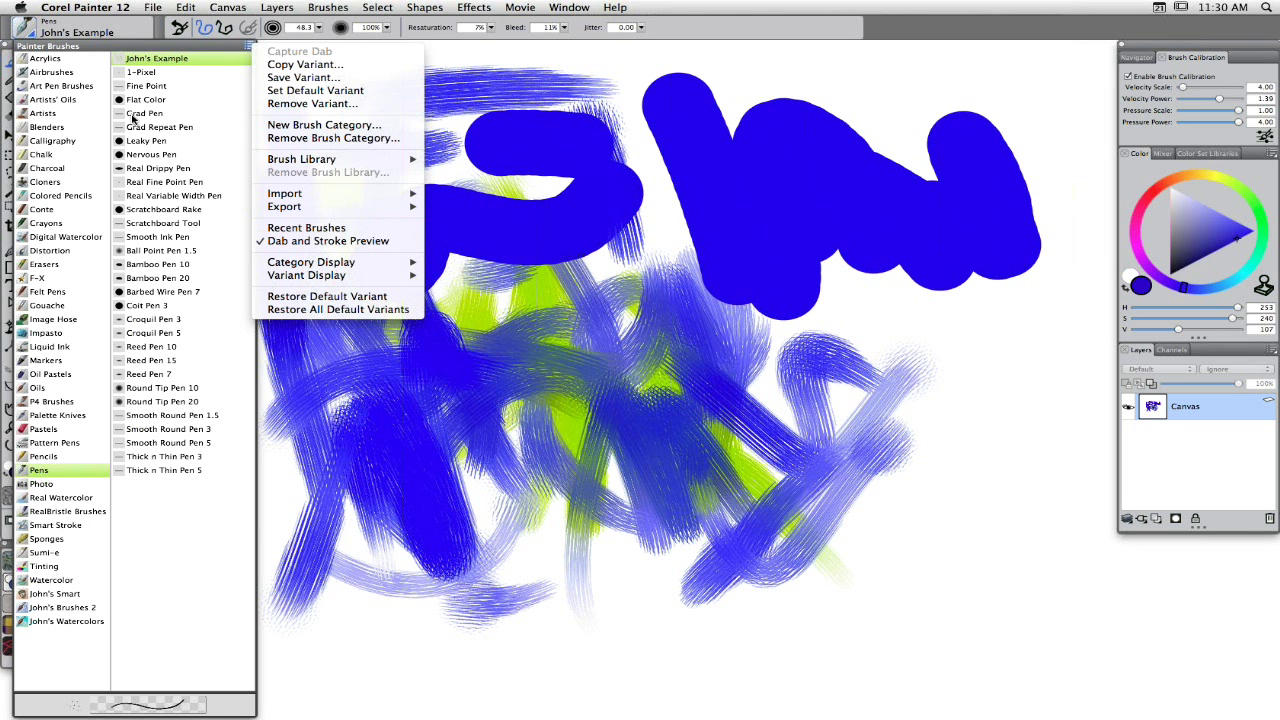
{"action": "left_click", "coordinate": [128, 48]}
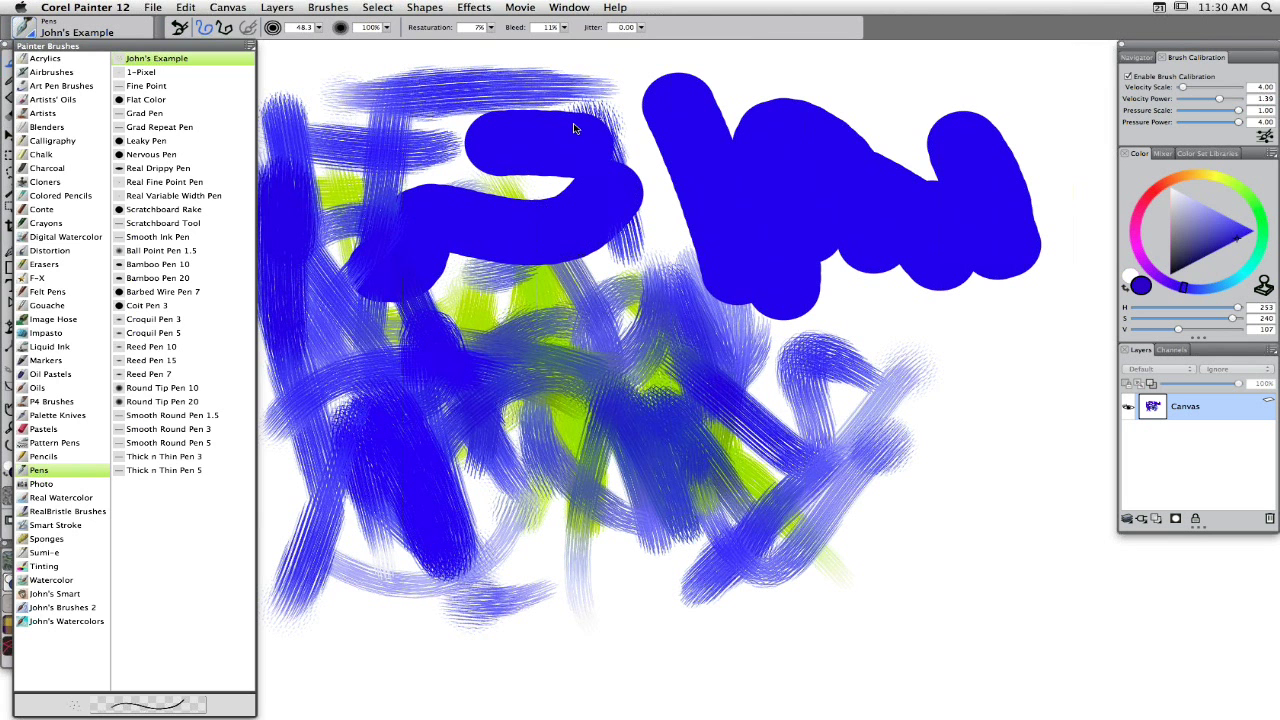
{"action": "key", "text": "super+b"}
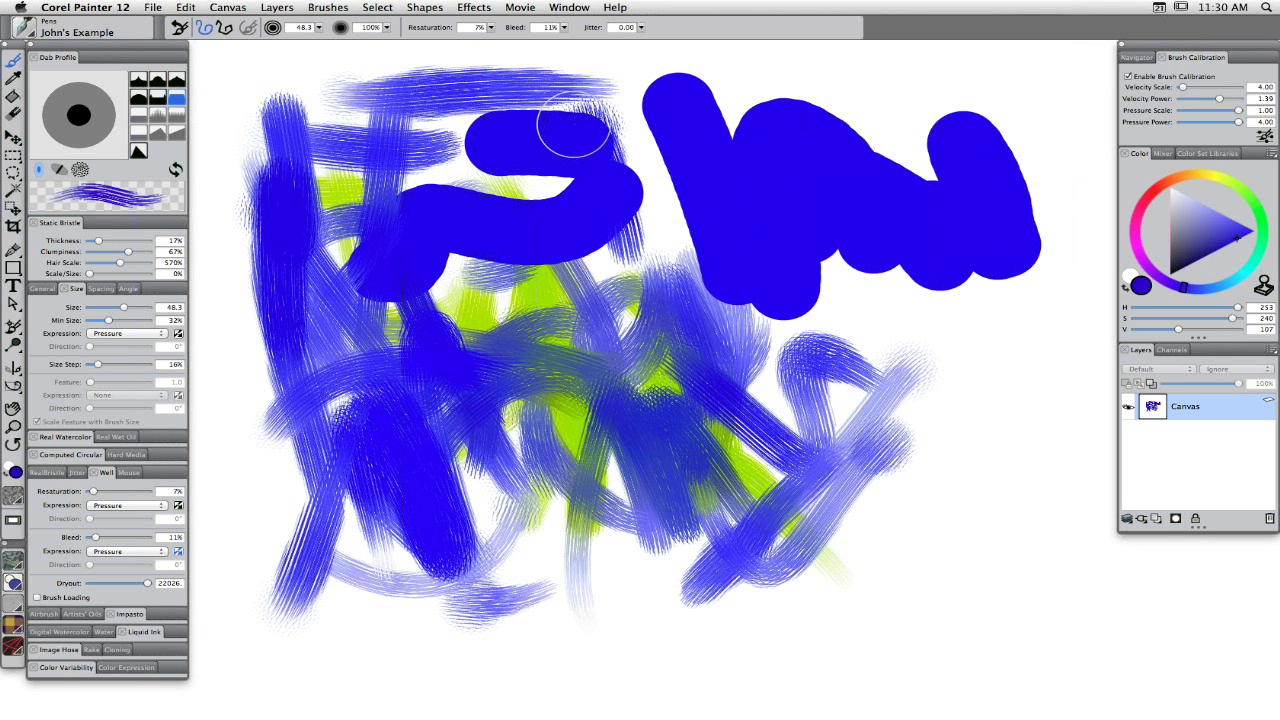
{"action": "left_click", "coordinate": [30, 37]}
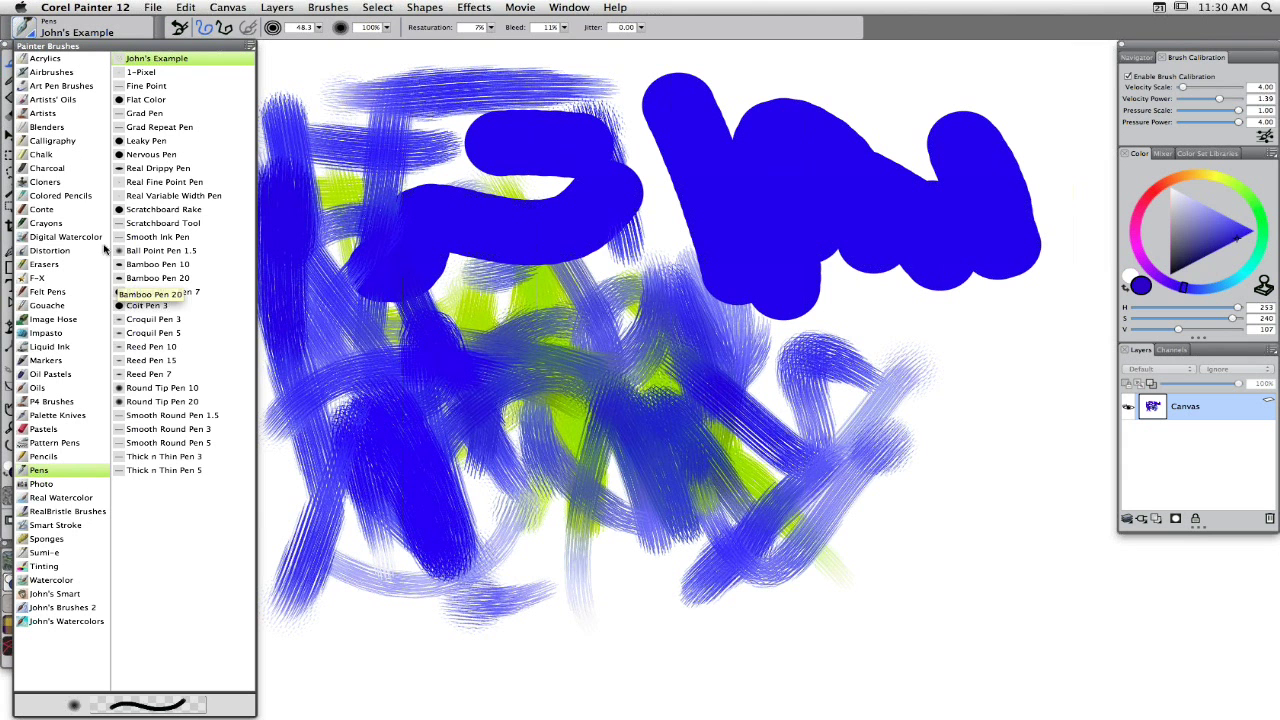
Select the Bristle Brush Cloner variant from the Cloners category and paint overlapping grey strokes on the lower-right canvas.
{"action": "left_click", "coordinate": [44, 182]}
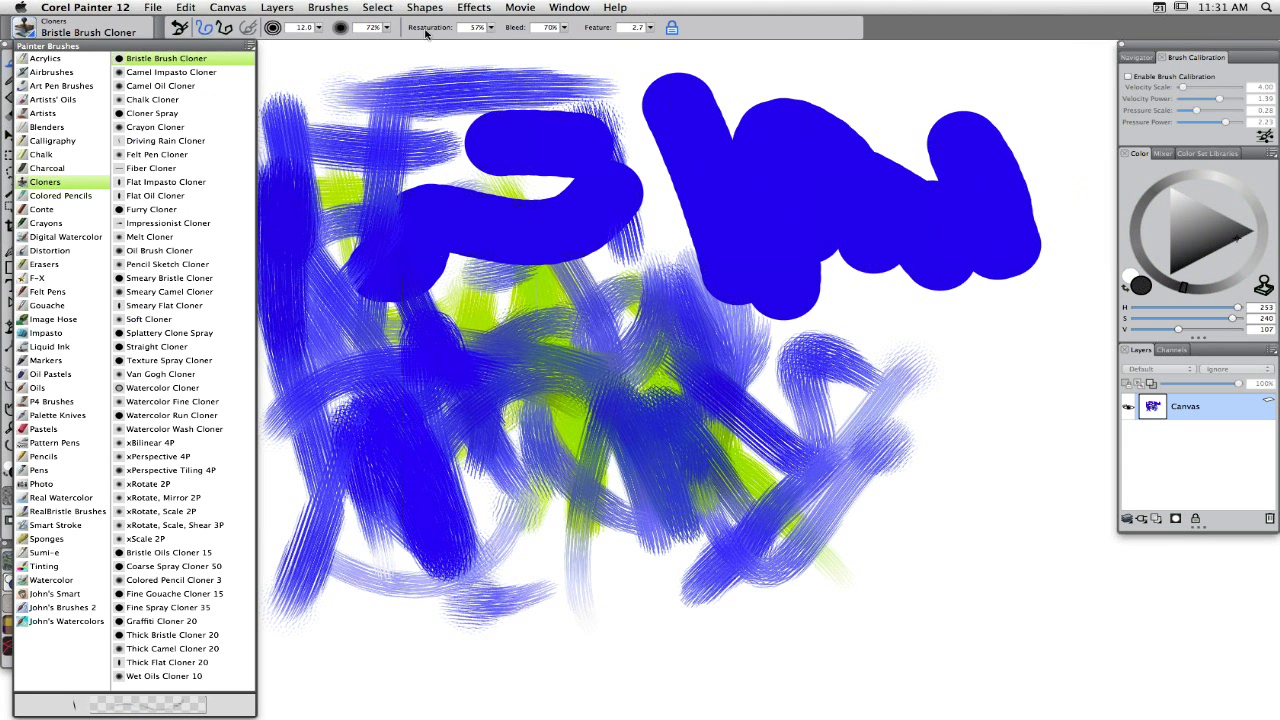
{"action": "left_click", "coordinate": [951, 404]}
{"action": "mouse_move", "coordinate": [955, 400]}
{"action": "left_mouse_down"}
{"action": "mouse_move", "coordinate": [945, 538]}
{"action": "mouse_move", "coordinate": [997, 520]}
{"action": "mouse_move", "coordinate": [977, 492]}
{"action": "mouse_move", "coordinate": [905, 455]}
{"action": "mouse_move", "coordinate": [950, 555]}
{"action": "left_mouse_up"}
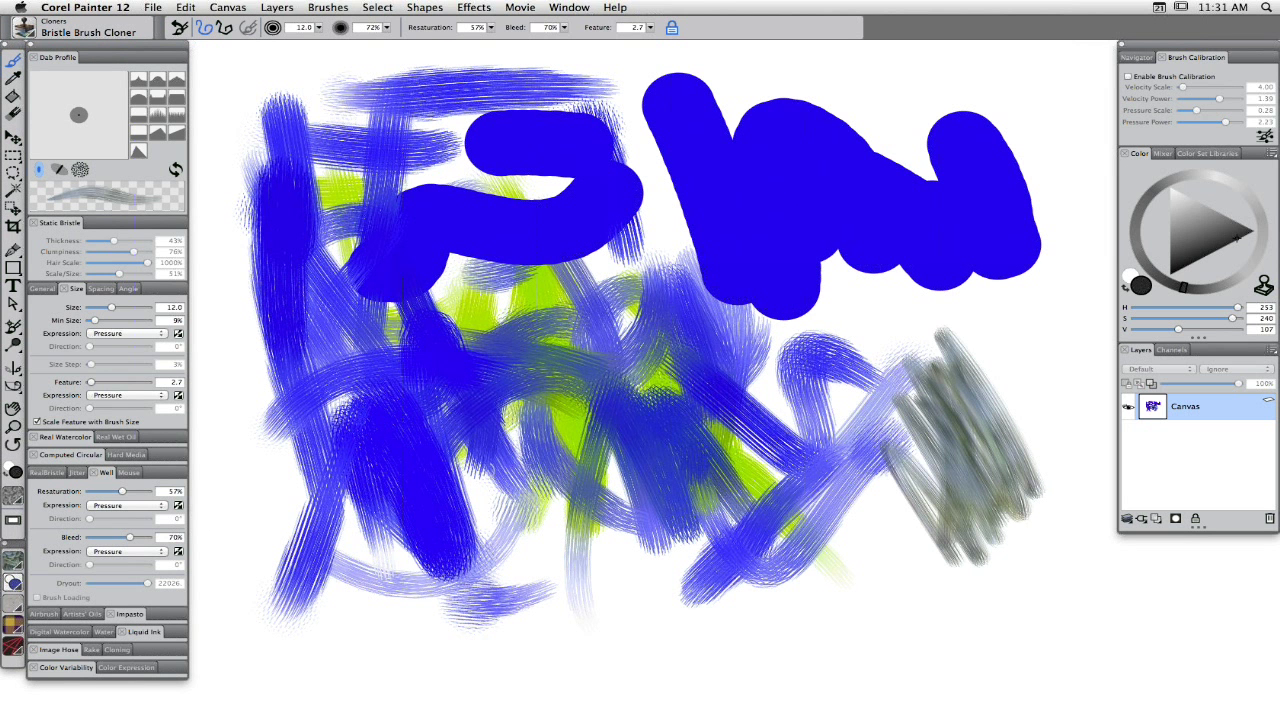
Choose a different pattern as the clone source and paint two dark green strokes on the lower-left canvas.
{"action": "left_click", "coordinate": [14, 566]}
{"action": "left_click", "coordinate": [46, 534]}
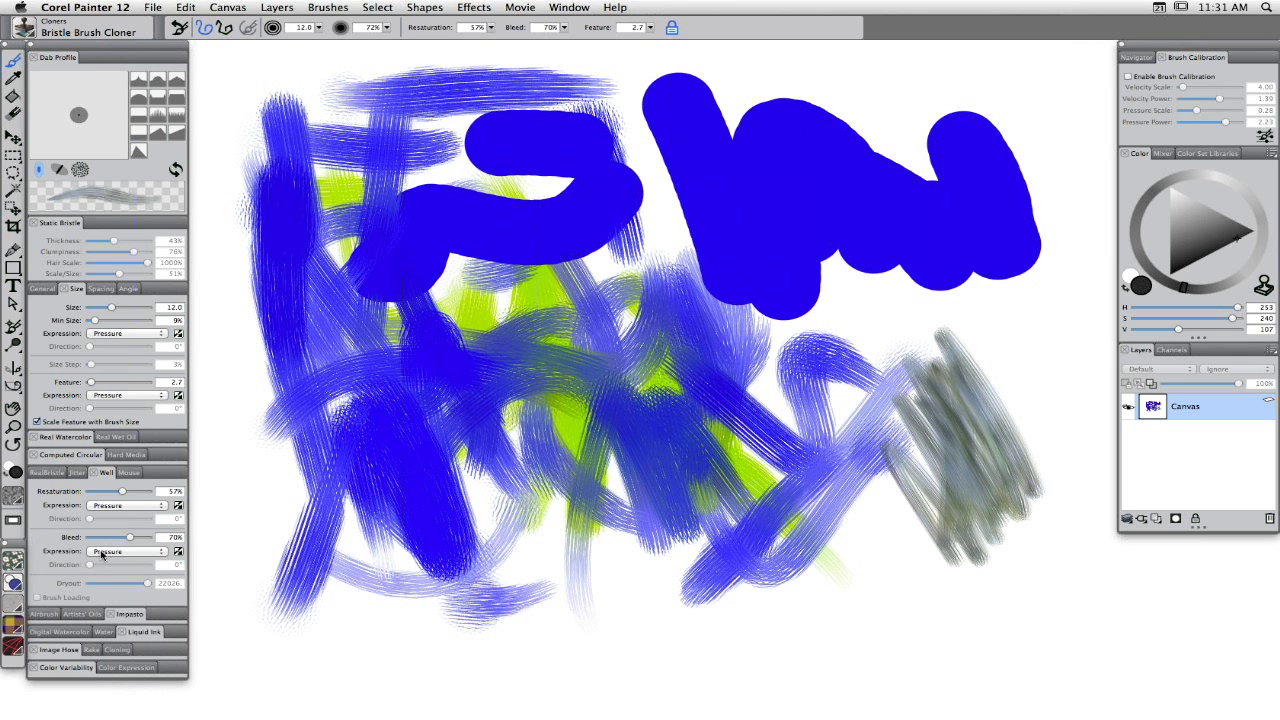
{"action": "left_click_drag", "start_coordinate": [291, 598], "coordinate": [461, 648]}
{"action": "left_click_drag", "start_coordinate": [346, 573], "coordinate": [511, 628]}
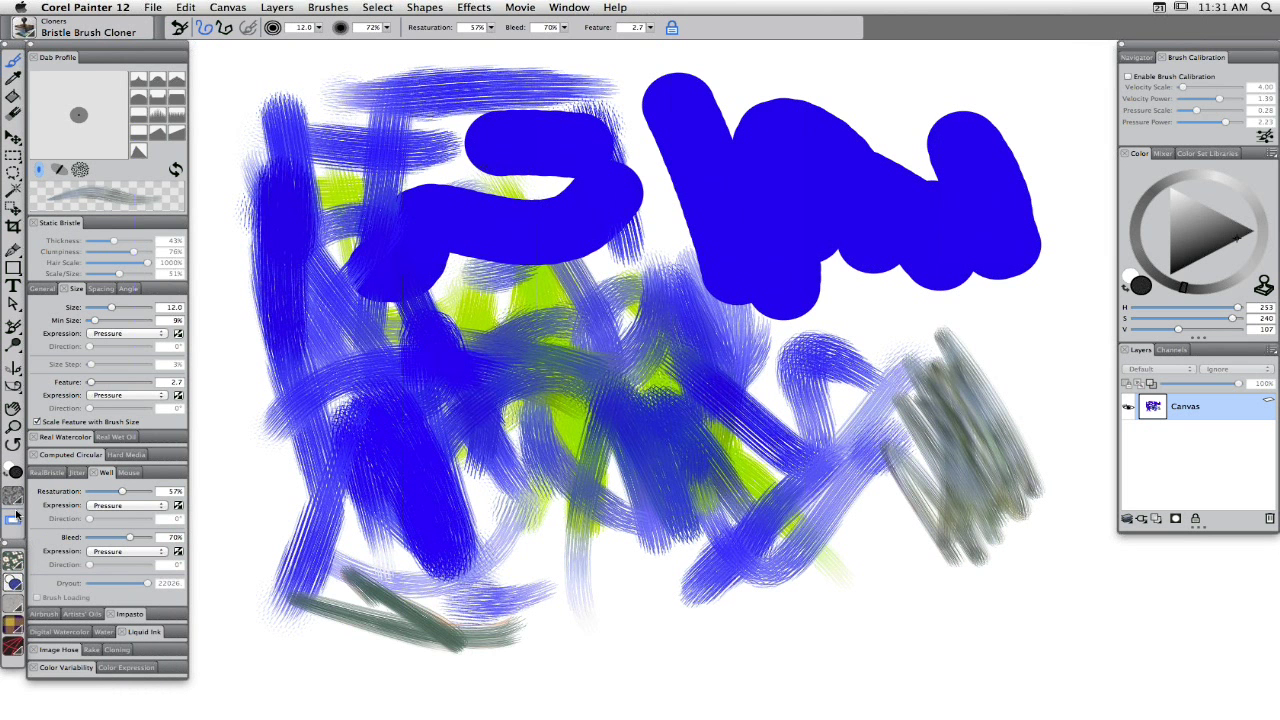
Switch the clone source to the pink and orange pattern and paint strokes near the canvas's lower-left corner.
{"action": "left_click", "coordinate": [15, 565]}
{"action": "left_click", "coordinate": [134, 556]}
{"action": "mouse_move", "coordinate": [255, 466]}
{"action": "left_mouse_down"}
{"action": "mouse_move", "coordinate": [276, 648]}
{"action": "mouse_move", "coordinate": [248, 560]}
{"action": "mouse_move", "coordinate": [340, 620]}
{"action": "mouse_move", "coordinate": [390, 678]}
{"action": "mouse_move", "coordinate": [340, 565]}
{"action": "mouse_move", "coordinate": [440, 630]}
{"action": "mouse_move", "coordinate": [445, 601]}
{"action": "left_mouse_up"}
Enlarge the cloner brush to size 20.0 and paint pink and orange strokes along the lower canvas and over the middle.
{"action": "key", "text": "bracketright"}
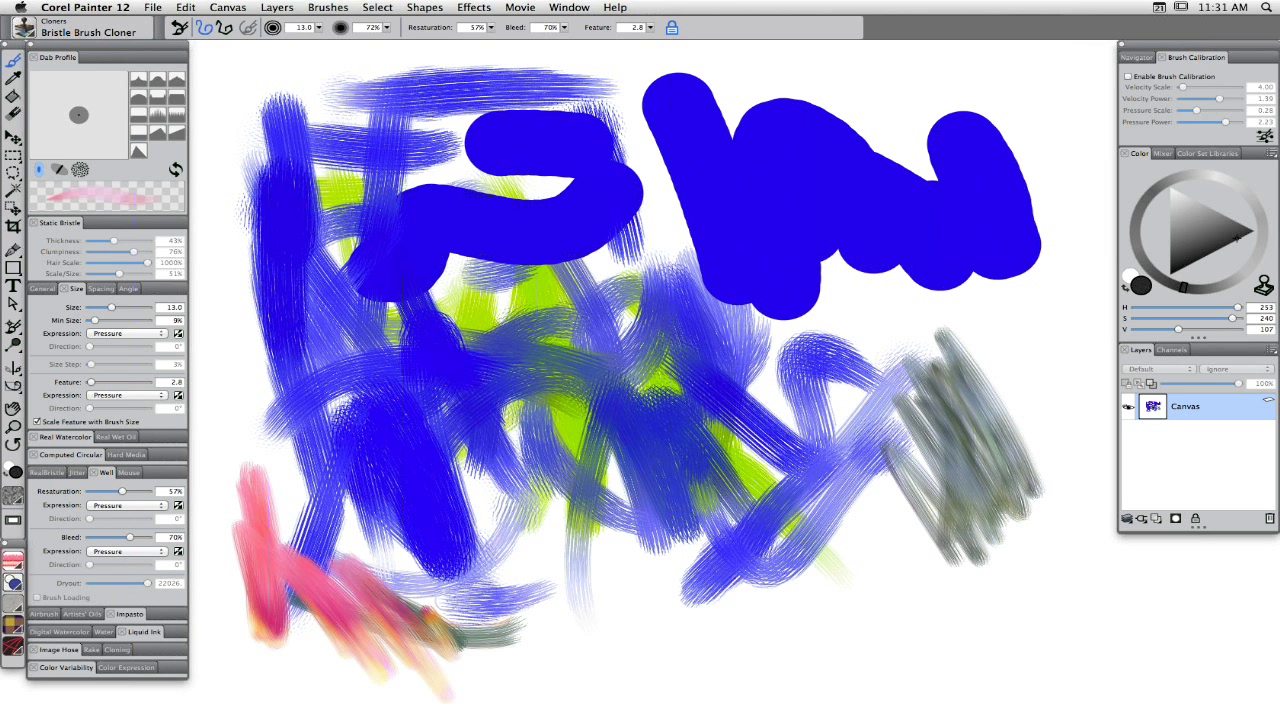
{"action": "key", "text": "bracketright"}
{"action": "key", "text": "bracketright"}
{"action": "key", "text": "bracketright"}
{"action": "key", "text": "bracketright"}
{"action": "key", "text": "bracketright"}
{"action": "key", "text": "bracketright"}
{"action": "key", "text": "bracketright"}
{"action": "mouse_move", "coordinate": [545, 490]}
{"action": "left_mouse_down"}
{"action": "mouse_move", "coordinate": [661, 510]}
{"action": "mouse_move", "coordinate": [760, 620]}
{"action": "mouse_move", "coordinate": [793, 591]}
{"action": "mouse_move", "coordinate": [736, 637]}
{"action": "mouse_move", "coordinate": [650, 670]}
{"action": "mouse_move", "coordinate": [508, 673]}
{"action": "mouse_move", "coordinate": [650, 620]}
{"action": "mouse_move", "coordinate": [755, 610]}
{"action": "mouse_move", "coordinate": [824, 680]}
{"action": "mouse_move", "coordinate": [880, 660]}
{"action": "mouse_move", "coordinate": [910, 600]}
{"action": "mouse_move", "coordinate": [920, 640]}
{"action": "mouse_move", "coordinate": [945, 662]}
{"action": "mouse_move", "coordinate": [780, 500]}
{"action": "left_mouse_up"}
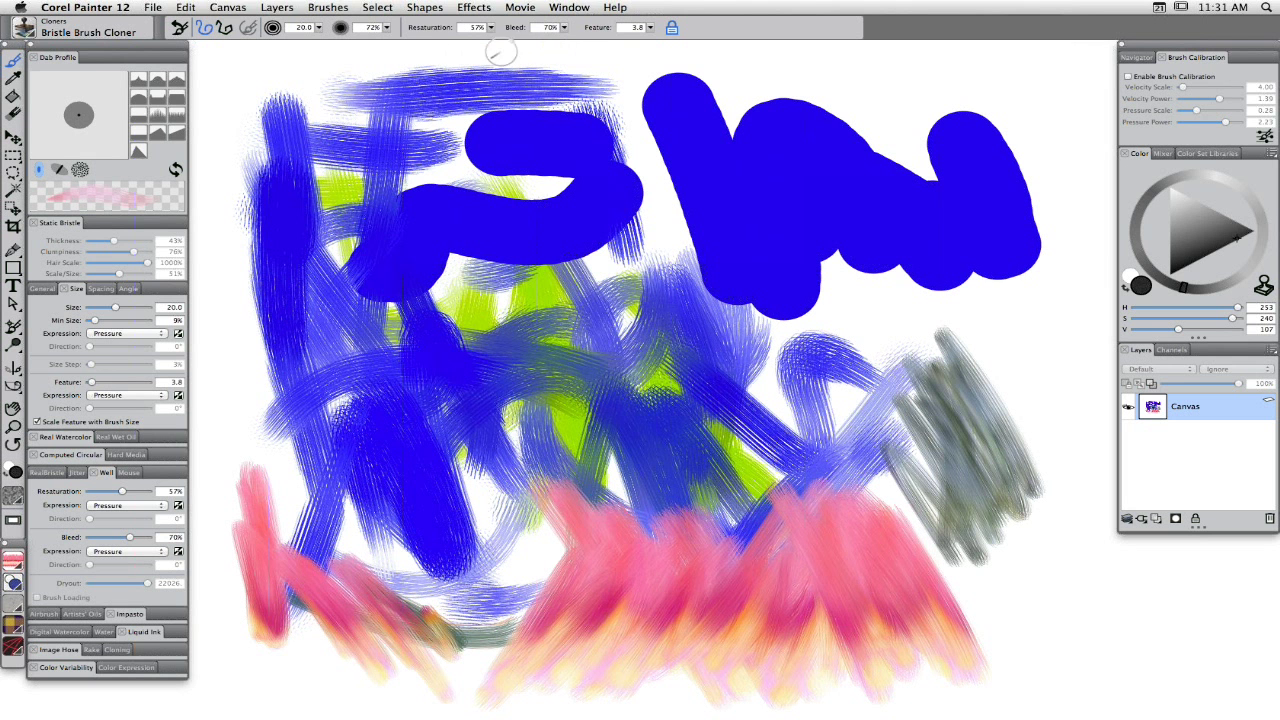
{"action": "mouse_move", "coordinate": [620, 210]}
{"action": "left_mouse_down"}
{"action": "mouse_move", "coordinate": [715, 330]}
{"action": "mouse_move", "coordinate": [600, 200]}
{"action": "mouse_move", "coordinate": [705, 340]}
{"action": "left_mouse_up"}
{"action": "mouse_move", "coordinate": [515, 140]}
{"action": "left_mouse_down"}
{"action": "mouse_move", "coordinate": [551, 360]}
{"action": "mouse_move", "coordinate": [429, 280]}
{"action": "mouse_move", "coordinate": [957, 433]}
{"action": "mouse_move", "coordinate": [855, 300]}
{"action": "mouse_move", "coordinate": [800, 440]}
{"action": "mouse_move", "coordinate": [815, 490]}
{"action": "mouse_move", "coordinate": [830, 400]}
{"action": "left_mouse_up"}
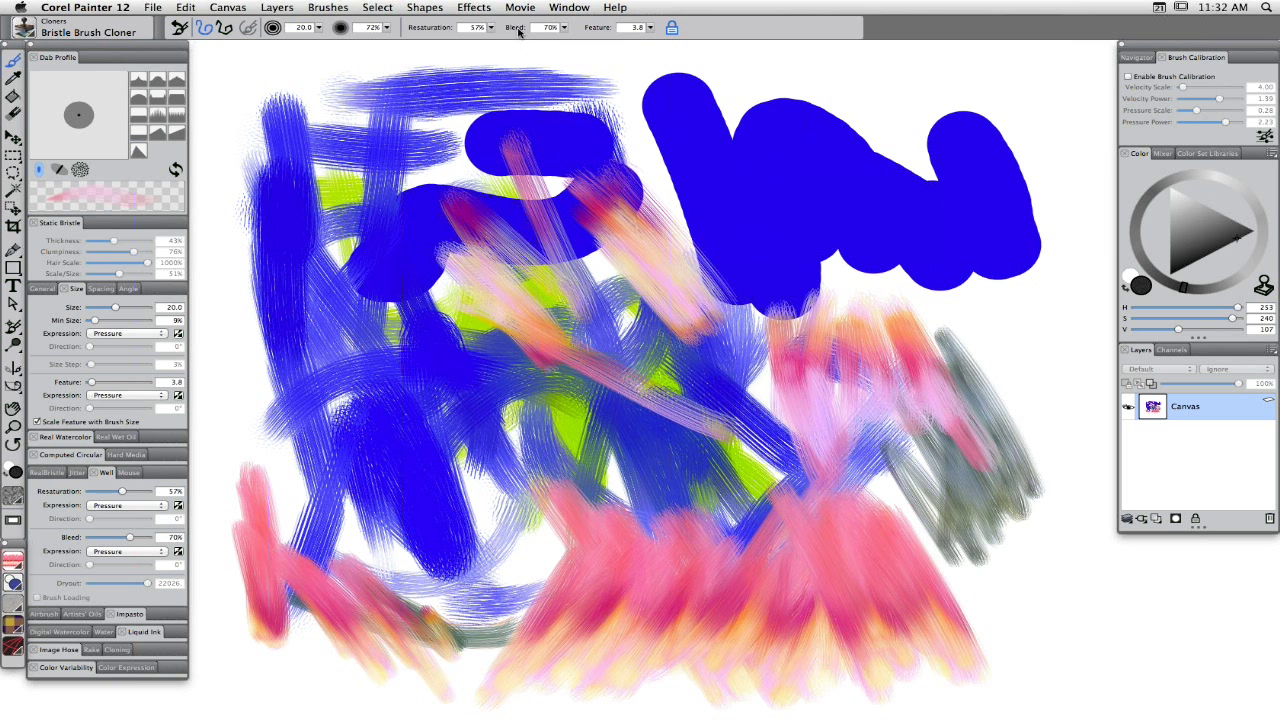
Set the cloner brush's Bleed to 0% and paint pattern-colored strokes over the upper-left strokes and right side of the canvas.
{"action": "left_click_drag", "start_coordinate": [563, 27], "coordinate": [314, 51]}
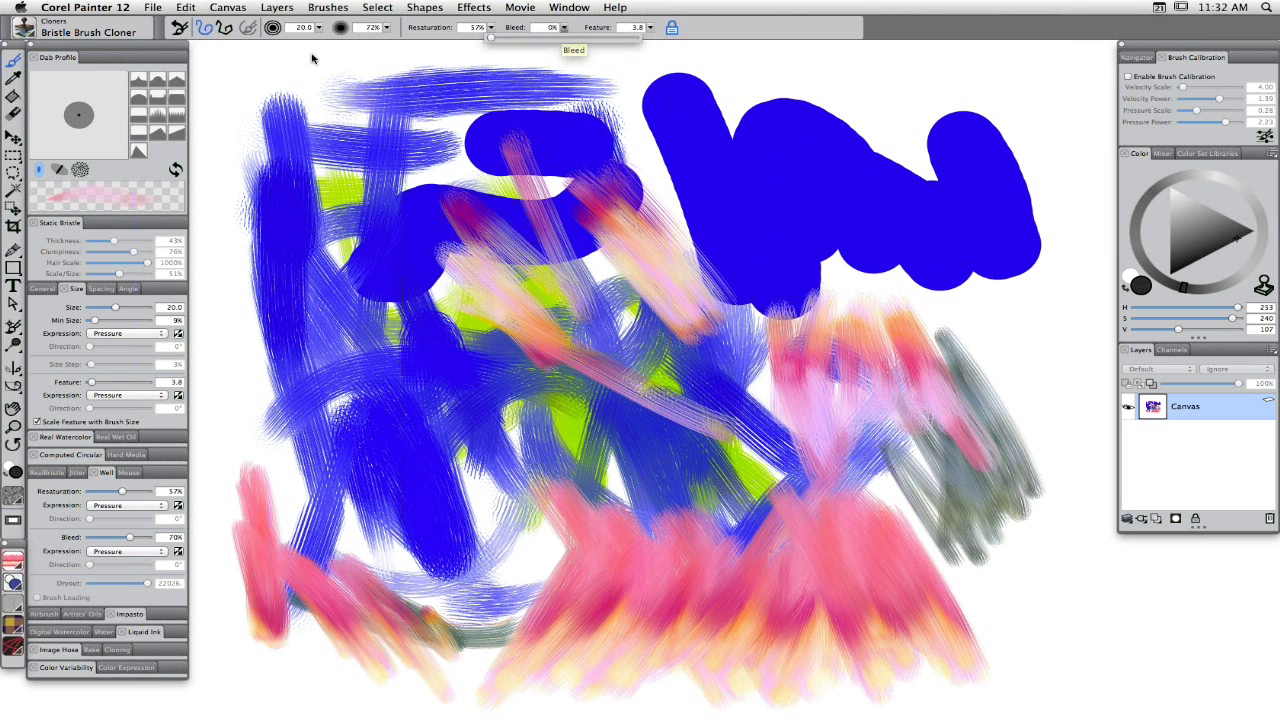
{"action": "left_click_drag", "start_coordinate": [436, 90], "coordinate": [725, 455]}
{"action": "mouse_move", "coordinate": [1030, 320]}
{"action": "left_mouse_down"}
{"action": "mouse_move", "coordinate": [1000, 490]}
{"action": "mouse_move", "coordinate": [960, 330]}
{"action": "mouse_move", "coordinate": [915, 330]}
{"action": "mouse_move", "coordinate": [1063, 362]}
{"action": "left_mouse_up"}
{"action": "mouse_move", "coordinate": [987, 647]}
{"action": "left_mouse_down"}
{"action": "mouse_move", "coordinate": [1000, 550]}
{"action": "mouse_move", "coordinate": [948, 548]}
{"action": "mouse_move", "coordinate": [1040, 620]}
{"action": "mouse_move", "coordinate": [1010, 535]}
{"action": "left_mouse_up"}
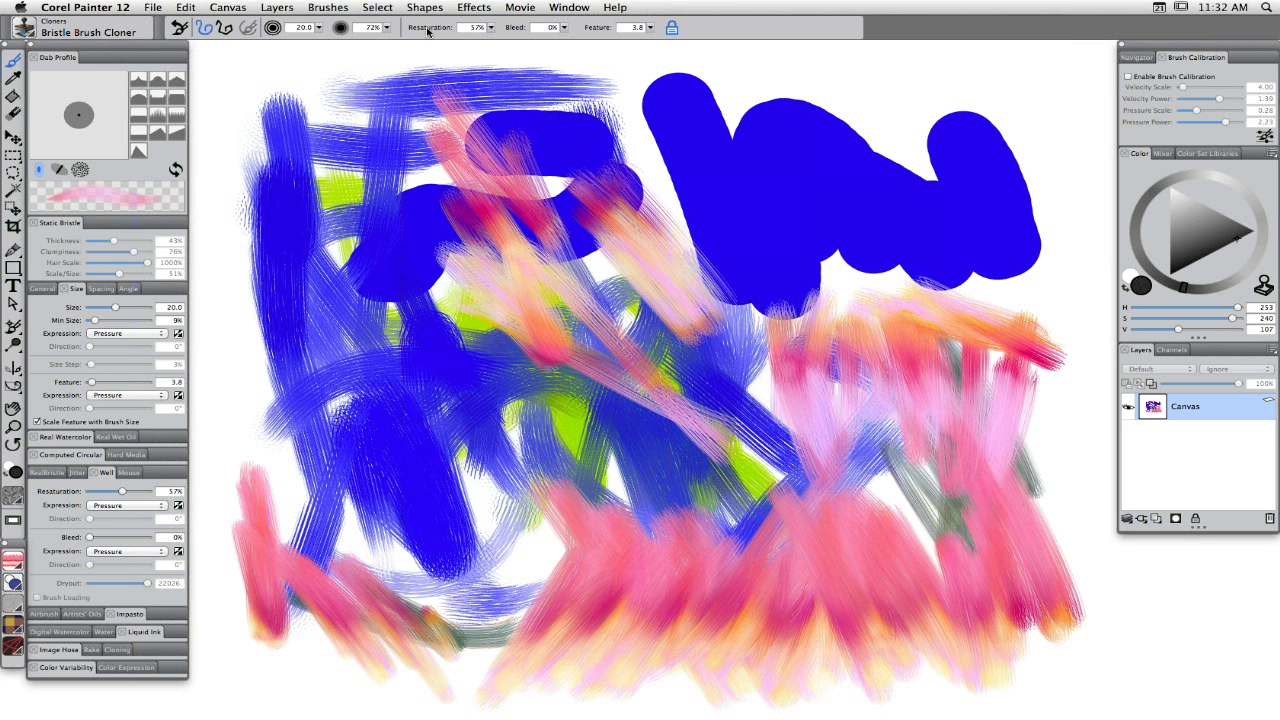
Set Resaturation to 0% and Bleed to 25%, and smear the existing paint across the upper canvas.
{"action": "left_click_drag", "start_coordinate": [490, 27], "coordinate": [243, 51]}
{"action": "left_click_drag", "start_coordinate": [566, 30], "coordinate": [527, 38]}
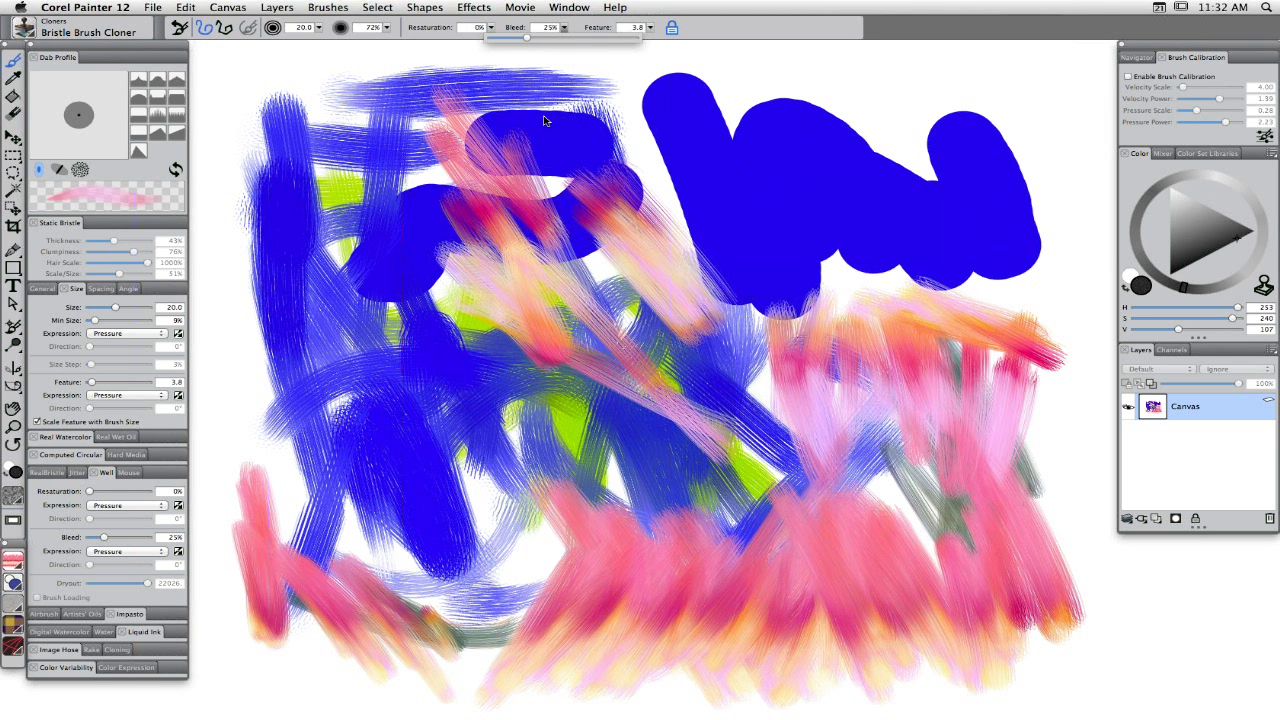
{"action": "mouse_move", "coordinate": [545, 121]}
{"action": "left_mouse_down"}
{"action": "mouse_move", "coordinate": [470, 195]}
{"action": "mouse_move", "coordinate": [760, 180]}
{"action": "mouse_move", "coordinate": [621, 98]}
{"action": "mouse_move", "coordinate": [545, 125]}
{"action": "mouse_move", "coordinate": [620, 128]}
{"action": "mouse_move", "coordinate": [490, 60]}
{"action": "mouse_move", "coordinate": [512, 80]}
{"action": "left_mouse_up"}
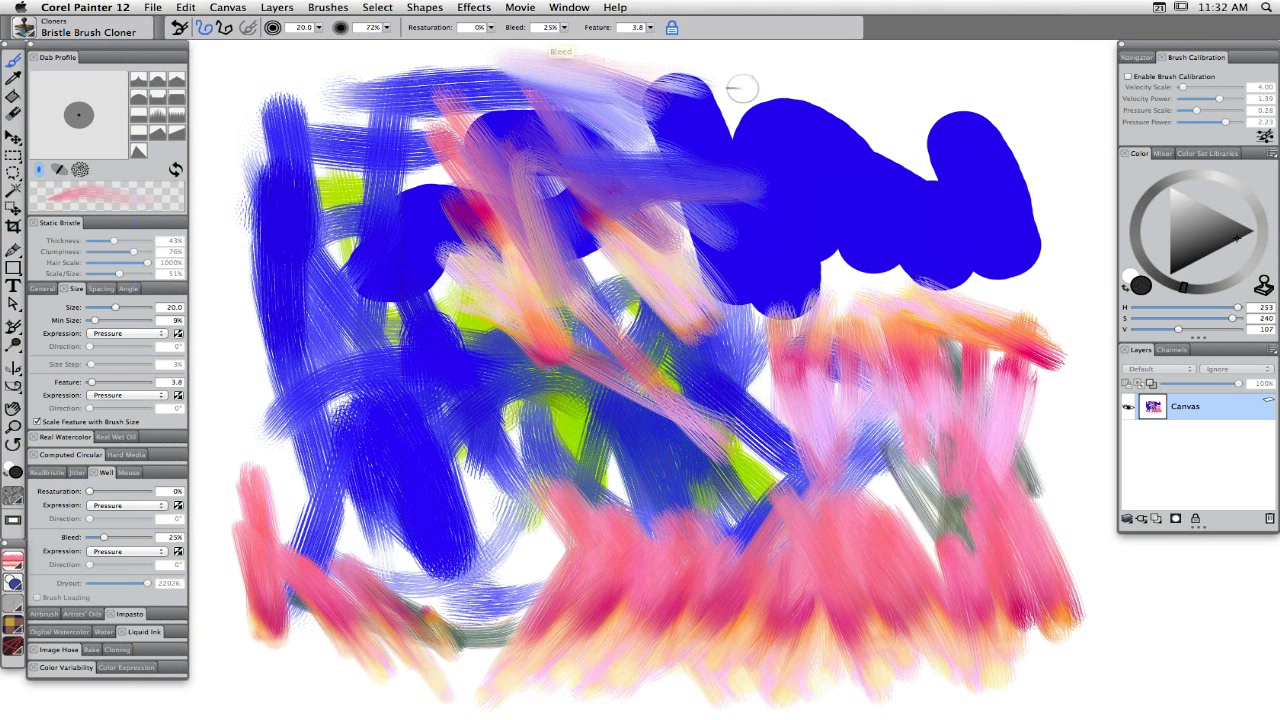
{"action": "mouse_move", "coordinate": [741, 88]}
{"action": "left_mouse_down"}
{"action": "mouse_move", "coordinate": [690, 160]}
{"action": "mouse_move", "coordinate": [710, 85]}
{"action": "mouse_move", "coordinate": [680, 140]}
{"action": "mouse_move", "coordinate": [779, 92]}
{"action": "mouse_move", "coordinate": [851, 151]}
{"action": "mouse_move", "coordinate": [910, 150]}
{"action": "mouse_move", "coordinate": [980, 191]}
{"action": "mouse_move", "coordinate": [960, 115]}
{"action": "mouse_move", "coordinate": [885, 340]}
{"action": "mouse_move", "coordinate": [829, 239]}
{"action": "mouse_move", "coordinate": [775, 340]}
{"action": "mouse_move", "coordinate": [720, 366]}
{"action": "mouse_move", "coordinate": [662, 255]}
{"action": "mouse_move", "coordinate": [674, 289]}
{"action": "mouse_move", "coordinate": [680, 180]}
{"action": "left_mouse_up"}
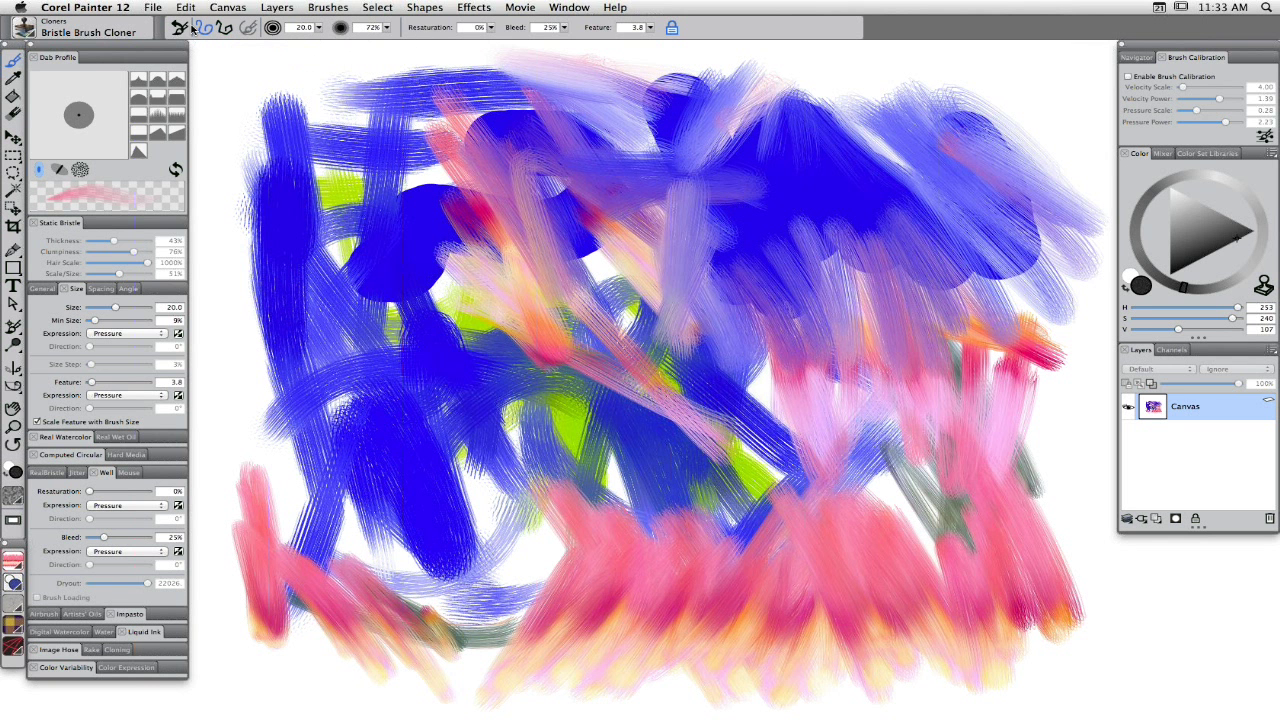
Select the Variable Splatter variant from the Airbrushes category and spray blue splatter across the middle of the canvas.
{"action": "left_click", "coordinate": [33, 31]}
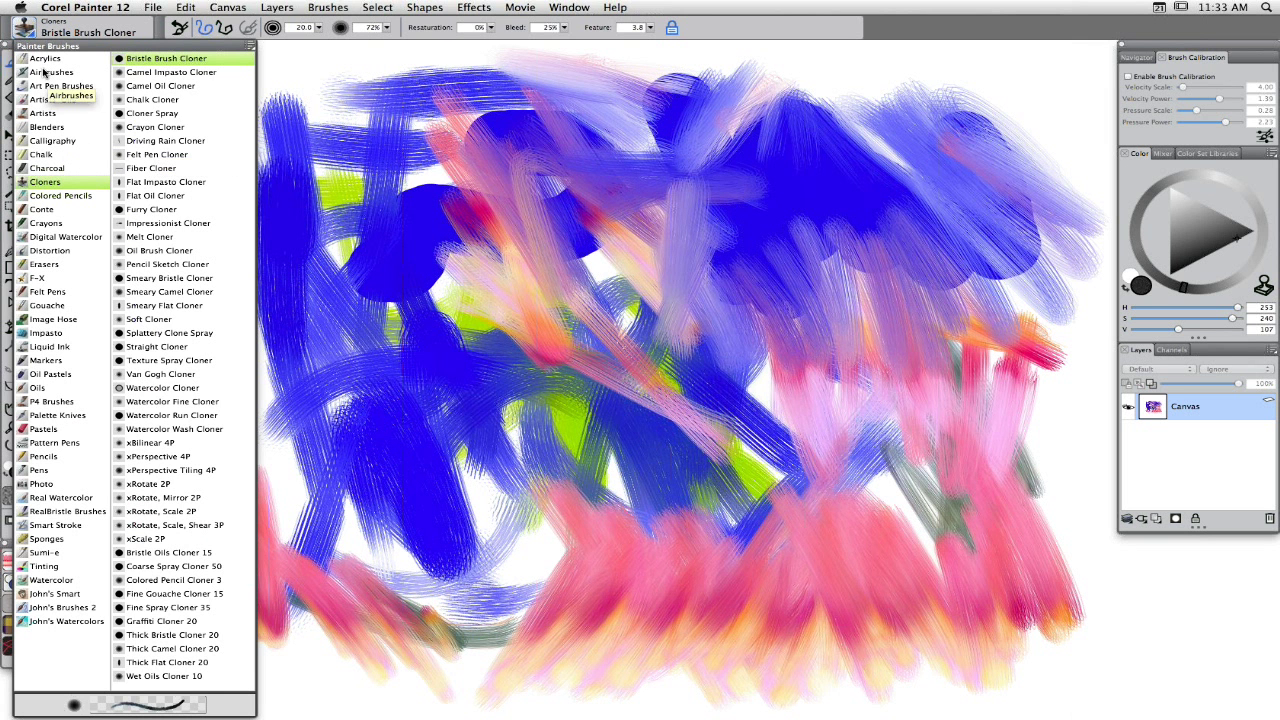
{"action": "left_click", "coordinate": [44, 72]}
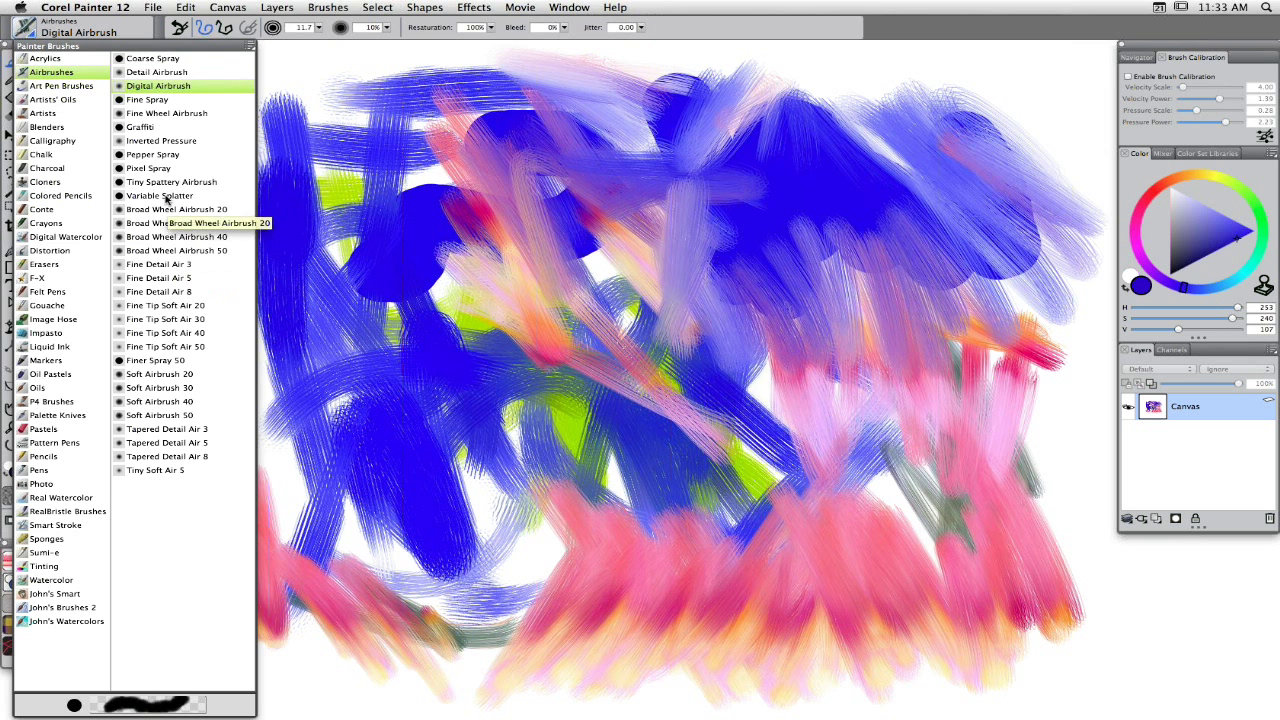
{"action": "key", "text": "Escape"}
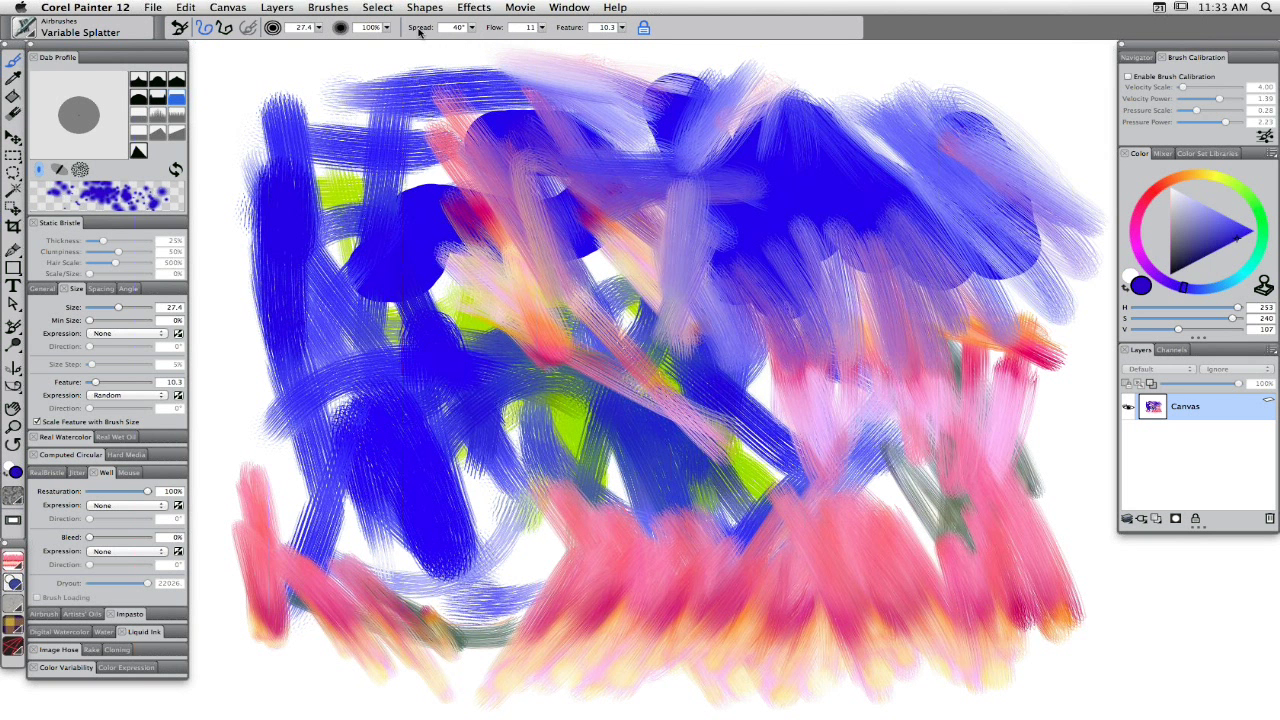
{"action": "mouse_move", "coordinate": [855, 385]}
{"action": "left_mouse_down"}
{"action": "mouse_move", "coordinate": [891, 529]}
{"action": "mouse_move", "coordinate": [908, 545]}
{"action": "mouse_move", "coordinate": [555, 245]}
{"action": "left_mouse_up"}
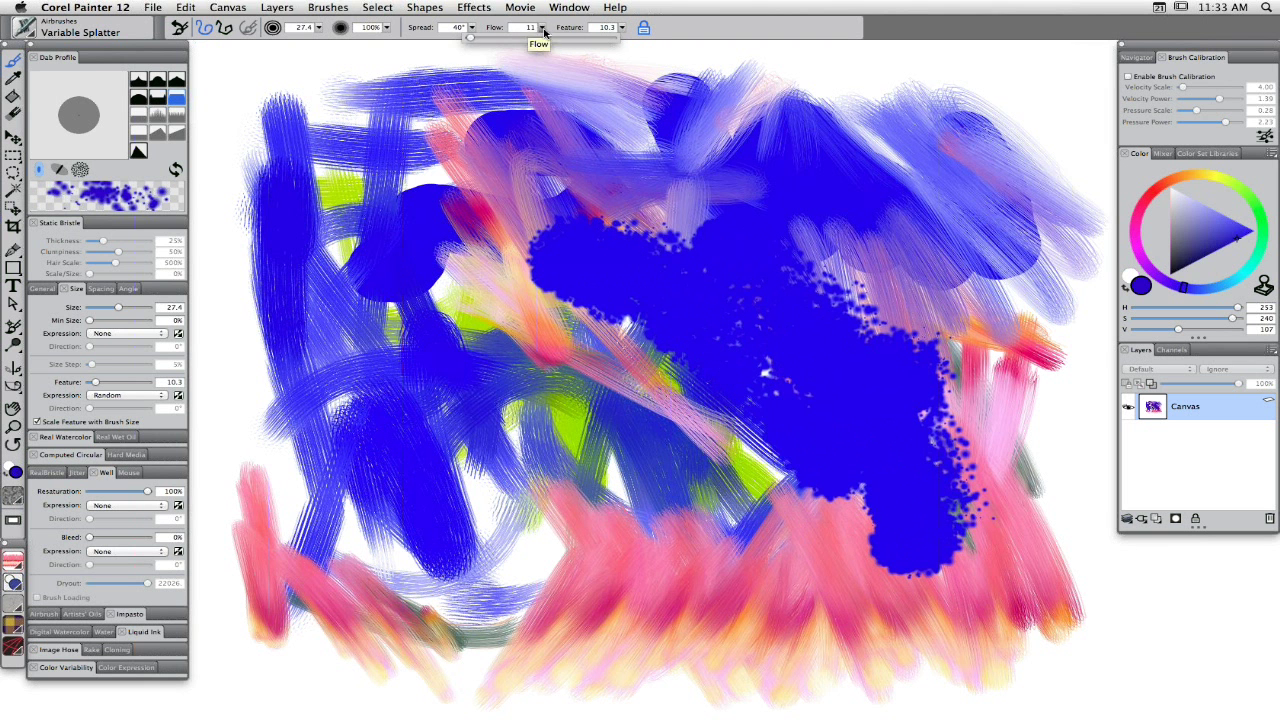
Set the airbrush Flow to 638 and spray over the upper left, and spray more splatter with Flow at 1.
{"action": "left_click_drag", "start_coordinate": [470, 37], "coordinate": [545, 37]}
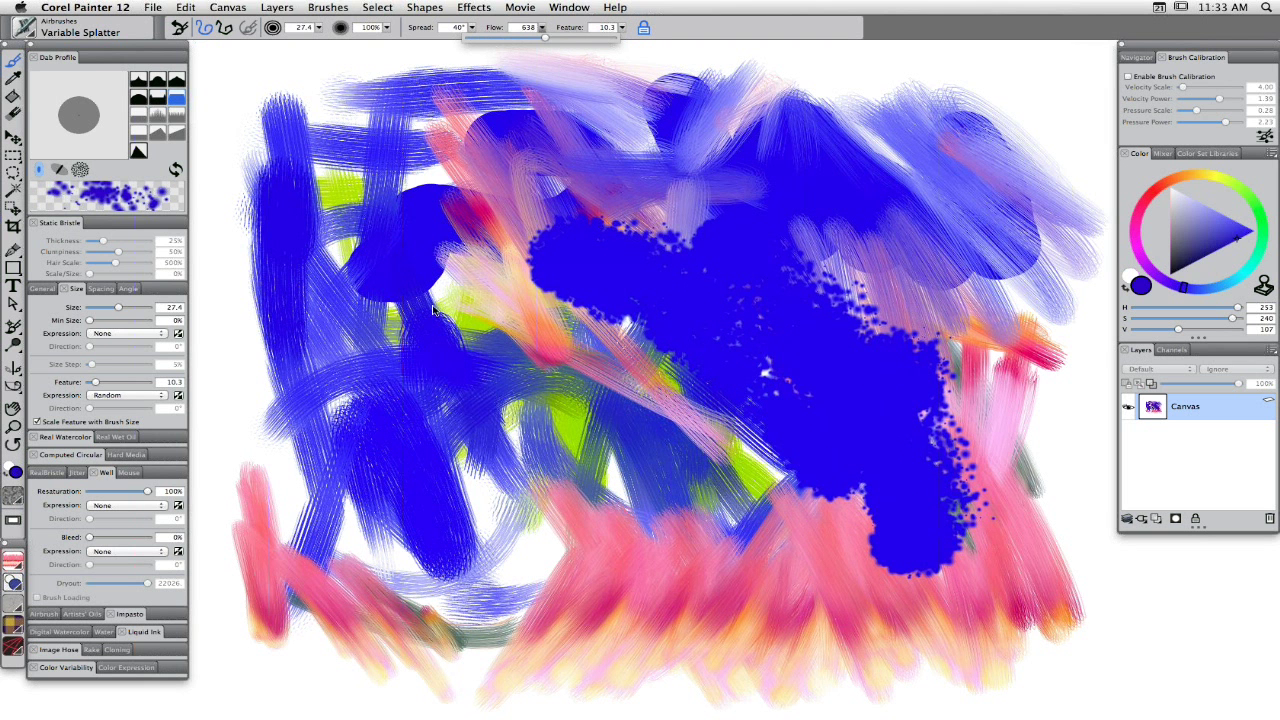
{"action": "left_click_drag", "start_coordinate": [385, 130], "coordinate": [652, 514]}
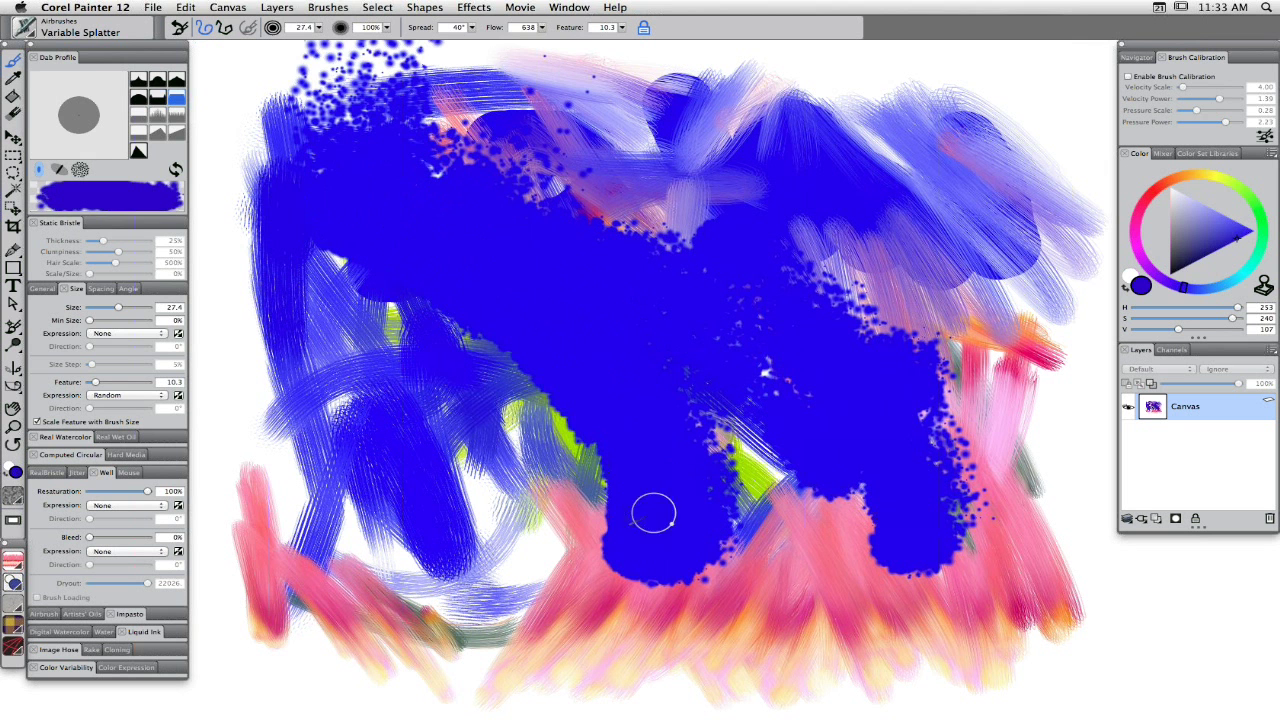
{"action": "mouse_move", "coordinate": [547, 36]}
{"action": "left_mouse_down"}
{"action": "mouse_move", "coordinate": [460, 63]}
{"action": "mouse_move", "coordinate": [826, 275]}
{"action": "mouse_move", "coordinate": [968, 340]}
{"action": "mouse_move", "coordinate": [945, 222]}
{"action": "mouse_move", "coordinate": [1023, 310]}
{"action": "mouse_move", "coordinate": [885, 532]}
{"action": "mouse_move", "coordinate": [1031, 408]}
{"action": "mouse_move", "coordinate": [780, 606]}
{"action": "mouse_move", "coordinate": [843, 601]}
{"action": "mouse_move", "coordinate": [761, 553]}
{"action": "mouse_move", "coordinate": [743, 455]}
{"action": "mouse_move", "coordinate": [612, 400]}
{"action": "left_mouse_up"}
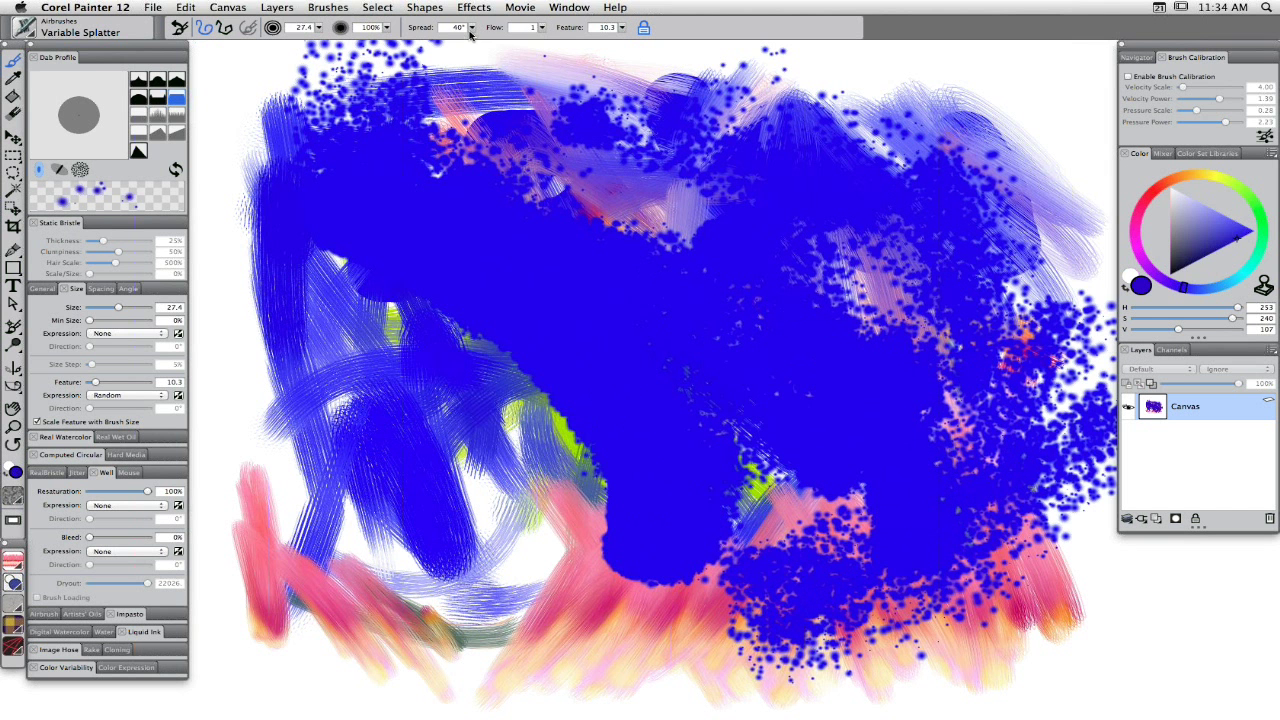
Spray the left edge with the airbrush Spread at 9°, and spray across the upper canvas with Spread at 59°.
{"action": "left_click_drag", "start_coordinate": [470, 27], "coordinate": [440, 50]}
{"action": "mouse_move", "coordinate": [255, 612]}
{"action": "left_mouse_down"}
{"action": "mouse_move", "coordinate": [285, 600]}
{"action": "mouse_move", "coordinate": [296, 628]}
{"action": "mouse_move", "coordinate": [280, 423]}
{"action": "left_mouse_up"}
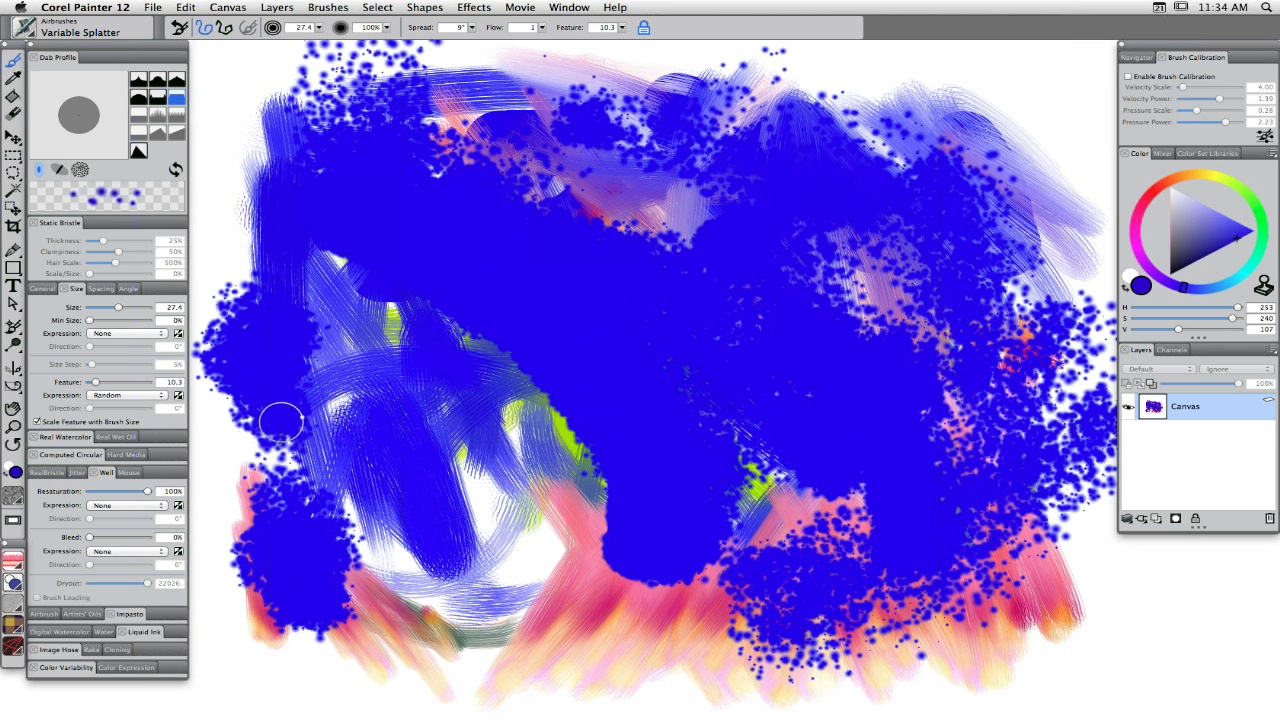
{"action": "left_click_drag", "start_coordinate": [474, 33], "coordinate": [495, 46]}
{"action": "mouse_move", "coordinate": [192, 152]}
{"action": "left_mouse_down"}
{"action": "mouse_move", "coordinate": [252, 195]}
{"action": "mouse_move", "coordinate": [329, 215]}
{"action": "mouse_move", "coordinate": [317, 174]}
{"action": "mouse_move", "coordinate": [524, 134]}
{"action": "mouse_move", "coordinate": [600, 221]}
{"action": "mouse_move", "coordinate": [640, 297]}
{"action": "left_mouse_up"}
Clear the whole canvas and spray blue splatter strokes down the left side and through the middle.
{"action": "key", "text": "super+d"}
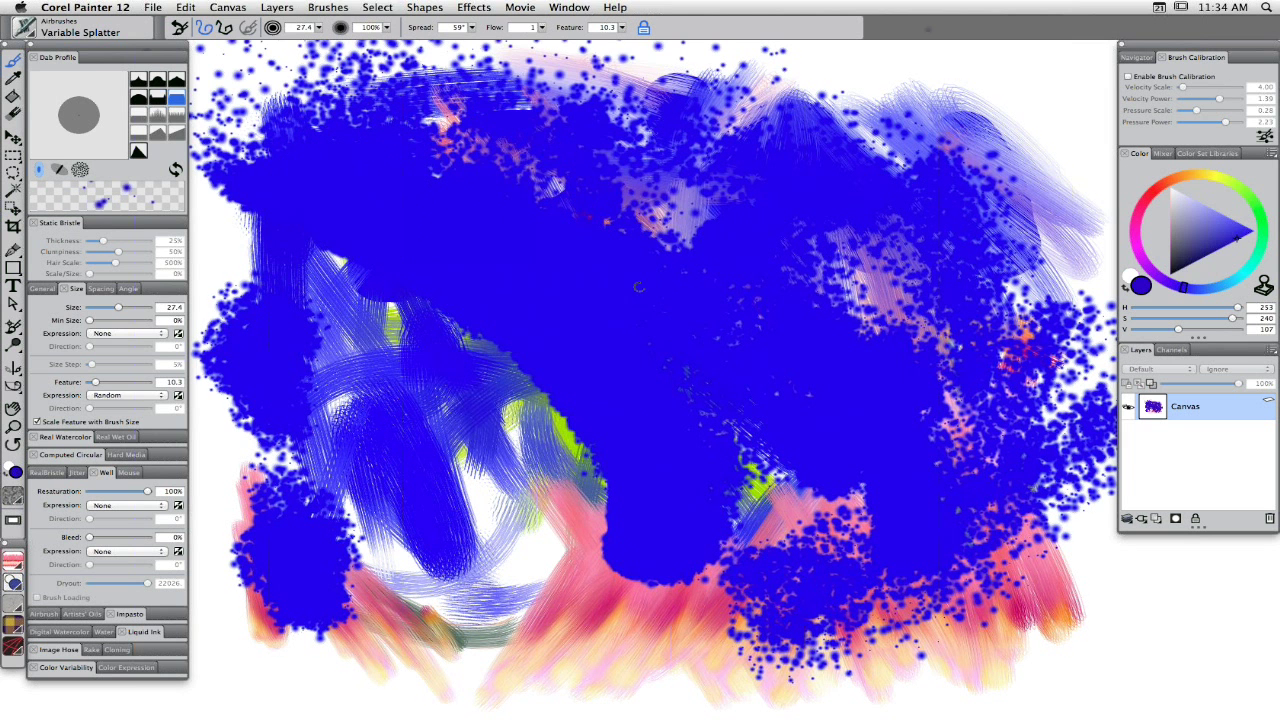
{"action": "key", "text": "BackSpace"}
{"action": "mouse_move", "coordinate": [400, 165]}
{"action": "left_mouse_down"}
{"action": "mouse_move", "coordinate": [380, 545]}
{"action": "mouse_move", "coordinate": [370, 300]}
{"action": "mouse_move", "coordinate": [362, 530]}
{"action": "left_mouse_up"}
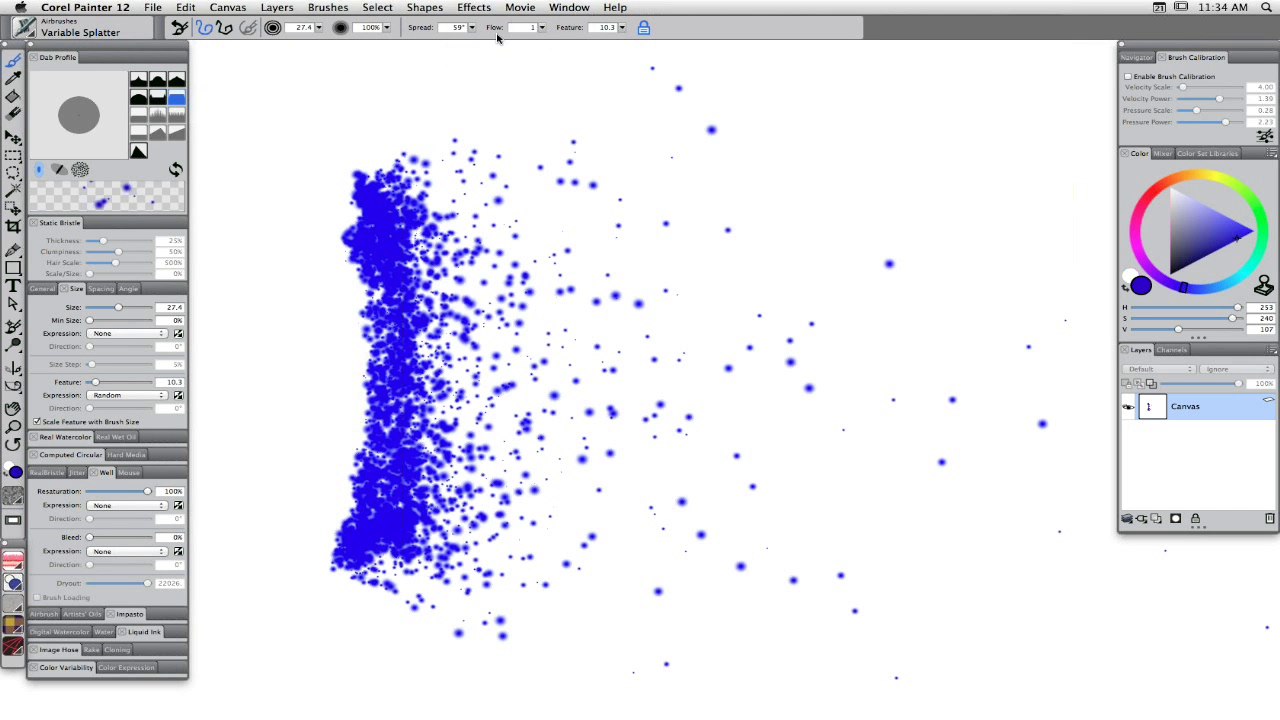
{"action": "mouse_move", "coordinate": [651, 200]}
{"action": "left_mouse_down"}
{"action": "mouse_move", "coordinate": [777, 523]}
{"action": "mouse_move", "coordinate": [660, 240]}
{"action": "mouse_move", "coordinate": [545, 462]}
{"action": "mouse_move", "coordinate": [490, 525]}
{"action": "left_mouse_up"}
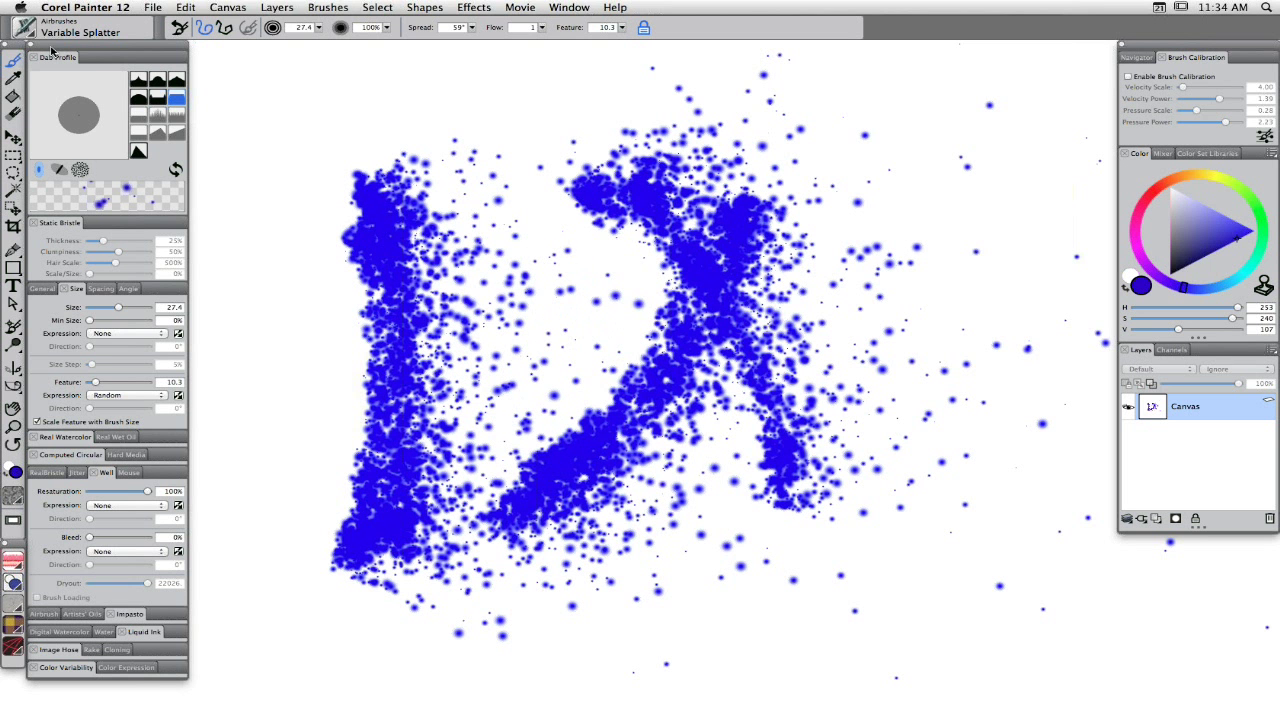
Show the General brush controls and reselect the saved example variant from the Pens category.
{"action": "left_click", "coordinate": [44, 291]}
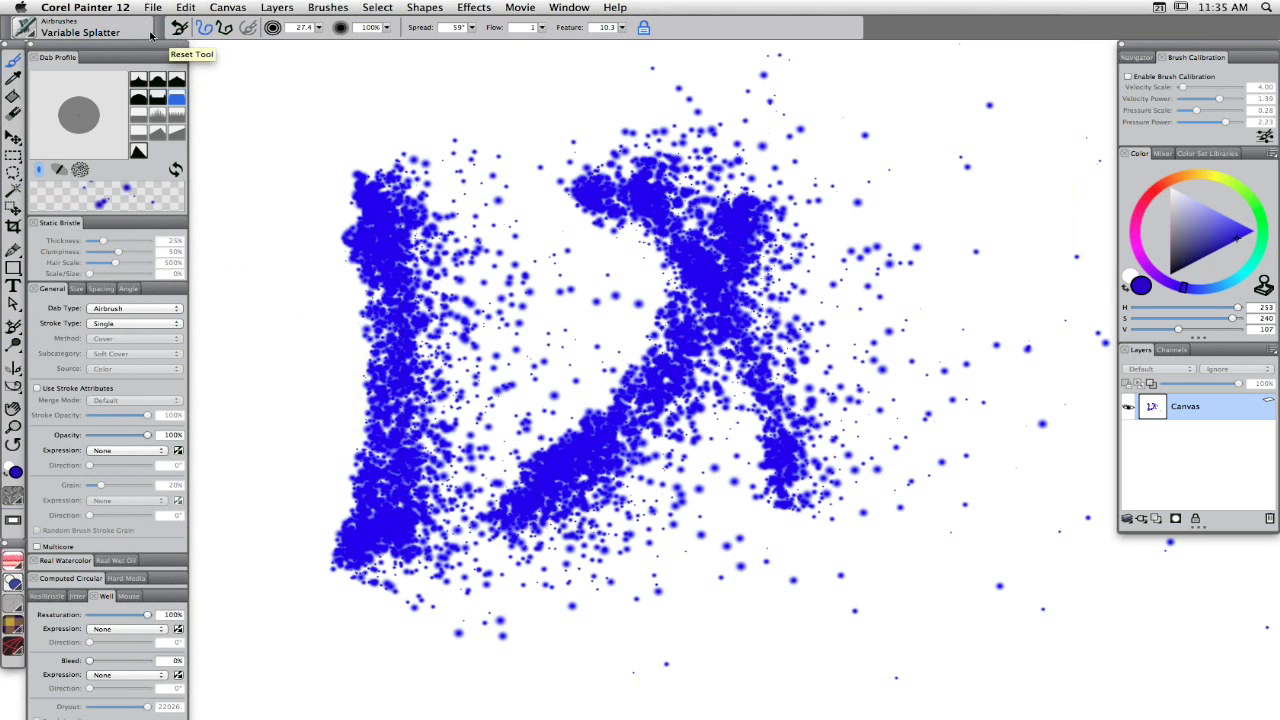
{"action": "left_click", "coordinate": [33, 35]}
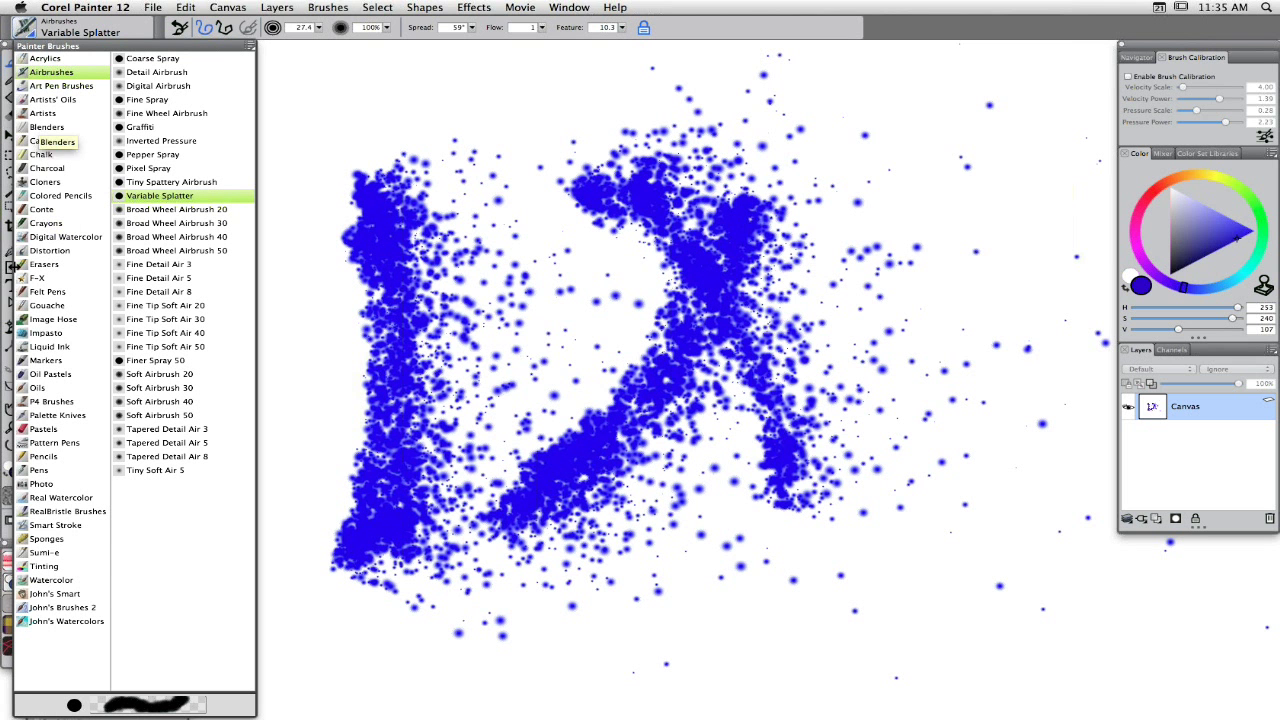
{"action": "left_click", "coordinate": [45, 474]}
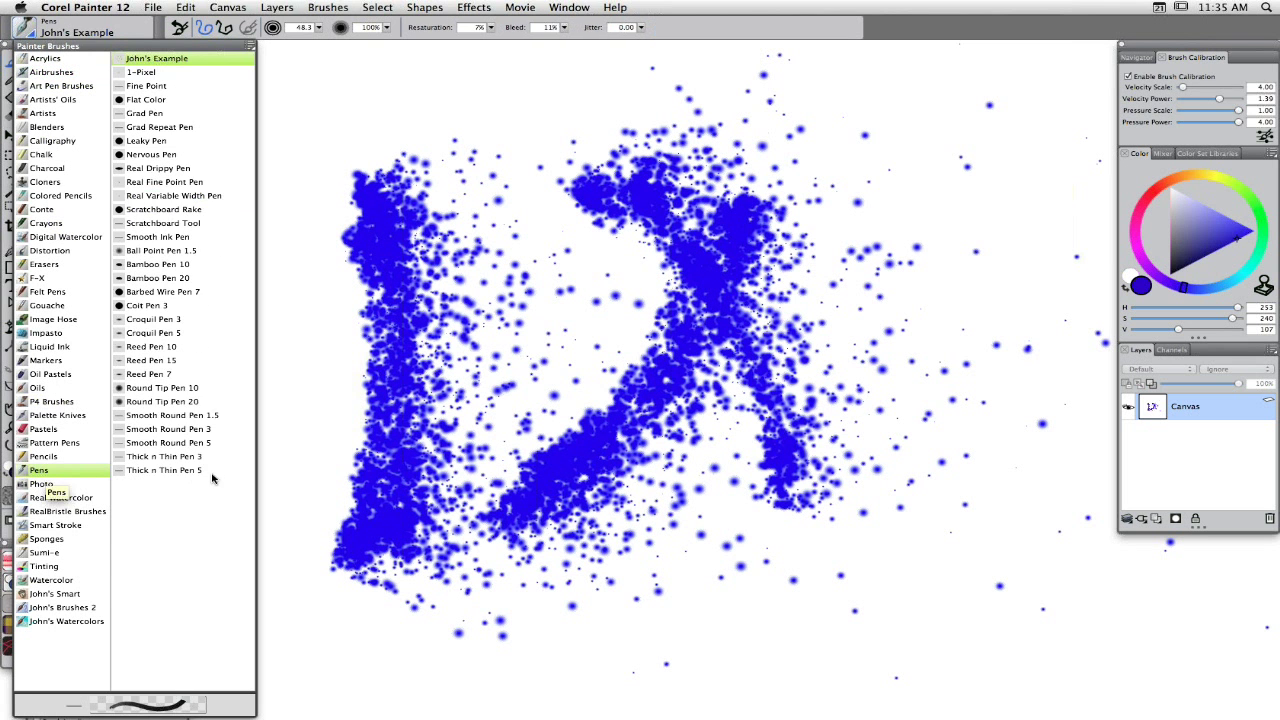
{"action": "left_click", "coordinate": [152, 60]}
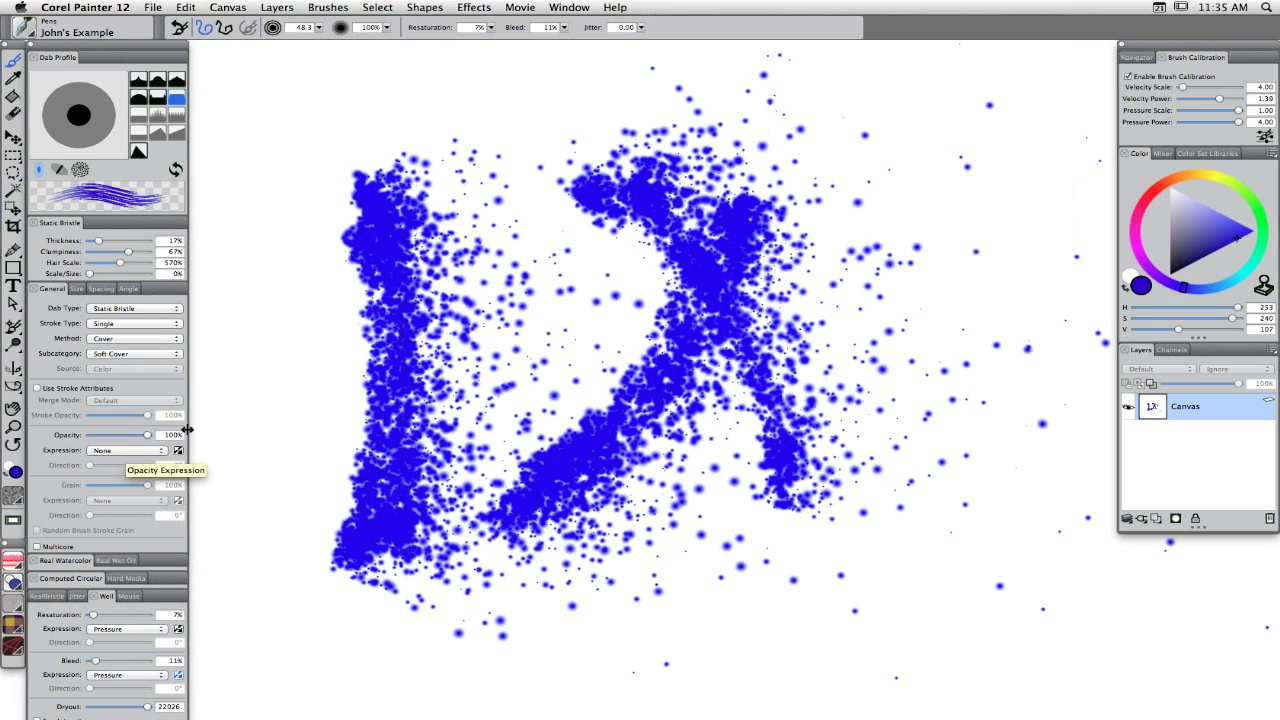
Examine the saved variant's dab type, minimum size and inverted Bleed expression settings.
{"action": "left_click", "coordinate": [133, 311]}
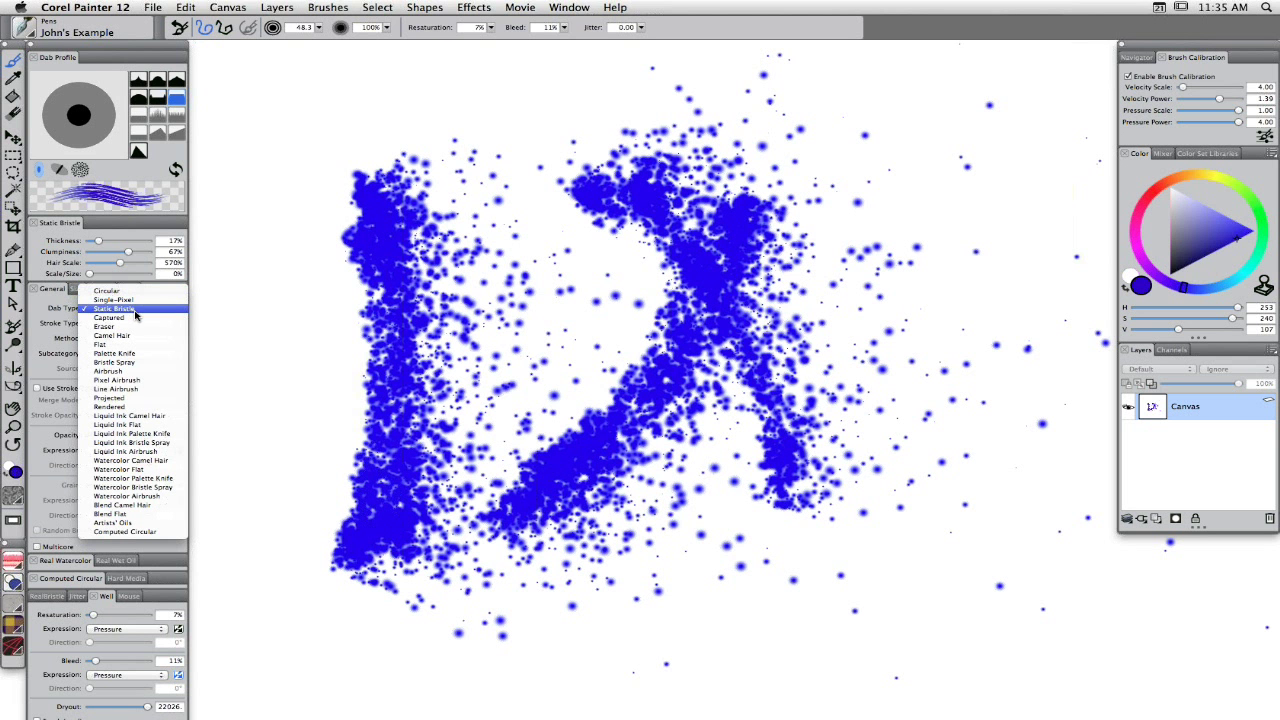
{"action": "left_click", "coordinate": [131, 309]}
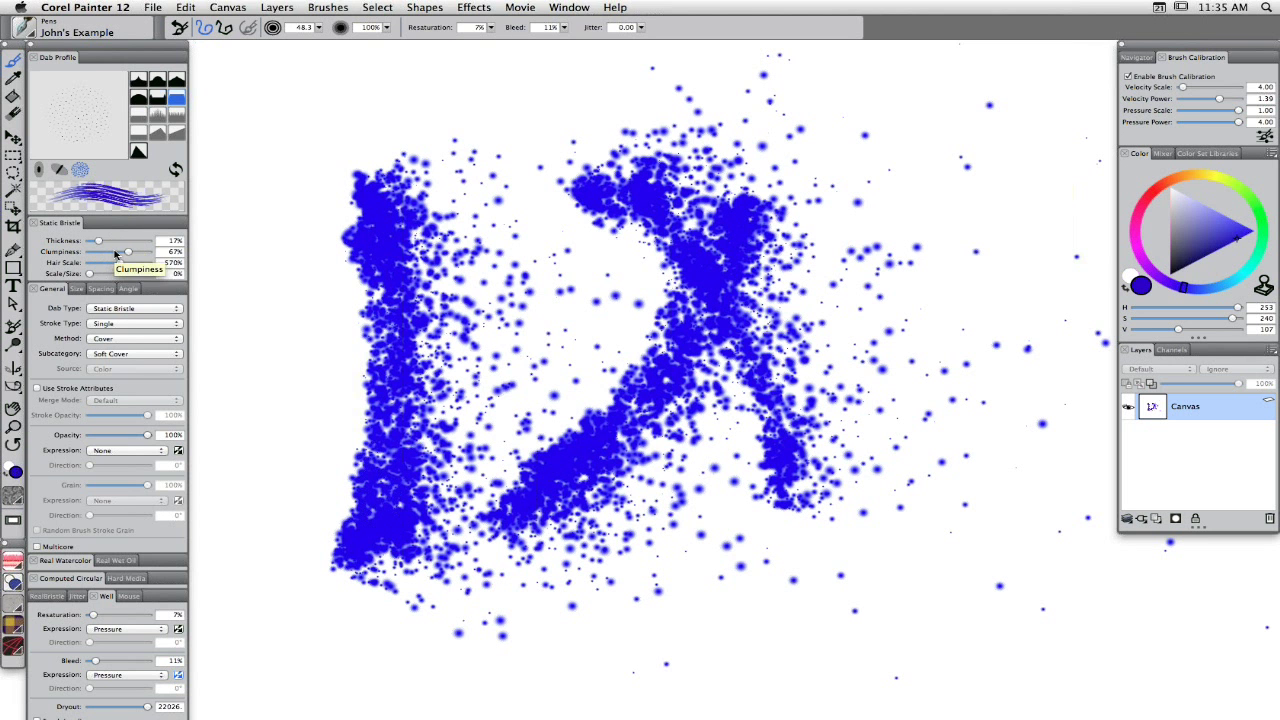
{"action": "left_click", "coordinate": [74, 289]}
{"action": "mouse_move", "coordinate": [108, 322]}
{"action": "left_mouse_down"}
{"action": "mouse_move", "coordinate": [149, 324]}
{"action": "mouse_move", "coordinate": [105, 324]}
{"action": "left_mouse_up"}
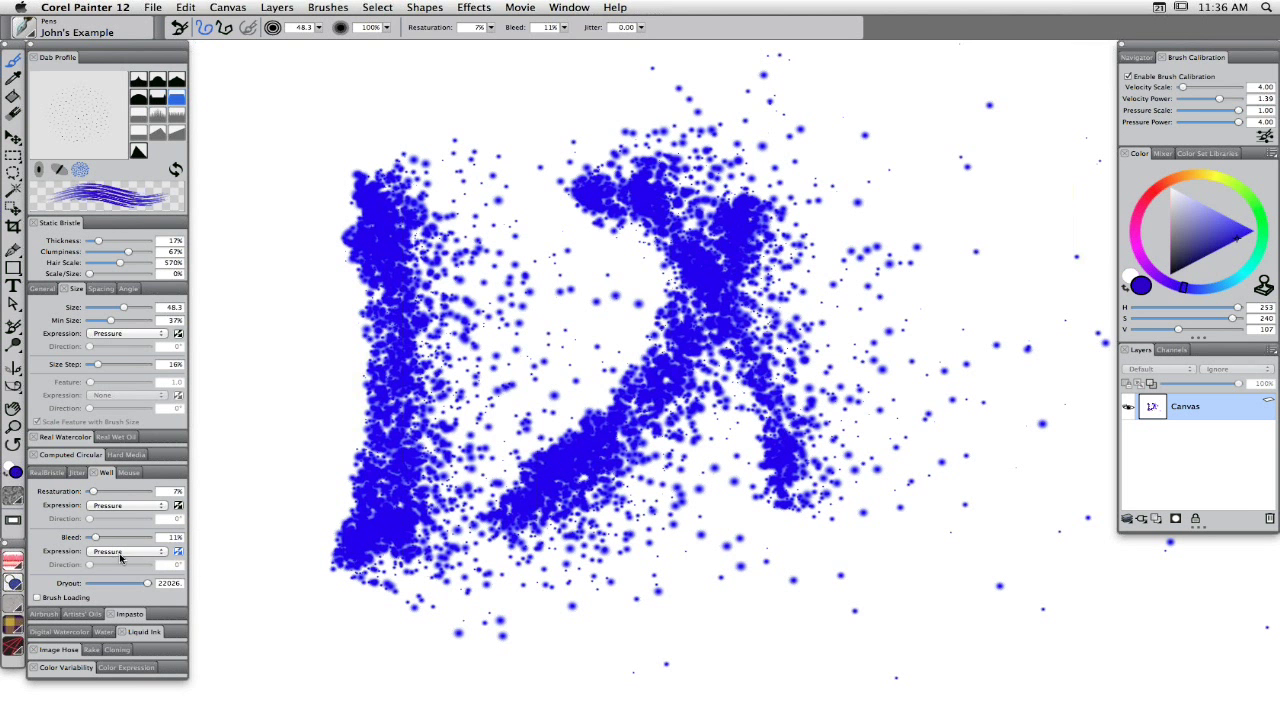
{"action": "left_click", "coordinate": [178, 552]}
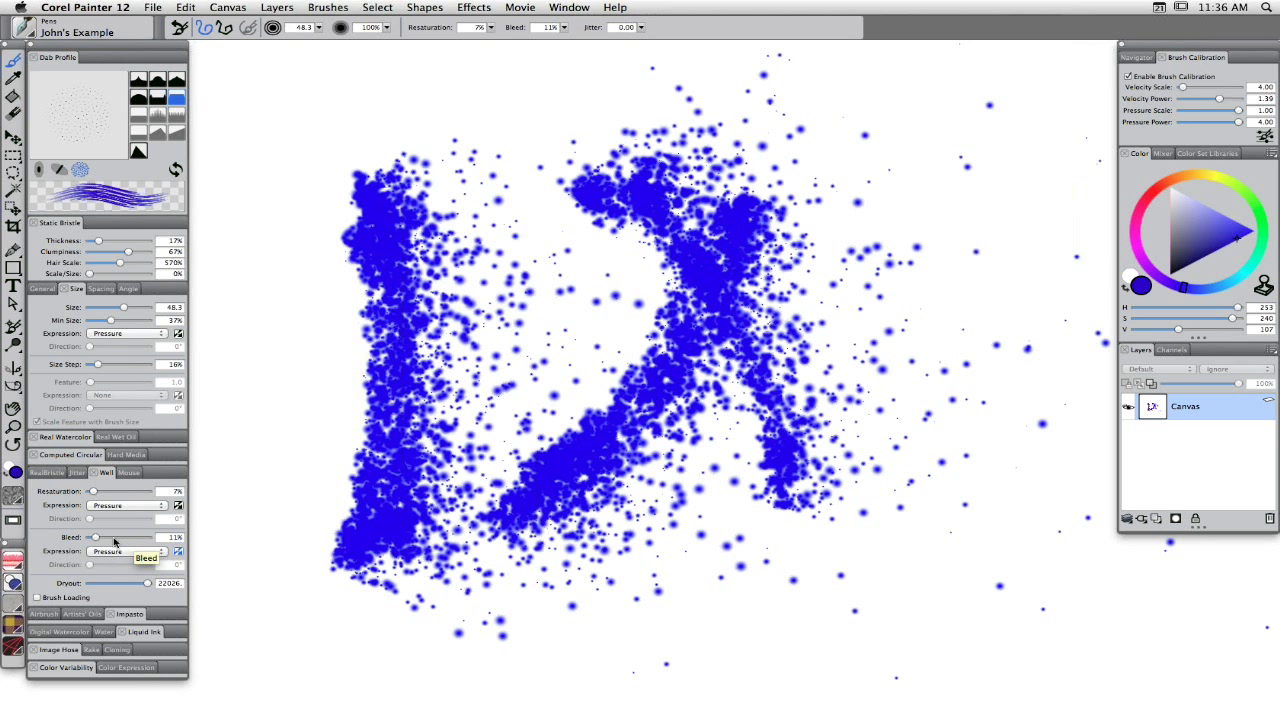
{"action": "left_click", "coordinate": [178, 552]}
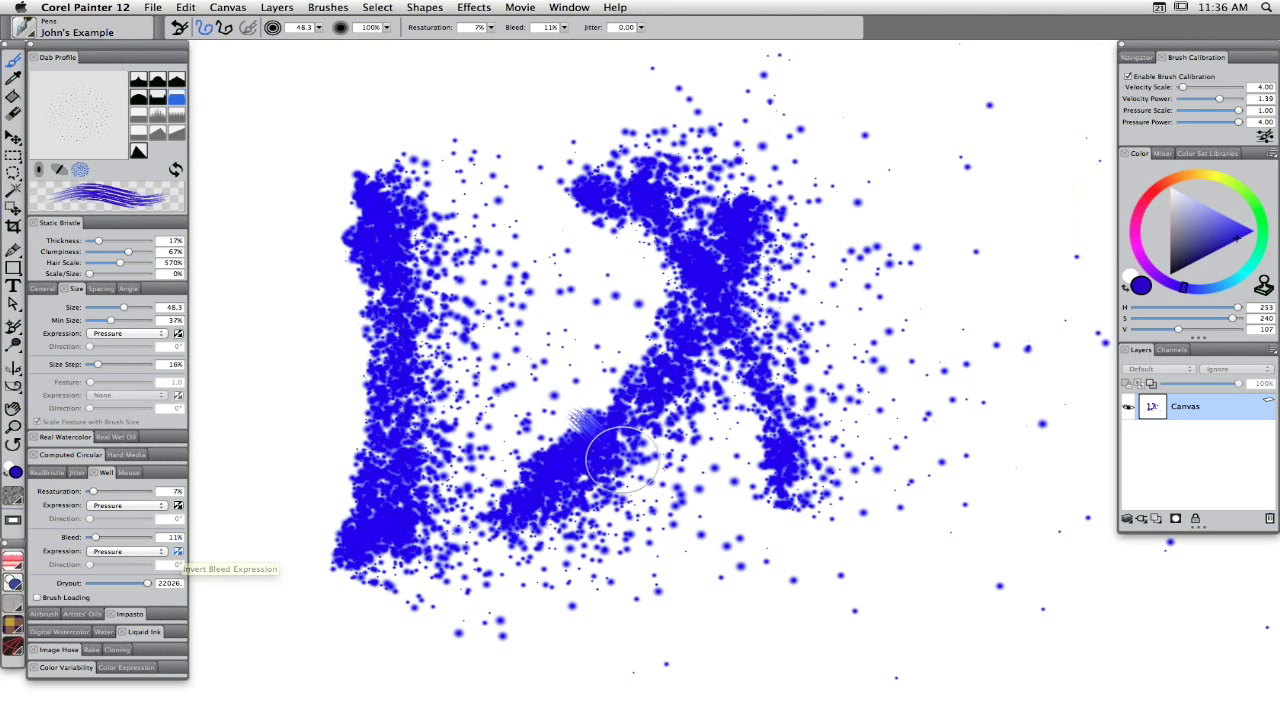
Smear the blue splatter with the saved variant, change the color to orange, and paint orange bristle strokes over the left half.
{"action": "mouse_move", "coordinate": [625, 465]}
{"action": "left_mouse_down"}
{"action": "mouse_move", "coordinate": [531, 387]}
{"action": "mouse_move", "coordinate": [648, 482]}
{"action": "left_mouse_up"}
{"action": "left_click", "coordinate": [1188, 178]}
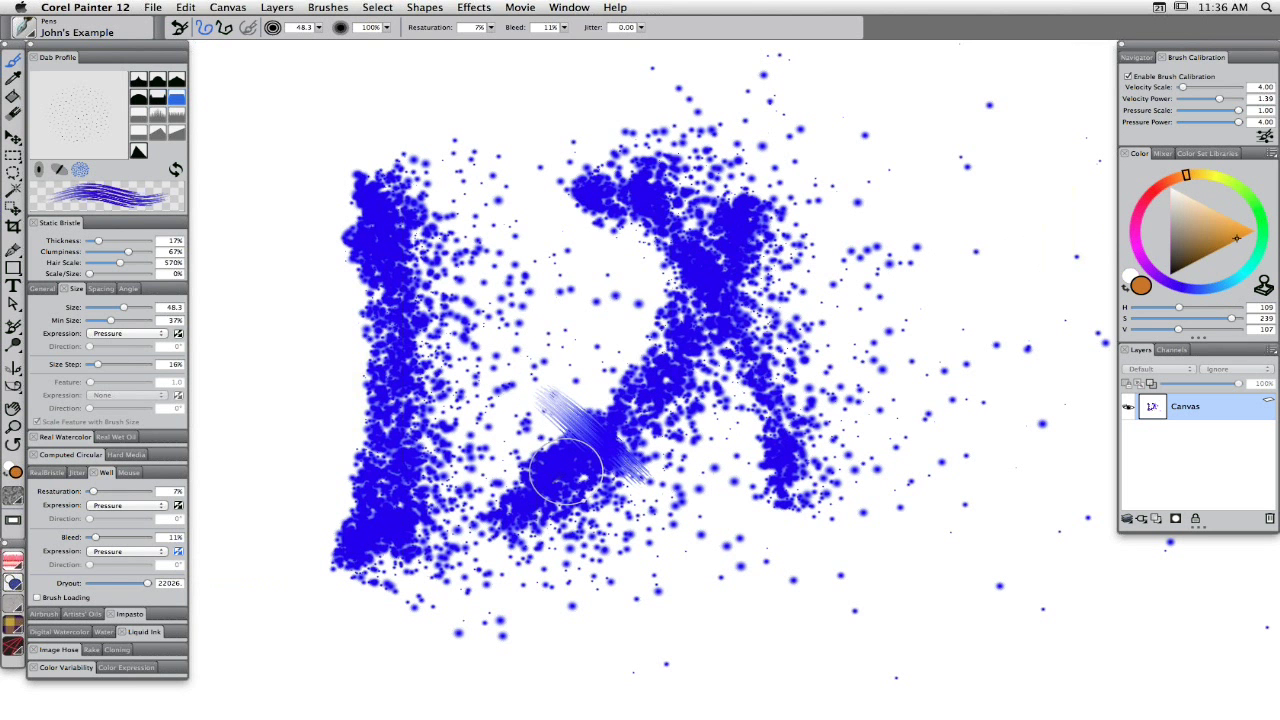
{"action": "mouse_move", "coordinate": [571, 457]}
{"action": "left_mouse_down"}
{"action": "mouse_move", "coordinate": [565, 345]}
{"action": "mouse_move", "coordinate": [672, 392]}
{"action": "mouse_move", "coordinate": [605, 345]}
{"action": "mouse_move", "coordinate": [640, 375]}
{"action": "left_mouse_up"}
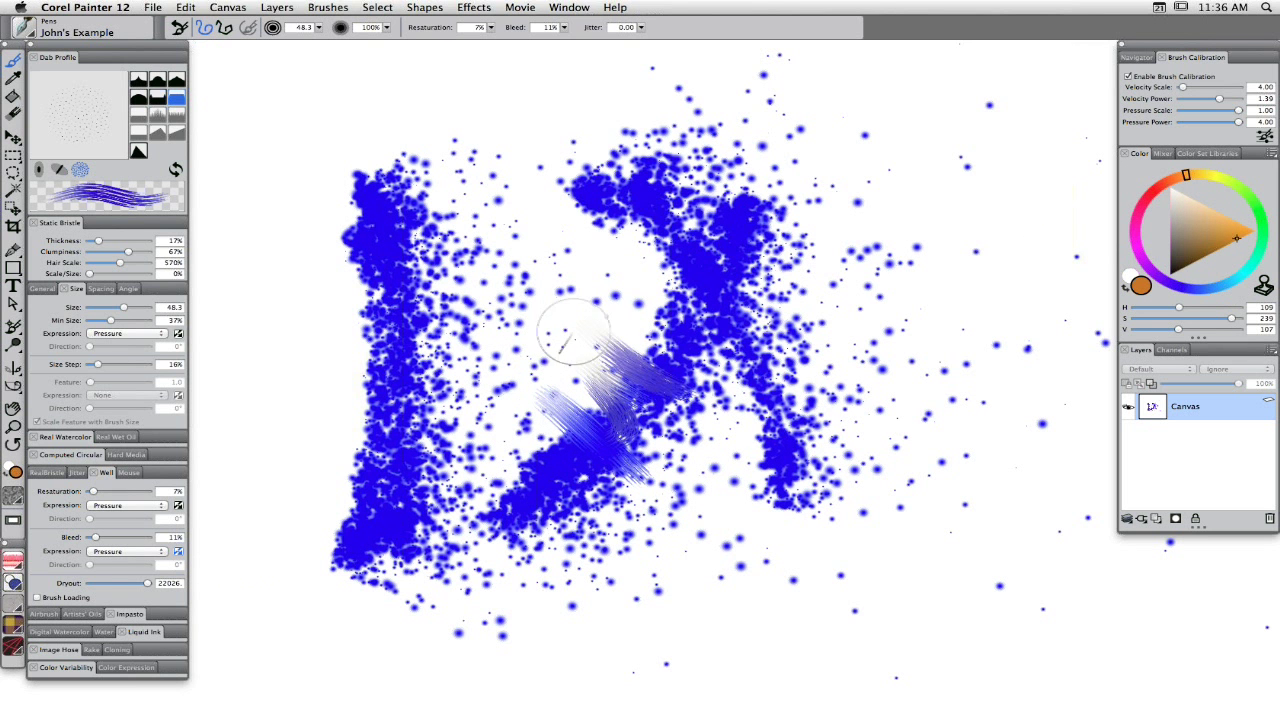
{"action": "mouse_move", "coordinate": [500, 415]}
{"action": "left_mouse_down"}
{"action": "mouse_move", "coordinate": [573, 473]}
{"action": "mouse_move", "coordinate": [500, 420]}
{"action": "mouse_move", "coordinate": [560, 445]}
{"action": "mouse_move", "coordinate": [510, 400]}
{"action": "mouse_move", "coordinate": [570, 425]}
{"action": "mouse_move", "coordinate": [560, 370]}
{"action": "mouse_move", "coordinate": [590, 360]}
{"action": "mouse_move", "coordinate": [580, 294]}
{"action": "mouse_move", "coordinate": [565, 255]}
{"action": "mouse_move", "coordinate": [452, 195]}
{"action": "mouse_move", "coordinate": [462, 425]}
{"action": "mouse_move", "coordinate": [462, 140]}
{"action": "mouse_move", "coordinate": [422, 143]}
{"action": "mouse_move", "coordinate": [690, 175]}
{"action": "mouse_move", "coordinate": [640, 160]}
{"action": "mouse_move", "coordinate": [345, 150]}
{"action": "mouse_move", "coordinate": [335, 397]}
{"action": "mouse_move", "coordinate": [320, 157]}
{"action": "mouse_move", "coordinate": [318, 370]}
{"action": "left_mouse_up"}
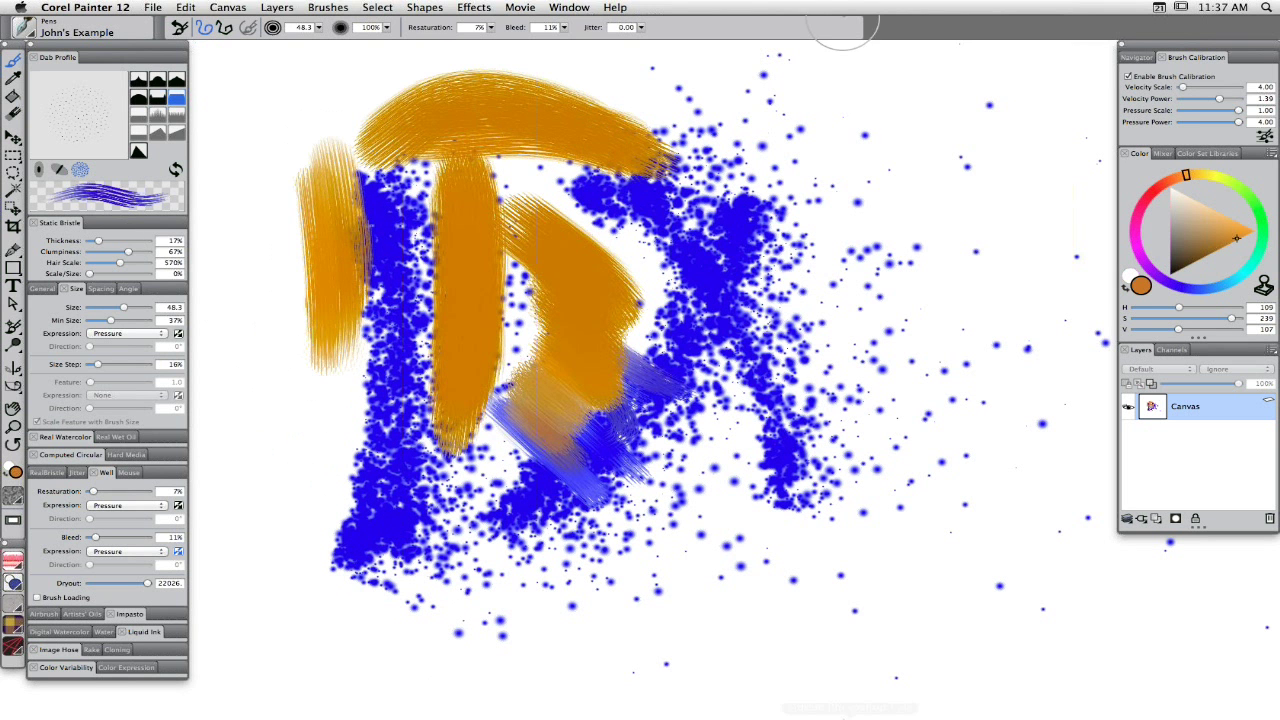
Paint overlapping orange bristle strokes over the blue splatter on the right half of the canvas.
{"action": "mouse_move", "coordinate": [493, 548]}
{"action": "left_mouse_down"}
{"action": "mouse_move", "coordinate": [512, 555]}
{"action": "mouse_move", "coordinate": [598, 504]}
{"action": "mouse_move", "coordinate": [591, 486]}
{"action": "mouse_move", "coordinate": [607, 497]}
{"action": "left_mouse_up"}
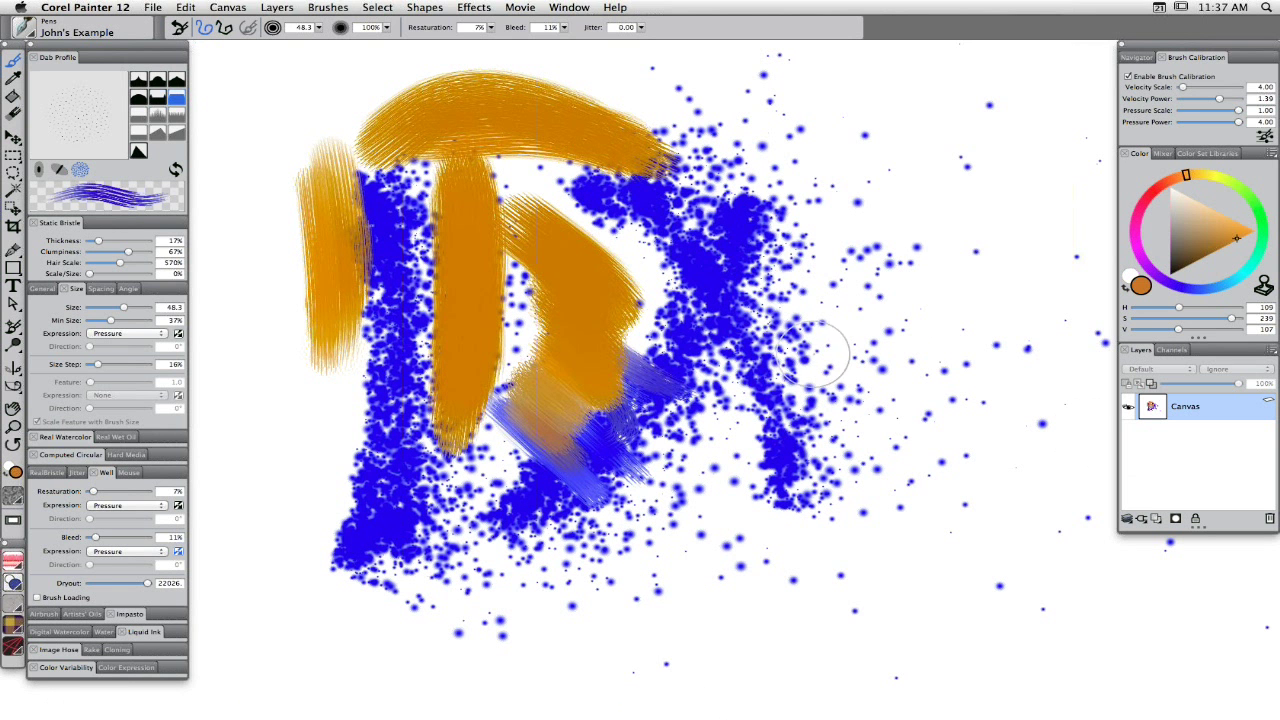
{"action": "key", "text": "XF86AudioRaiseVolume"}
{"action": "mouse_move", "coordinate": [813, 356]}
{"action": "left_mouse_down"}
{"action": "mouse_move", "coordinate": [826, 357]}
{"action": "mouse_move", "coordinate": [823, 398]}
{"action": "mouse_move", "coordinate": [891, 394]}
{"action": "mouse_move", "coordinate": [805, 425]}
{"action": "mouse_move", "coordinate": [895, 415]}
{"action": "mouse_move", "coordinate": [906, 345]}
{"action": "mouse_move", "coordinate": [935, 322]}
{"action": "mouse_move", "coordinate": [884, 336]}
{"action": "left_mouse_up"}
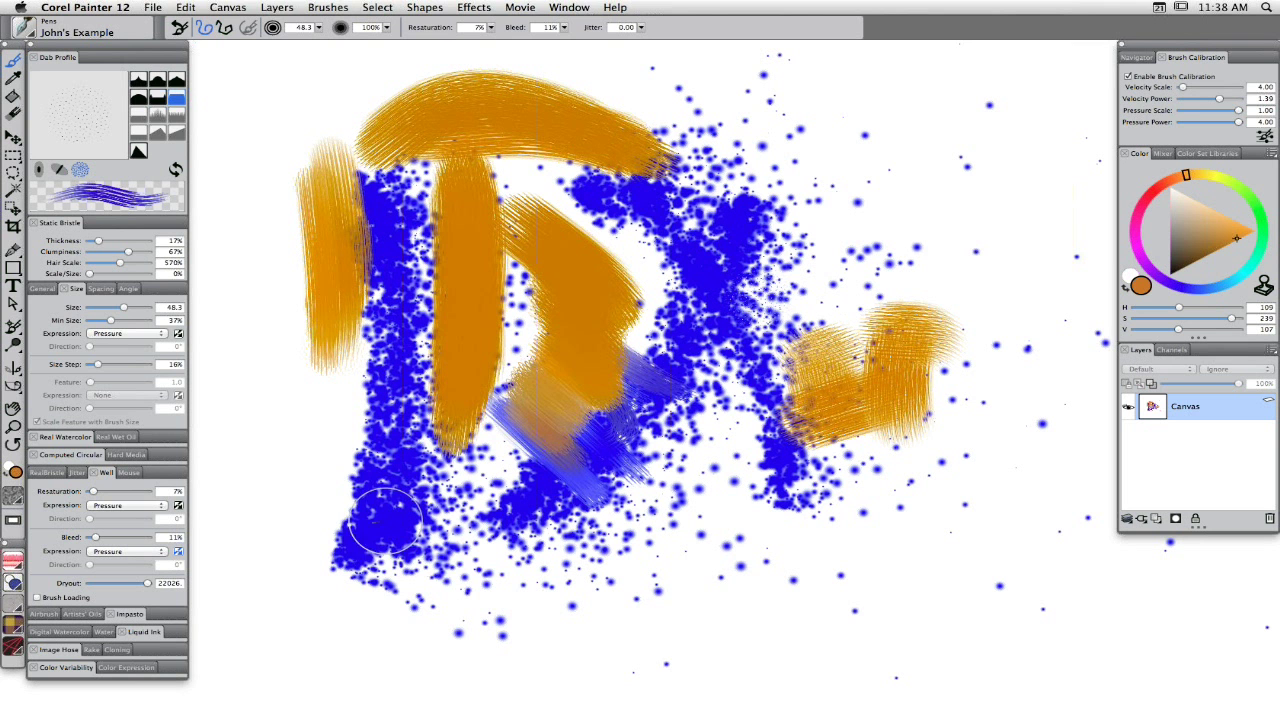
{"action": "mouse_move", "coordinate": [320, 455]}
{"action": "left_mouse_down"}
{"action": "mouse_move", "coordinate": [400, 515]}
{"action": "mouse_move", "coordinate": [330, 545]}
{"action": "mouse_move", "coordinate": [435, 590]}
{"action": "mouse_move", "coordinate": [314, 523]}
{"action": "mouse_move", "coordinate": [286, 608]}
{"action": "left_mouse_up"}
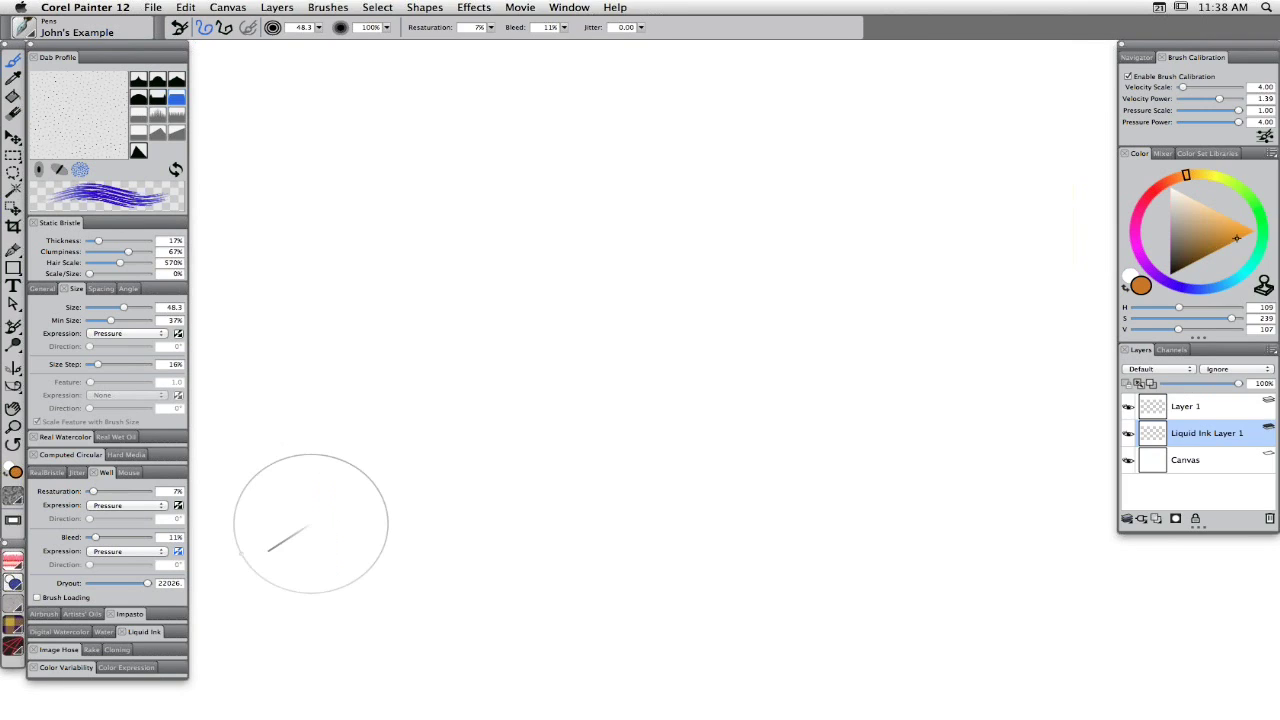
Switch to Safari and look over the Mastering Brushes tutorial post and John's Brushes 2 preview on The PixlBlog.
{"action": "key", "text": "ctrl+Left"}
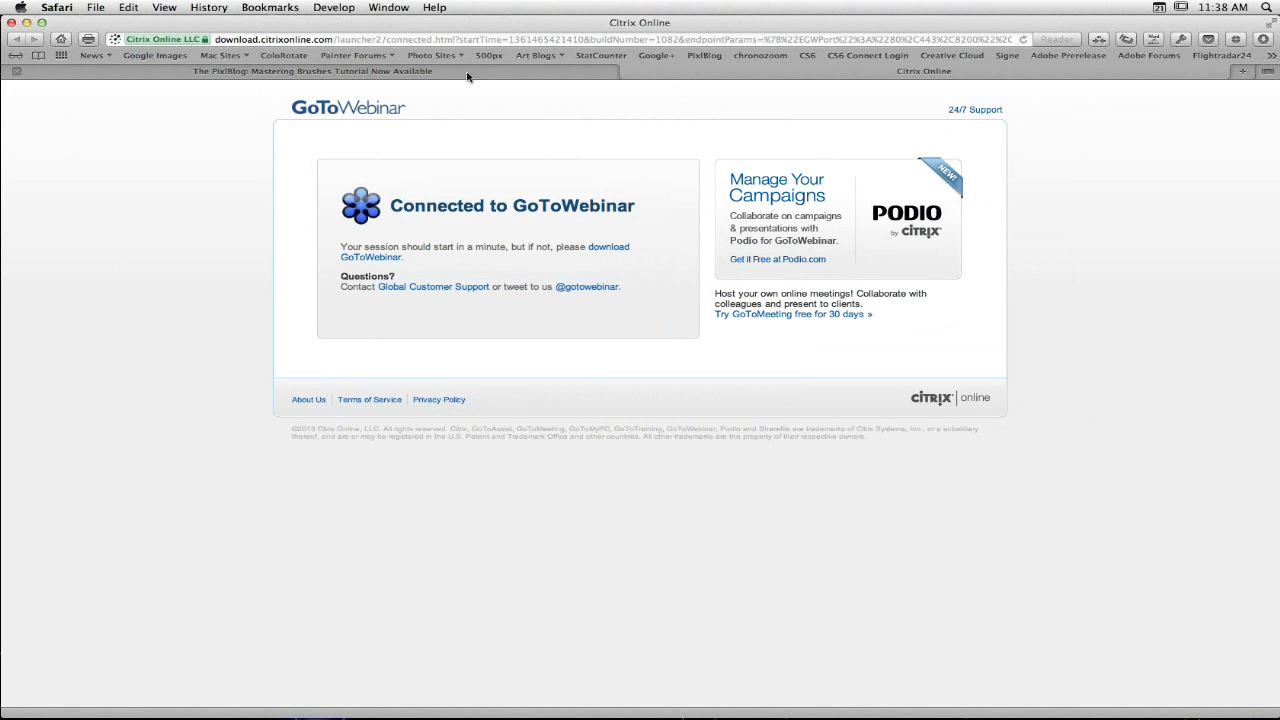
{"action": "left_click", "coordinate": [466, 74]}
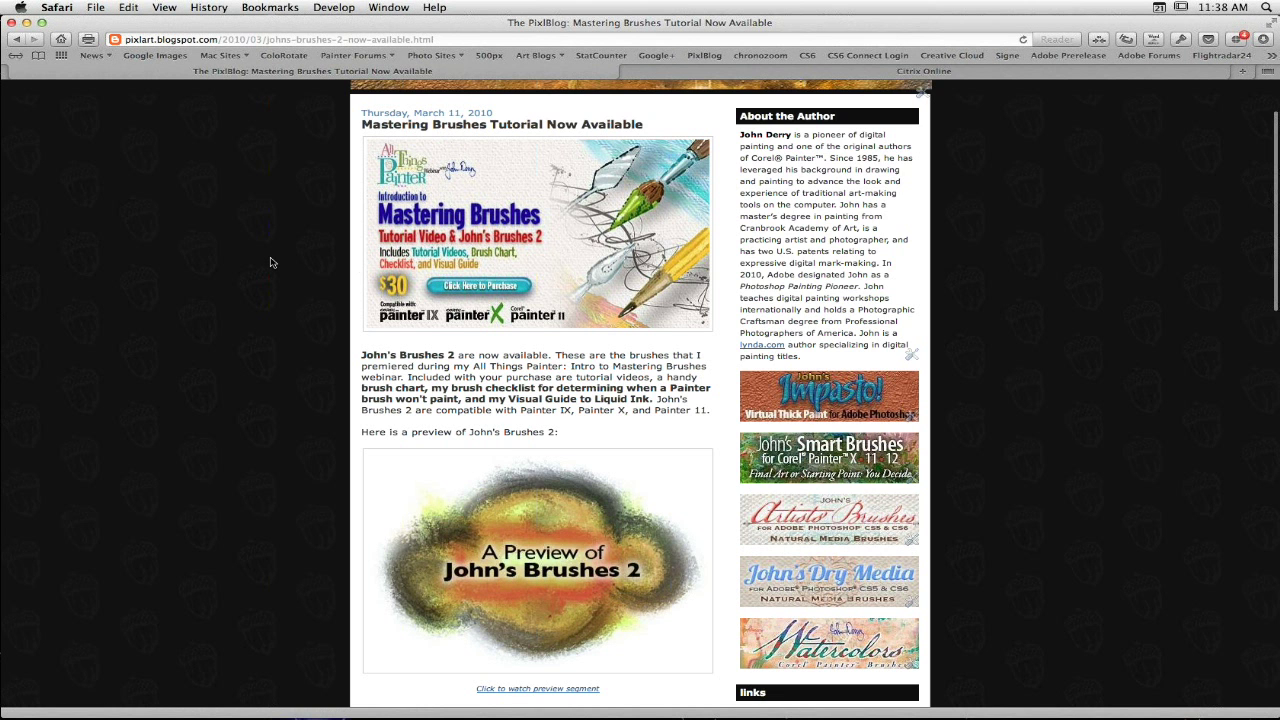
{"action": "scroll", "coordinate": [270, 262], "scroll_direction": "down", "scroll_amount": 2}
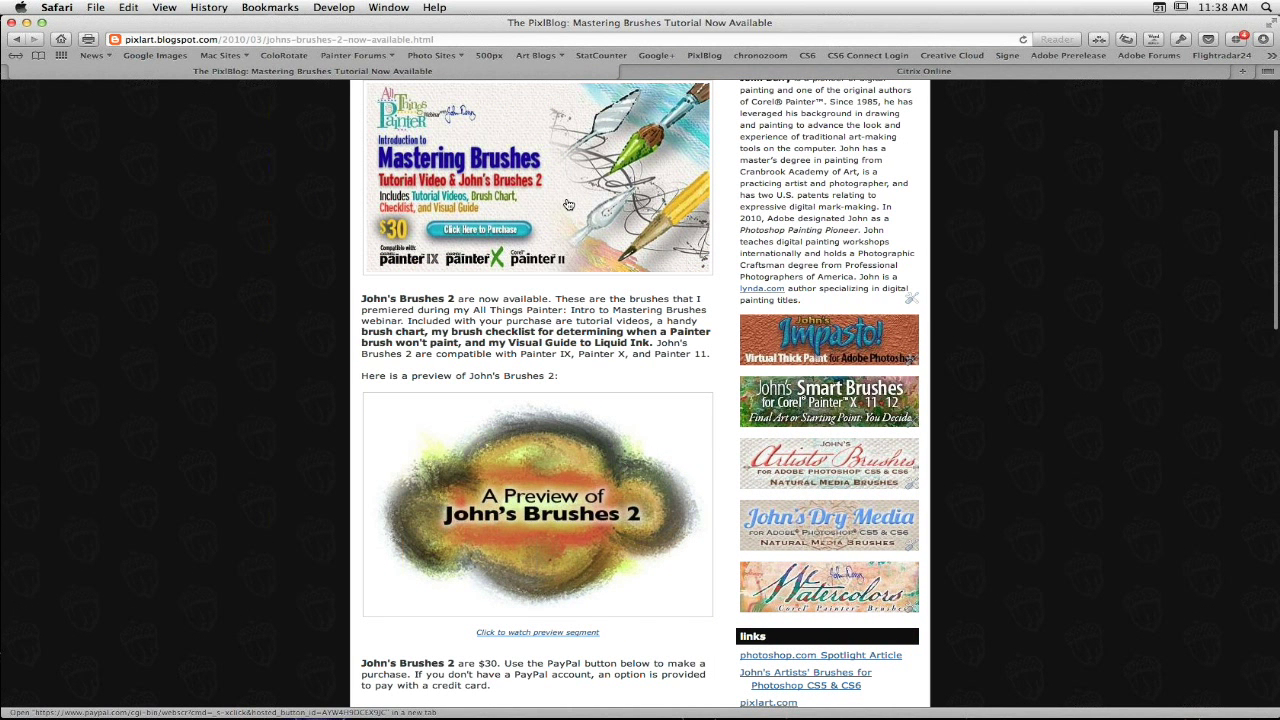
{"action": "scroll", "coordinate": [567, 204], "scroll_direction": "up", "scroll_amount": 2}
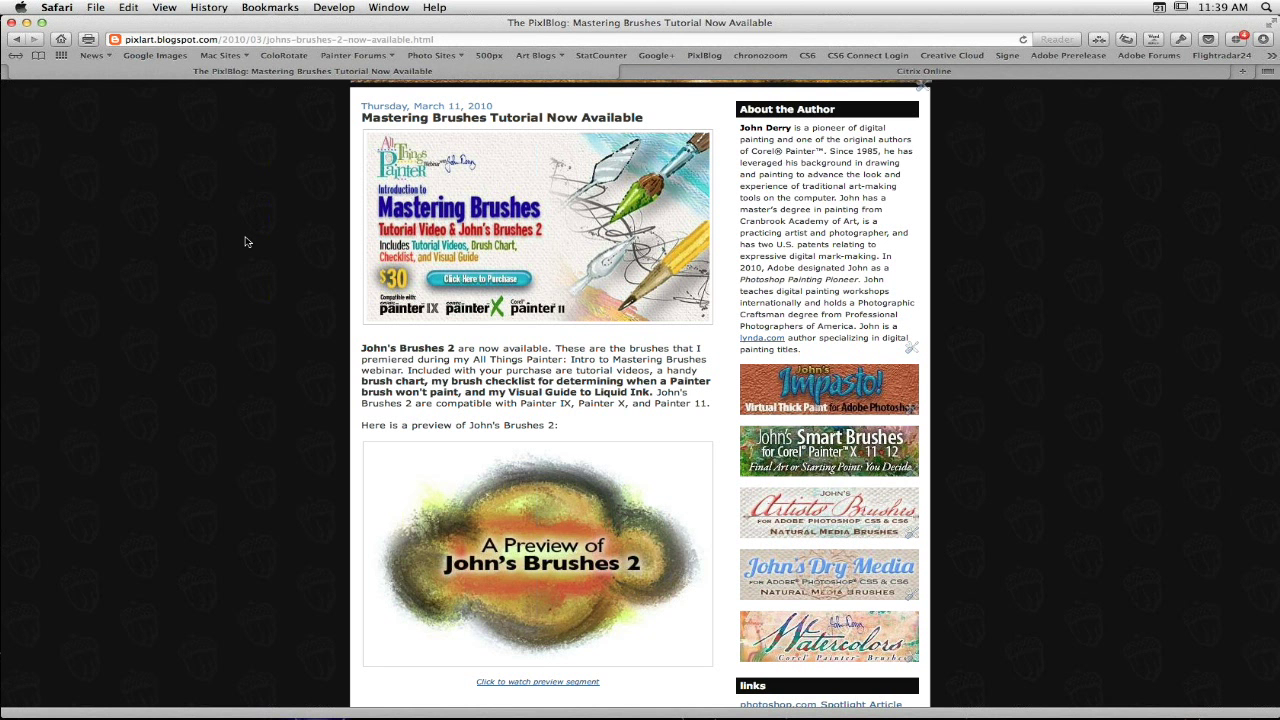
{"action": "scroll", "coordinate": [247, 242], "scroll_direction": "down", "scroll_amount": 1}
{"action": "scroll", "coordinate": [247, 242], "scroll_direction": "up", "scroll_amount": 1}
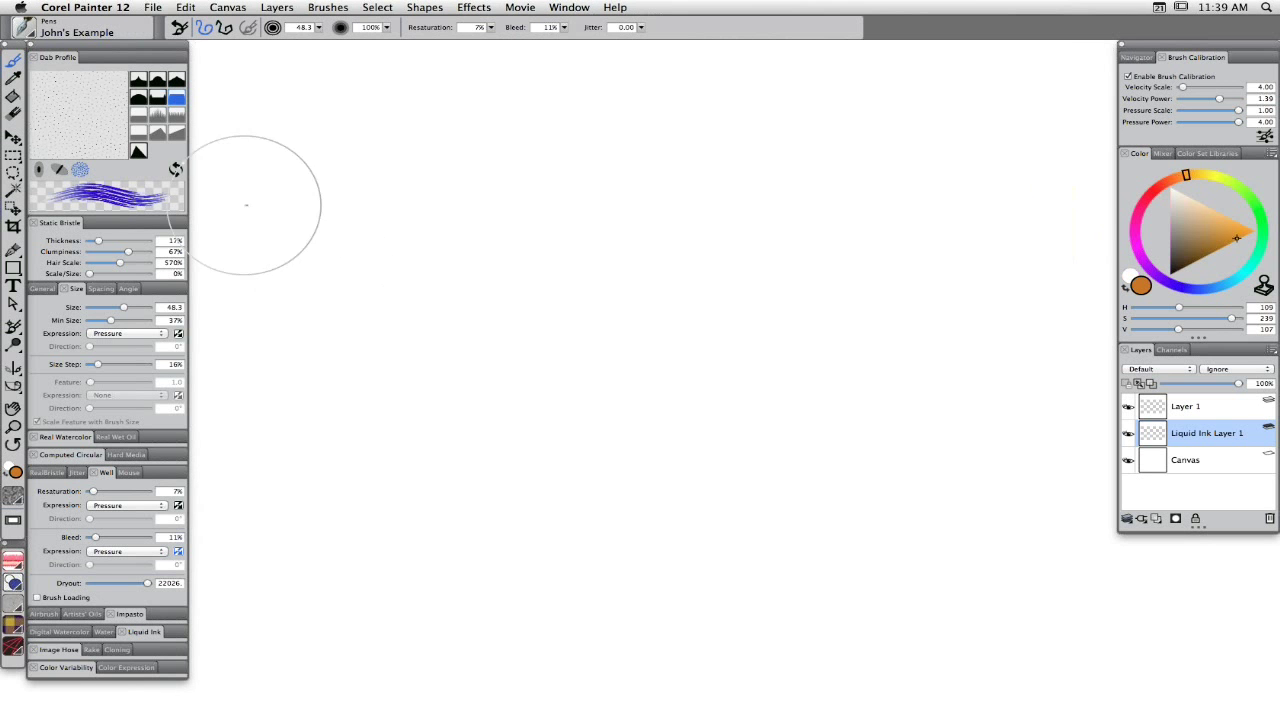
Switch back to Corel Painter, choose the Scratchboard Tool variant from the Pens category and make the Canvas layer active.
{"action": "left_click", "coordinate": [33, 37]}
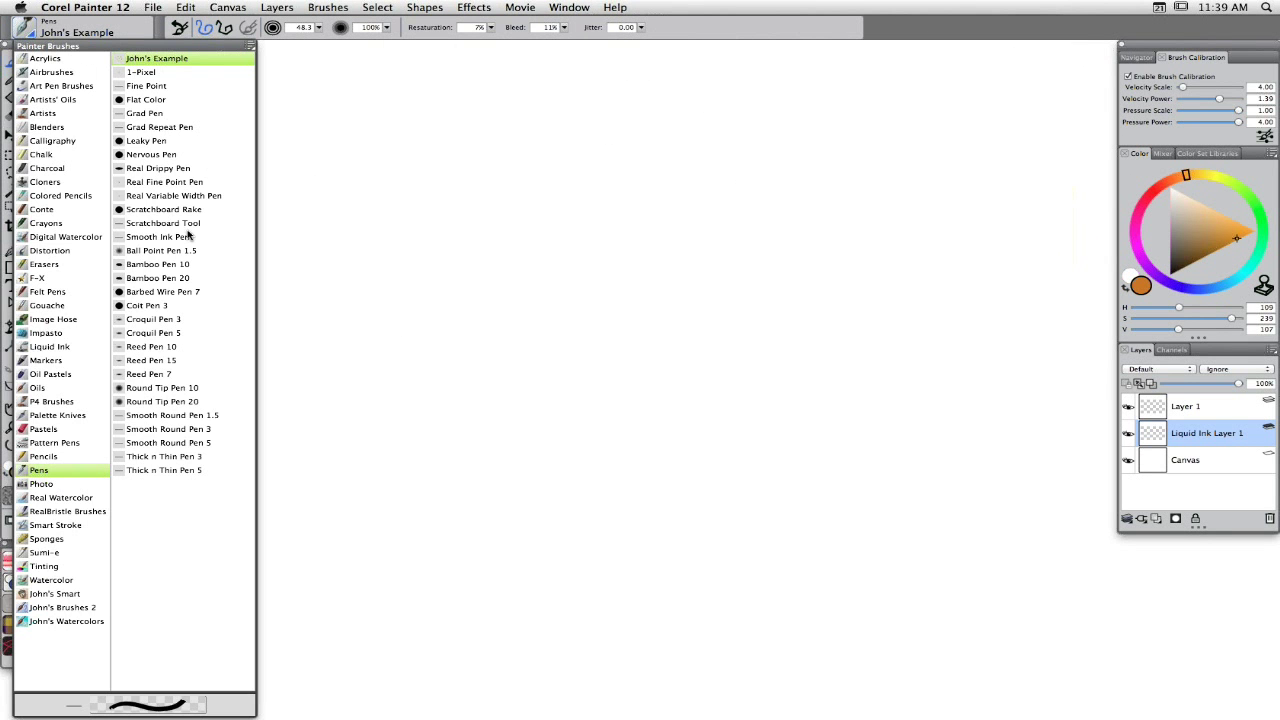
{"action": "left_click", "coordinate": [153, 226]}
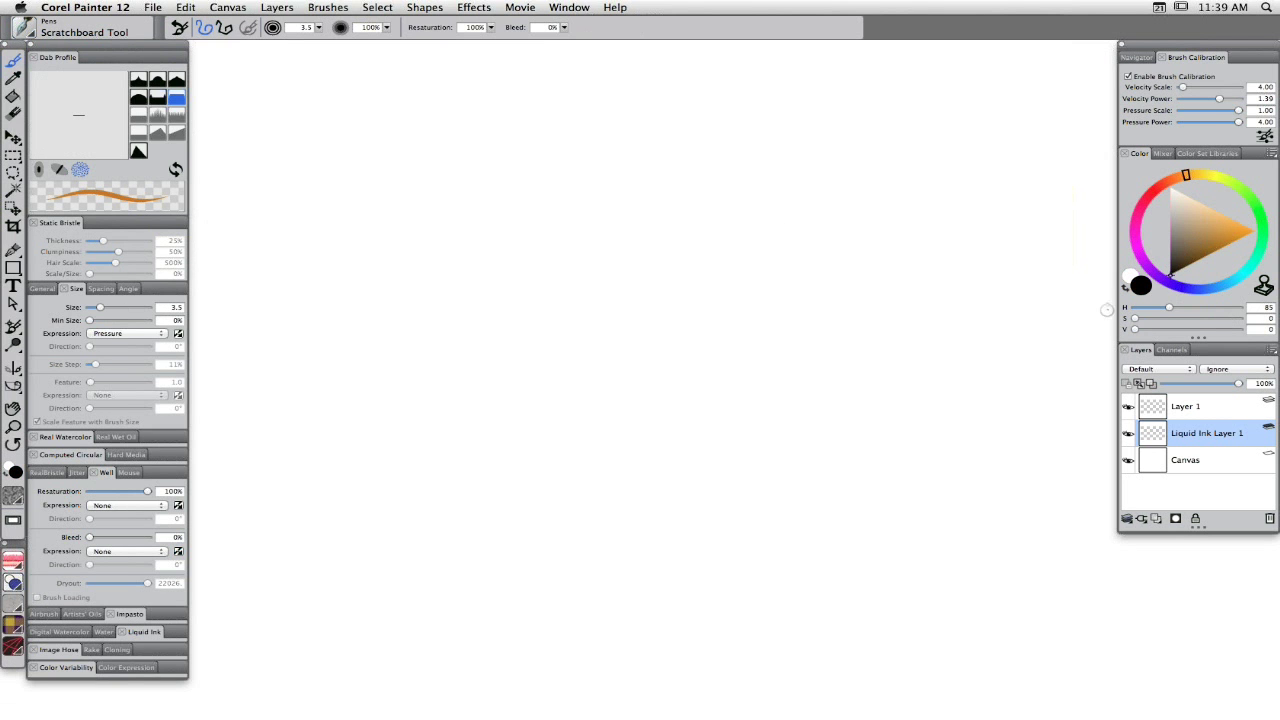
{"action": "left_click", "coordinate": [300, 148]}
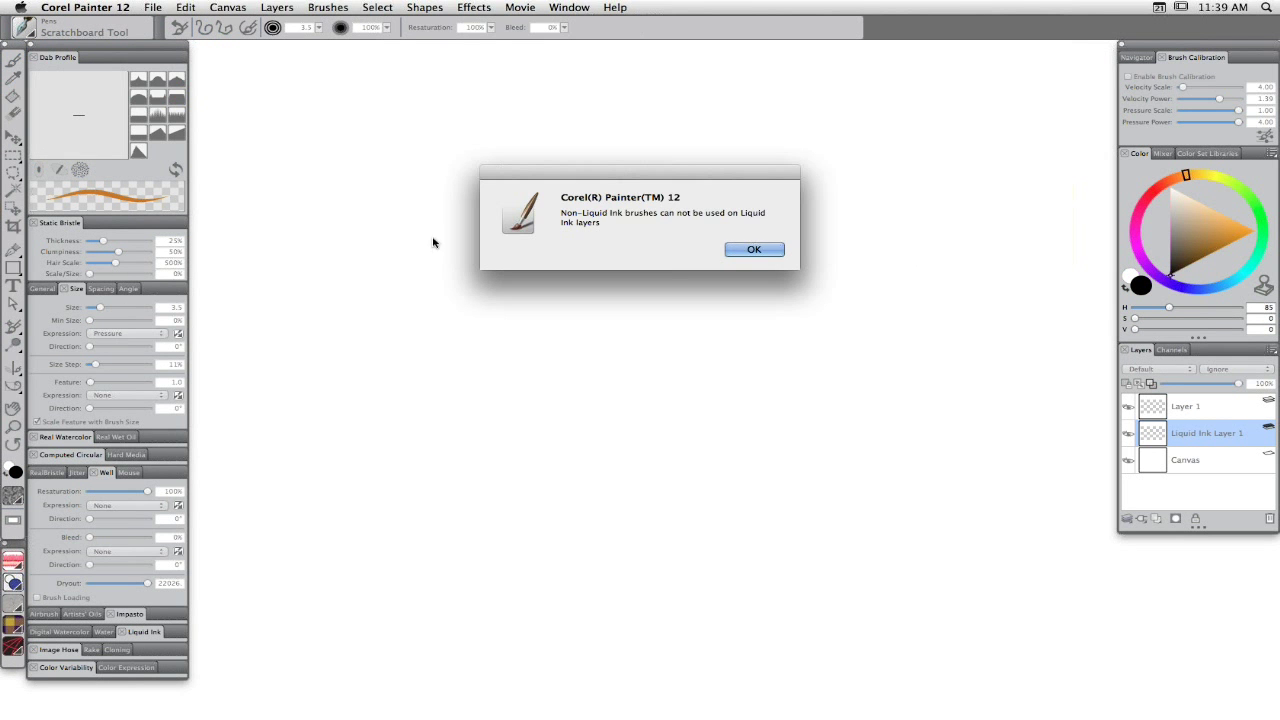
{"action": "left_click", "coordinate": [752, 250]}
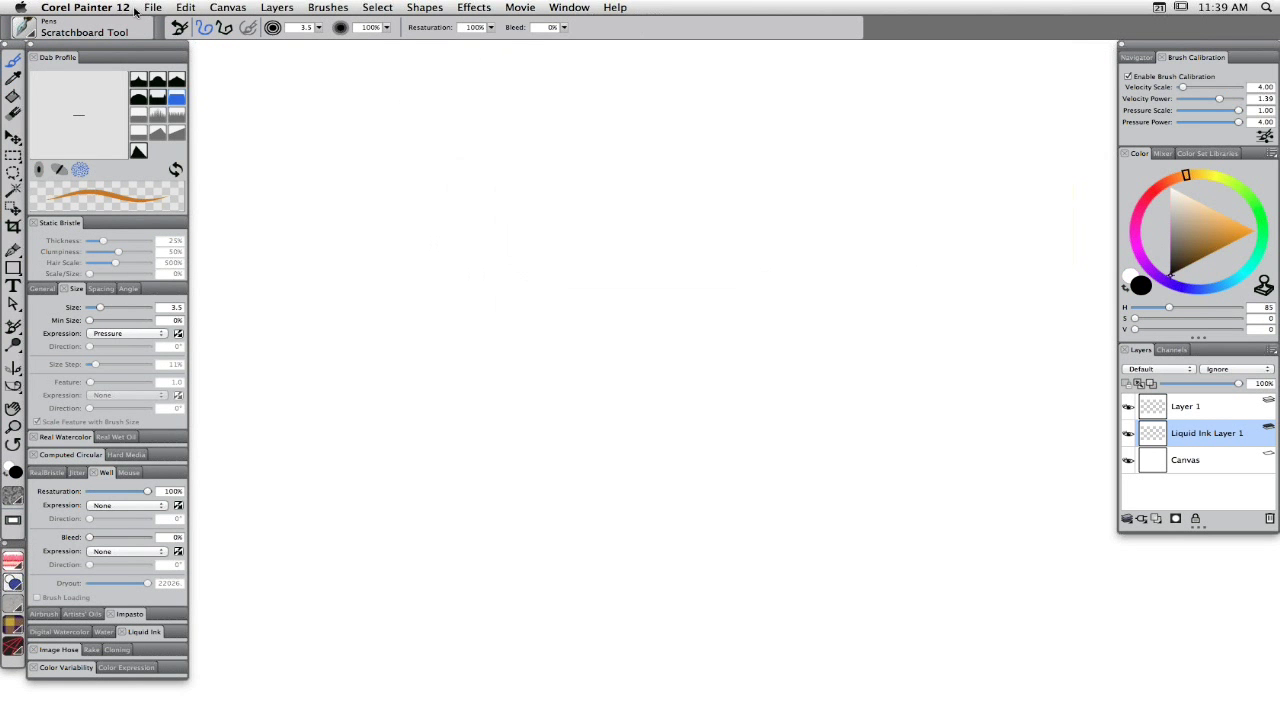
{"action": "left_click", "coordinate": [1202, 464]}
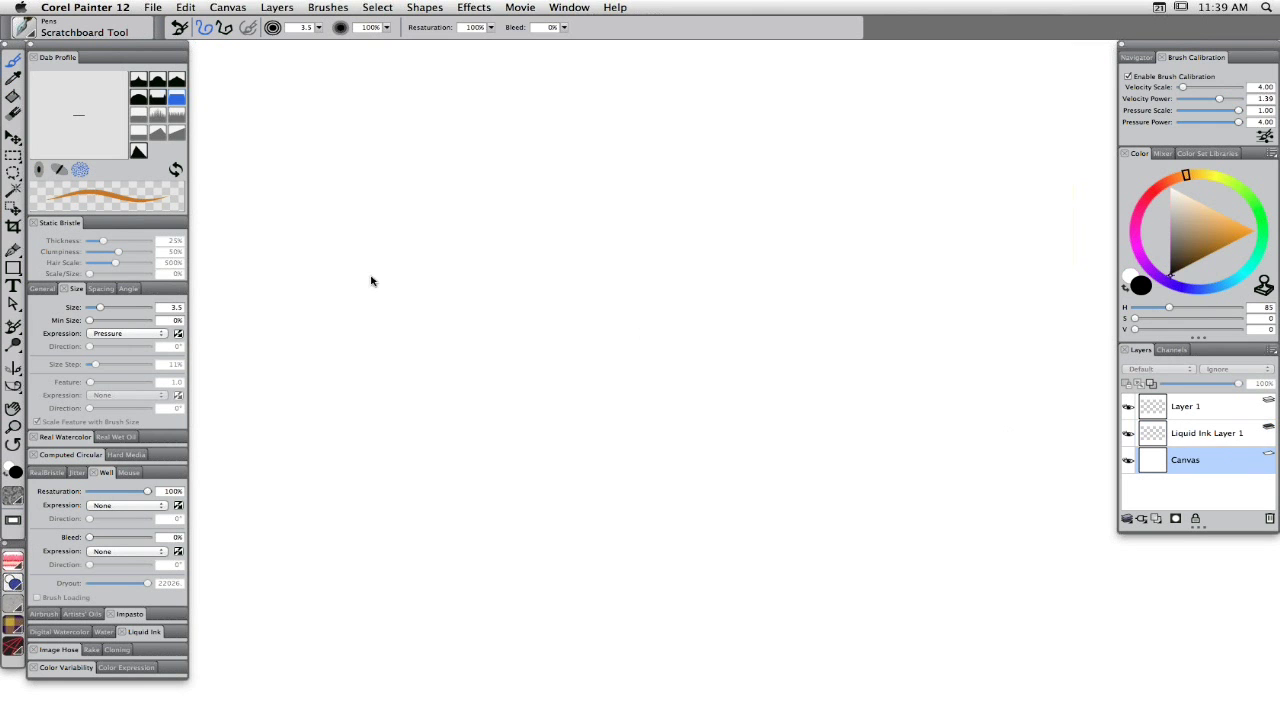
Handwrite the presenter's e-mail address in black across the middle of the canvas with the Scratchboard Tool.
{"action": "mouse_move", "coordinate": [385, 380]}
{"action": "left_mouse_down"}
{"action": "mouse_move", "coordinate": [376, 260]}
{"action": "mouse_move", "coordinate": [388, 372]}
{"action": "left_mouse_up"}
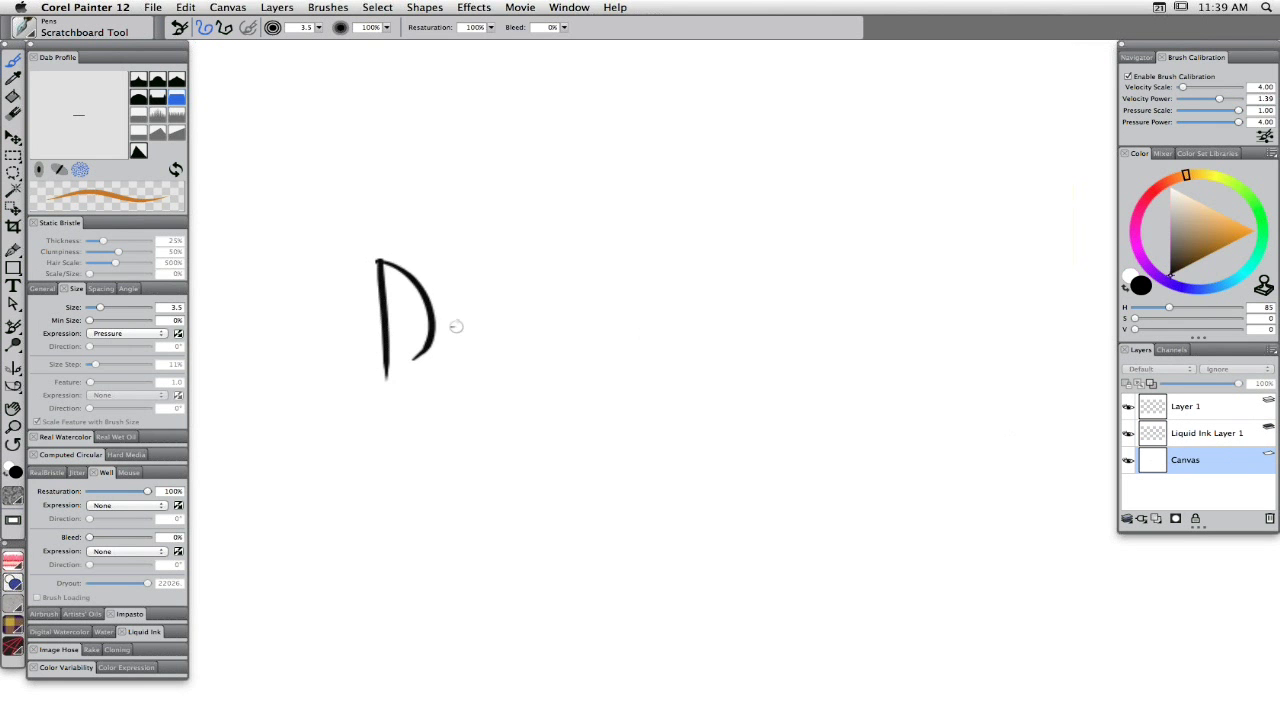
{"action": "mouse_move", "coordinate": [450, 325]}
{"action": "left_mouse_down"}
{"action": "mouse_move", "coordinate": [443, 346]}
{"action": "mouse_move", "coordinate": [466, 356]}
{"action": "left_mouse_up"}
{"action": "mouse_move", "coordinate": [484, 292]}
{"action": "left_mouse_down"}
{"action": "mouse_move", "coordinate": [490, 360]}
{"action": "mouse_move", "coordinate": [520, 296]}
{"action": "left_mouse_up"}
{"action": "mouse_move", "coordinate": [512, 300]}
{"action": "left_mouse_down"}
{"action": "mouse_move", "coordinate": [576, 300]}
{"action": "mouse_move", "coordinate": [558, 402]}
{"action": "left_mouse_up"}
{"action": "mouse_move", "coordinate": [624, 306]}
{"action": "left_mouse_down"}
{"action": "mouse_move", "coordinate": [596, 316]}
{"action": "mouse_move", "coordinate": [644, 340]}
{"action": "left_mouse_up"}
{"action": "mouse_move", "coordinate": [680, 298]}
{"action": "left_mouse_down"}
{"action": "mouse_move", "coordinate": [692, 380]}
{"action": "mouse_move", "coordinate": [690, 336]}
{"action": "mouse_move", "coordinate": [736, 352]}
{"action": "left_mouse_up"}
{"action": "mouse_move", "coordinate": [754, 340]}
{"action": "left_mouse_down"}
{"action": "mouse_move", "coordinate": [778, 296]}
{"action": "mouse_move", "coordinate": [790, 352]}
{"action": "left_mouse_up"}
{"action": "left_click_drag", "start_coordinate": [796, 266], "coordinate": [798, 364]}
{"action": "mouse_move", "coordinate": [826, 308]}
{"action": "left_mouse_down"}
{"action": "mouse_move", "coordinate": [802, 352]}
{"action": "mouse_move", "coordinate": [834, 352]}
{"action": "left_mouse_up"}
{"action": "mouse_move", "coordinate": [838, 300]}
{"action": "left_mouse_down"}
{"action": "mouse_move", "coordinate": [848, 340]}
{"action": "mouse_move", "coordinate": [876, 292]}
{"action": "left_mouse_up"}
{"action": "mouse_move", "coordinate": [890, 254]}
{"action": "left_mouse_down"}
{"action": "mouse_move", "coordinate": [886, 324]}
{"action": "mouse_move", "coordinate": [852, 290]}
{"action": "left_mouse_up"}
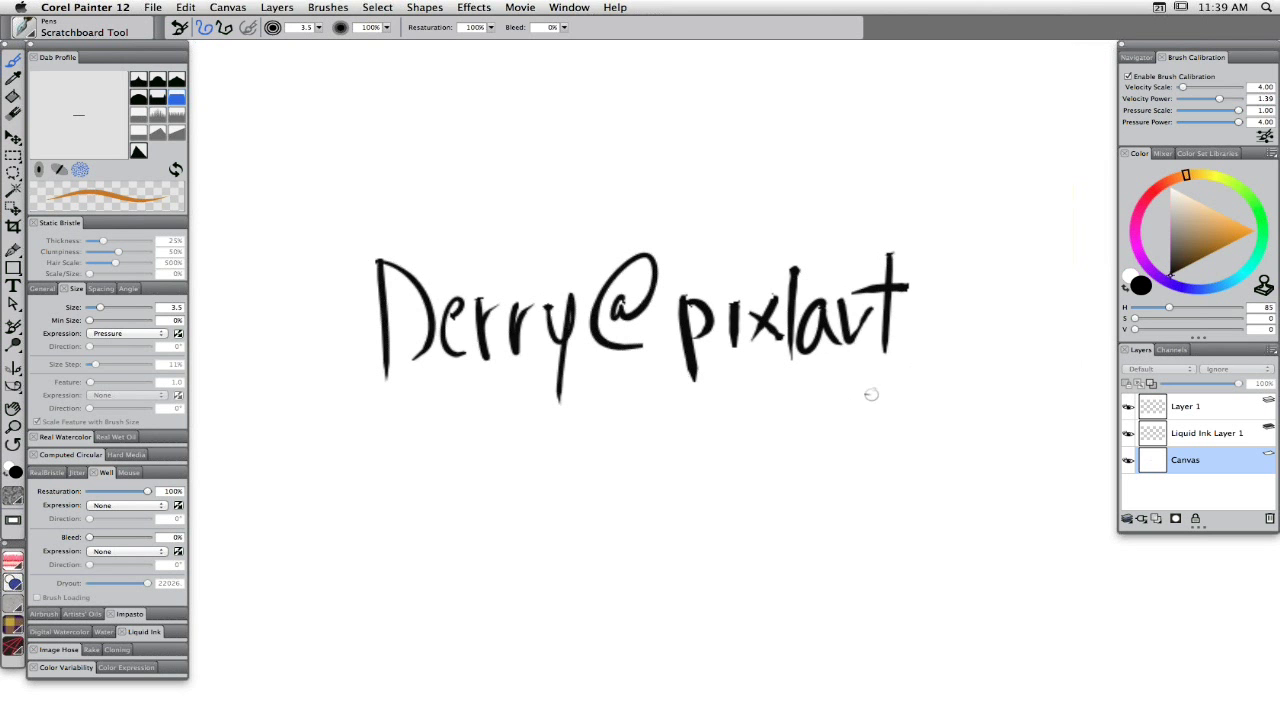
{"action": "left_click", "coordinate": [908, 334]}
{"action": "left_click_drag", "start_coordinate": [955, 298], "coordinate": [965, 346]}
{"action": "mouse_move", "coordinate": [990, 300]}
{"action": "left_mouse_down"}
{"action": "mouse_move", "coordinate": [994, 320]}
{"action": "mouse_move", "coordinate": [990, 300]}
{"action": "left_mouse_up"}
{"action": "mouse_move", "coordinate": [1012, 302]}
{"action": "left_mouse_down"}
{"action": "mouse_move", "coordinate": [1014, 336]}
{"action": "mouse_move", "coordinate": [1034, 326]}
{"action": "mouse_move", "coordinate": [1058, 346]}
{"action": "left_mouse_up"}
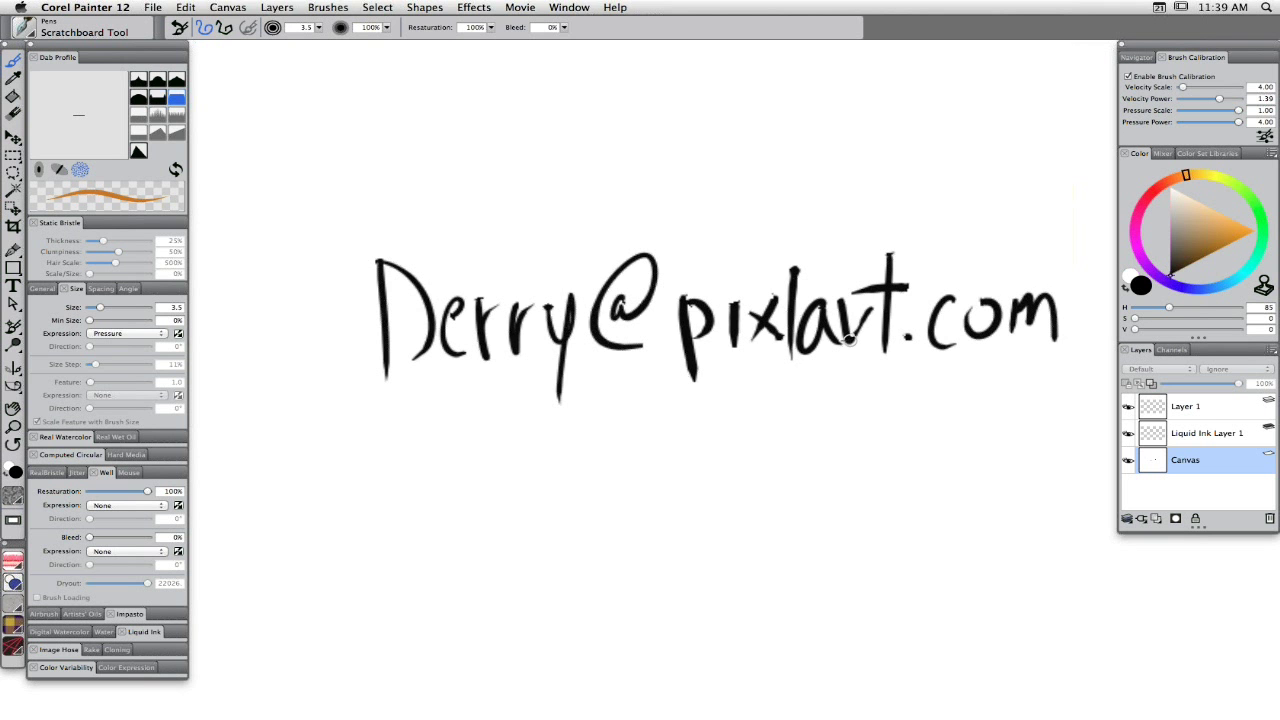
Touch up an unclear letter in the handwritten address, then erase its capital first letter and redraw it in lowercase.
{"action": "left_click_drag", "start_coordinate": [842, 346], "coordinate": [874, 300]}
{"action": "left_click_drag", "start_coordinate": [377, 327], "coordinate": [382, 378]}
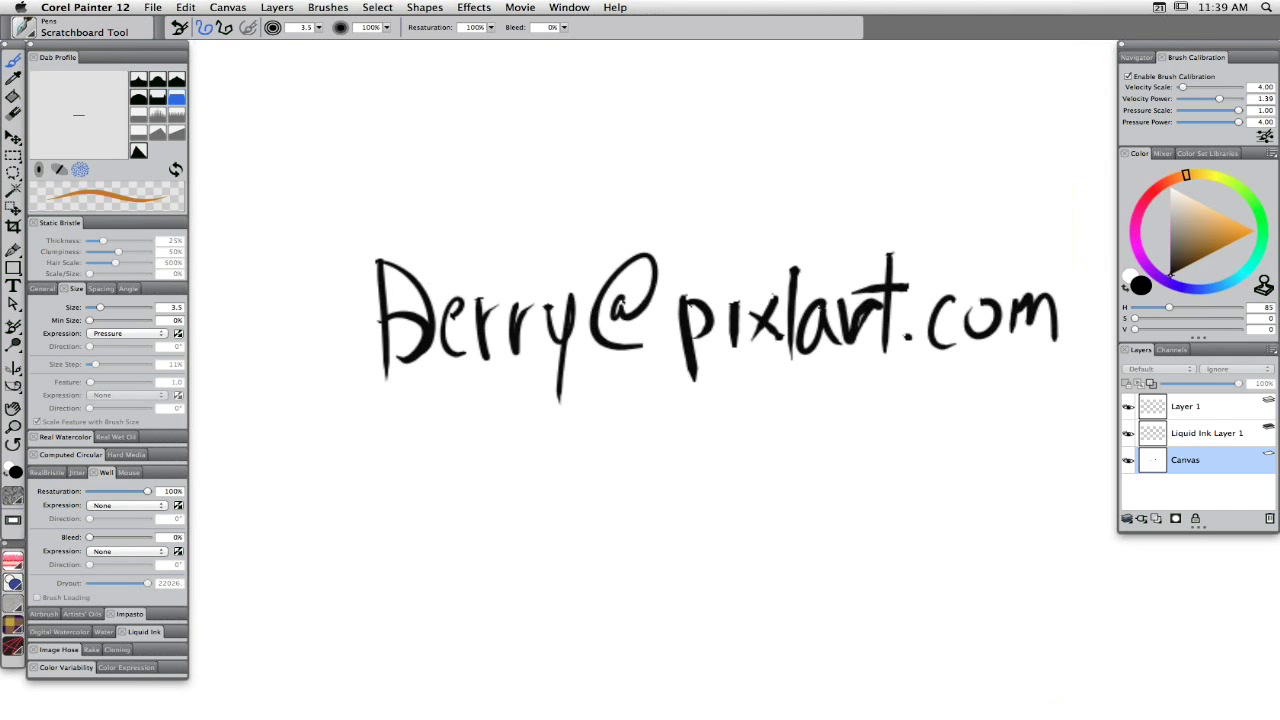
{"action": "key", "text": "e"}
{"action": "left_click_drag", "start_coordinate": [403, 270], "coordinate": [395, 370]}
{"action": "mouse_move", "coordinate": [370, 322]}
{"action": "left_mouse_down"}
{"action": "mouse_move", "coordinate": [406, 283]}
{"action": "mouse_move", "coordinate": [414, 346]}
{"action": "mouse_move", "coordinate": [417, 292]}
{"action": "mouse_move", "coordinate": [406, 337]}
{"action": "left_mouse_up"}
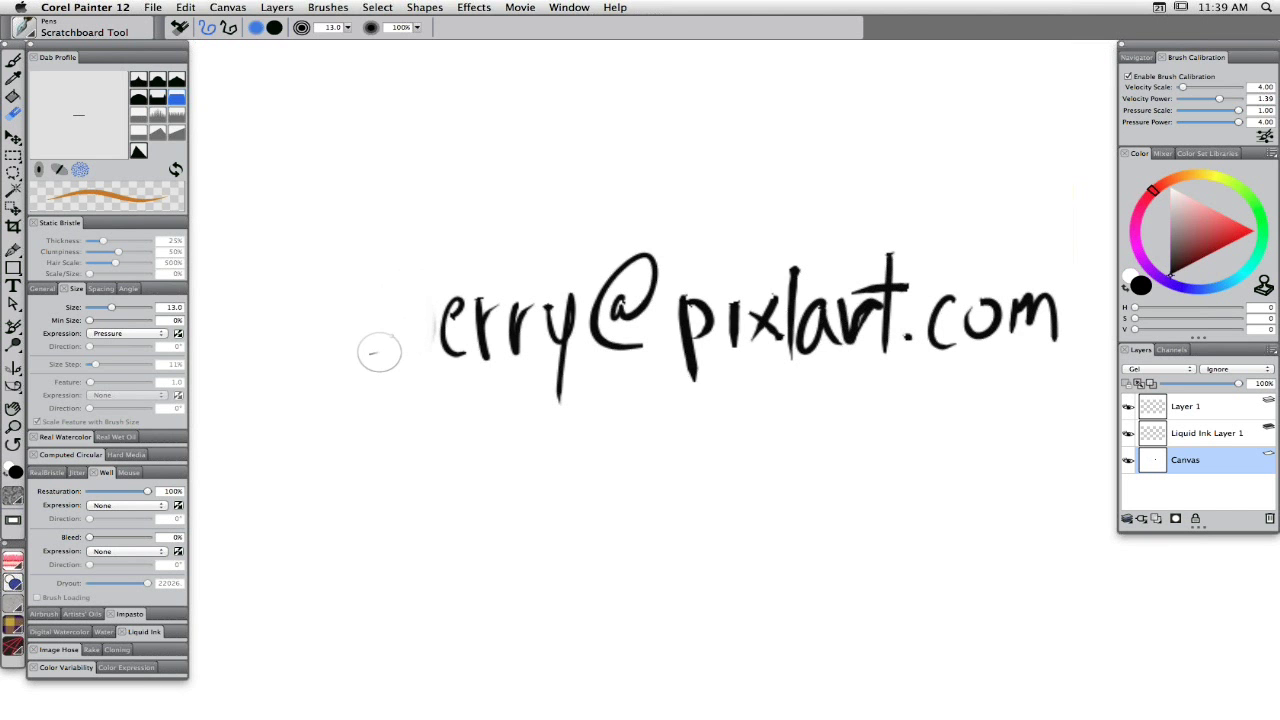
{"action": "key", "text": "e"}
{"action": "left_click_drag", "start_coordinate": [429, 262], "coordinate": [422, 364]}
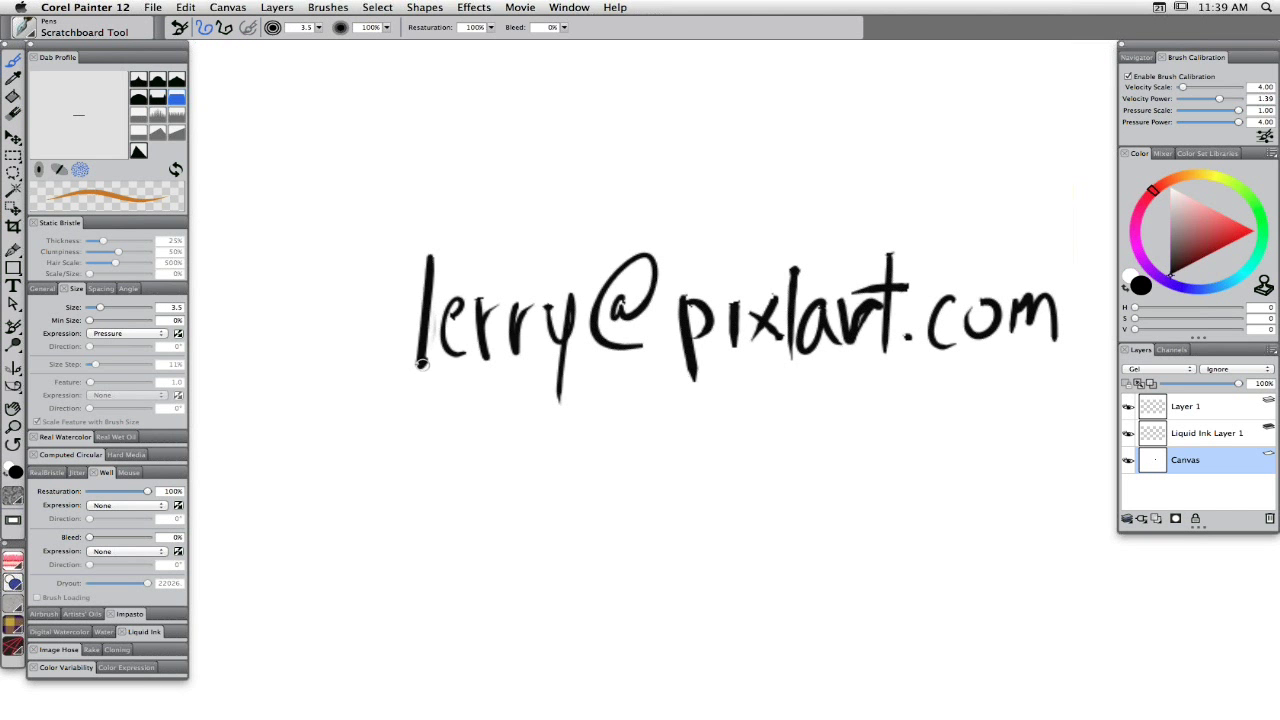
{"action": "left_click_drag", "start_coordinate": [423, 298], "coordinate": [424, 368]}
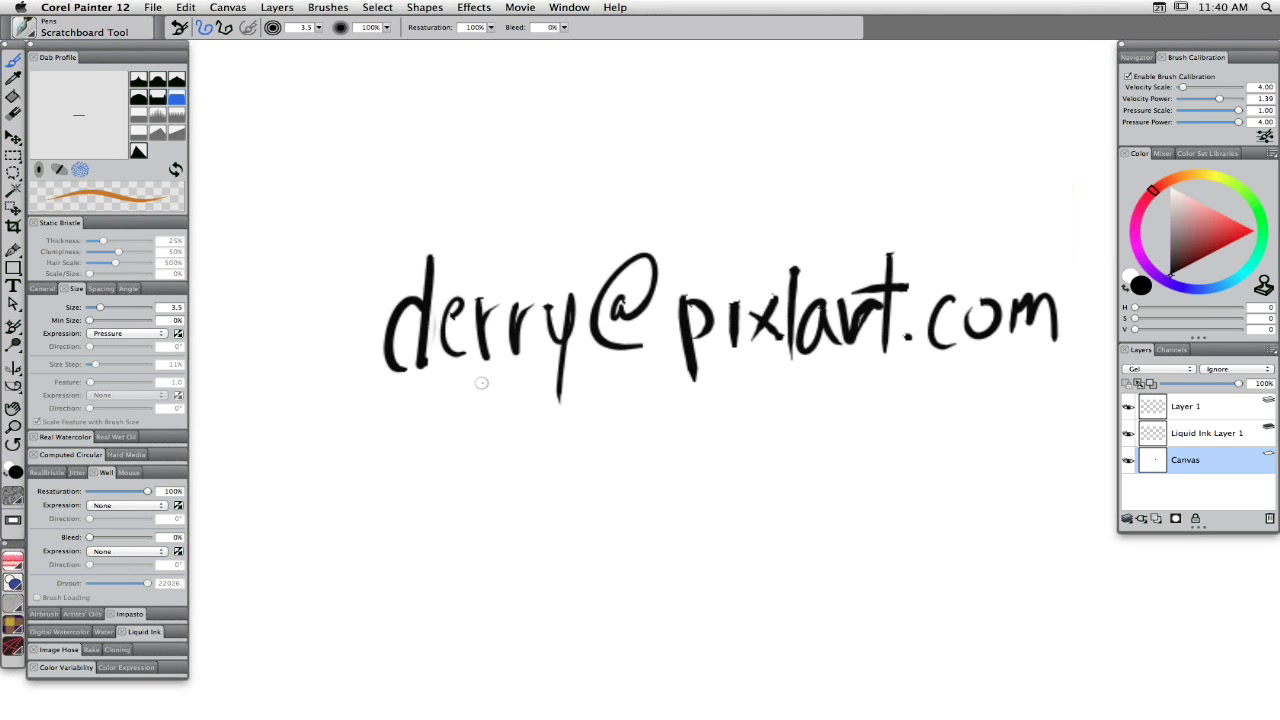
Clear the handwriting from the Canvas layer and make Layer 1 active.
{"action": "key", "text": "super+a"}
{"action": "key", "text": "BackSpace"}
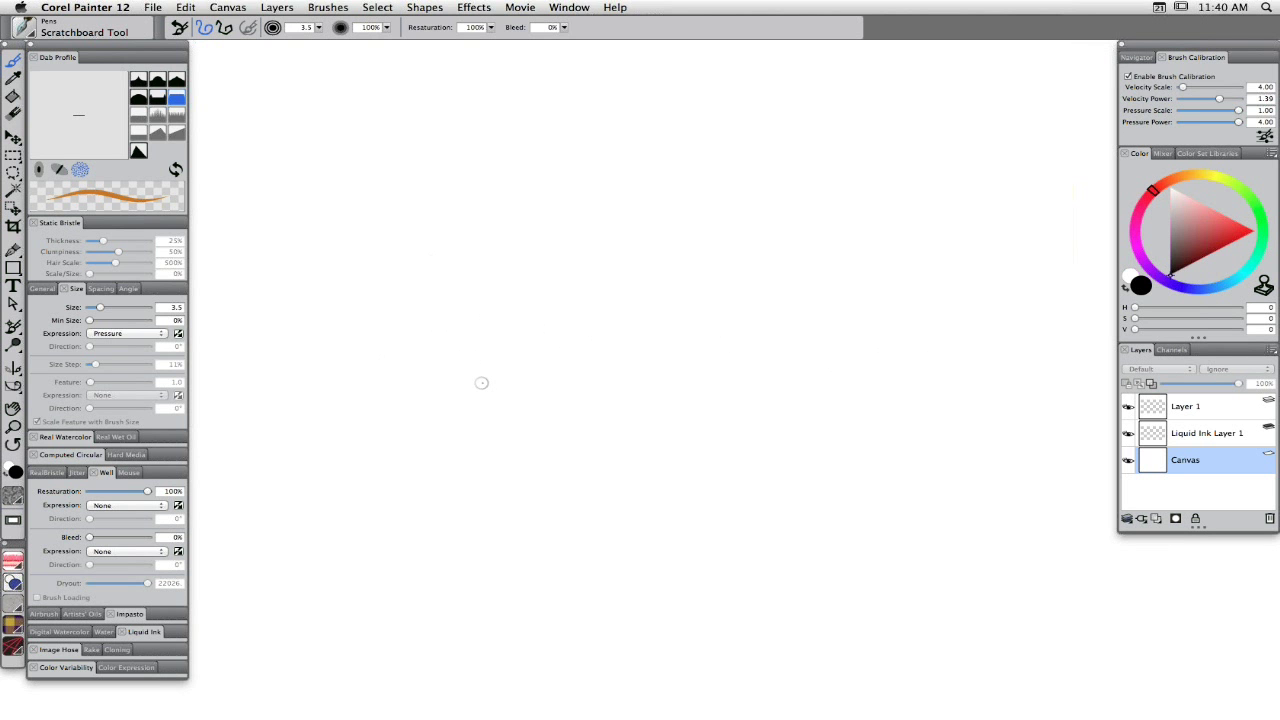
{"action": "left_click", "coordinate": [1192, 412]}
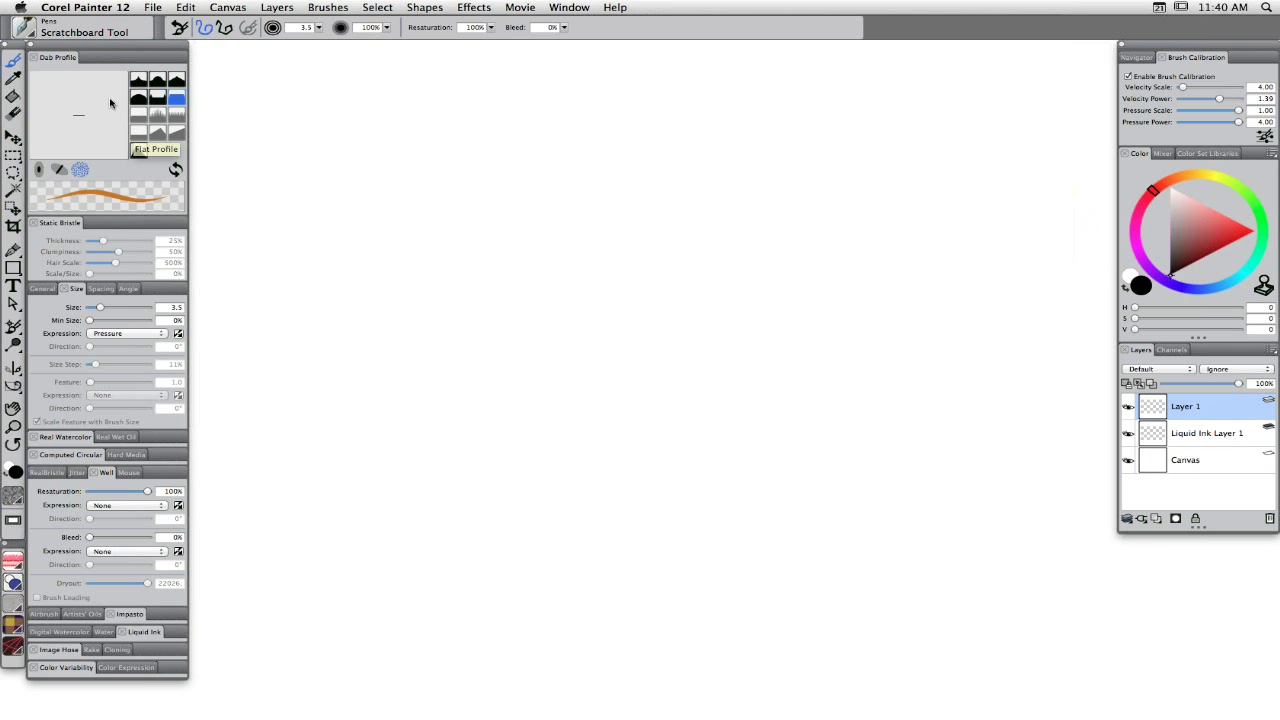
Choose John's Blend Camel from the John's Brushes 2 category and paint thick black strokes across the upper left of the canvas.
{"action": "left_click", "coordinate": [30, 33]}
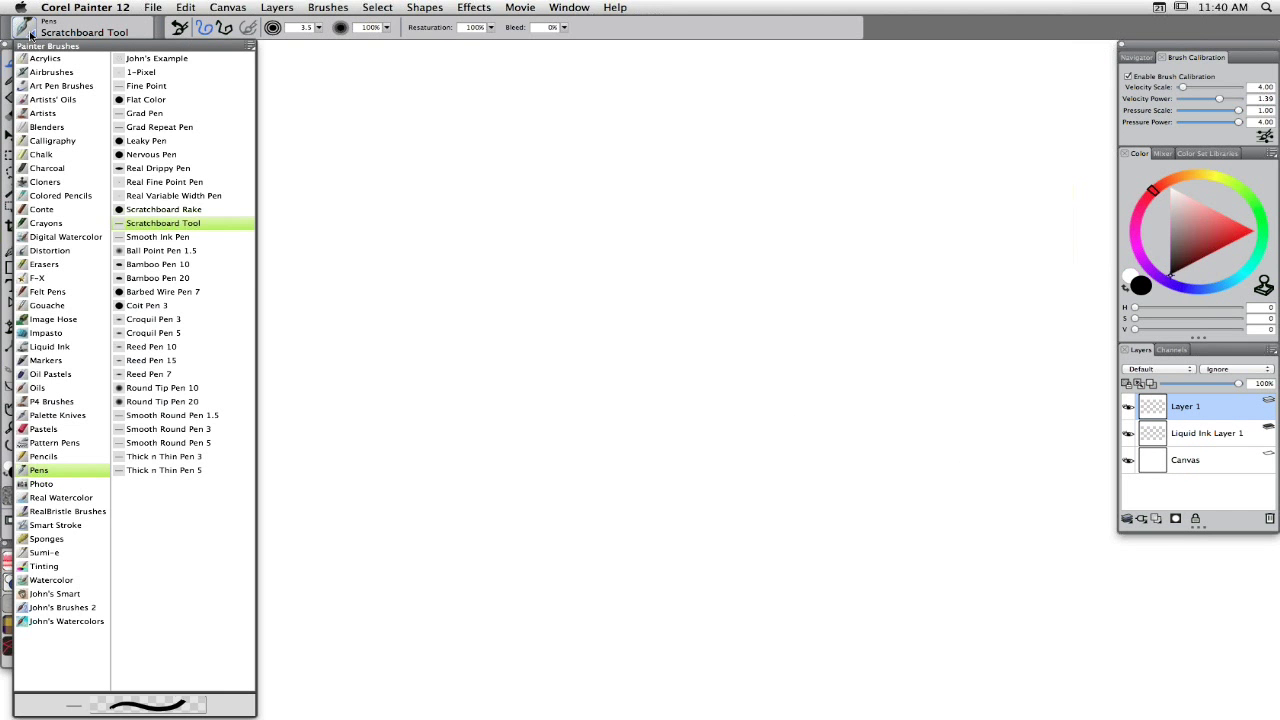
{"action": "left_click", "coordinate": [62, 608]}
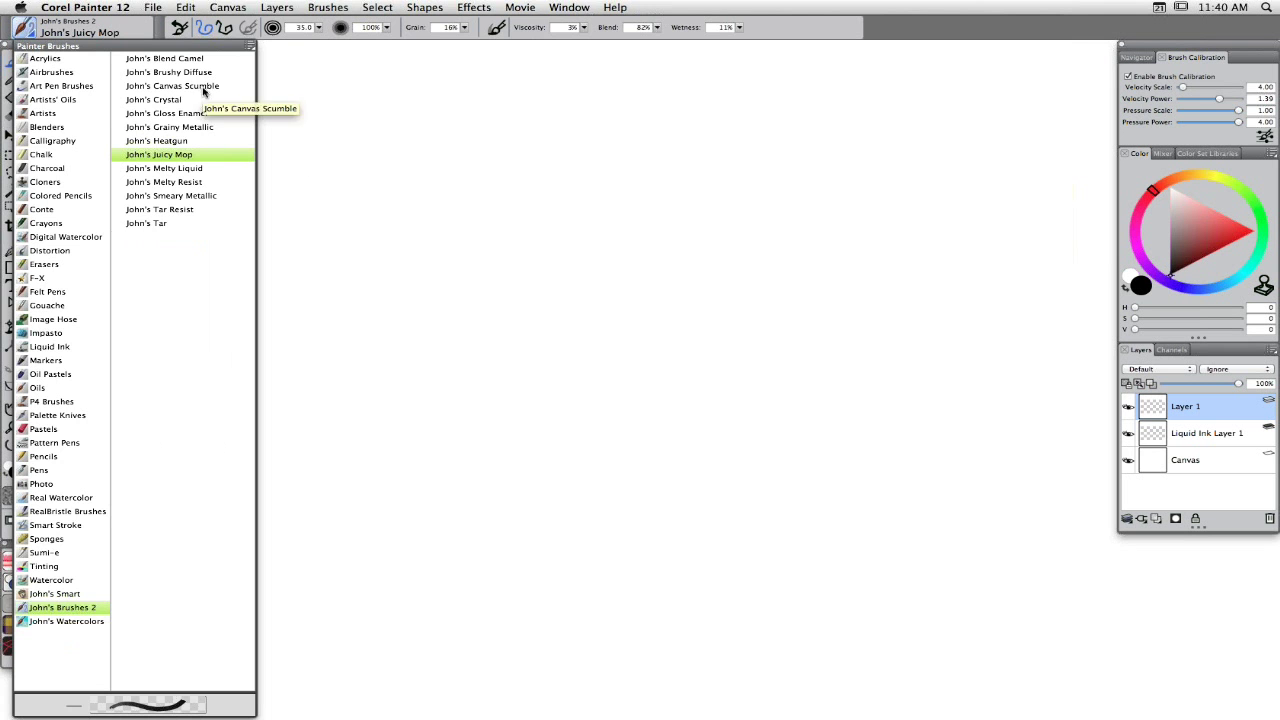
{"action": "left_click", "coordinate": [160, 58]}
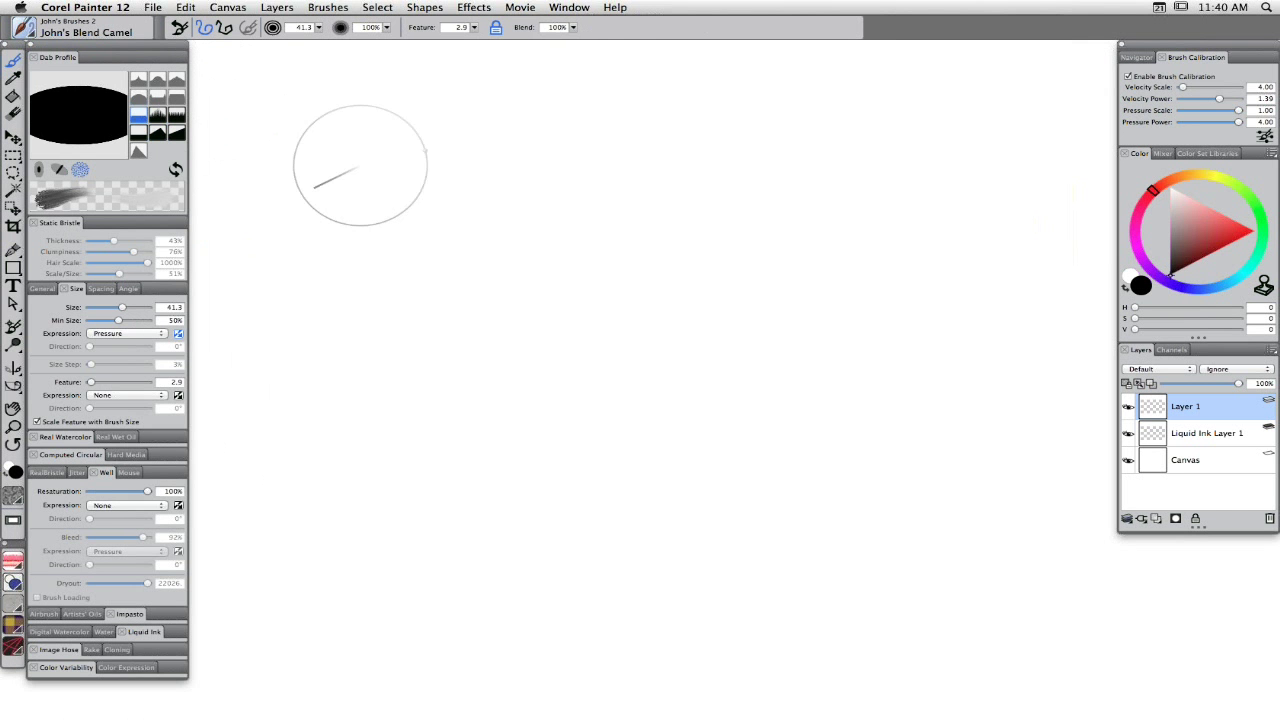
{"action": "mouse_move", "coordinate": [363, 163]}
{"action": "left_mouse_down"}
{"action": "mouse_move", "coordinate": [392, 352]}
{"action": "mouse_move", "coordinate": [466, 200]}
{"action": "mouse_move", "coordinate": [685, 240]}
{"action": "left_mouse_up"}
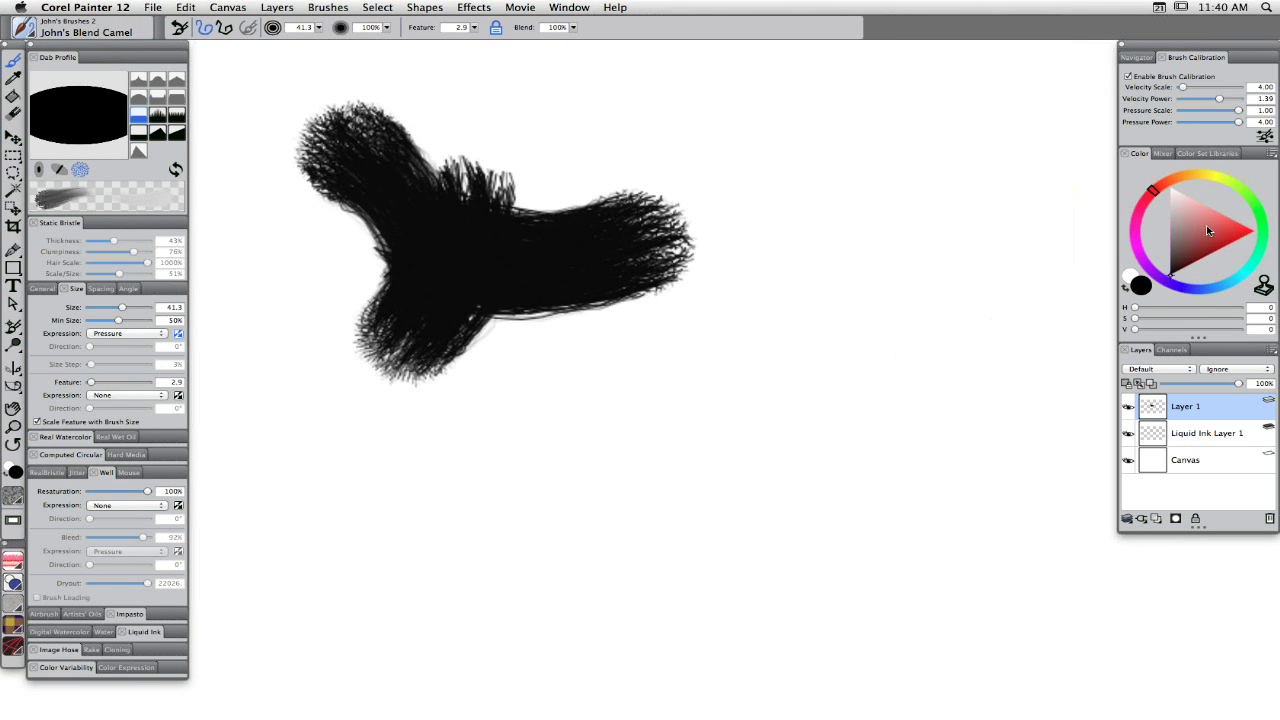
Paint broad overlapping Blend Camel strokes across the canvas in red, blue and golden yellow so the colors mix.
{"action": "mouse_move", "coordinate": [710, 185]}
{"action": "left_mouse_down"}
{"action": "mouse_move", "coordinate": [625, 384]}
{"action": "mouse_move", "coordinate": [586, 368]}
{"action": "mouse_move", "coordinate": [451, 366]}
{"action": "mouse_move", "coordinate": [380, 134]}
{"action": "mouse_move", "coordinate": [537, 157]}
{"action": "mouse_move", "coordinate": [764, 286]}
{"action": "mouse_move", "coordinate": [994, 337]}
{"action": "mouse_move", "coordinate": [763, 380]}
{"action": "mouse_move", "coordinate": [1029, 386]}
{"action": "left_mouse_up"}
{"action": "left_click", "coordinate": [1187, 287]}
{"action": "mouse_move", "coordinate": [925, 250]}
{"action": "left_mouse_down"}
{"action": "mouse_move", "coordinate": [963, 295]}
{"action": "mouse_move", "coordinate": [871, 157]}
{"action": "mouse_move", "coordinate": [991, 509]}
{"action": "mouse_move", "coordinate": [914, 623]}
{"action": "mouse_move", "coordinate": [780, 500]}
{"action": "mouse_move", "coordinate": [729, 551]}
{"action": "mouse_move", "coordinate": [391, 509]}
{"action": "mouse_move", "coordinate": [549, 529]}
{"action": "mouse_move", "coordinate": [531, 655]}
{"action": "left_mouse_up"}
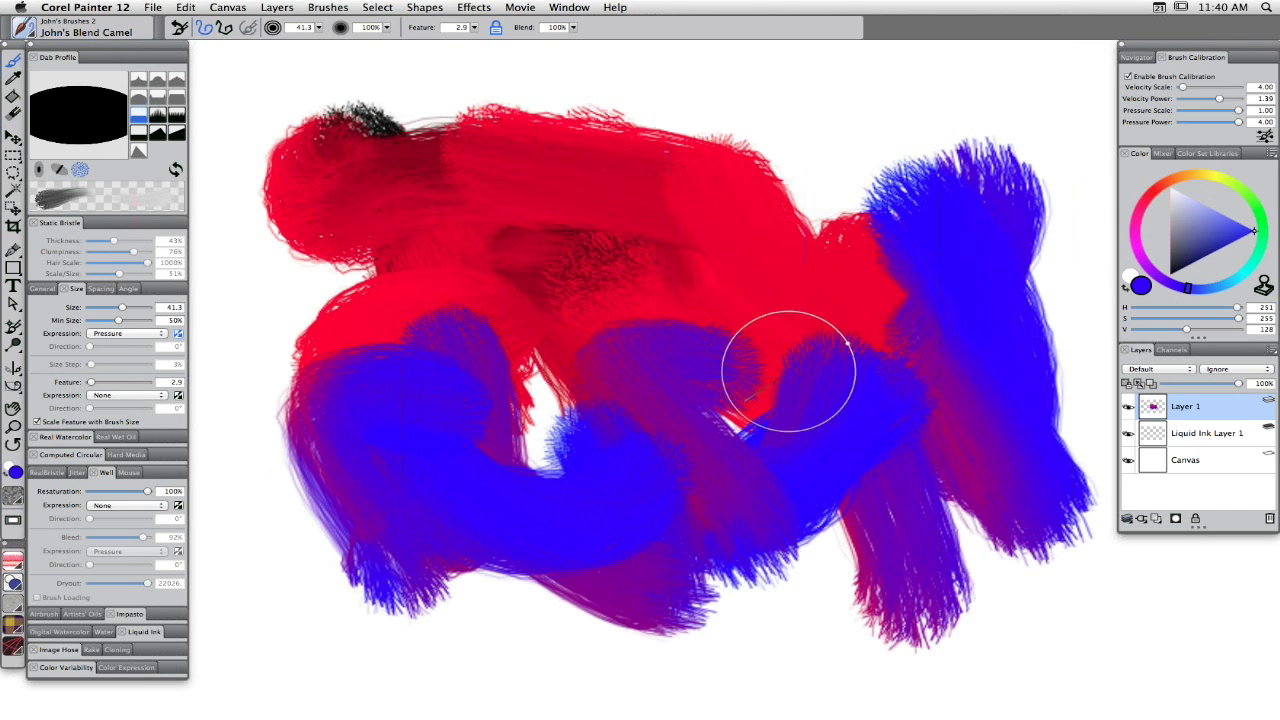
{"action": "mouse_move", "coordinate": [788, 371]}
{"action": "left_mouse_down"}
{"action": "mouse_move", "coordinate": [858, 305]}
{"action": "mouse_move", "coordinate": [755, 218]}
{"action": "mouse_move", "coordinate": [770, 190]}
{"action": "left_mouse_up"}
{"action": "left_click", "coordinate": [1200, 176]}
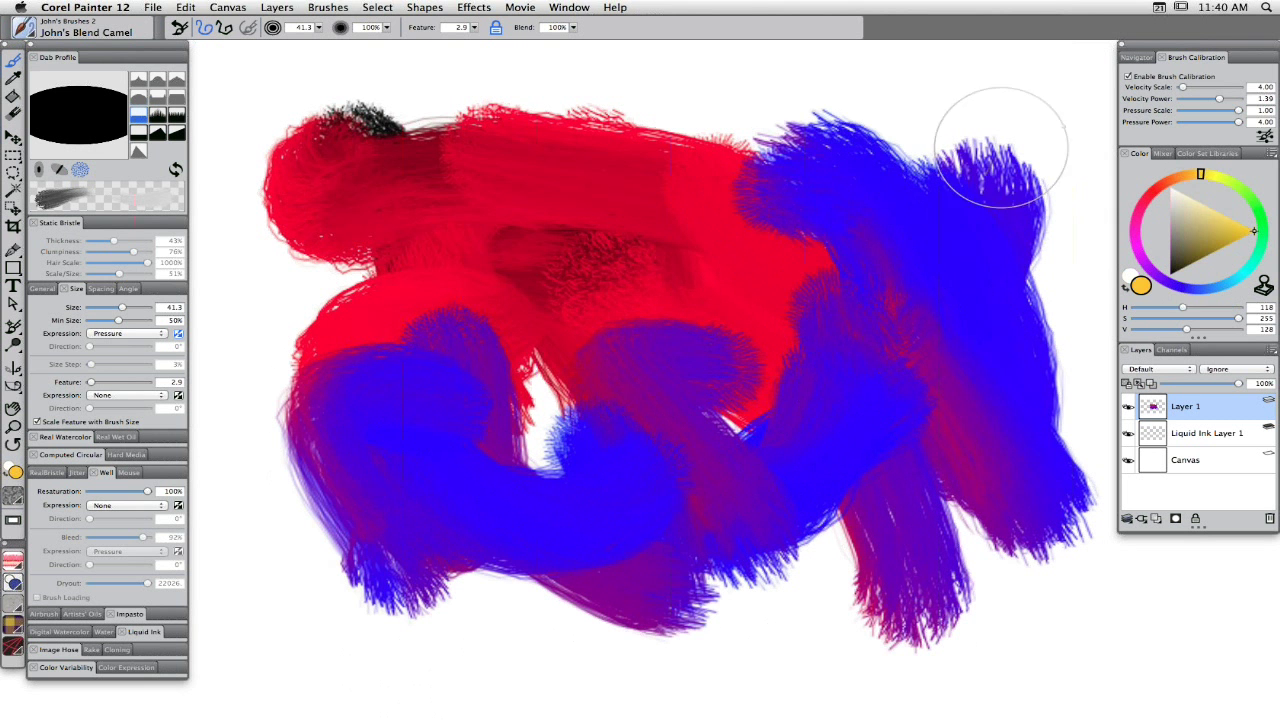
{"action": "mouse_move", "coordinate": [994, 137]}
{"action": "left_mouse_down"}
{"action": "mouse_move", "coordinate": [691, 177]}
{"action": "mouse_move", "coordinate": [634, 160]}
{"action": "mouse_move", "coordinate": [895, 295]}
{"action": "mouse_move", "coordinate": [866, 286]}
{"action": "mouse_move", "coordinate": [777, 423]}
{"action": "mouse_move", "coordinate": [840, 480]}
{"action": "mouse_move", "coordinate": [585, 420]}
{"action": "mouse_move", "coordinate": [709, 486]}
{"action": "mouse_move", "coordinate": [671, 606]}
{"action": "mouse_move", "coordinate": [715, 600]}
{"action": "left_mouse_up"}
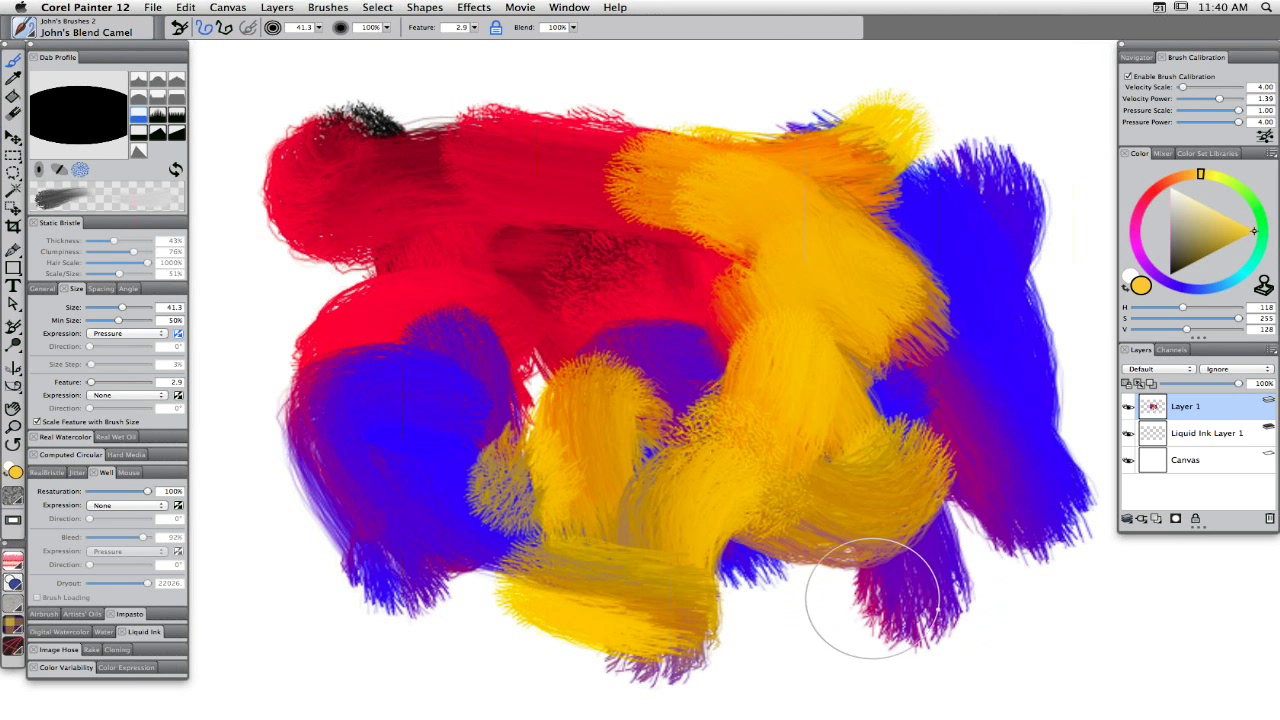
Choose John's Brushy Diffuse and soften the outer edges of the painted strokes all around.
{"action": "left_click", "coordinate": [24, 30]}
{"action": "left_click", "coordinate": [155, 74]}
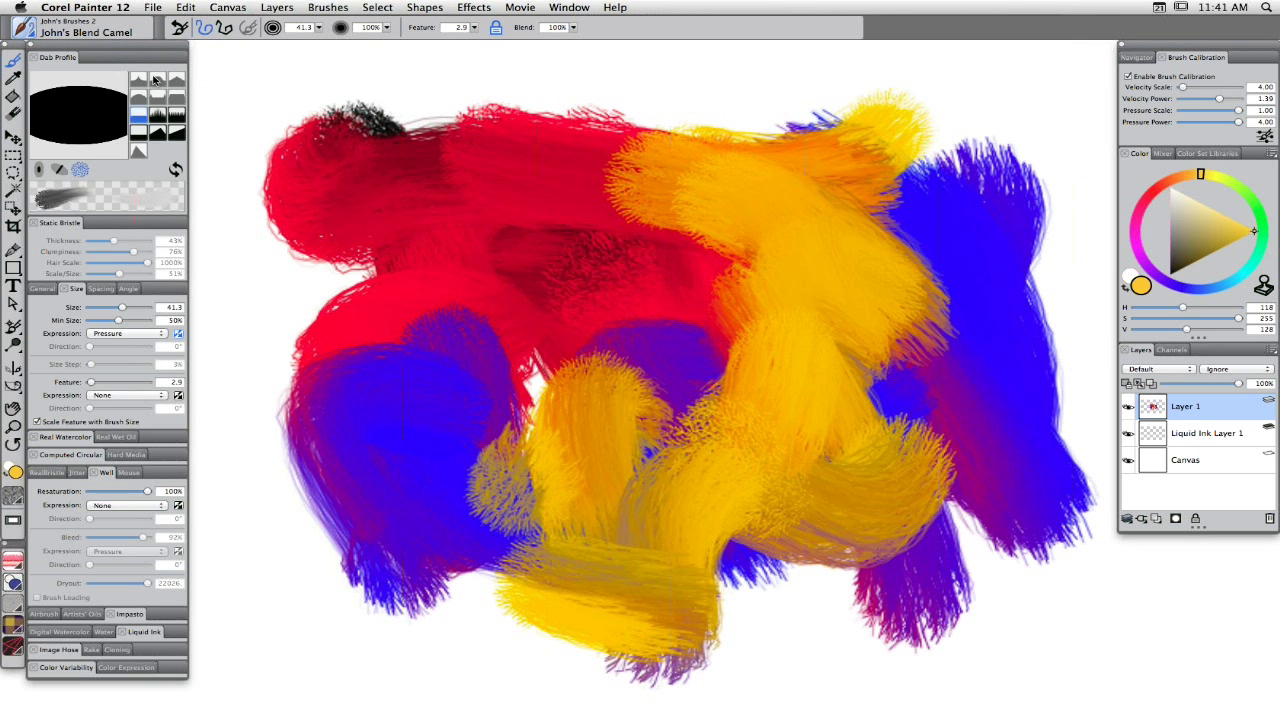
{"action": "mouse_move", "coordinate": [400, 143]}
{"action": "left_mouse_down"}
{"action": "mouse_move", "coordinate": [366, 171]}
{"action": "mouse_move", "coordinate": [371, 286]}
{"action": "mouse_move", "coordinate": [643, 620]}
{"action": "mouse_move", "coordinate": [600, 615]}
{"action": "mouse_move", "coordinate": [986, 614]}
{"action": "mouse_move", "coordinate": [952, 557]}
{"action": "mouse_move", "coordinate": [986, 443]}
{"action": "mouse_move", "coordinate": [957, 486]}
{"action": "mouse_move", "coordinate": [986, 243]}
{"action": "mouse_move", "coordinate": [912, 232]}
{"action": "mouse_move", "coordinate": [943, 371]}
{"action": "mouse_move", "coordinate": [923, 466]}
{"action": "mouse_move", "coordinate": [977, 234]}
{"action": "mouse_move", "coordinate": [915, 660]}
{"action": "left_mouse_up"}
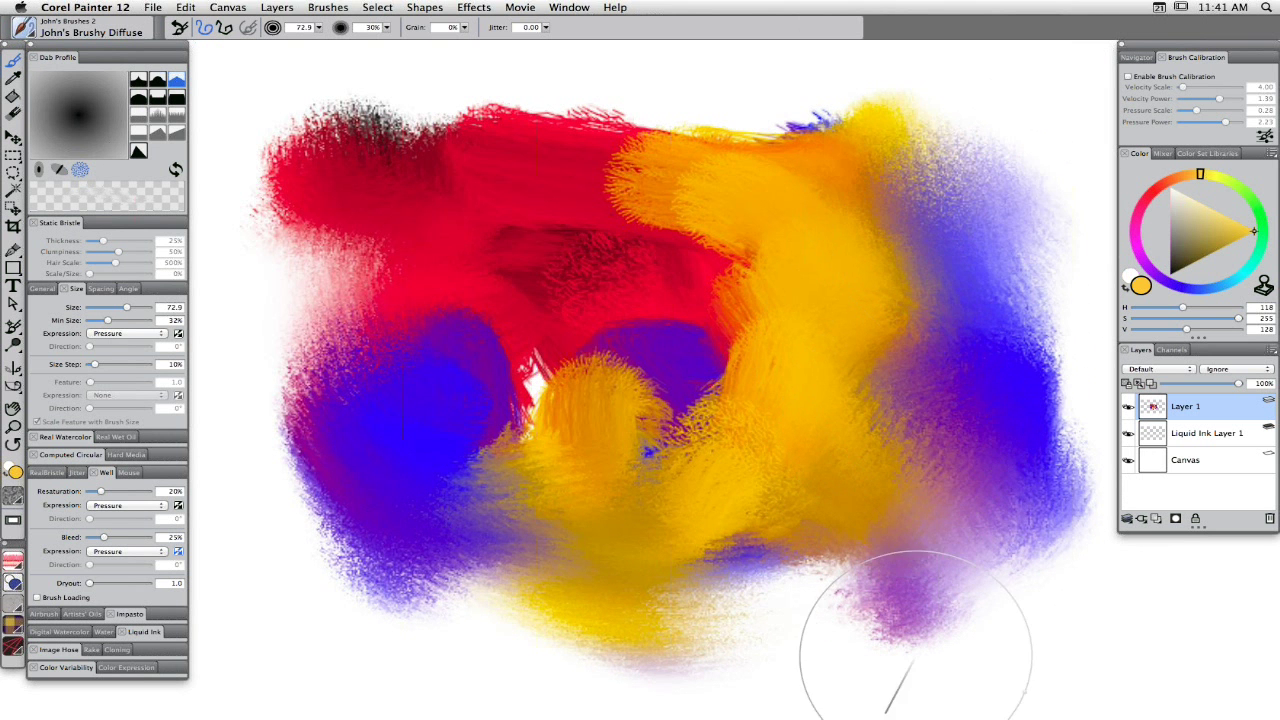
Choose John's Canvas Scumble and break up the paint around the edges into speckled texture.
{"action": "left_click", "coordinate": [30, 34]}
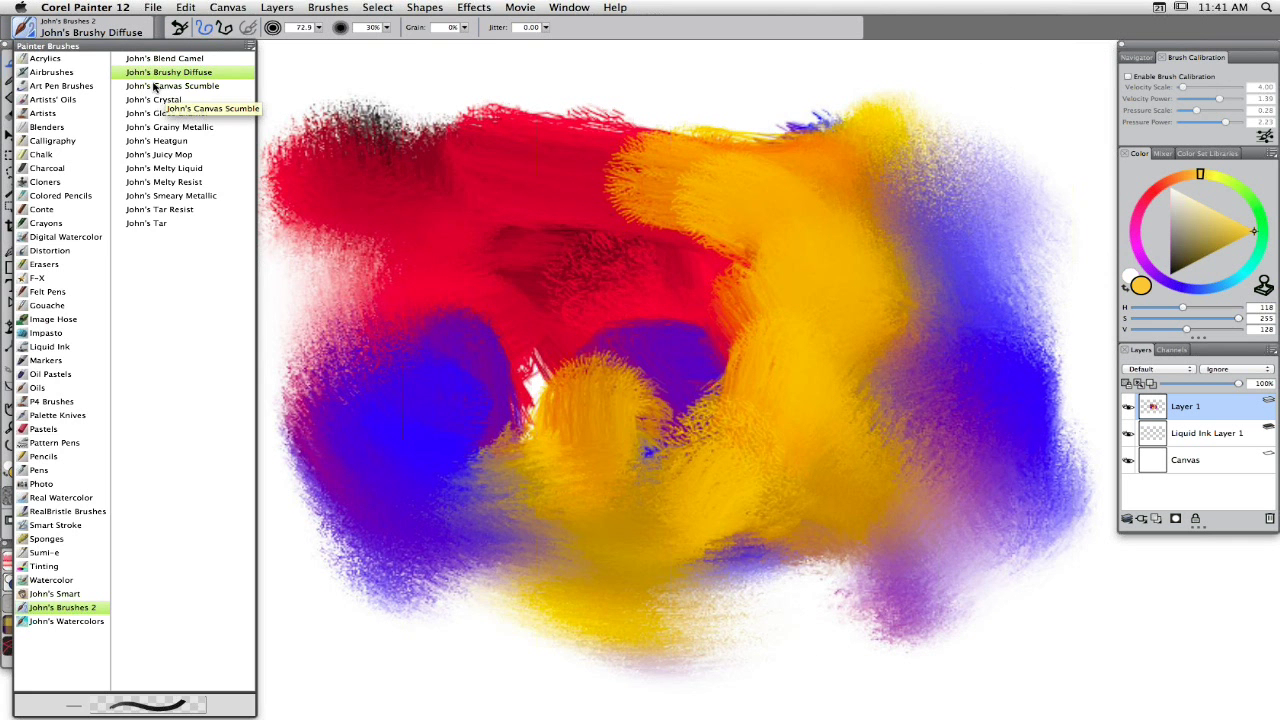
{"action": "left_click", "coordinate": [168, 72]}
{"action": "mouse_move", "coordinate": [216, 131]}
{"action": "left_mouse_down"}
{"action": "mouse_move", "coordinate": [451, 177]}
{"action": "mouse_move", "coordinate": [342, 238]}
{"action": "mouse_move", "coordinate": [341, 465]}
{"action": "mouse_move", "coordinate": [446, 463]}
{"action": "mouse_move", "coordinate": [543, 494]}
{"action": "mouse_move", "coordinate": [525, 570]}
{"action": "mouse_move", "coordinate": [840, 542]}
{"action": "mouse_move", "coordinate": [979, 582]}
{"action": "mouse_move", "coordinate": [969, 304]}
{"action": "mouse_move", "coordinate": [1001, 345]}
{"action": "mouse_move", "coordinate": [1019, 229]}
{"action": "mouse_move", "coordinate": [657, 183]}
{"action": "mouse_move", "coordinate": [812, 177]}
{"action": "mouse_move", "coordinate": [574, 176]}
{"action": "mouse_move", "coordinate": [320, 499]}
{"action": "mouse_move", "coordinate": [528, 379]}
{"action": "mouse_move", "coordinate": [641, 540]}
{"action": "mouse_move", "coordinate": [891, 570]}
{"action": "mouse_move", "coordinate": [436, 596]}
{"action": "mouse_move", "coordinate": [325, 580]}
{"action": "mouse_move", "coordinate": [327, 596]}
{"action": "mouse_move", "coordinate": [331, 468]}
{"action": "mouse_move", "coordinate": [328, 520]}
{"action": "mouse_move", "coordinate": [316, 384]}
{"action": "mouse_move", "coordinate": [332, 226]}
{"action": "mouse_move", "coordinate": [448, 286]}
{"action": "left_mouse_up"}
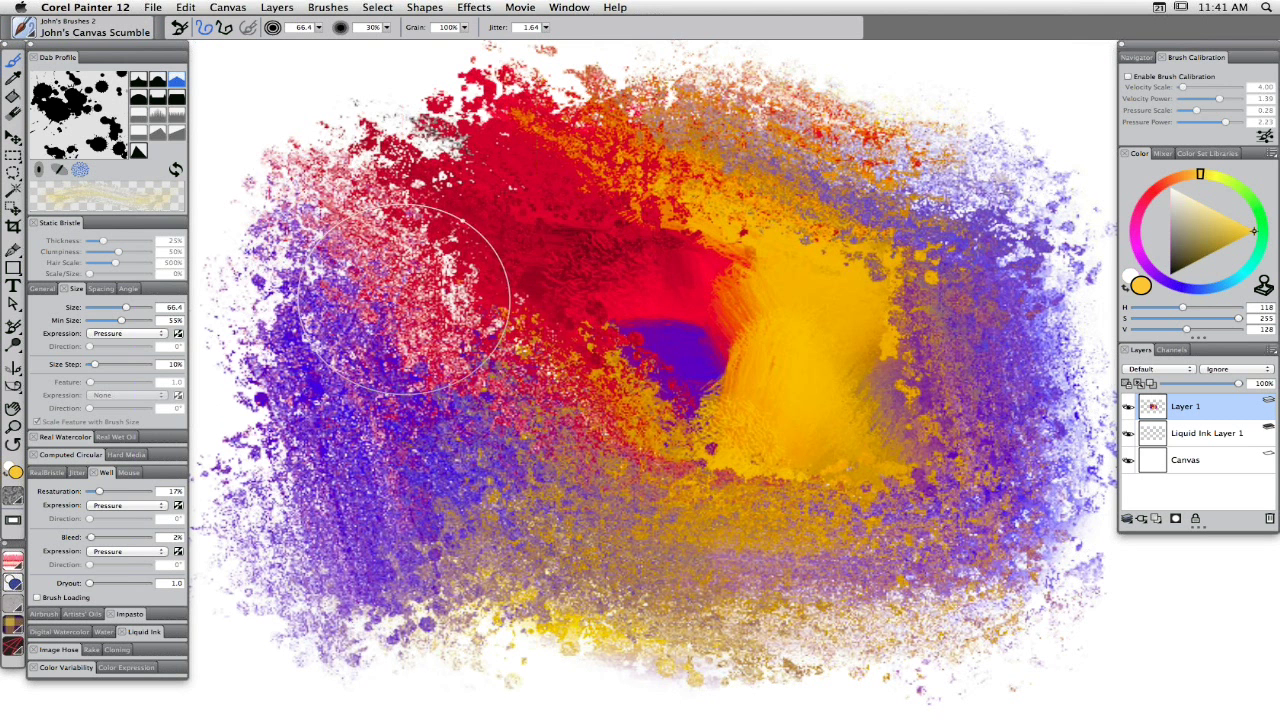
{"action": "mouse_move", "coordinate": [940, 545]}
{"action": "left_mouse_down"}
{"action": "mouse_move", "coordinate": [1063, 543]}
{"action": "mouse_move", "coordinate": [1150, 660]}
{"action": "left_mouse_up"}
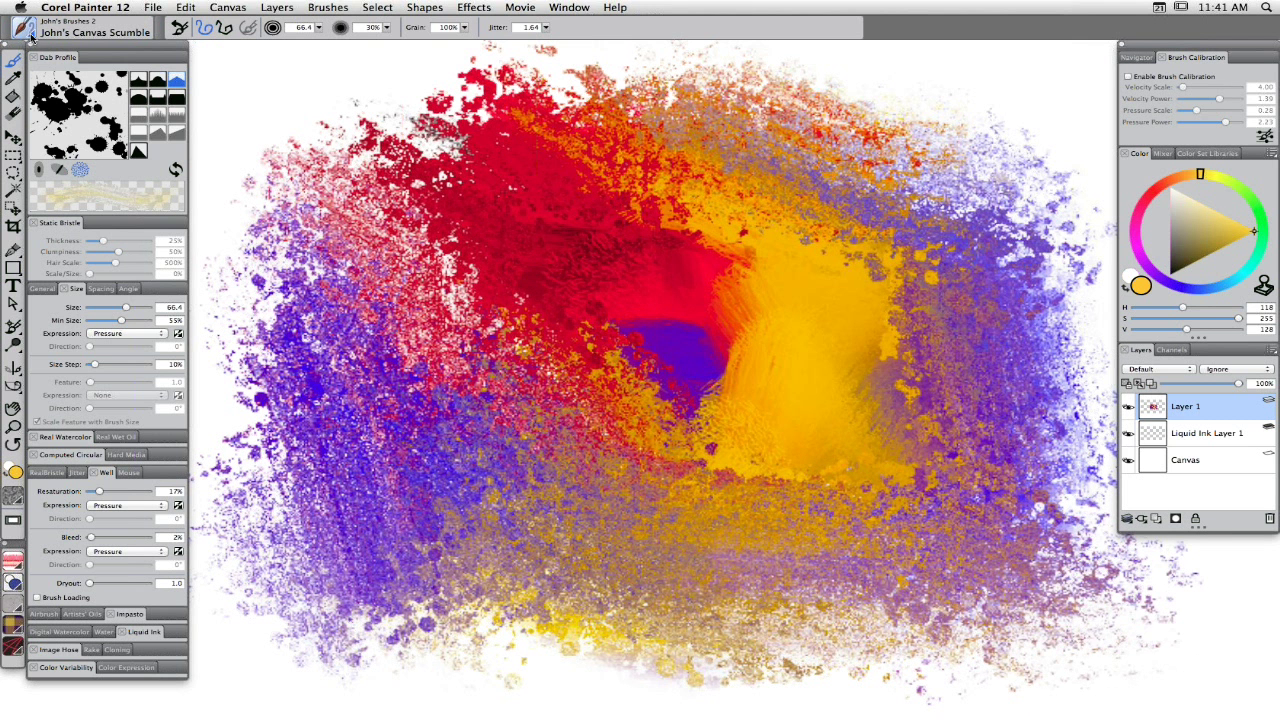
Choose John's Crystal, try it across the scumbled painting, and clear the layer's paint.
{"action": "left_click", "coordinate": [22, 30]}
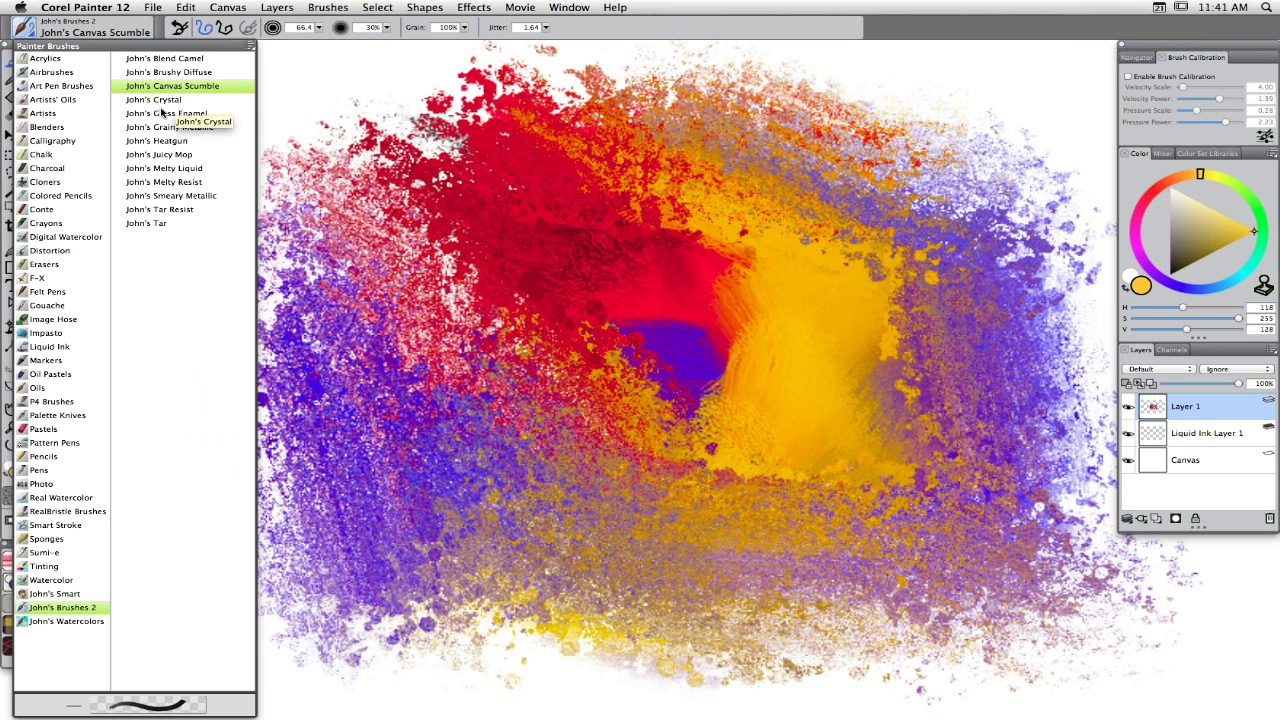
{"action": "key", "text": "Escape"}
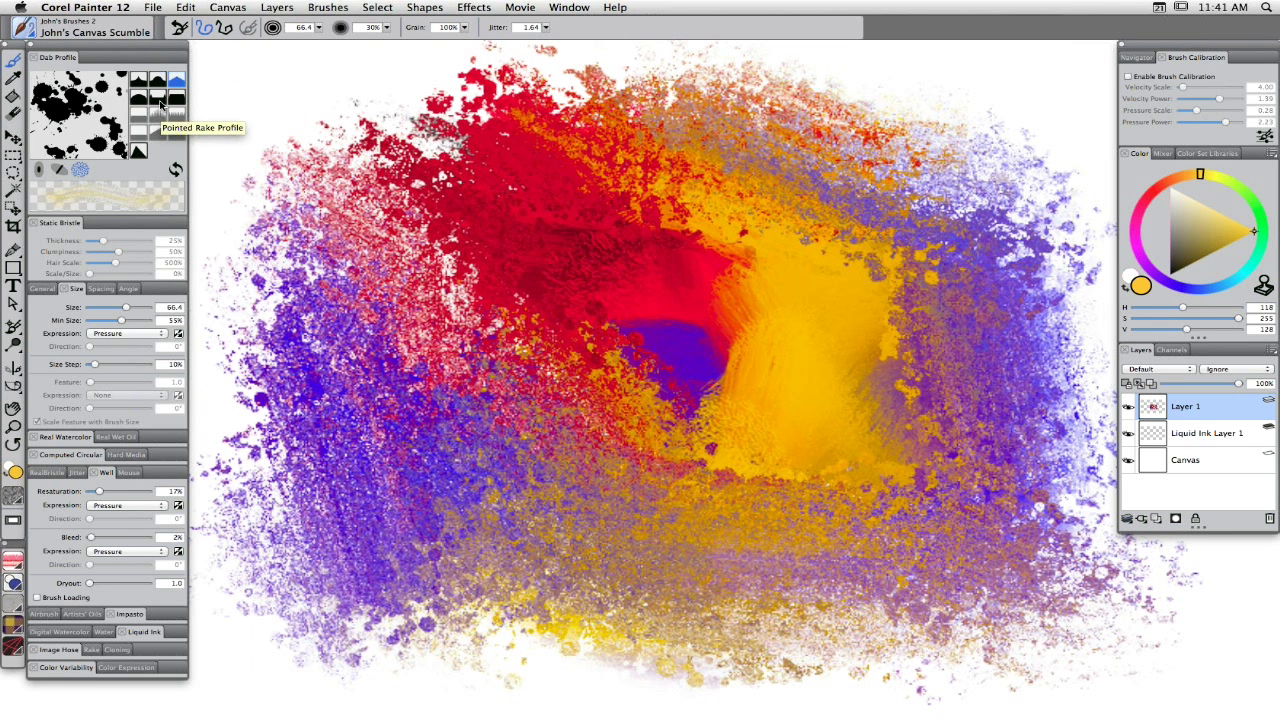
{"action": "mouse_move", "coordinate": [988, 248]}
{"action": "left_mouse_down"}
{"action": "mouse_move", "coordinate": [915, 196]}
{"action": "mouse_move", "coordinate": [871, 243]}
{"action": "mouse_move", "coordinate": [938, 172]}
{"action": "mouse_move", "coordinate": [853, 227]}
{"action": "mouse_move", "coordinate": [855, 329]}
{"action": "mouse_move", "coordinate": [654, 354]}
{"action": "mouse_move", "coordinate": [433, 227]}
{"action": "mouse_move", "coordinate": [367, 357]}
{"action": "mouse_move", "coordinate": [414, 479]}
{"action": "mouse_move", "coordinate": [469, 556]}
{"action": "mouse_move", "coordinate": [597, 497]}
{"action": "mouse_move", "coordinate": [812, 542]}
{"action": "mouse_move", "coordinate": [817, 525]}
{"action": "mouse_move", "coordinate": [858, 564]}
{"action": "mouse_move", "coordinate": [927, 553]}
{"action": "mouse_move", "coordinate": [936, 478]}
{"action": "mouse_move", "coordinate": [1012, 320]}
{"action": "mouse_move", "coordinate": [883, 271]}
{"action": "mouse_move", "coordinate": [987, 229]}
{"action": "mouse_move", "coordinate": [675, 192]}
{"action": "mouse_move", "coordinate": [527, 214]}
{"action": "mouse_move", "coordinate": [534, 370]}
{"action": "mouse_move", "coordinate": [450, 351]}
{"action": "left_mouse_up"}
{"action": "key", "text": "super+d"}
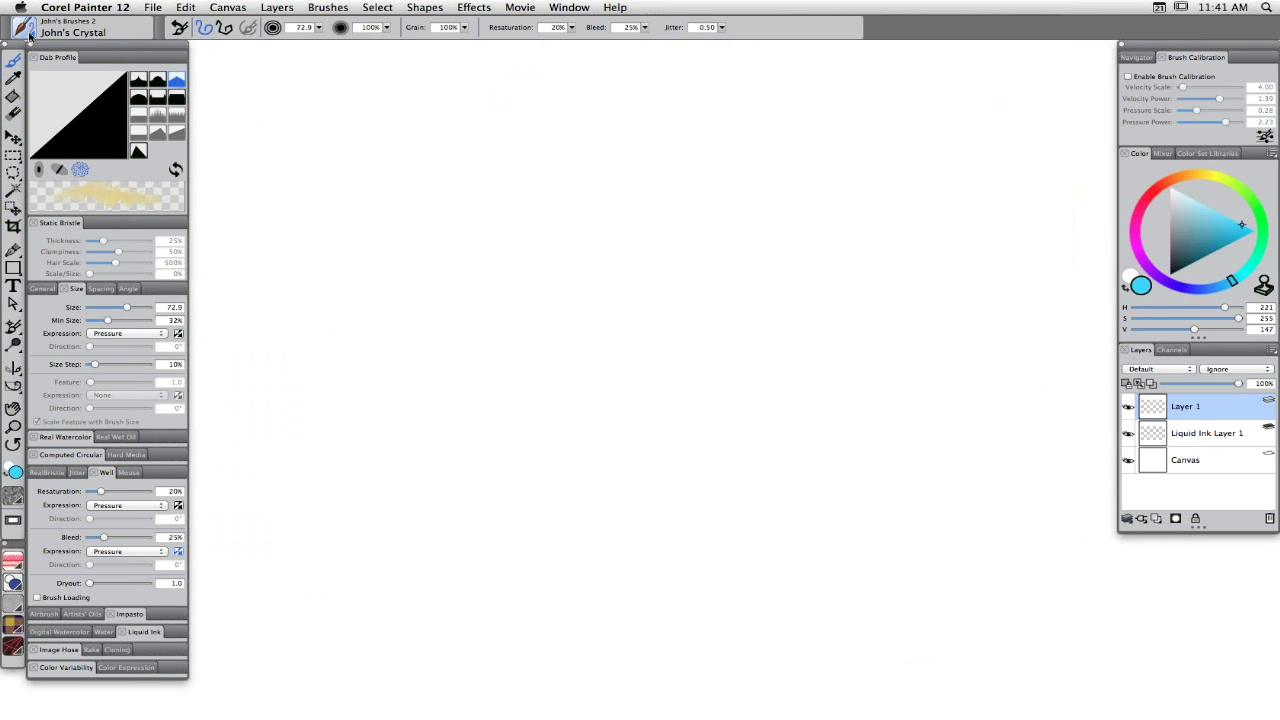
Choose John's Gloss Enamel and apply a first dab to the blank canvas.
{"action": "left_click", "coordinate": [24, 30]}
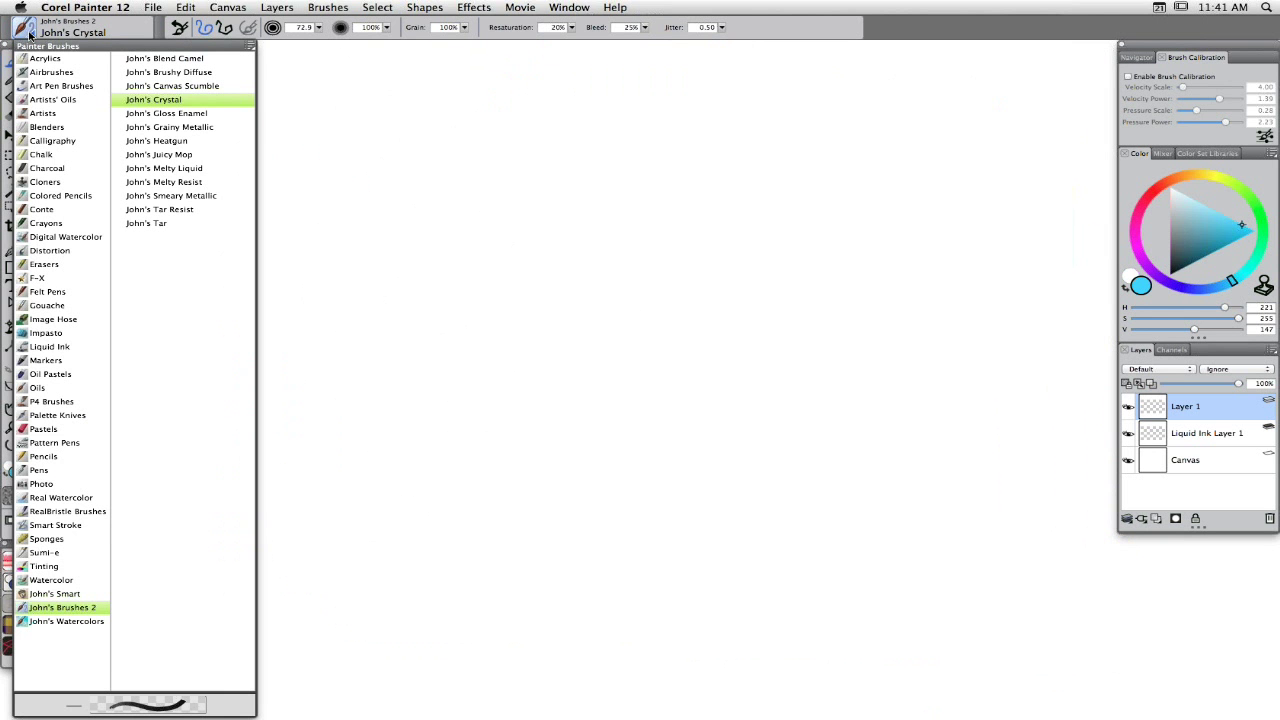
{"action": "left_click", "coordinate": [169, 113]}
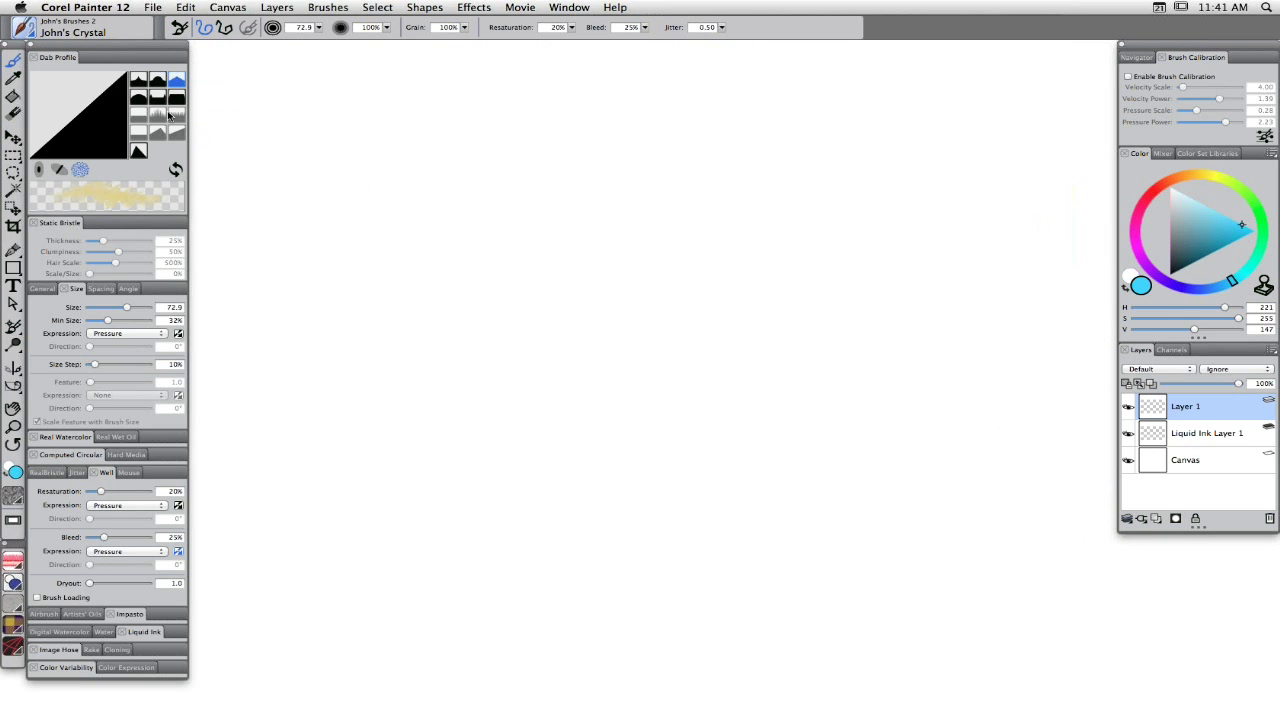
{"action": "left_click", "coordinate": [905, 310]}
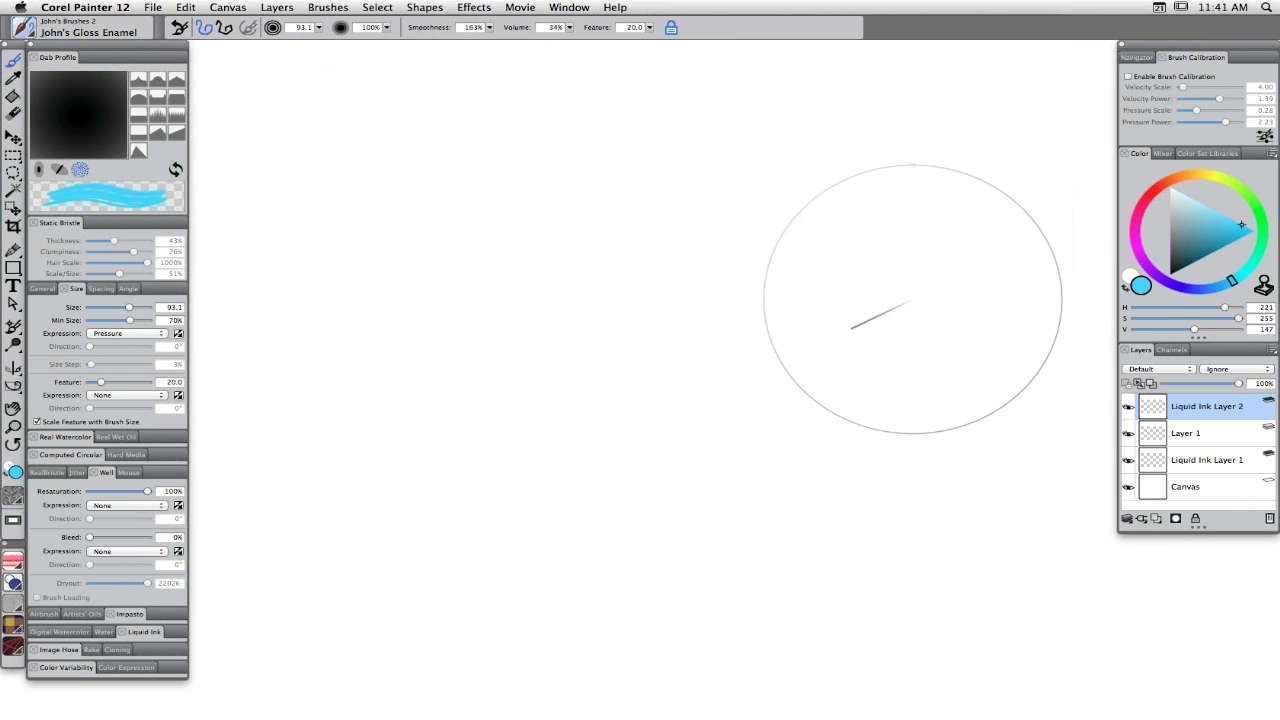
Compare the two Liquid Ink layers and delete Liquid Ink Layer 2.
{"action": "left_click", "coordinate": [1215, 461]}
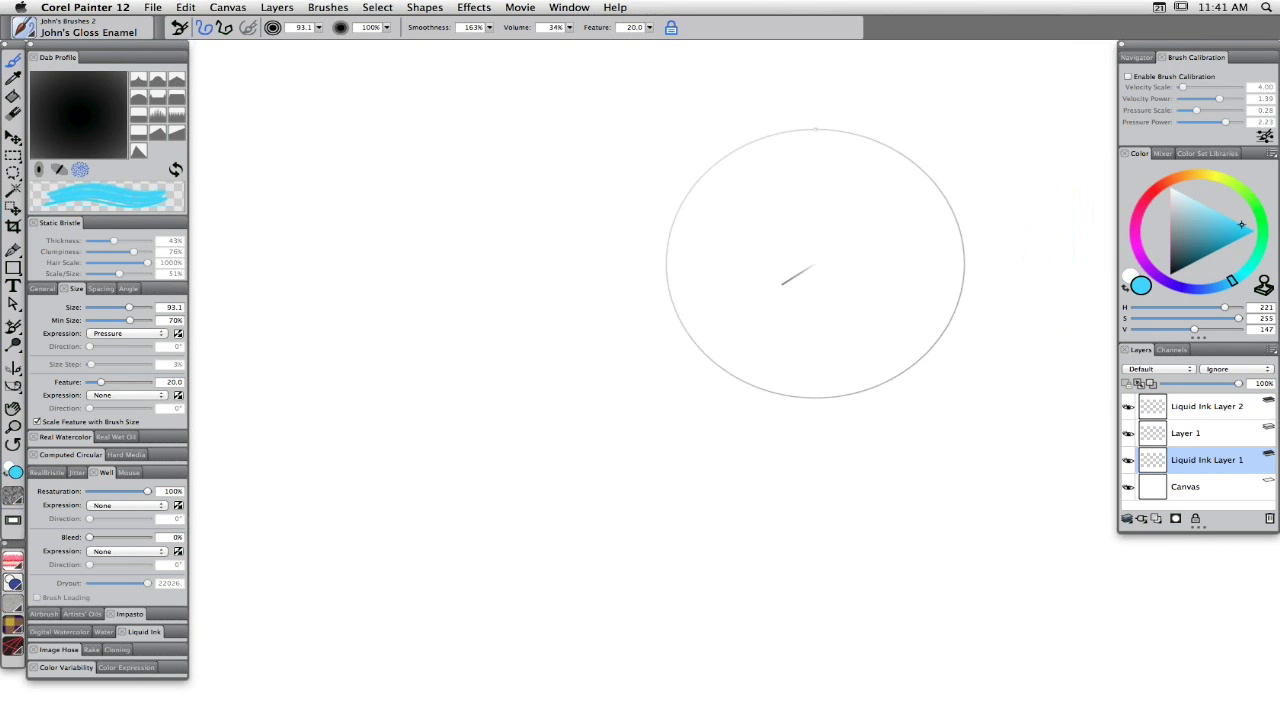
{"action": "left_click", "coordinate": [1204, 414]}
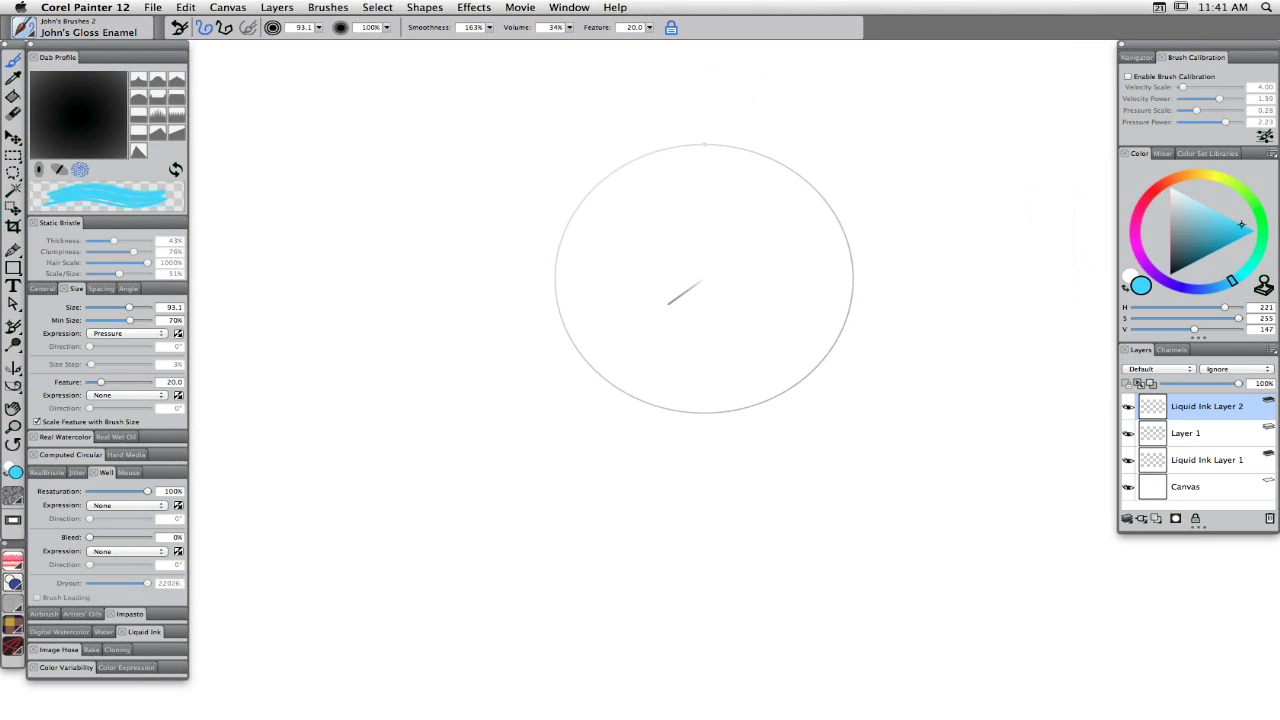
{"action": "left_click", "coordinate": [1210, 469]}
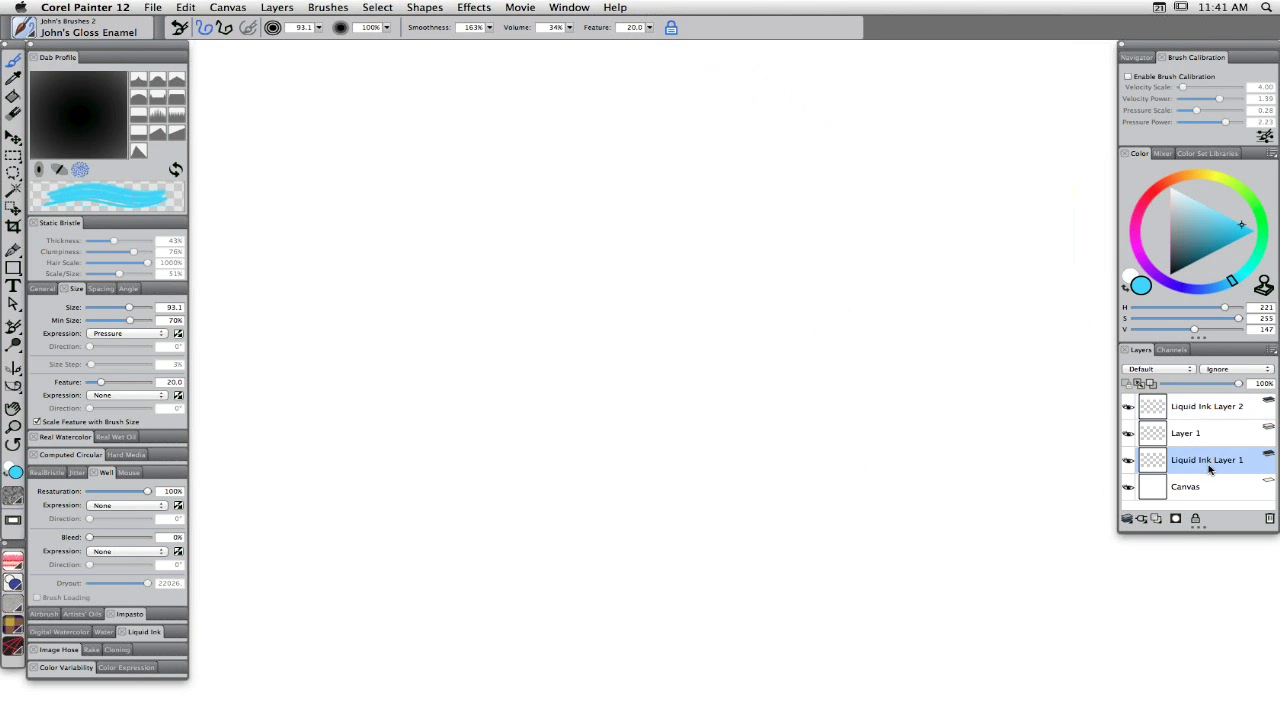
{"action": "left_click", "coordinate": [1190, 414]}
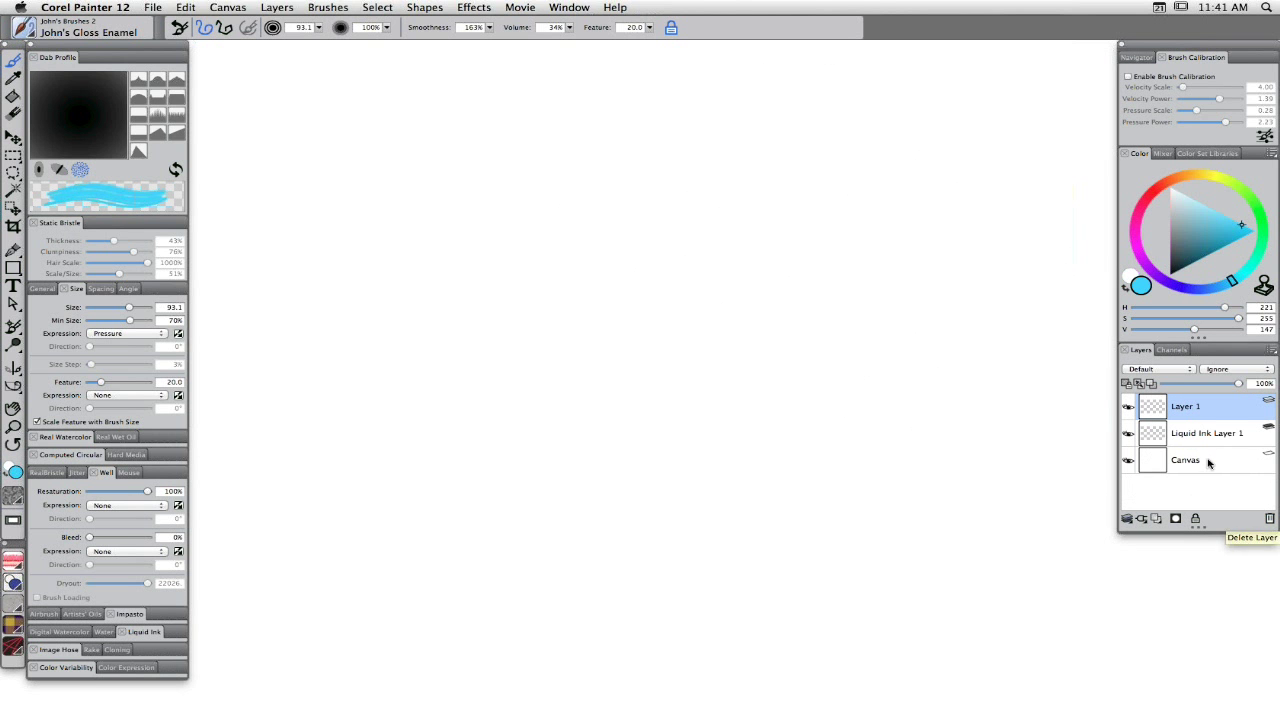
Inspect the threshold and amount attributes of Liquid Ink Layer 1, and close the dialog.
{"action": "left_click", "coordinate": [1190, 440]}
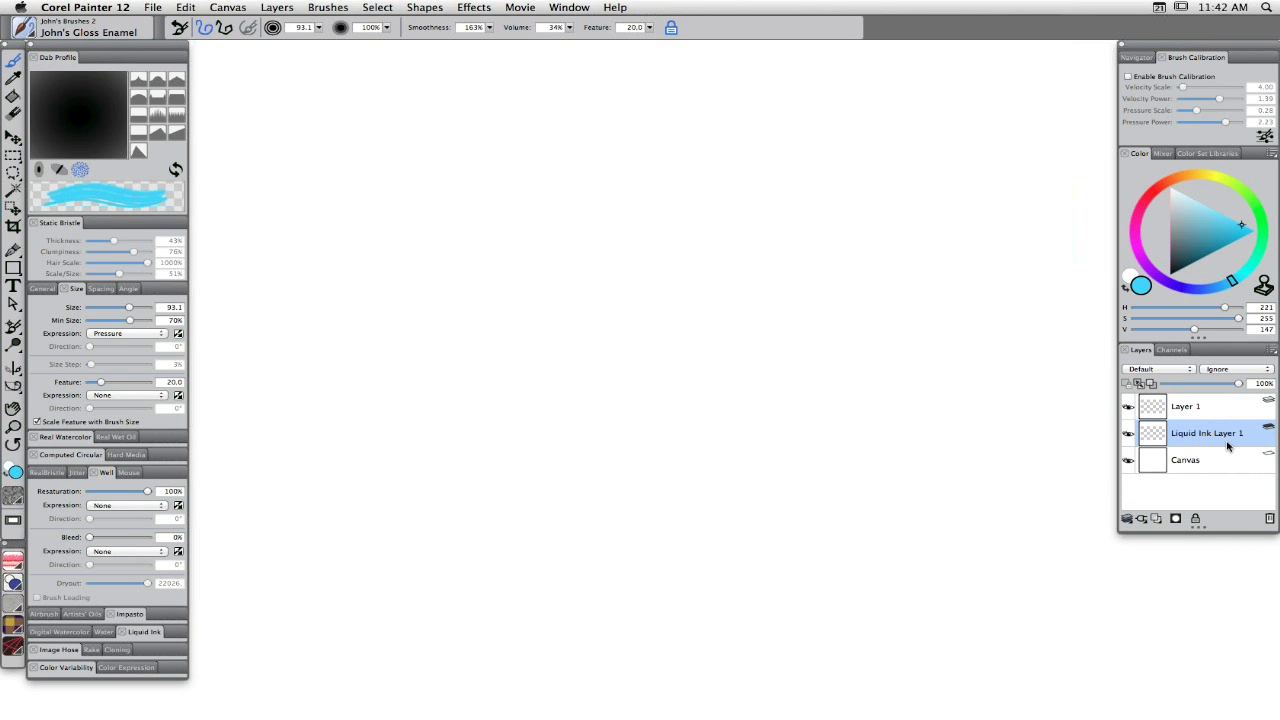
{"action": "double_click", "coordinate": [1228, 447]}
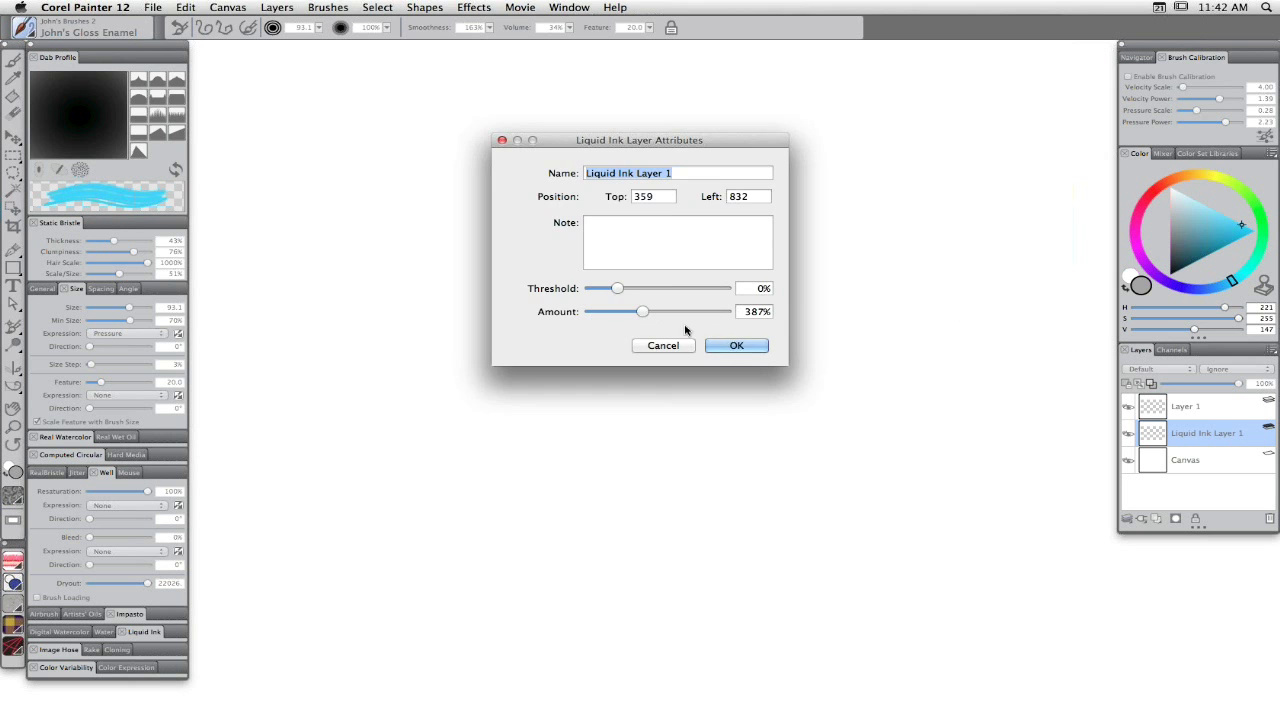
{"action": "left_click", "coordinate": [735, 347]}
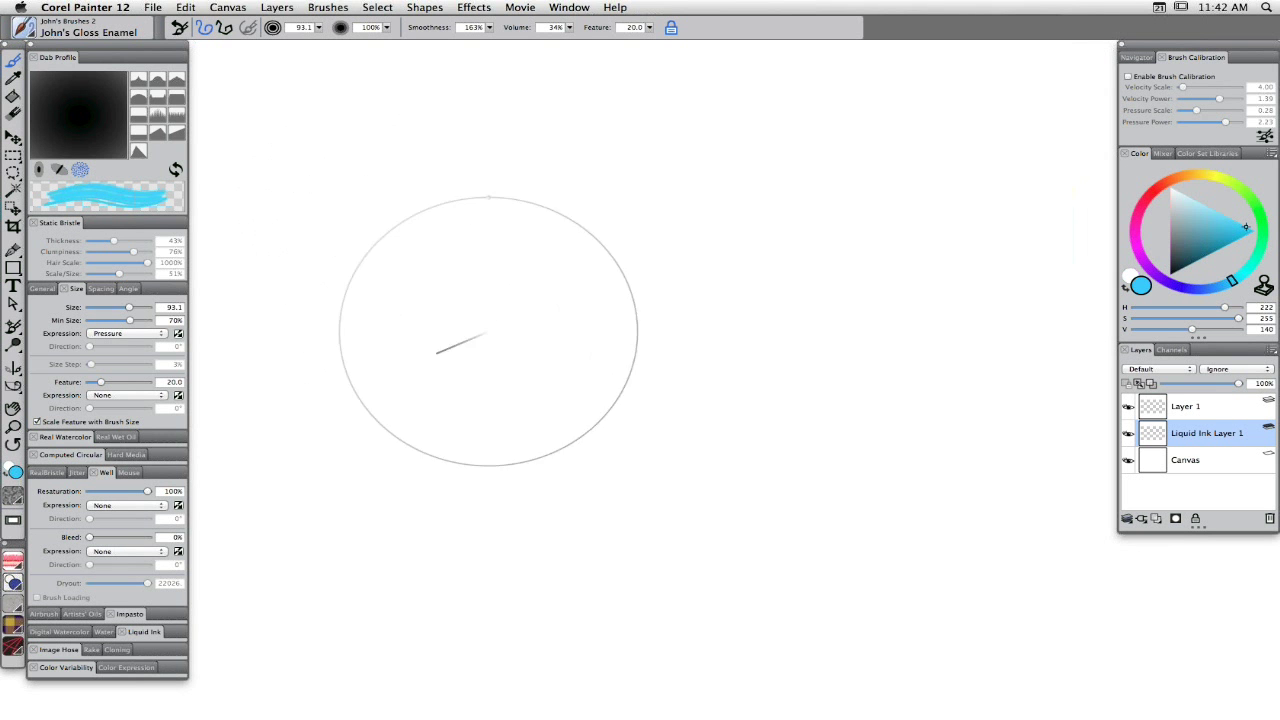
Choose John's Grainy Metallic and try to paint with it on Liquid Ink Layer 1.
{"action": "left_click", "coordinate": [24, 30]}
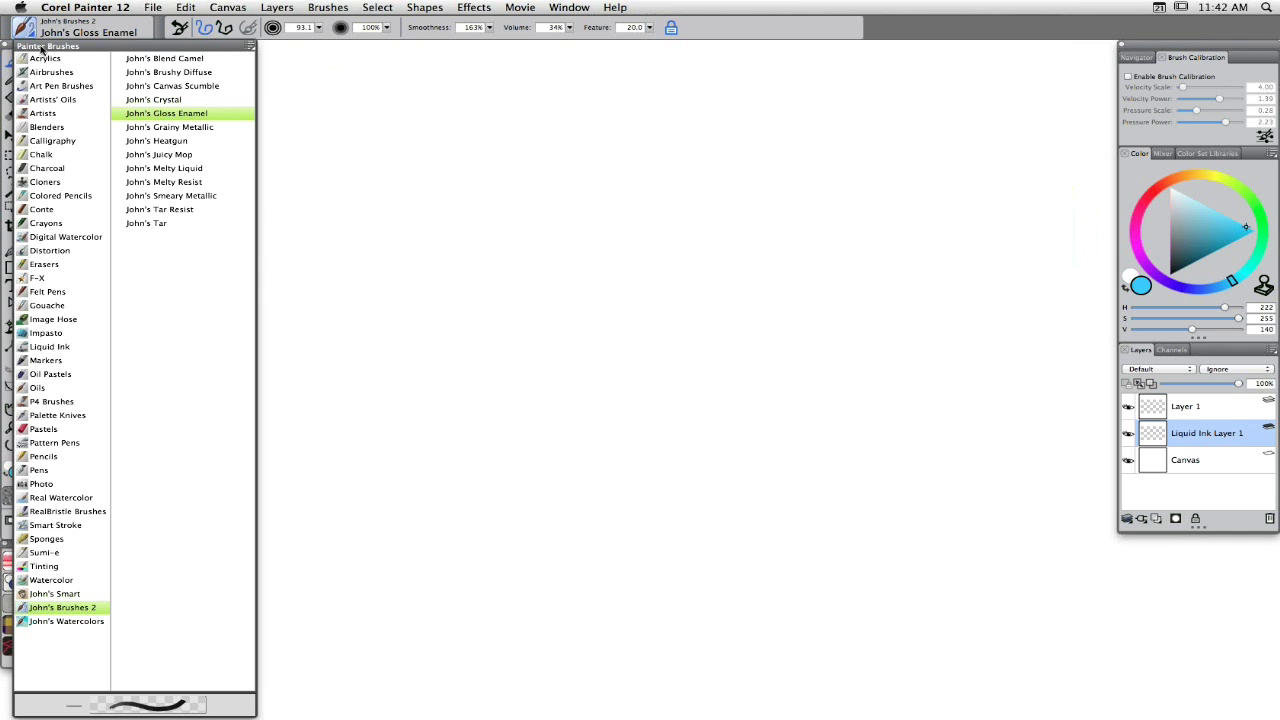
{"action": "left_click", "coordinate": [356, 191]}
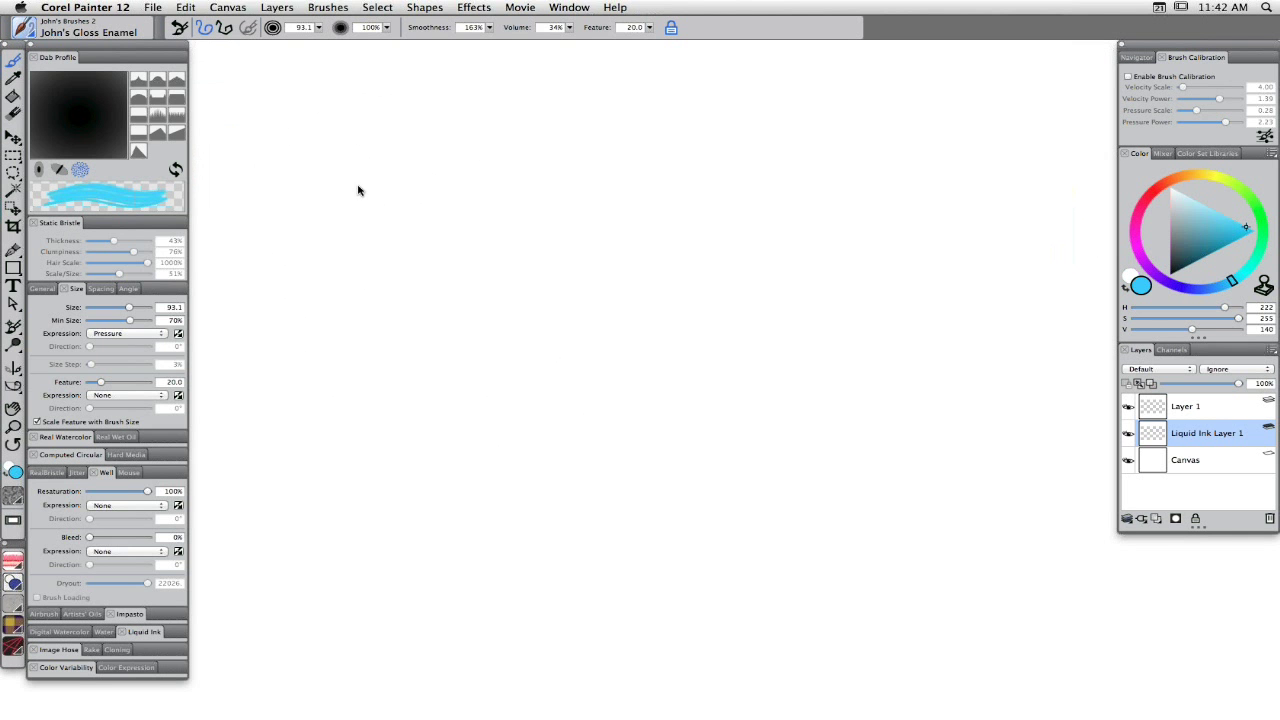
{"action": "left_click", "coordinate": [634, 293]}
{"action": "left_click", "coordinate": [752, 251]}
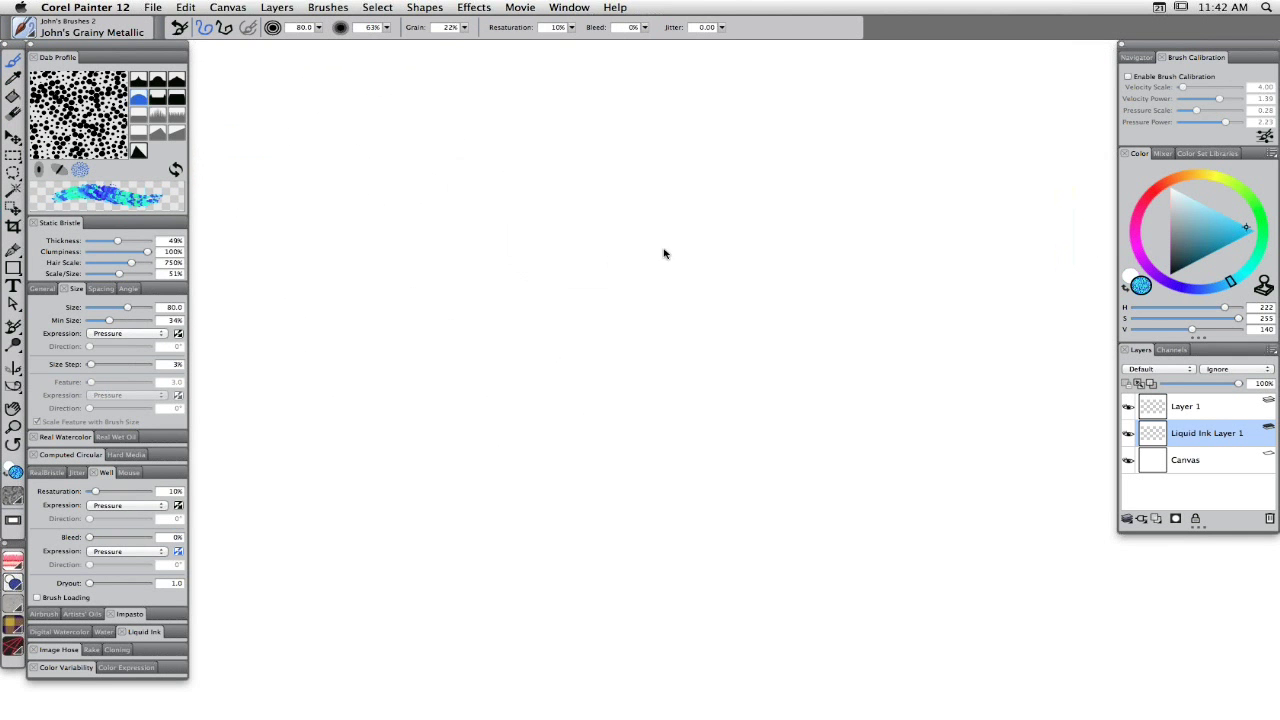
{"action": "left_click", "coordinate": [687, 284]}
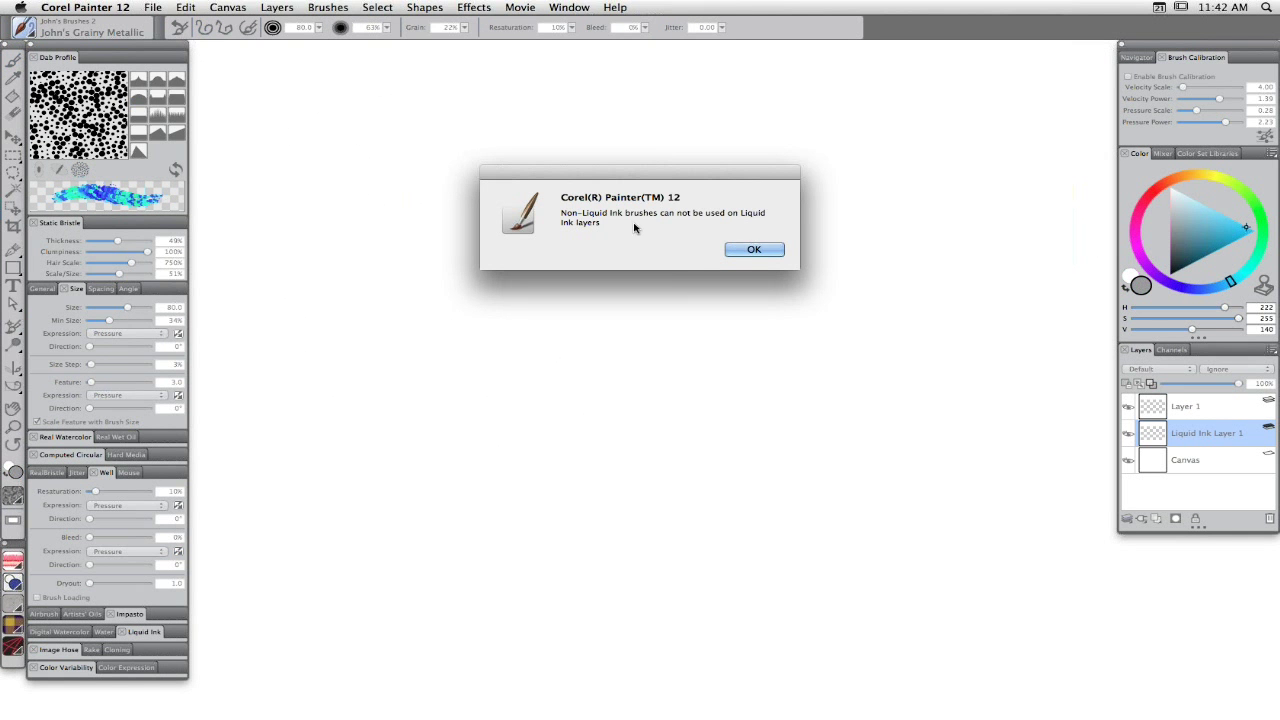
{"action": "left_click", "coordinate": [750, 252]}
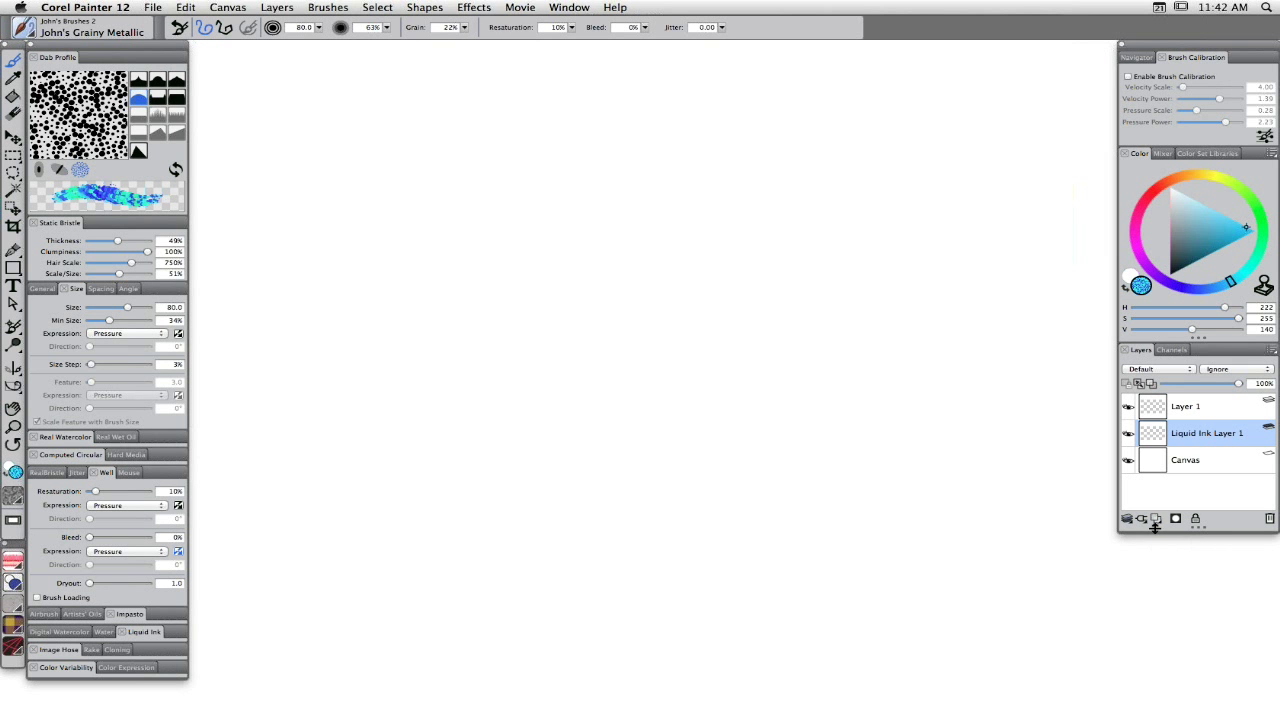
{"action": "left_click", "coordinate": [470, 238]}
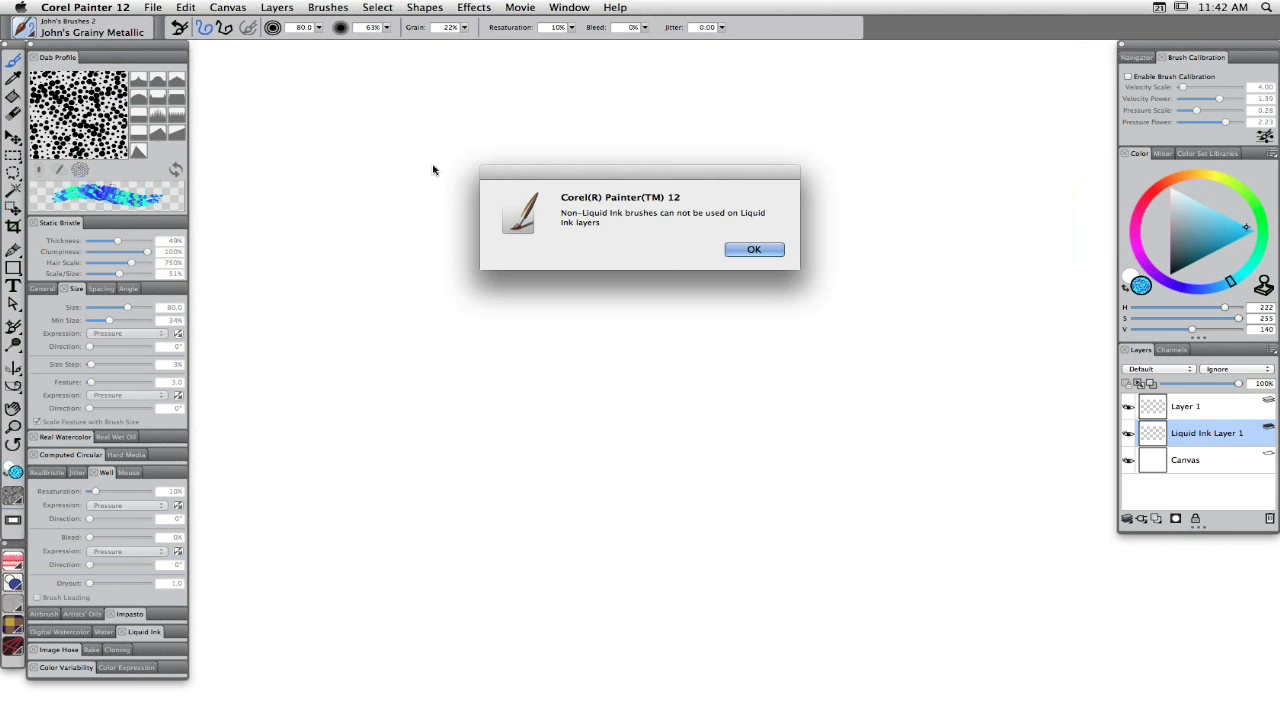
{"action": "left_click", "coordinate": [744, 252]}
Select Layer 1 and paint large overlapping swirls of blue and turquoise Grainy Metallic dots across the canvas.
{"action": "left_click", "coordinate": [1203, 408]}
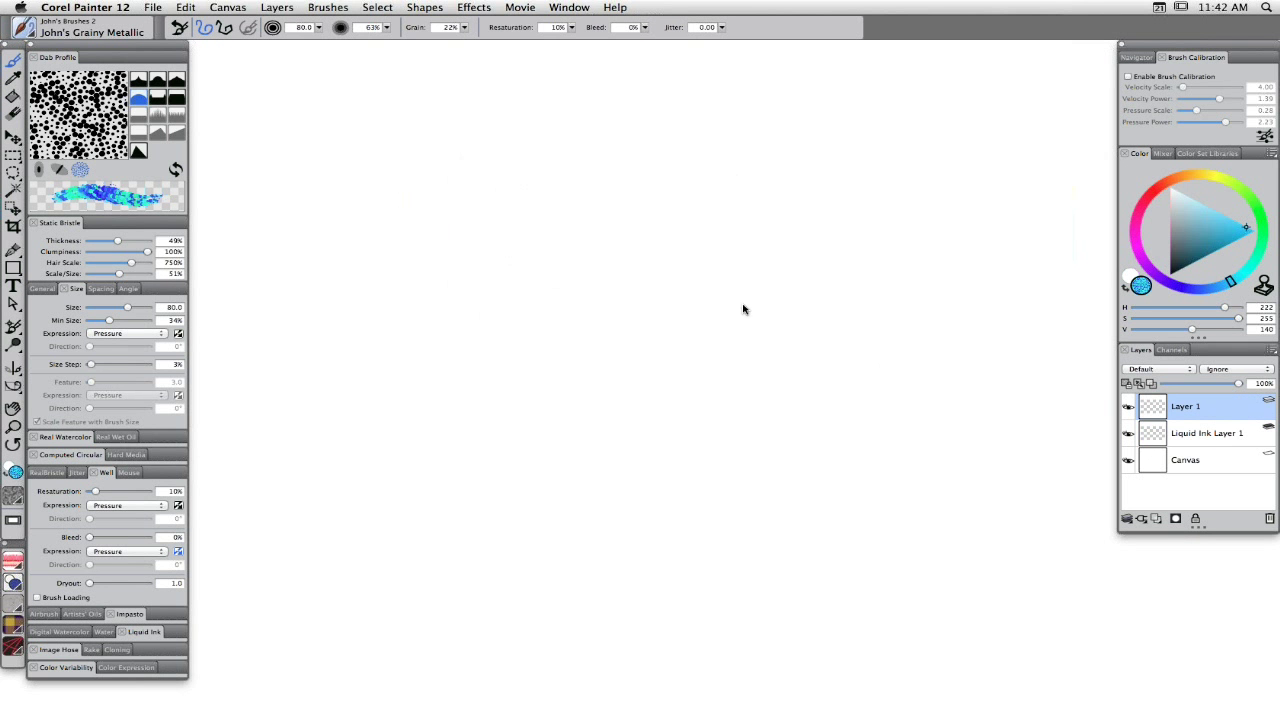
{"action": "mouse_move", "coordinate": [743, 309]}
{"action": "left_mouse_down"}
{"action": "mouse_move", "coordinate": [680, 243]}
{"action": "mouse_move", "coordinate": [429, 298]}
{"action": "mouse_move", "coordinate": [466, 340]}
{"action": "mouse_move", "coordinate": [726, 477]}
{"action": "mouse_move", "coordinate": [894, 420]}
{"action": "mouse_move", "coordinate": [714, 510]}
{"action": "mouse_move", "coordinate": [739, 443]}
{"action": "mouse_move", "coordinate": [784, 453]}
{"action": "mouse_move", "coordinate": [641, 329]}
{"action": "mouse_move", "coordinate": [684, 411]}
{"action": "mouse_move", "coordinate": [650, 425]}
{"action": "mouse_move", "coordinate": [770, 505]}
{"action": "mouse_move", "coordinate": [640, 424]}
{"action": "mouse_move", "coordinate": [725, 466]}
{"action": "mouse_move", "coordinate": [533, 397]}
{"action": "mouse_move", "coordinate": [631, 427]}
{"action": "mouse_move", "coordinate": [524, 373]}
{"action": "mouse_move", "coordinate": [761, 423]}
{"action": "mouse_move", "coordinate": [849, 415]}
{"action": "mouse_move", "coordinate": [733, 373]}
{"action": "mouse_move", "coordinate": [827, 301]}
{"action": "mouse_move", "coordinate": [823, 355]}
{"action": "mouse_move", "coordinate": [604, 340]}
{"action": "mouse_move", "coordinate": [485, 350]}
{"action": "mouse_move", "coordinate": [413, 472]}
{"action": "mouse_move", "coordinate": [516, 500]}
{"action": "mouse_move", "coordinate": [446, 503]}
{"action": "mouse_move", "coordinate": [530, 418]}
{"action": "mouse_move", "coordinate": [374, 271]}
{"action": "left_mouse_up"}
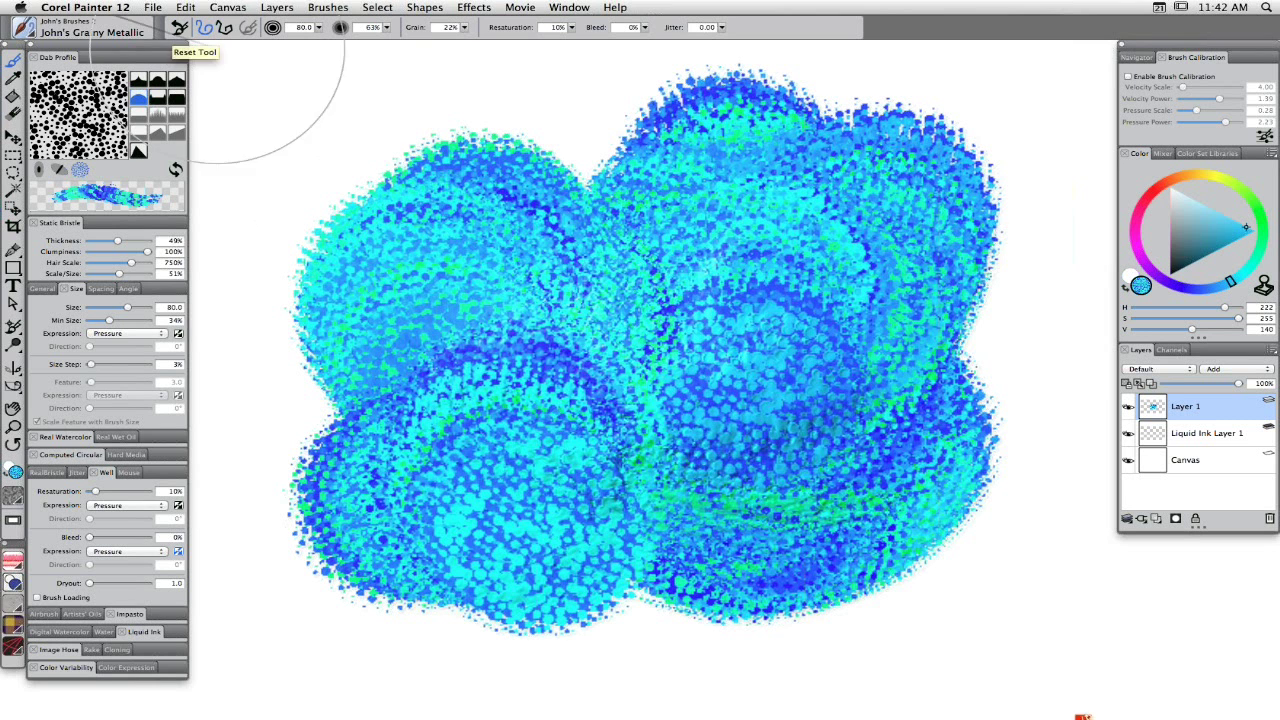
Choose John's Juicy Mop and brush blended light blue paint over most of the dotted area.
{"action": "left_click", "coordinate": [31, 34]}
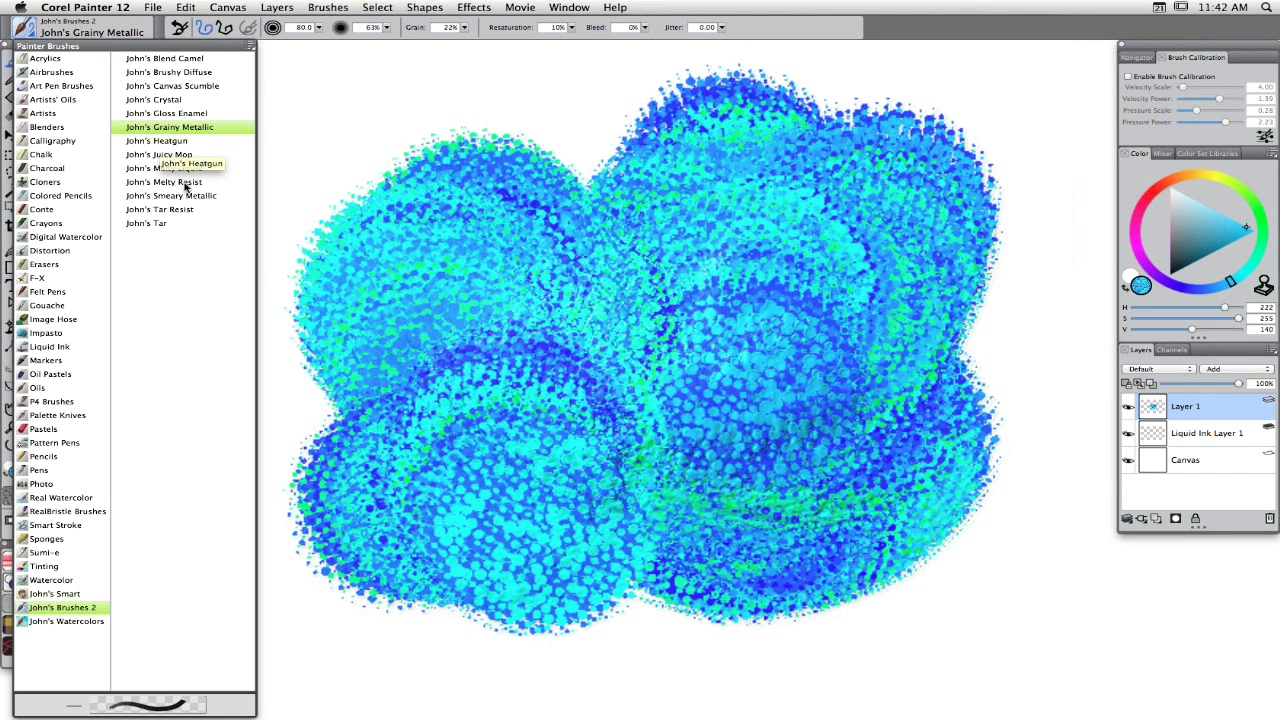
{"action": "left_click", "coordinate": [163, 155]}
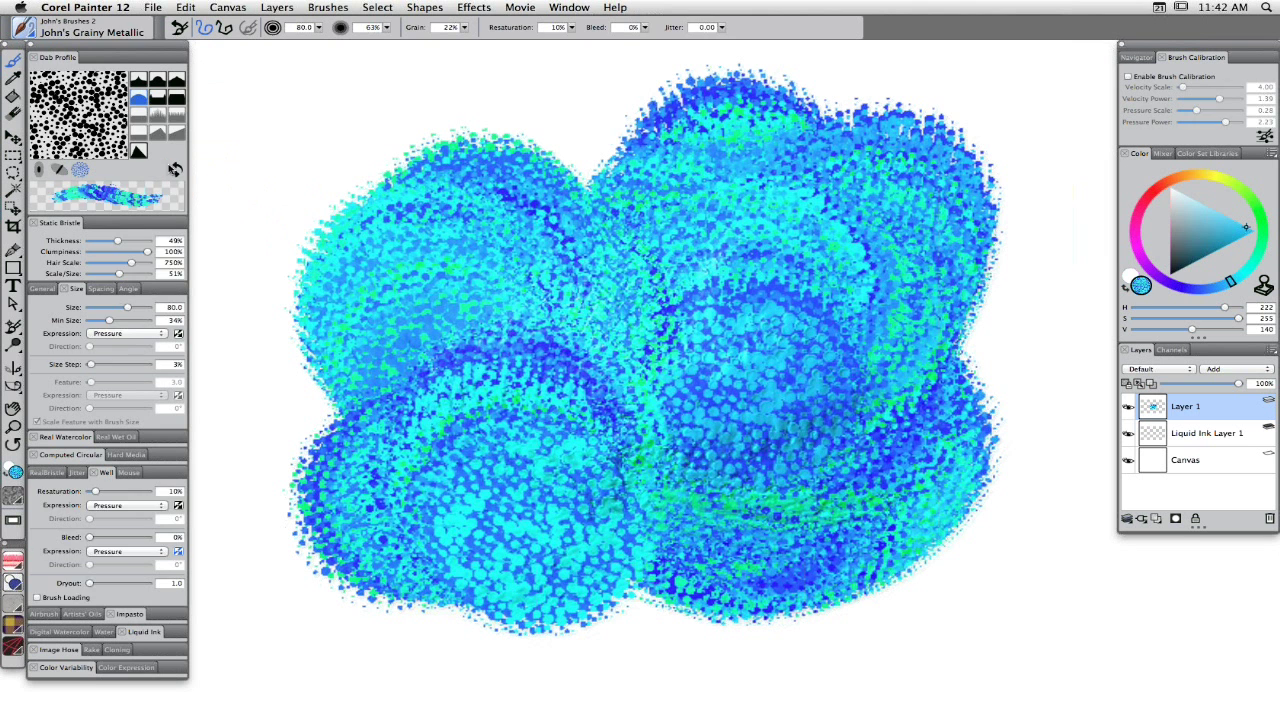
{"action": "mouse_move", "coordinate": [305, 140]}
{"action": "left_mouse_down"}
{"action": "mouse_move", "coordinate": [336, 293]}
{"action": "mouse_move", "coordinate": [342, 145]}
{"action": "mouse_move", "coordinate": [365, 260]}
{"action": "mouse_move", "coordinate": [372, 408]}
{"action": "mouse_move", "coordinate": [373, 266]}
{"action": "mouse_move", "coordinate": [371, 440]}
{"action": "mouse_move", "coordinate": [518, 612]}
{"action": "mouse_move", "coordinate": [521, 552]}
{"action": "mouse_move", "coordinate": [636, 554]}
{"action": "mouse_move", "coordinate": [358, 638]}
{"action": "mouse_move", "coordinate": [546, 466]}
{"action": "mouse_move", "coordinate": [321, 560]}
{"action": "mouse_move", "coordinate": [411, 337]}
{"action": "mouse_move", "coordinate": [317, 488]}
{"action": "mouse_move", "coordinate": [374, 455]}
{"action": "mouse_move", "coordinate": [330, 355]}
{"action": "mouse_move", "coordinate": [390, 425]}
{"action": "mouse_move", "coordinate": [339, 370]}
{"action": "mouse_move", "coordinate": [401, 537]}
{"action": "mouse_move", "coordinate": [329, 468]}
{"action": "mouse_move", "coordinate": [409, 568]}
{"action": "mouse_move", "coordinate": [319, 511]}
{"action": "mouse_move", "coordinate": [606, 518]}
{"action": "left_mouse_up"}
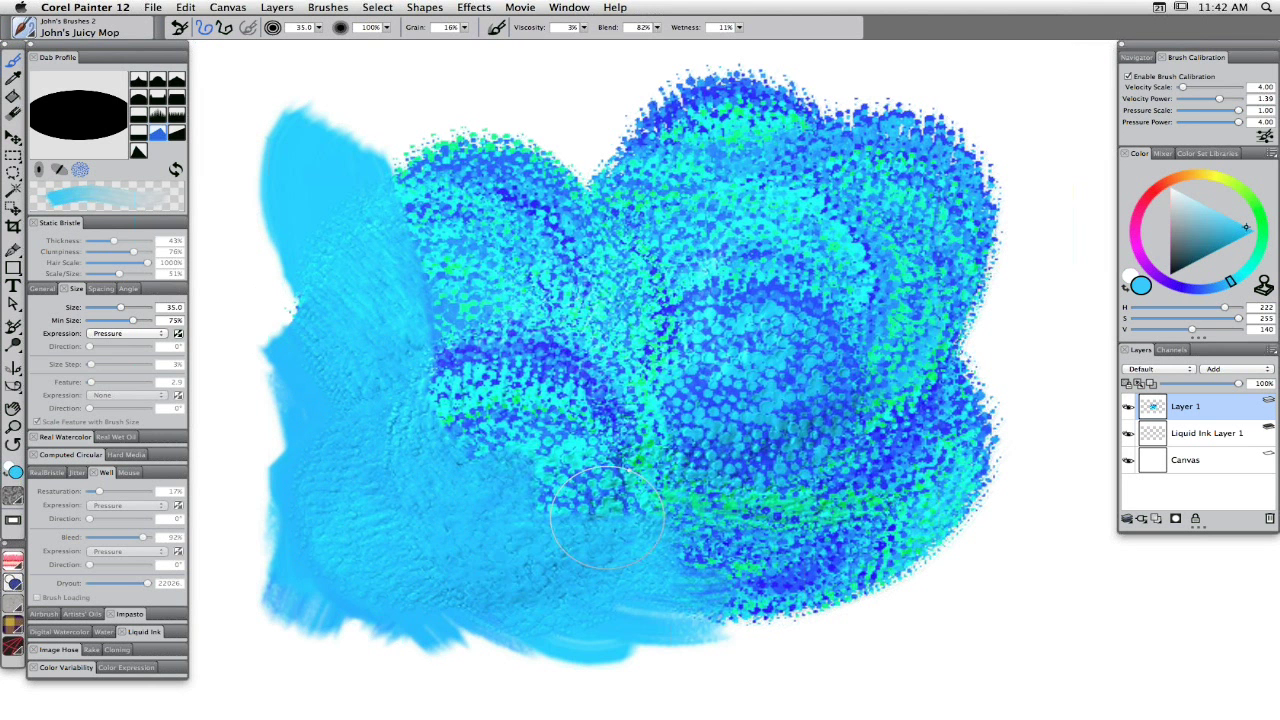
{"action": "mouse_move", "coordinate": [521, 568]}
{"action": "left_mouse_down"}
{"action": "mouse_move", "coordinate": [587, 445]}
{"action": "mouse_move", "coordinate": [334, 198]}
{"action": "mouse_move", "coordinate": [572, 150]}
{"action": "mouse_move", "coordinate": [351, 246]}
{"action": "mouse_move", "coordinate": [402, 200]}
{"action": "mouse_move", "coordinate": [394, 228]}
{"action": "mouse_move", "coordinate": [467, 180]}
{"action": "mouse_move", "coordinate": [488, 140]}
{"action": "mouse_move", "coordinate": [302, 143]}
{"action": "mouse_move", "coordinate": [521, 128]}
{"action": "mouse_move", "coordinate": [342, 146]}
{"action": "mouse_move", "coordinate": [595, 192]}
{"action": "mouse_move", "coordinate": [585, 230]}
{"action": "mouse_move", "coordinate": [436, 212]}
{"action": "mouse_move", "coordinate": [711, 262]}
{"action": "mouse_move", "coordinate": [487, 240]}
{"action": "mouse_move", "coordinate": [752, 276]}
{"action": "mouse_move", "coordinate": [352, 297]}
{"action": "left_mouse_up"}
{"action": "mouse_move", "coordinate": [546, 247]}
{"action": "left_mouse_down"}
{"action": "mouse_move", "coordinate": [658, 214]}
{"action": "mouse_move", "coordinate": [805, 129]}
{"action": "mouse_move", "coordinate": [690, 189]}
{"action": "mouse_move", "coordinate": [895, 156]}
{"action": "mouse_move", "coordinate": [760, 290]}
{"action": "mouse_move", "coordinate": [930, 202]}
{"action": "mouse_move", "coordinate": [944, 238]}
{"action": "mouse_move", "coordinate": [953, 475]}
{"action": "mouse_move", "coordinate": [909, 318]}
{"action": "mouse_move", "coordinate": [886, 310]}
{"action": "mouse_move", "coordinate": [780, 470]}
{"action": "left_mouse_up"}
{"action": "mouse_move", "coordinate": [799, 413]}
{"action": "left_mouse_down"}
{"action": "mouse_move", "coordinate": [811, 471]}
{"action": "mouse_move", "coordinate": [800, 291]}
{"action": "mouse_move", "coordinate": [777, 457]}
{"action": "mouse_move", "coordinate": [903, 530]}
{"action": "mouse_move", "coordinate": [920, 523]}
{"action": "mouse_move", "coordinate": [934, 391]}
{"action": "mouse_move", "coordinate": [894, 443]}
{"action": "mouse_move", "coordinate": [585, 455]}
{"action": "mouse_move", "coordinate": [668, 505]}
{"action": "mouse_move", "coordinate": [600, 470]}
{"action": "left_mouse_up"}
Choose John's Smeary Metallic and smear broad textured strokes from the upper left across the middle of the paint.
{"action": "left_click", "coordinate": [35, 38]}
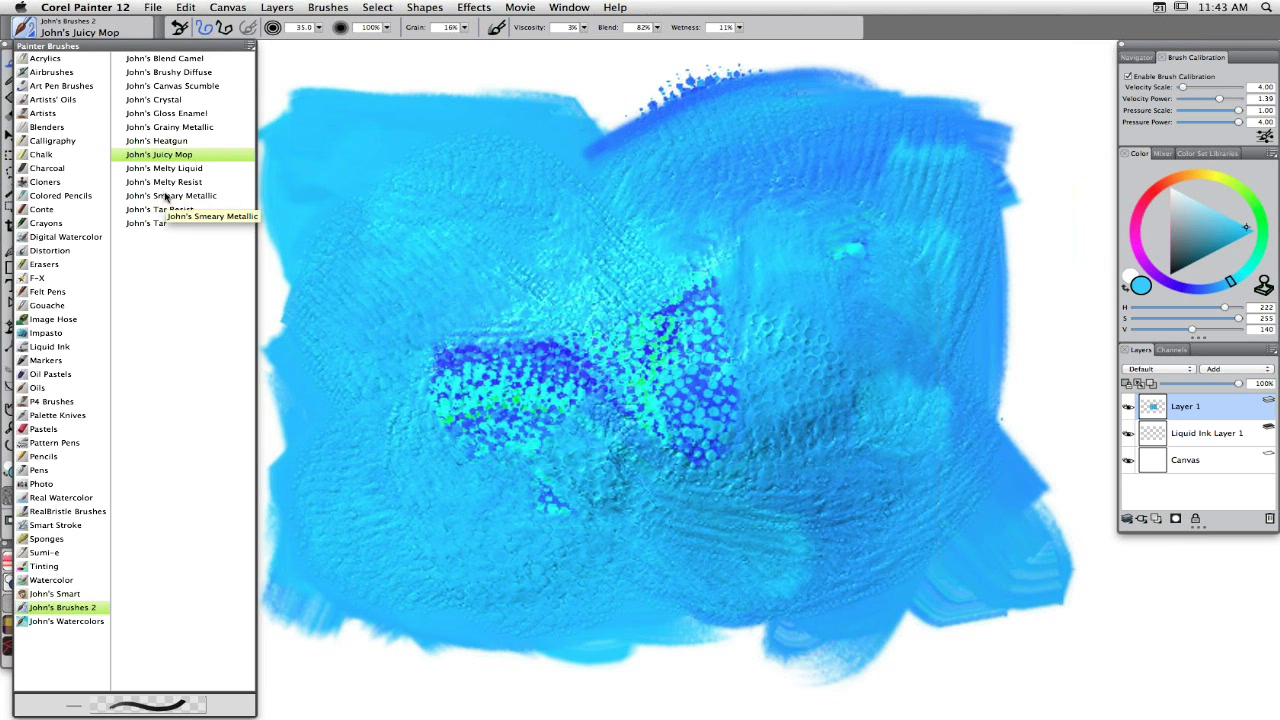
{"action": "left_click", "coordinate": [166, 197]}
{"action": "mouse_move", "coordinate": [314, 137]}
{"action": "left_mouse_down"}
{"action": "mouse_move", "coordinate": [331, 220]}
{"action": "mouse_move", "coordinate": [420, 345]}
{"action": "mouse_move", "coordinate": [420, 300]}
{"action": "mouse_move", "coordinate": [760, 390]}
{"action": "mouse_move", "coordinate": [785, 303]}
{"action": "left_mouse_up"}
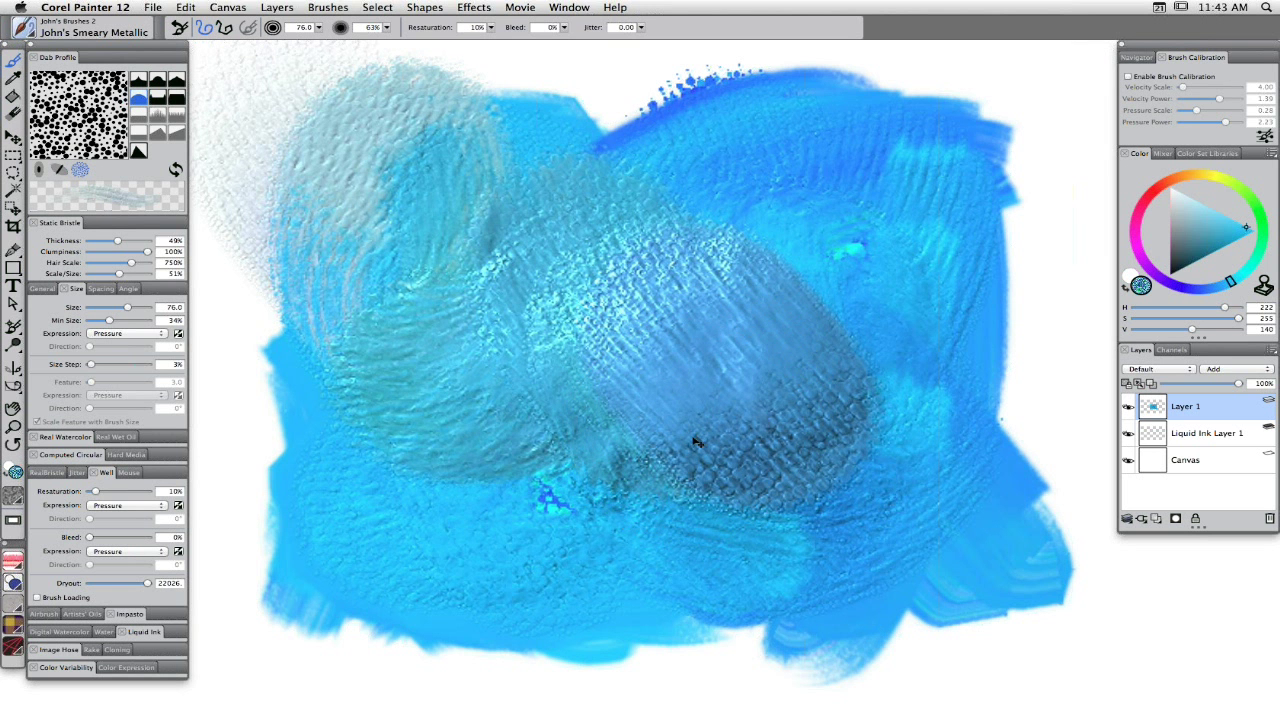
Reduce the Smeary Metallic brush size to 20.7 and cover the blue paint with short, ridged strokes in varied directions.
{"action": "mouse_move", "coordinate": [709, 395]}
{"action": "left_mouse_down"}
{"action": "mouse_move", "coordinate": [705, 450]}
{"action": "mouse_move", "coordinate": [706, 405]}
{"action": "left_mouse_up"}
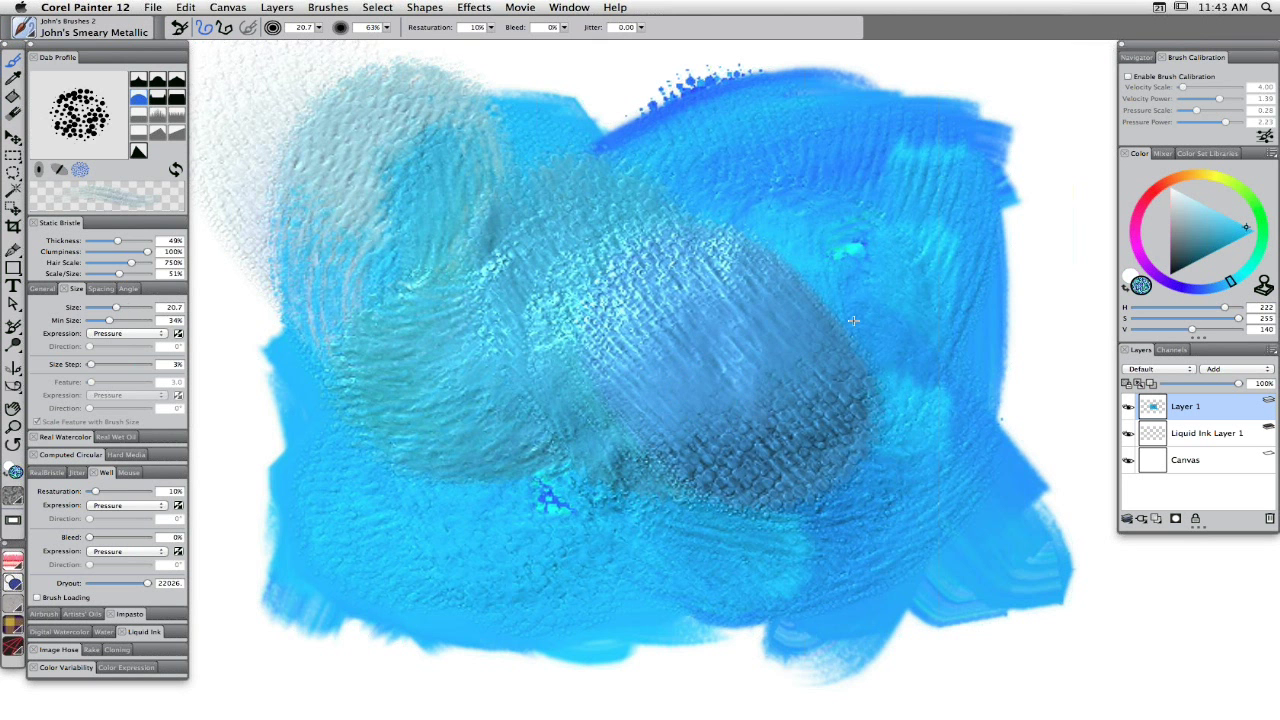
{"action": "mouse_move", "coordinate": [760, 290]}
{"action": "left_mouse_down"}
{"action": "mouse_move", "coordinate": [851, 470]}
{"action": "mouse_move", "coordinate": [855, 400]}
{"action": "mouse_move", "coordinate": [848, 490]}
{"action": "mouse_move", "coordinate": [700, 300]}
{"action": "mouse_move", "coordinate": [864, 213]}
{"action": "mouse_move", "coordinate": [960, 200]}
{"action": "mouse_move", "coordinate": [857, 137]}
{"action": "mouse_move", "coordinate": [700, 230]}
{"action": "mouse_move", "coordinate": [800, 428]}
{"action": "mouse_move", "coordinate": [894, 380]}
{"action": "mouse_move", "coordinate": [909, 443]}
{"action": "mouse_move", "coordinate": [837, 420]}
{"action": "mouse_move", "coordinate": [871, 400]}
{"action": "mouse_move", "coordinate": [689, 529]}
{"action": "mouse_move", "coordinate": [786, 480]}
{"action": "mouse_move", "coordinate": [679, 567]}
{"action": "mouse_move", "coordinate": [650, 530]}
{"action": "mouse_move", "coordinate": [565, 525]}
{"action": "mouse_move", "coordinate": [614, 571]}
{"action": "mouse_move", "coordinate": [427, 484]}
{"action": "mouse_move", "coordinate": [457, 529]}
{"action": "mouse_move", "coordinate": [410, 505]}
{"action": "mouse_move", "coordinate": [443, 486]}
{"action": "mouse_move", "coordinate": [503, 489]}
{"action": "left_mouse_up"}
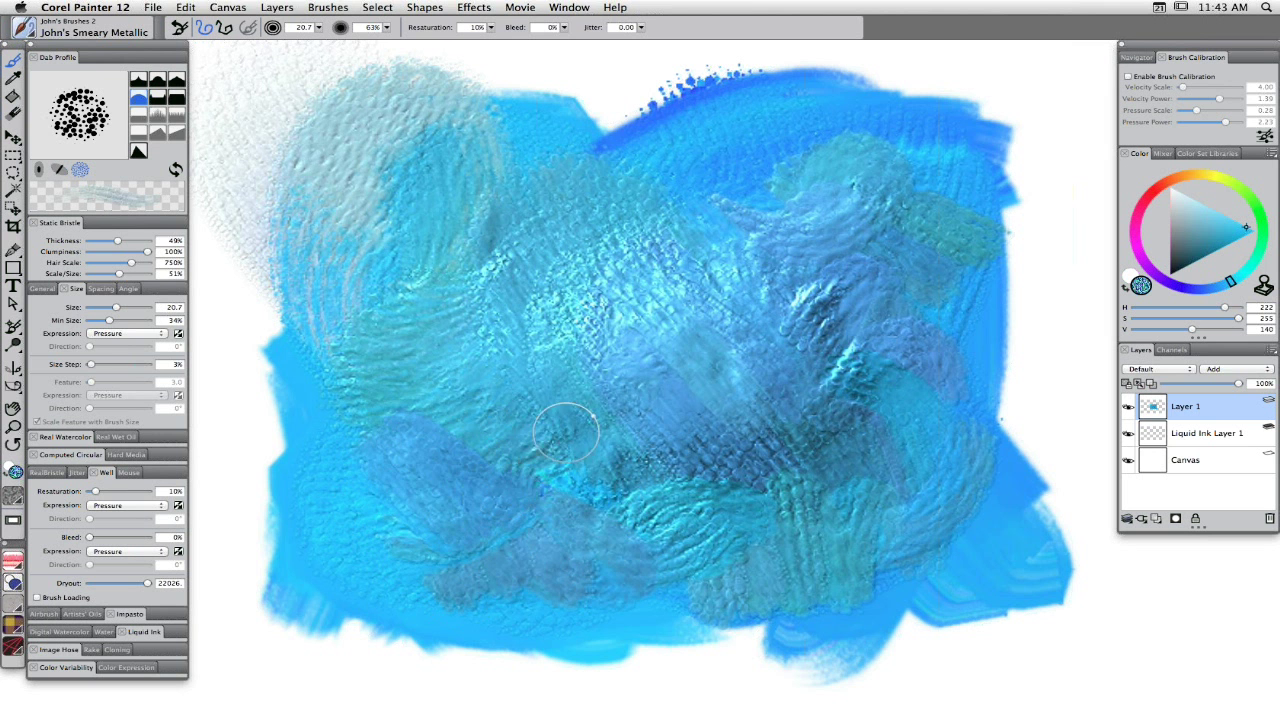
{"action": "mouse_move", "coordinate": [566, 432]}
{"action": "left_mouse_down"}
{"action": "mouse_move", "coordinate": [358, 530]}
{"action": "mouse_move", "coordinate": [425, 411]}
{"action": "mouse_move", "coordinate": [412, 590]}
{"action": "mouse_move", "coordinate": [403, 561]}
{"action": "mouse_move", "coordinate": [513, 553]}
{"action": "mouse_move", "coordinate": [391, 476]}
{"action": "mouse_move", "coordinate": [375, 553]}
{"action": "mouse_move", "coordinate": [356, 397]}
{"action": "mouse_move", "coordinate": [353, 452]}
{"action": "mouse_move", "coordinate": [403, 333]}
{"action": "mouse_move", "coordinate": [358, 251]}
{"action": "mouse_move", "coordinate": [545, 265]}
{"action": "left_mouse_up"}
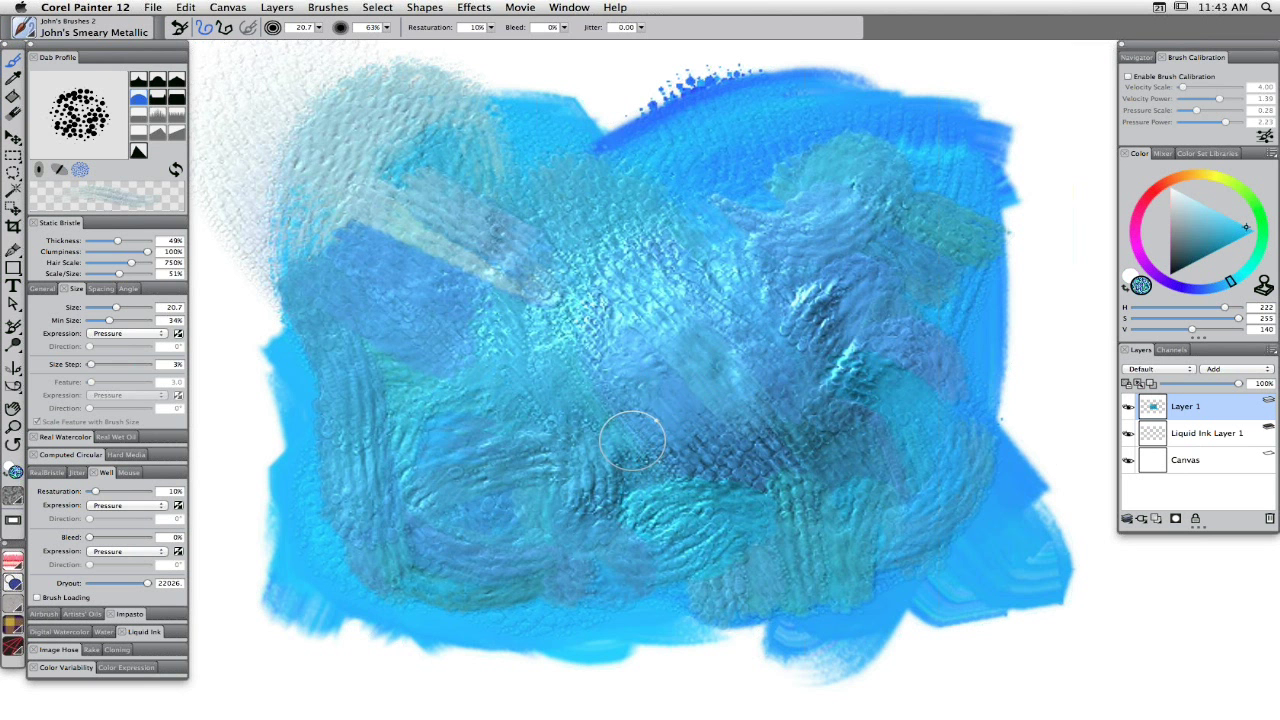
{"action": "mouse_move", "coordinate": [893, 397]}
{"action": "left_mouse_down"}
{"action": "mouse_move", "coordinate": [859, 334]}
{"action": "mouse_move", "coordinate": [888, 293]}
{"action": "mouse_move", "coordinate": [837, 210]}
{"action": "mouse_move", "coordinate": [779, 242]}
{"action": "left_mouse_up"}
{"action": "mouse_move", "coordinate": [447, 297]}
{"action": "left_mouse_down"}
{"action": "mouse_move", "coordinate": [500, 205]}
{"action": "mouse_move", "coordinate": [610, 175]}
{"action": "mouse_move", "coordinate": [705, 170]}
{"action": "mouse_move", "coordinate": [583, 160]}
{"action": "mouse_move", "coordinate": [770, 210]}
{"action": "mouse_move", "coordinate": [620, 185]}
{"action": "mouse_move", "coordinate": [740, 160]}
{"action": "mouse_move", "coordinate": [463, 183]}
{"action": "mouse_move", "coordinate": [445, 150]}
{"action": "left_mouse_up"}
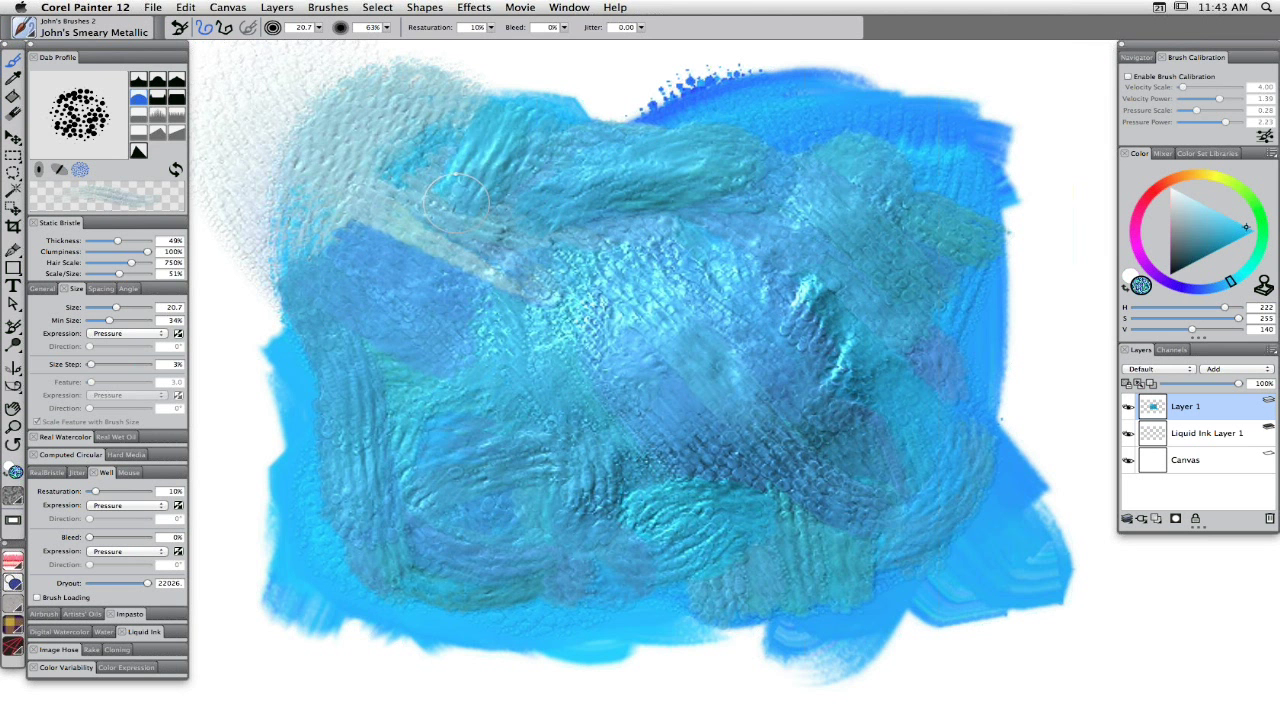
{"action": "mouse_move", "coordinate": [228, 172]}
{"action": "left_mouse_down"}
{"action": "mouse_move", "coordinate": [347, 372]}
{"action": "mouse_move", "coordinate": [320, 430]}
{"action": "mouse_move", "coordinate": [390, 440]}
{"action": "mouse_move", "coordinate": [300, 600]}
{"action": "mouse_move", "coordinate": [460, 533]}
{"action": "mouse_move", "coordinate": [575, 605]}
{"action": "mouse_move", "coordinate": [748, 600]}
{"action": "mouse_move", "coordinate": [880, 560]}
{"action": "left_mouse_up"}
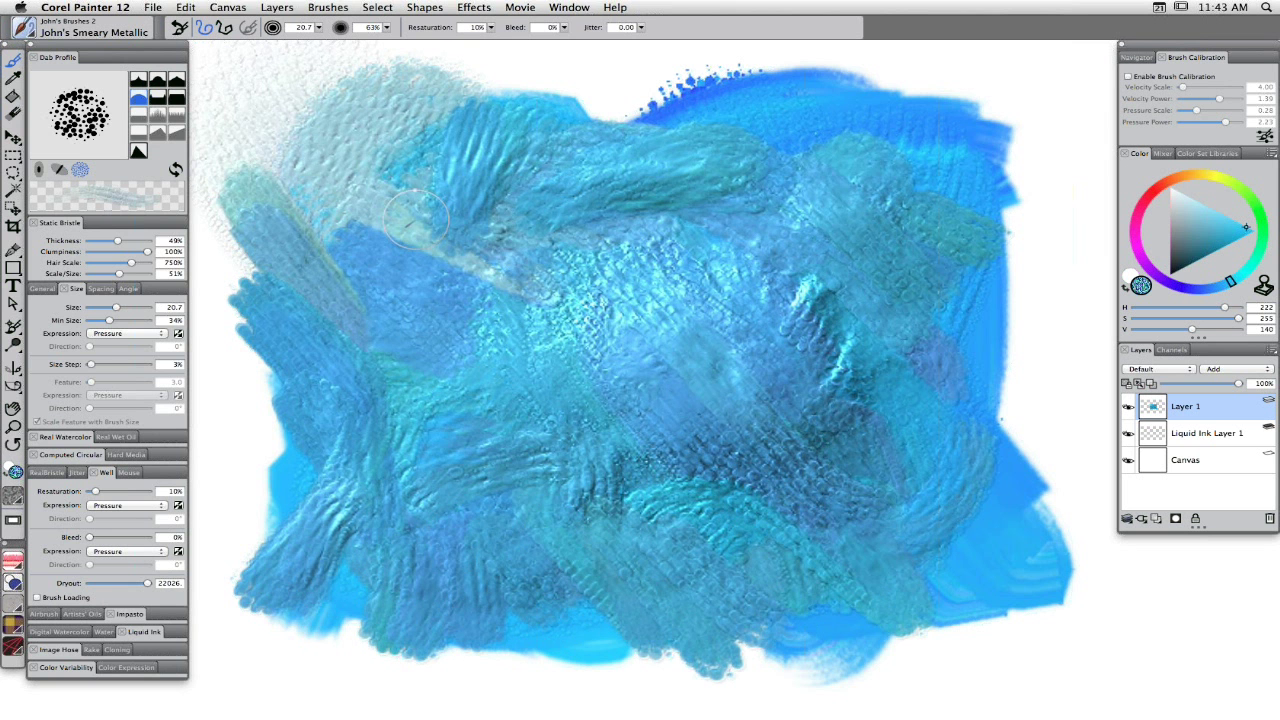
Choose John's Tar, splatter light blue liquid ink over the right side of the painting, and hide Layer 1.
{"action": "left_click", "coordinate": [30, 37]}
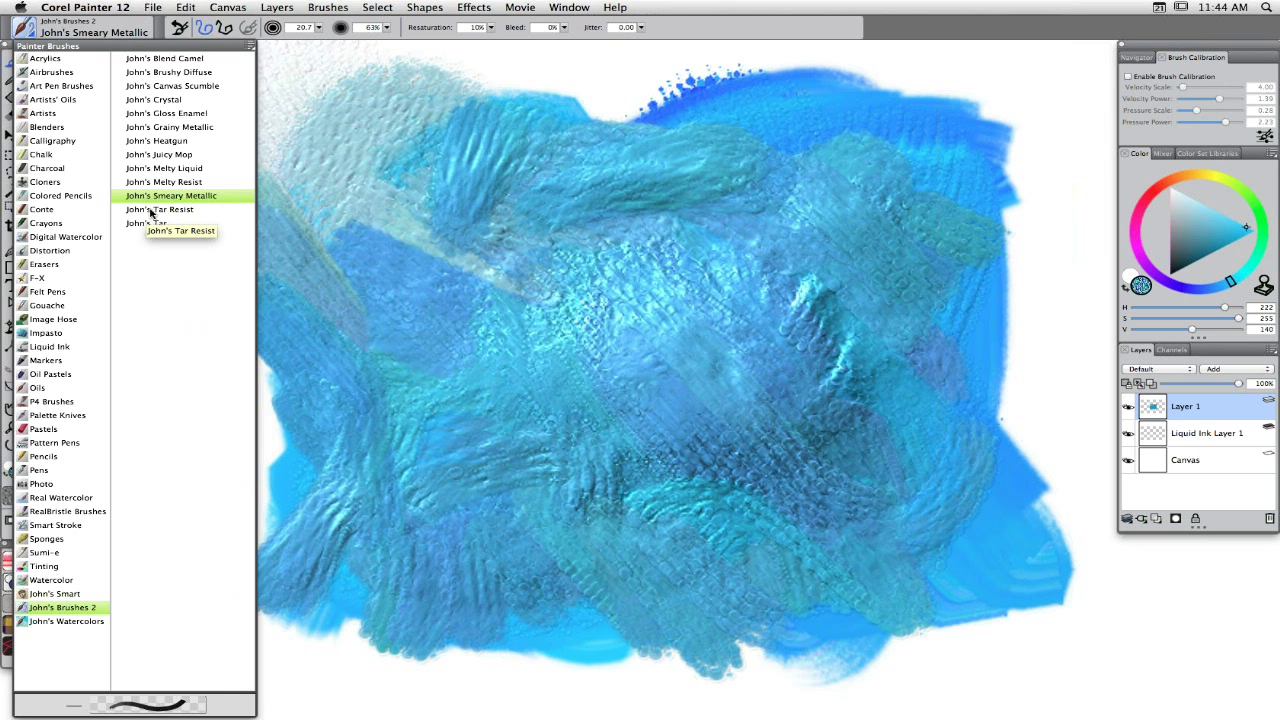
{"action": "left_click", "coordinate": [198, 250]}
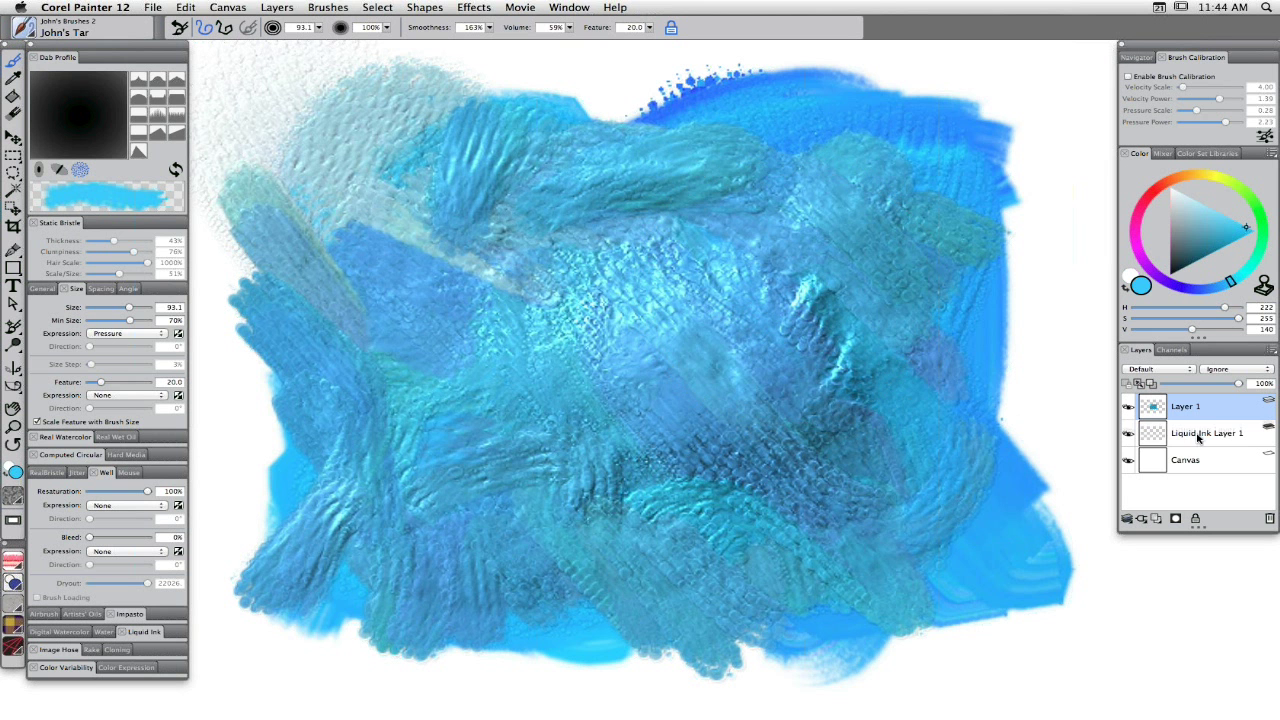
{"action": "mouse_move", "coordinate": [855, 222]}
{"action": "left_mouse_down"}
{"action": "mouse_move", "coordinate": [807, 287]}
{"action": "mouse_move", "coordinate": [777, 375]}
{"action": "mouse_move", "coordinate": [810, 285]}
{"action": "left_mouse_up"}
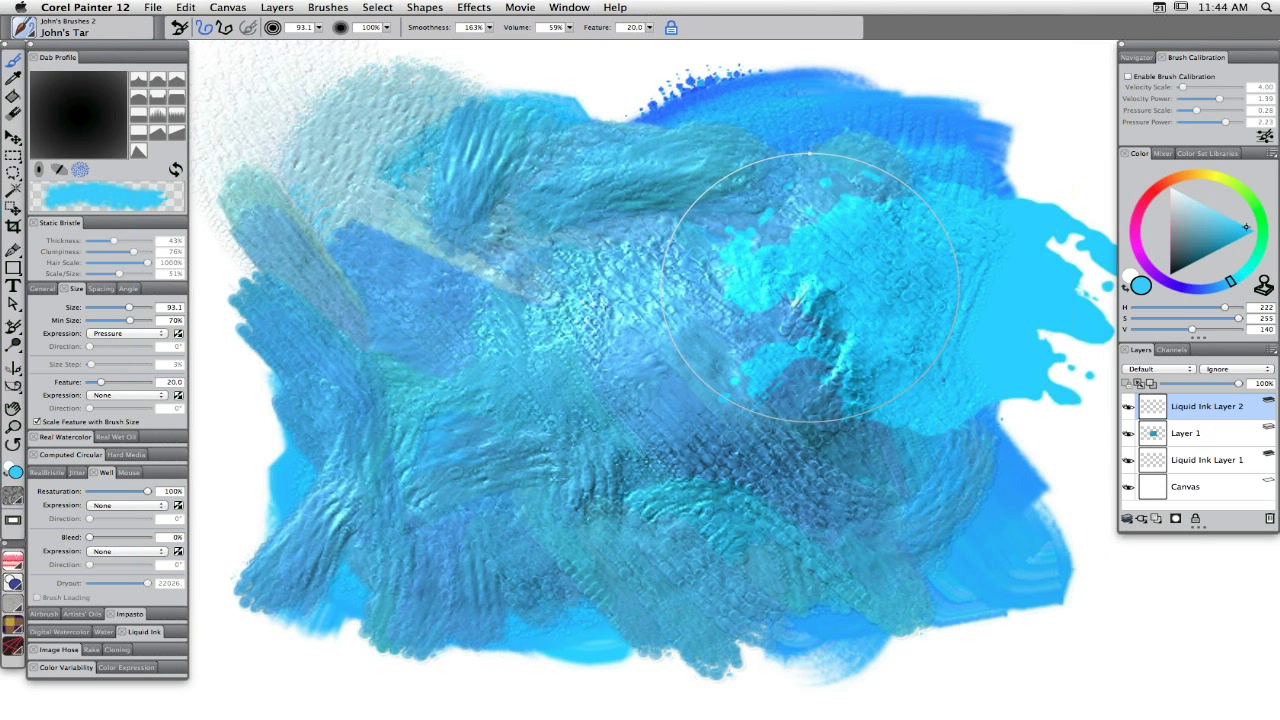
{"action": "left_click", "coordinate": [1130, 436]}
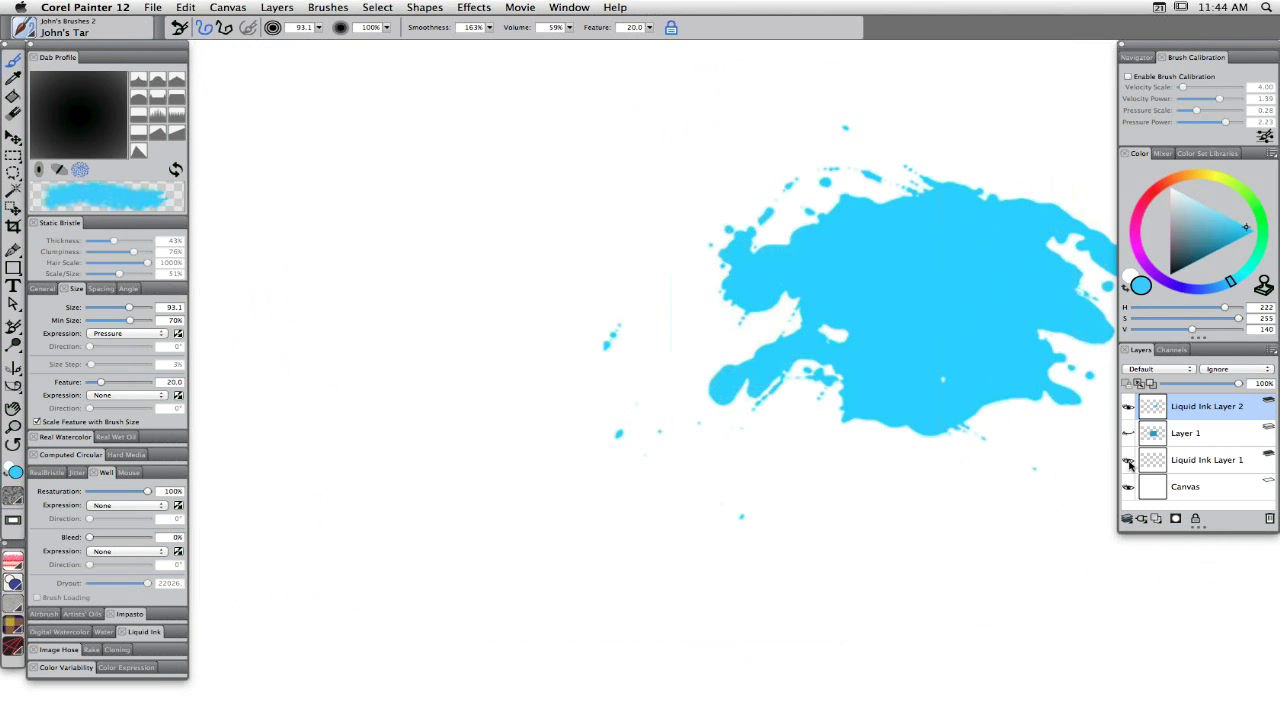
Splatter more tar to the left of the blue blot, hide Liquid Ink Layer 2 and make Liquid Ink Layer 1 active.
{"action": "mouse_move", "coordinate": [700, 235]}
{"action": "left_mouse_down"}
{"action": "mouse_move", "coordinate": [665, 317]}
{"action": "mouse_move", "coordinate": [558, 349]}
{"action": "mouse_move", "coordinate": [597, 325]}
{"action": "mouse_move", "coordinate": [620, 430]}
{"action": "left_mouse_up"}
{"action": "left_click", "coordinate": [1208, 464]}
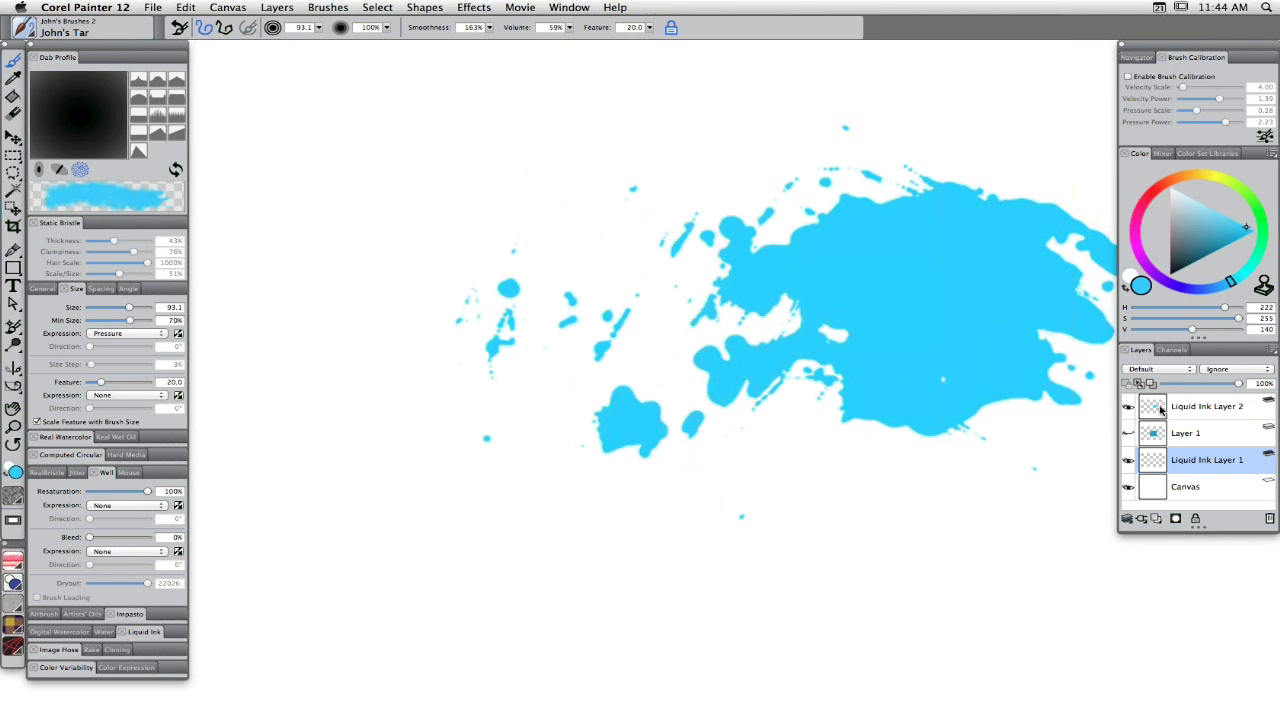
{"action": "left_click", "coordinate": [1130, 408]}
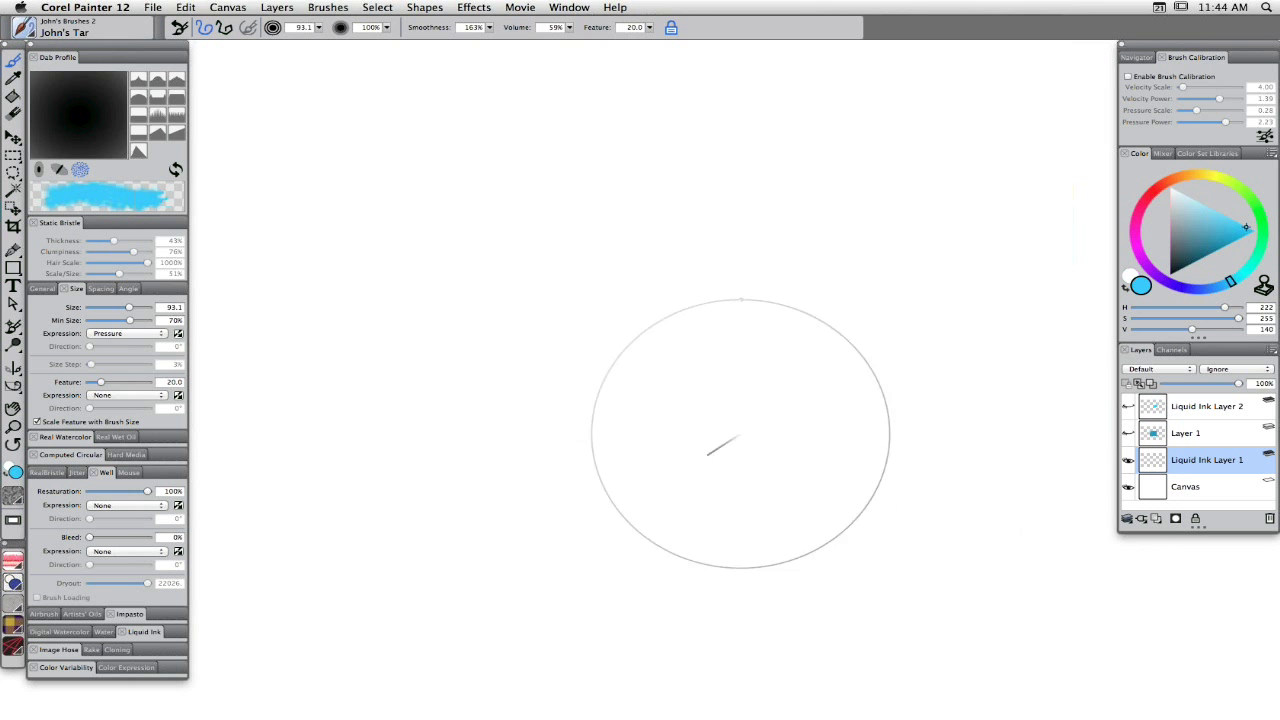
Cover most of Liquid Ink Layer 1 with raised blue tar, enabling brush calibration with Pressure Scale 1.00 and Pressure Power 4.00.
{"action": "mouse_move", "coordinate": [753, 398]}
{"action": "left_mouse_down"}
{"action": "mouse_move", "coordinate": [762, 410]}
{"action": "mouse_move", "coordinate": [697, 400]}
{"action": "mouse_move", "coordinate": [771, 386]}
{"action": "left_mouse_up"}
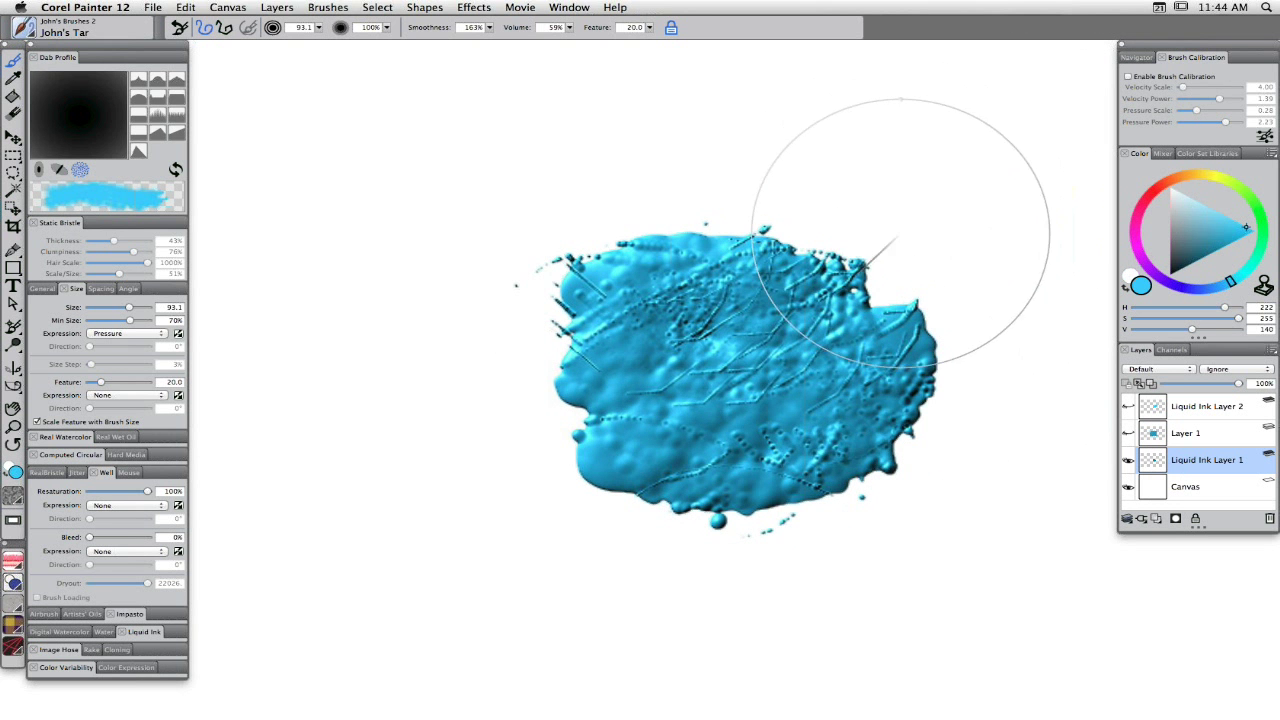
{"action": "mouse_move", "coordinate": [857, 243]}
{"action": "left_mouse_down"}
{"action": "mouse_move", "coordinate": [895, 225]}
{"action": "mouse_move", "coordinate": [857, 314]}
{"action": "mouse_move", "coordinate": [1100, 129]}
{"action": "left_mouse_up"}
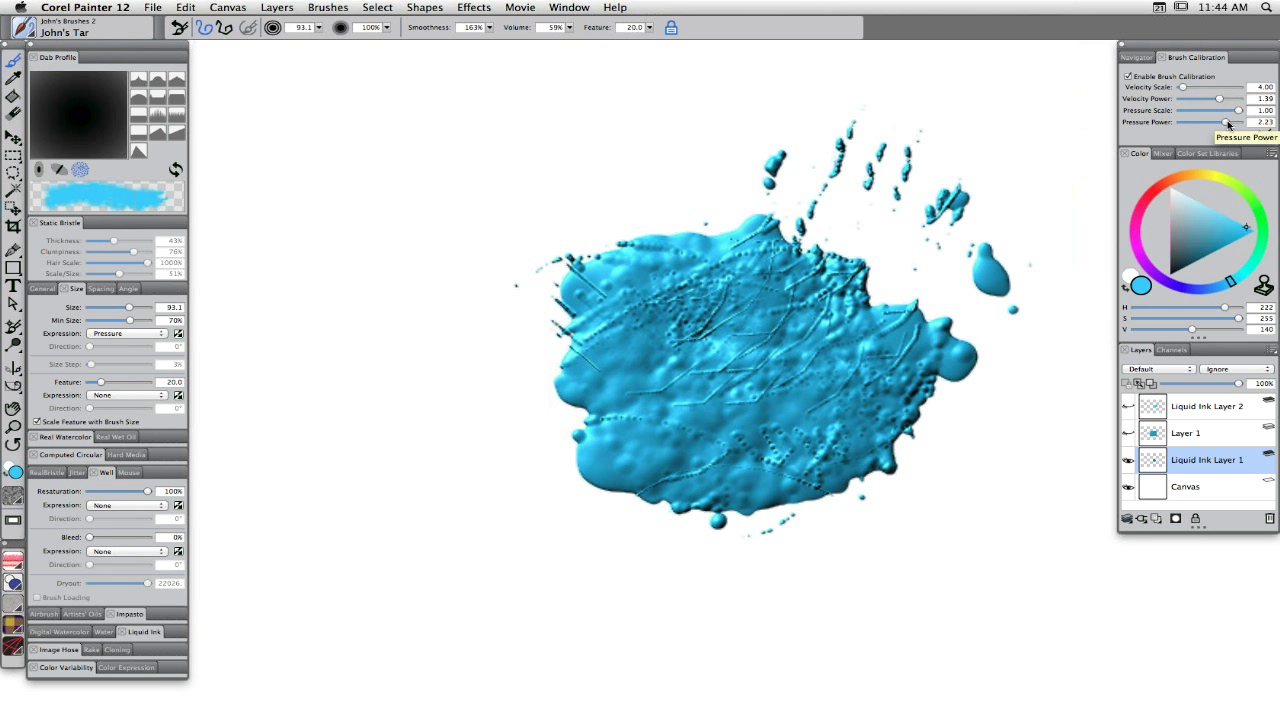
{"action": "mouse_move", "coordinate": [586, 191]}
{"action": "left_mouse_down"}
{"action": "mouse_move", "coordinate": [500, 434]}
{"action": "mouse_move", "coordinate": [457, 300]}
{"action": "mouse_move", "coordinate": [677, 497]}
{"action": "mouse_move", "coordinate": [509, 557]}
{"action": "mouse_move", "coordinate": [357, 371]}
{"action": "mouse_move", "coordinate": [400, 229]}
{"action": "mouse_move", "coordinate": [796, 240]}
{"action": "mouse_move", "coordinate": [645, 255]}
{"action": "mouse_move", "coordinate": [834, 414]}
{"action": "mouse_move", "coordinate": [908, 357]}
{"action": "mouse_move", "coordinate": [910, 222]}
{"action": "mouse_move", "coordinate": [915, 410]}
{"action": "mouse_move", "coordinate": [586, 557]}
{"action": "mouse_move", "coordinate": [403, 573]}
{"action": "mouse_move", "coordinate": [286, 330]}
{"action": "mouse_move", "coordinate": [389, 586]}
{"action": "mouse_move", "coordinate": [300, 206]}
{"action": "mouse_move", "coordinate": [396, 262]}
{"action": "mouse_move", "coordinate": [563, 200]}
{"action": "mouse_move", "coordinate": [877, 257]}
{"action": "mouse_move", "coordinate": [814, 429]}
{"action": "mouse_move", "coordinate": [856, 337]}
{"action": "mouse_move", "coordinate": [640, 540]}
{"action": "mouse_move", "coordinate": [430, 530]}
{"action": "mouse_move", "coordinate": [430, 320]}
{"action": "left_mouse_up"}
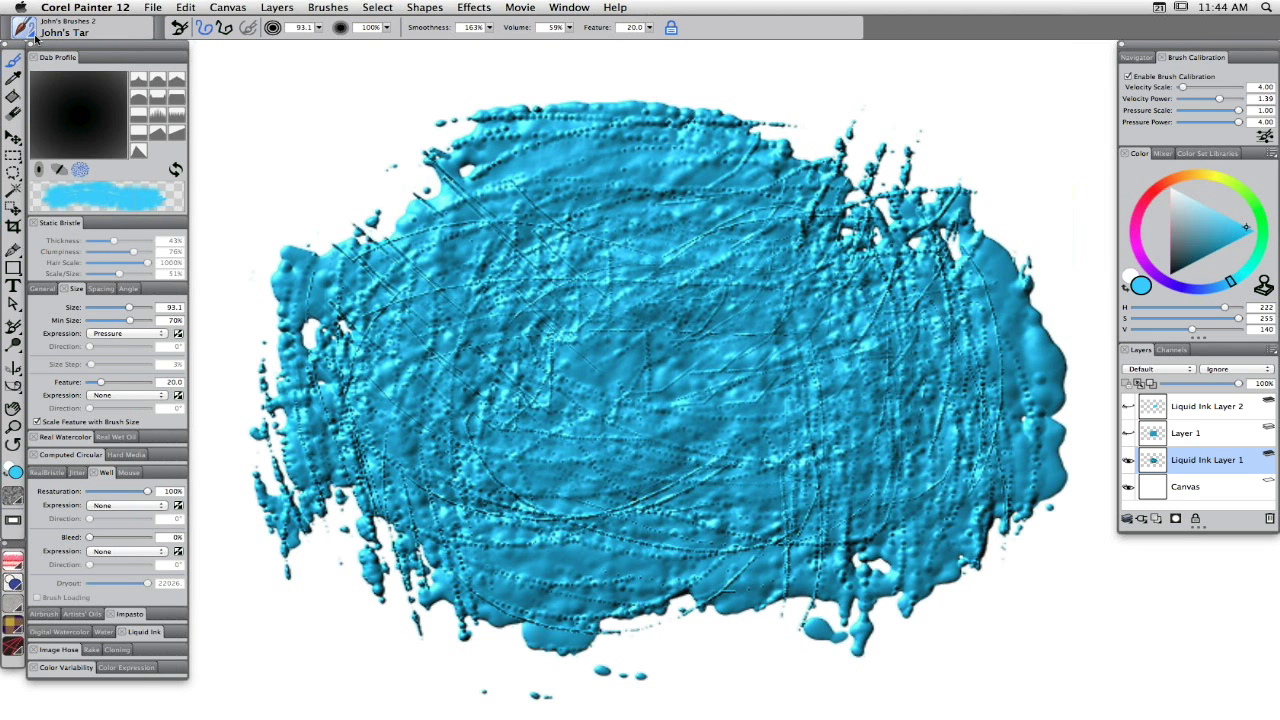
Choose John's Tar Resist and carve ragged gaps through the middle and lower part of the raised blue ink.
{"action": "left_click", "coordinate": [29, 36]}
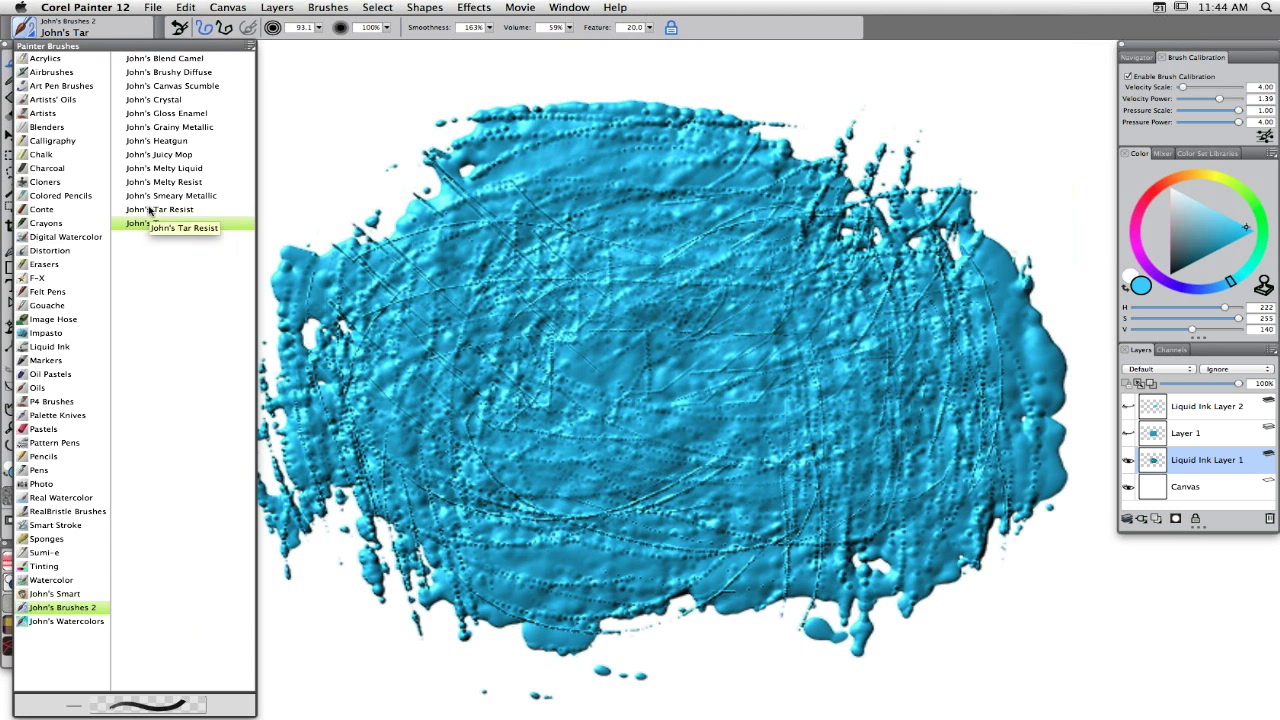
{"action": "left_click", "coordinate": [153, 216]}
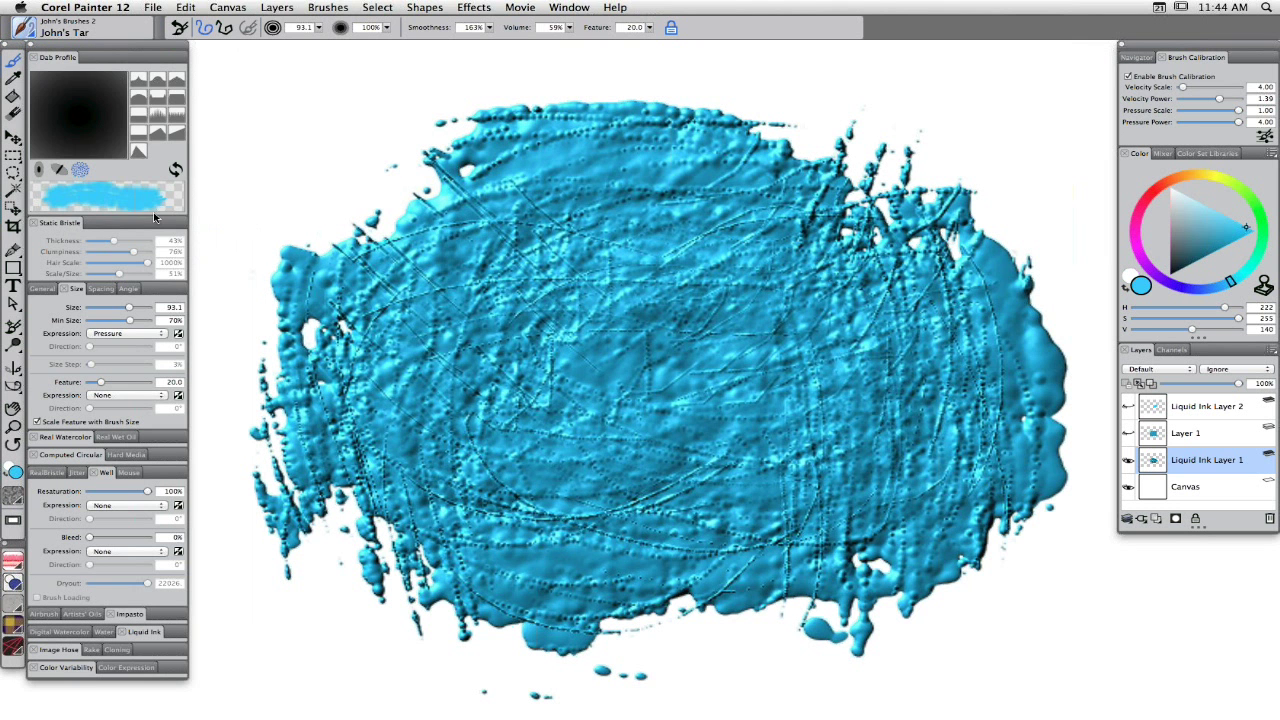
{"action": "mouse_move", "coordinate": [470, 265]}
{"action": "left_mouse_down"}
{"action": "mouse_move", "coordinate": [437, 205]}
{"action": "mouse_move", "coordinate": [458, 248]}
{"action": "mouse_move", "coordinate": [592, 367]}
{"action": "mouse_move", "coordinate": [535, 267]}
{"action": "mouse_move", "coordinate": [643, 313]}
{"action": "mouse_move", "coordinate": [684, 397]}
{"action": "mouse_move", "coordinate": [702, 360]}
{"action": "mouse_move", "coordinate": [768, 303]}
{"action": "mouse_move", "coordinate": [784, 230]}
{"action": "mouse_move", "coordinate": [808, 289]}
{"action": "mouse_move", "coordinate": [696, 307]}
{"action": "mouse_move", "coordinate": [636, 364]}
{"action": "mouse_move", "coordinate": [585, 456]}
{"action": "mouse_move", "coordinate": [428, 437]}
{"action": "mouse_move", "coordinate": [724, 529]}
{"action": "mouse_move", "coordinate": [669, 553]}
{"action": "mouse_move", "coordinate": [788, 422]}
{"action": "mouse_move", "coordinate": [900, 555]}
{"action": "mouse_move", "coordinate": [893, 361]}
{"action": "mouse_move", "coordinate": [905, 495]}
{"action": "mouse_move", "coordinate": [859, 399]}
{"action": "mouse_move", "coordinate": [836, 395]}
{"action": "mouse_move", "coordinate": [675, 465]}
{"action": "mouse_move", "coordinate": [587, 373]}
{"action": "mouse_move", "coordinate": [512, 382]}
{"action": "mouse_move", "coordinate": [450, 477]}
{"action": "mouse_move", "coordinate": [428, 537]}
{"action": "mouse_move", "coordinate": [440, 555]}
{"action": "mouse_move", "coordinate": [847, 435]}
{"action": "mouse_move", "coordinate": [891, 461]}
{"action": "mouse_move", "coordinate": [836, 345]}
{"action": "mouse_move", "coordinate": [691, 345]}
{"action": "left_mouse_up"}
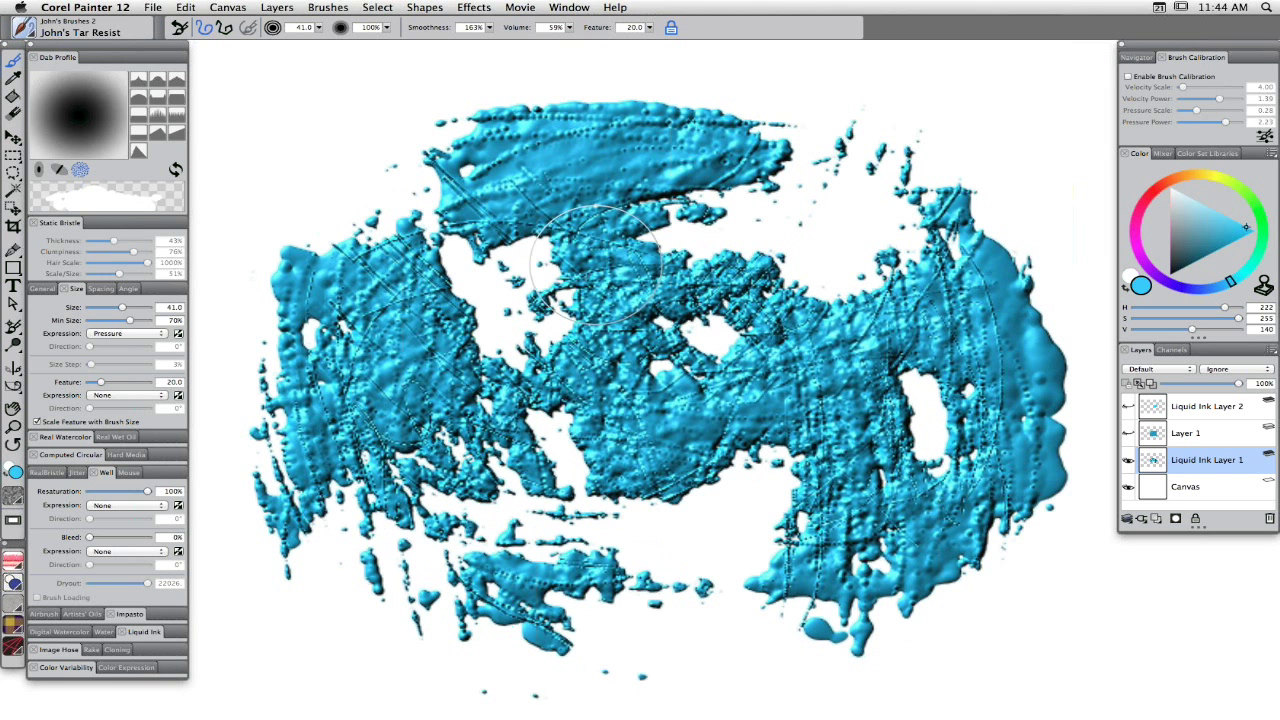
Choose John's Melty Resist and erase the ink on the left side and lower middle of the painting.
{"action": "left_click", "coordinate": [33, 38]}
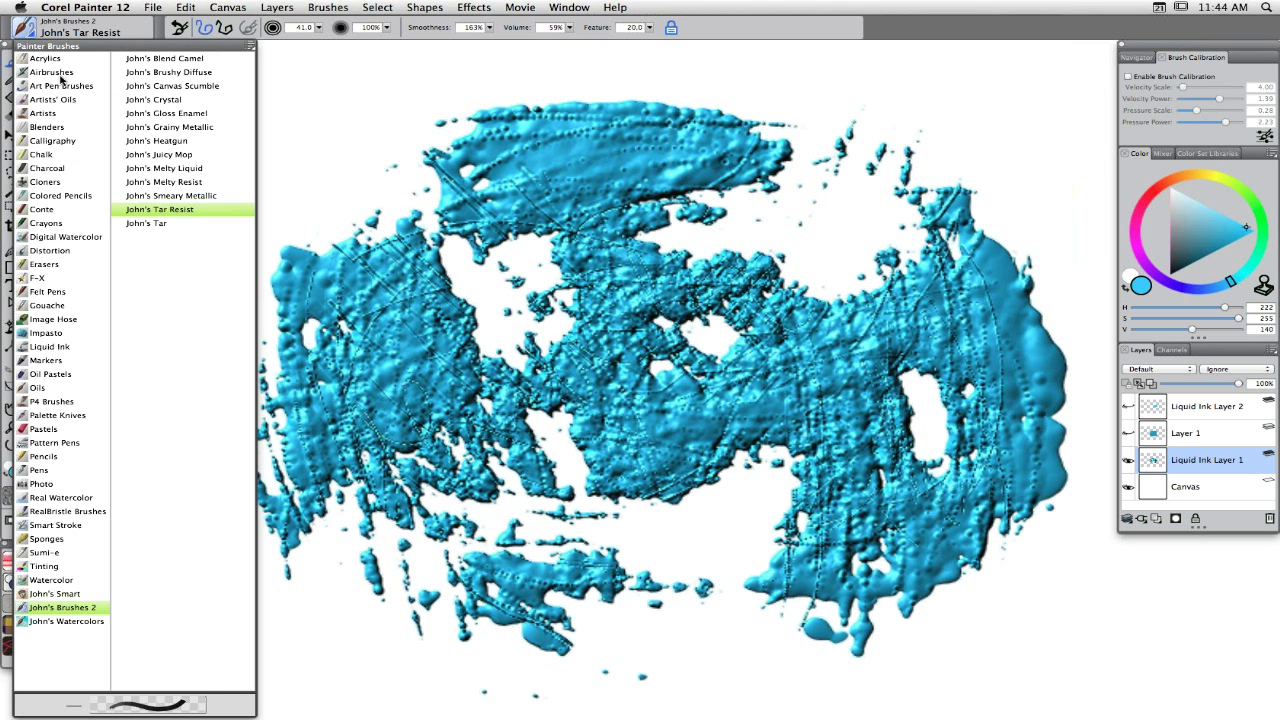
{"action": "left_click", "coordinate": [160, 183]}
{"action": "mouse_move", "coordinate": [375, 277]}
{"action": "left_mouse_down"}
{"action": "mouse_move", "coordinate": [401, 381]}
{"action": "mouse_move", "coordinate": [378, 447]}
{"action": "mouse_move", "coordinate": [657, 492]}
{"action": "mouse_move", "coordinate": [702, 454]}
{"action": "mouse_move", "coordinate": [900, 601]}
{"action": "mouse_move", "coordinate": [686, 596]}
{"action": "mouse_move", "coordinate": [560, 600]}
{"action": "left_mouse_up"}
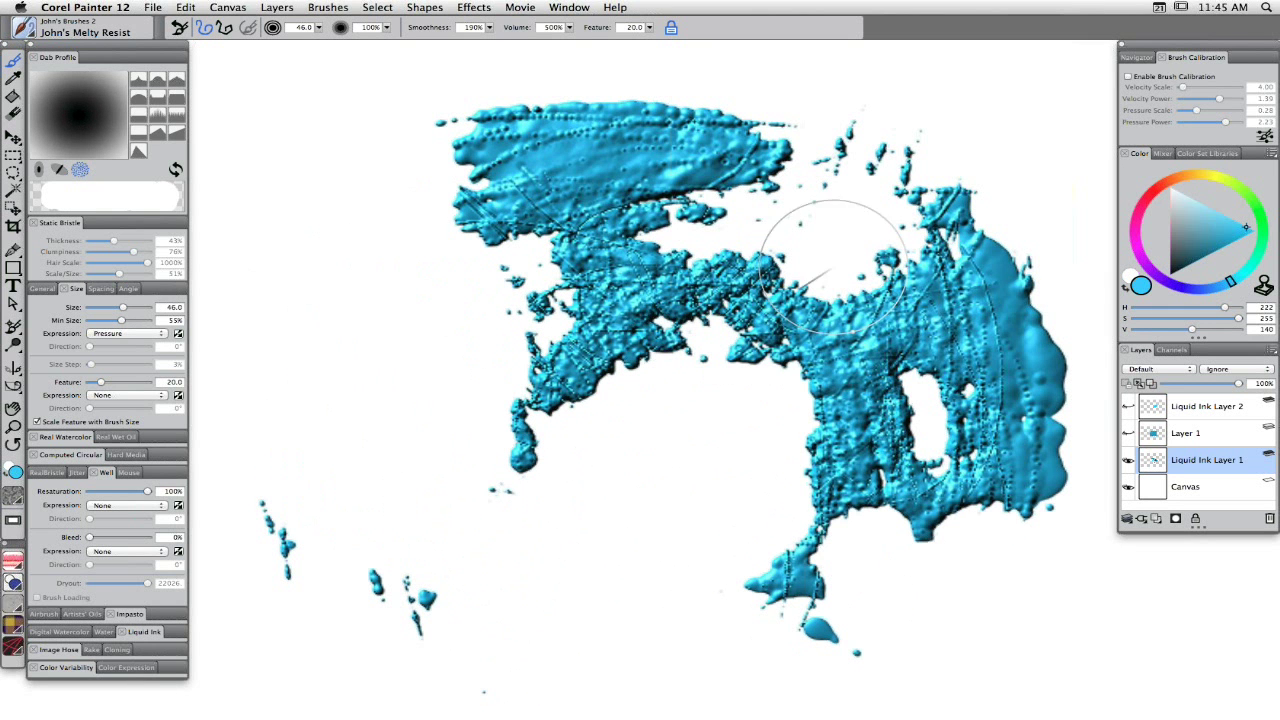
Calibrate Melty Resist to Pressure Scale 1.00 and Pressure Power 4.00, and erase more ink along the upper area and right side.
{"action": "left_click", "coordinate": [1128, 76]}
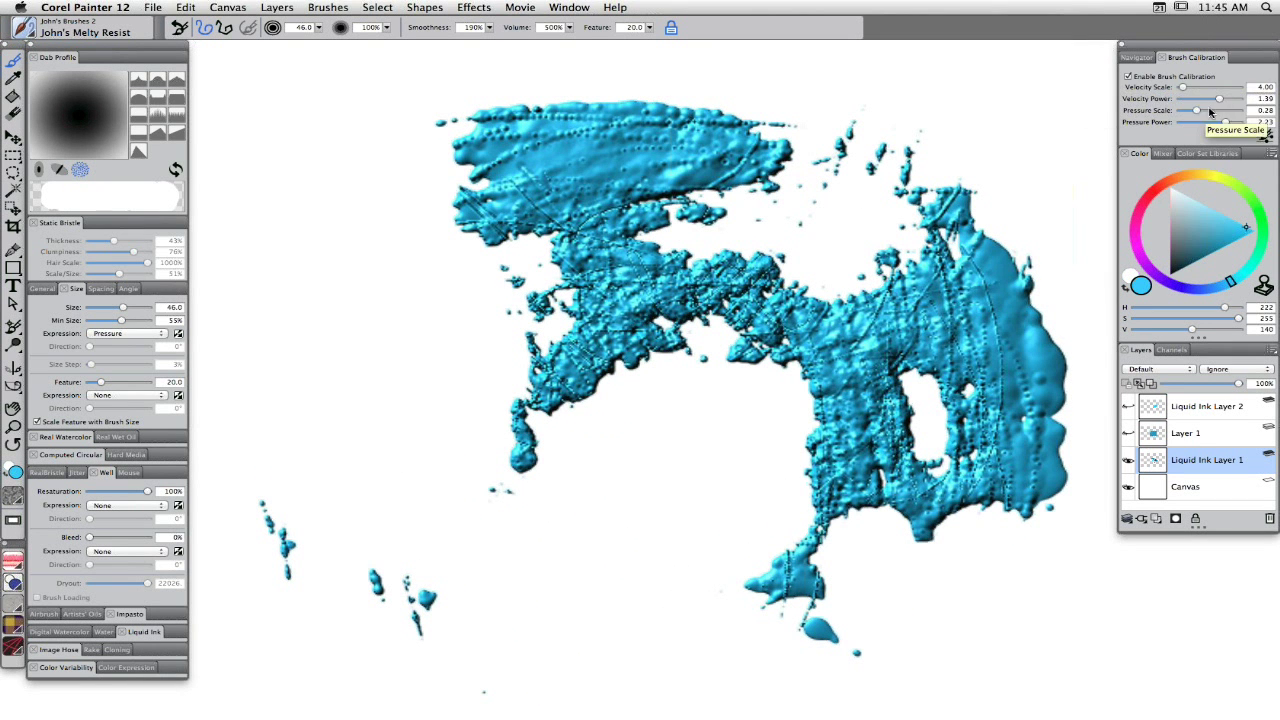
{"action": "left_click_drag", "start_coordinate": [1228, 126], "coordinate": [1238, 122]}
{"action": "mouse_move", "coordinate": [1040, 300]}
{"action": "left_mouse_down"}
{"action": "mouse_move", "coordinate": [1010, 330]}
{"action": "mouse_move", "coordinate": [640, 160]}
{"action": "mouse_move", "coordinate": [325, 232]}
{"action": "left_mouse_up"}
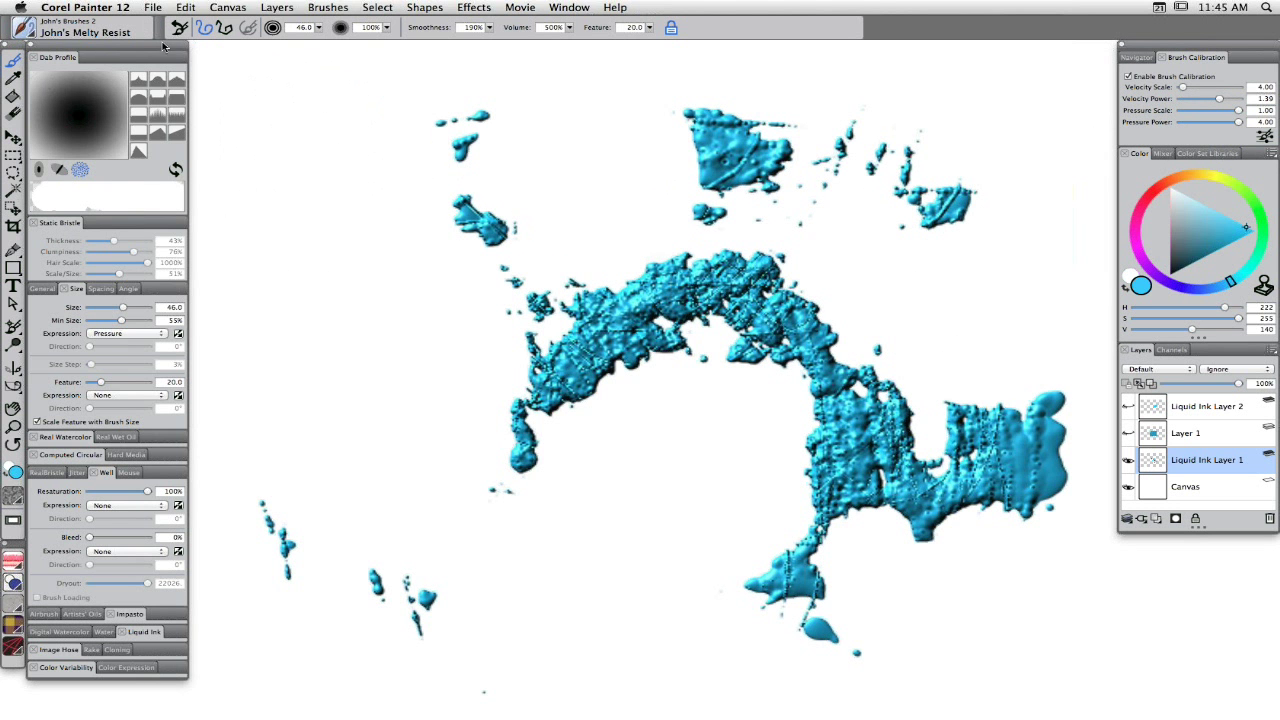
Choose John's Melty Liquid and flood the gaps between the ink remnants with smooth, rounded blue liquid.
{"action": "left_click", "coordinate": [38, 35]}
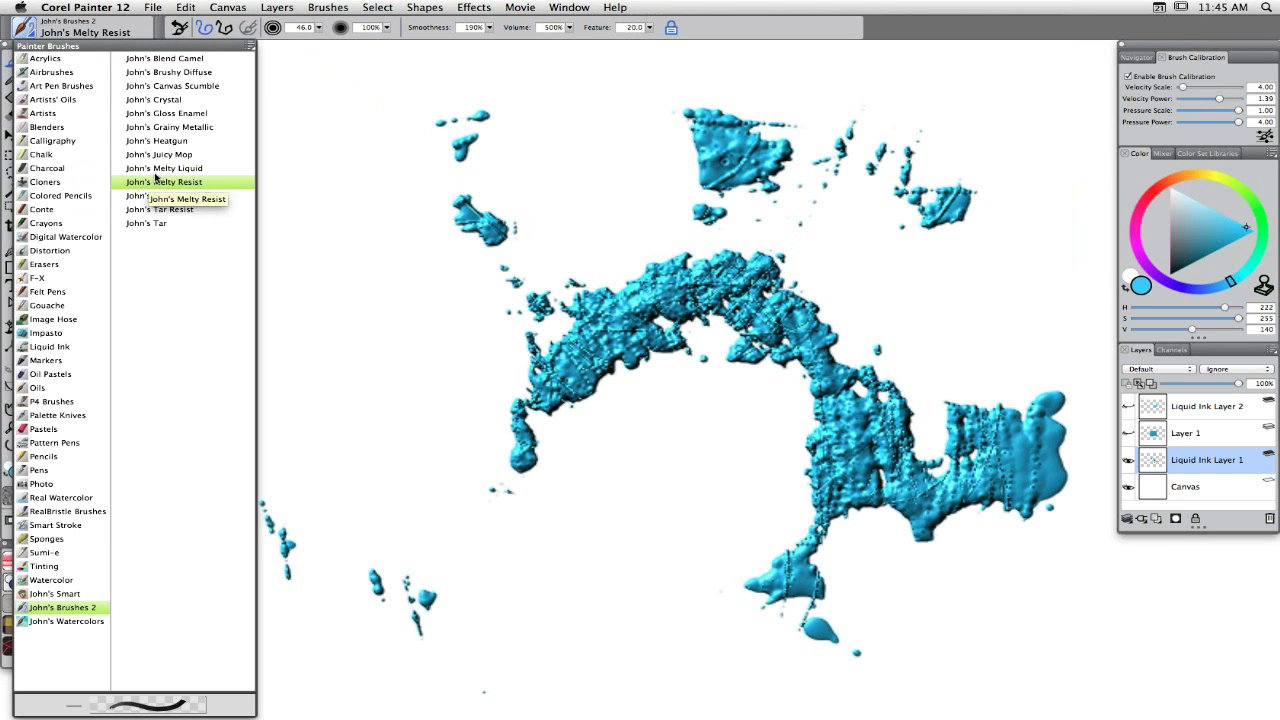
{"action": "left_click", "coordinate": [153, 173]}
{"action": "left_click_drag", "start_coordinate": [250, 135], "coordinate": [480, 205]}
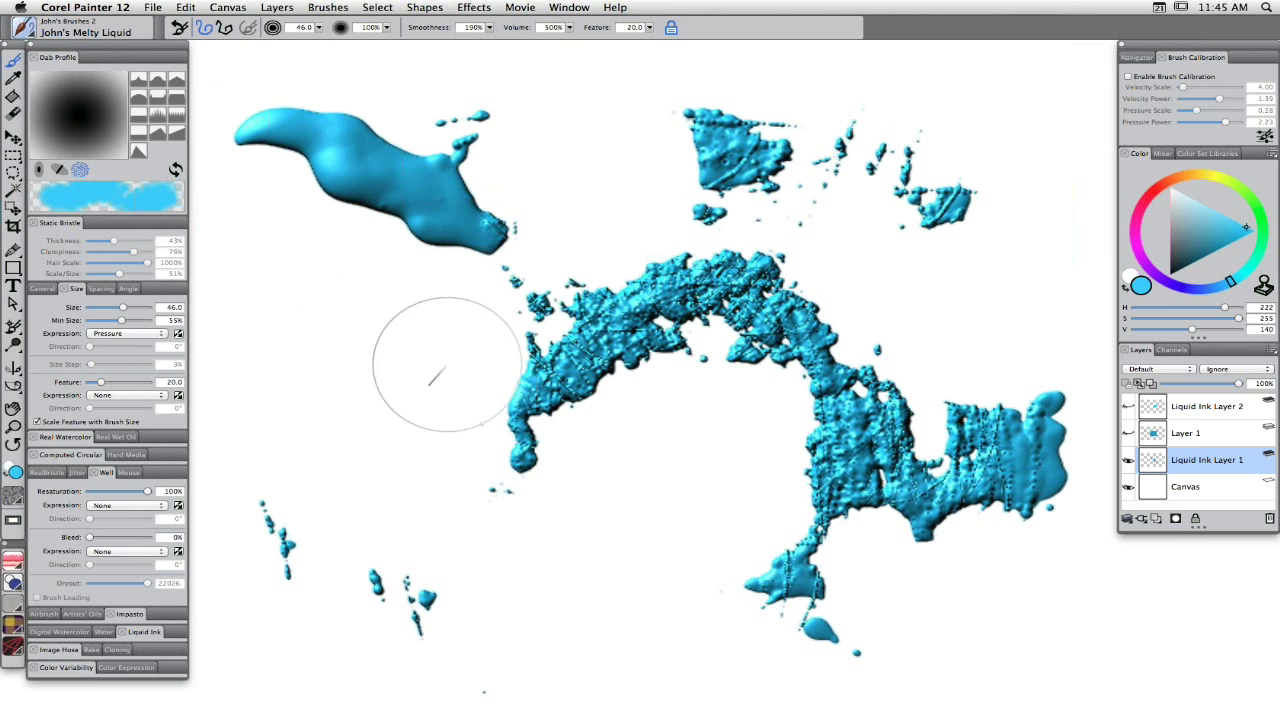
{"action": "mouse_move", "coordinate": [443, 366]}
{"action": "left_mouse_down"}
{"action": "mouse_move", "coordinate": [564, 220]}
{"action": "mouse_move", "coordinate": [737, 246]}
{"action": "mouse_move", "coordinate": [826, 294]}
{"action": "mouse_move", "coordinate": [664, 488]}
{"action": "mouse_move", "coordinate": [533, 536]}
{"action": "mouse_move", "coordinate": [924, 385]}
{"action": "mouse_move", "coordinate": [984, 228]}
{"action": "mouse_move", "coordinate": [959, 258]}
{"action": "mouse_move", "coordinate": [975, 350]}
{"action": "mouse_move", "coordinate": [912, 445]}
{"action": "mouse_move", "coordinate": [933, 567]}
{"action": "mouse_move", "coordinate": [377, 497]}
{"action": "mouse_move", "coordinate": [352, 427]}
{"action": "mouse_move", "coordinate": [380, 341]}
{"action": "mouse_move", "coordinate": [574, 443]}
{"action": "mouse_move", "coordinate": [712, 398]}
{"action": "mouse_move", "coordinate": [829, 486]}
{"action": "left_mouse_up"}
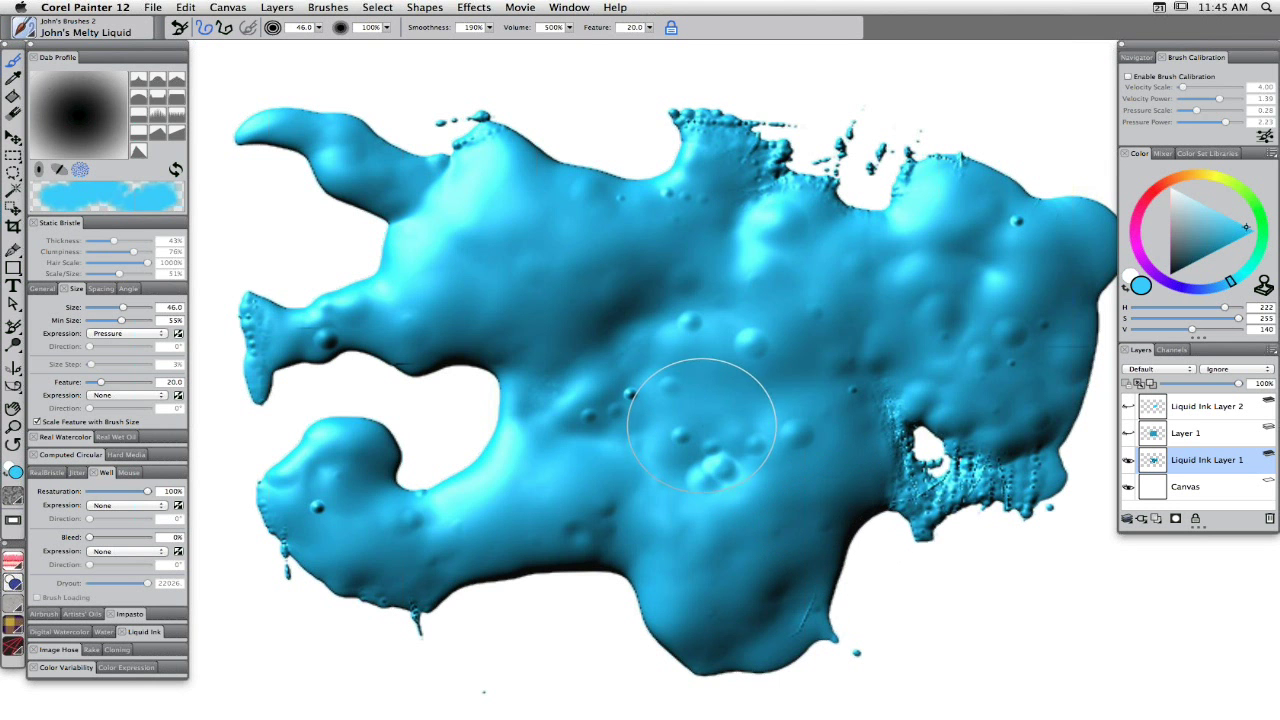
Choose John's Melty Resist and cut wide curved channels through the smooth liquid, splitting it into separate shapes.
{"action": "left_click", "coordinate": [31, 34]}
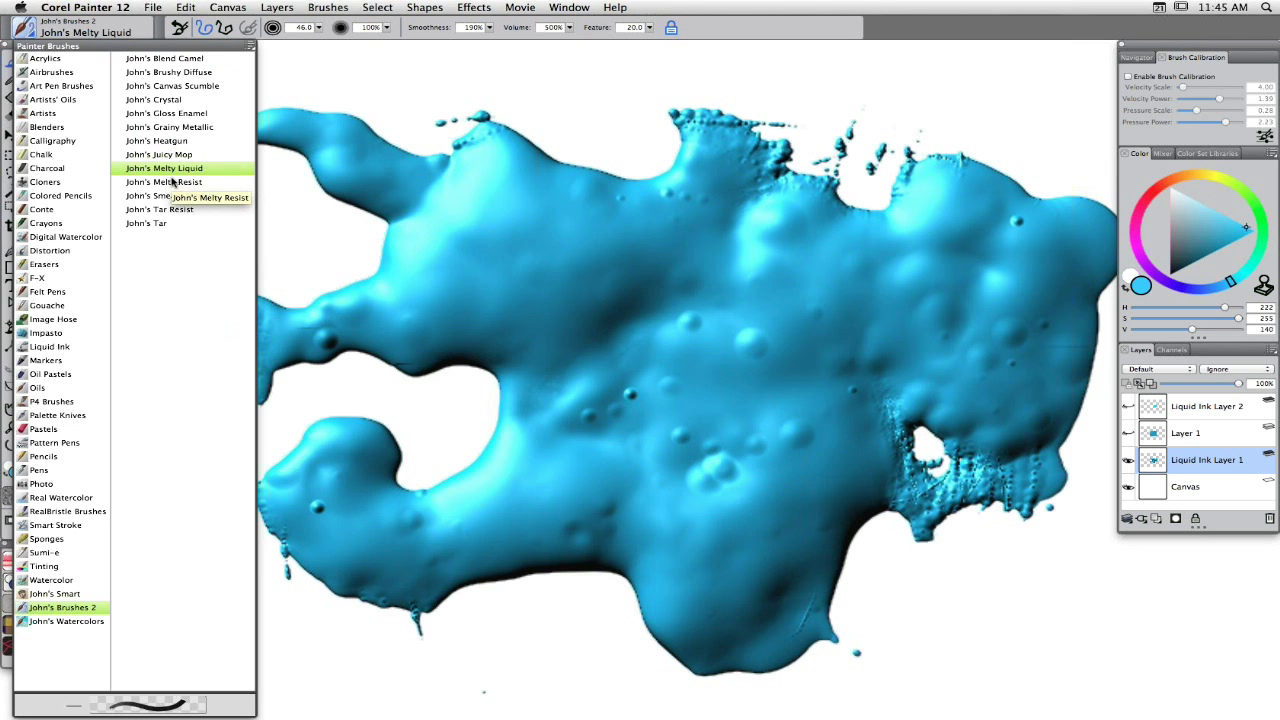
{"action": "left_click", "coordinate": [319, 208]}
{"action": "mouse_move", "coordinate": [319, 208]}
{"action": "left_mouse_down"}
{"action": "mouse_move", "coordinate": [620, 314]}
{"action": "mouse_move", "coordinate": [766, 429]}
{"action": "mouse_move", "coordinate": [914, 400]}
{"action": "mouse_move", "coordinate": [727, 355]}
{"action": "mouse_move", "coordinate": [555, 509]}
{"action": "left_mouse_up"}
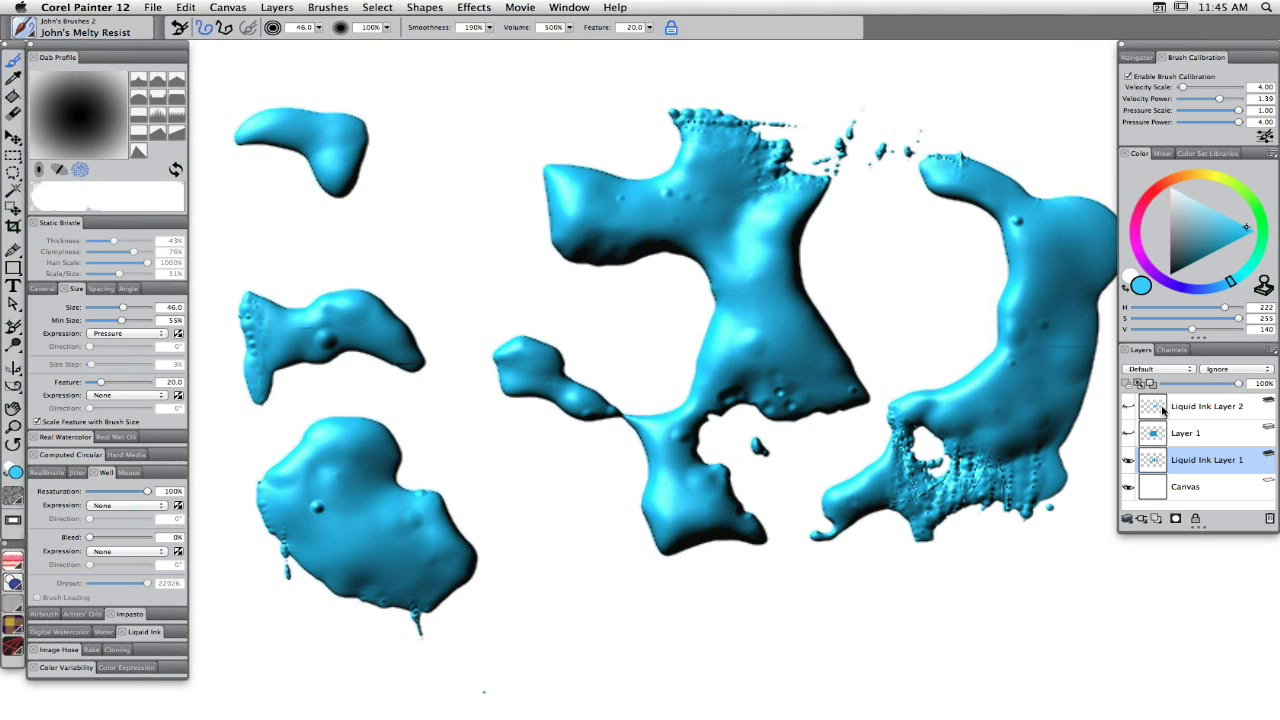
Choose John's Gloss Enamel, show Liquid Ink Layer 2 again and make Layer 1 the active layer.
{"action": "left_click", "coordinate": [24, 28]}
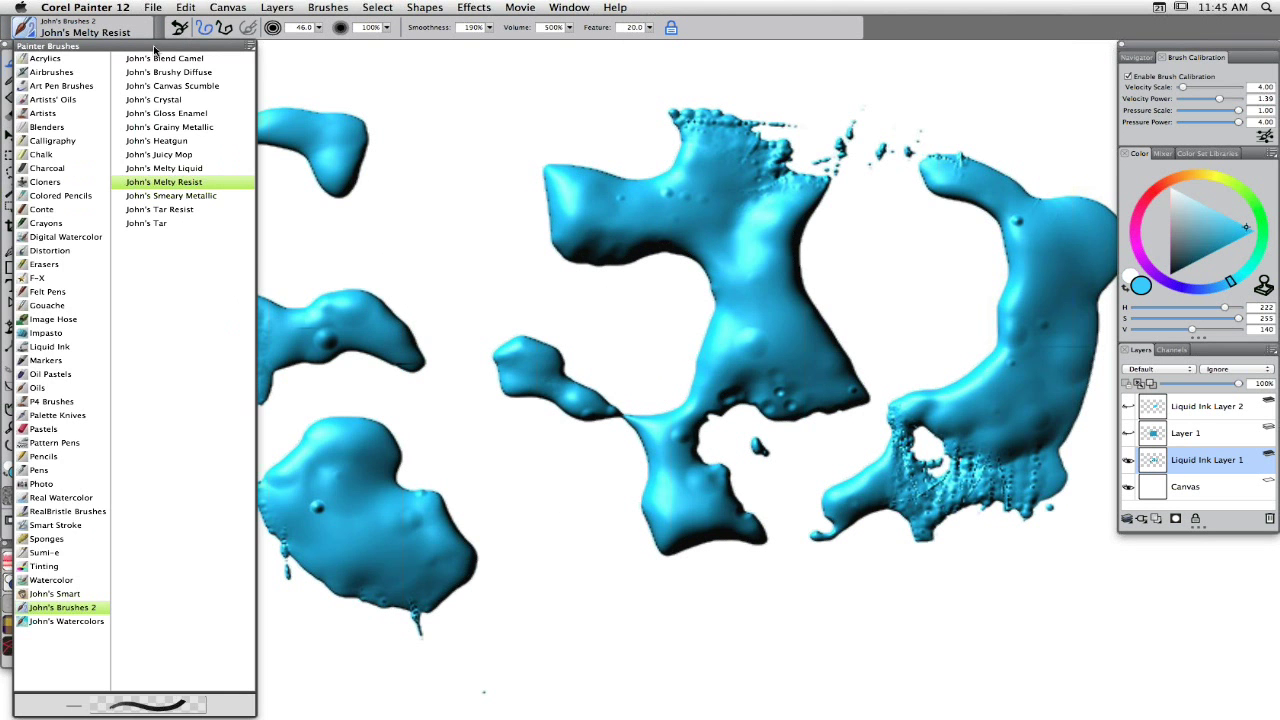
{"action": "left_click", "coordinate": [189, 116]}
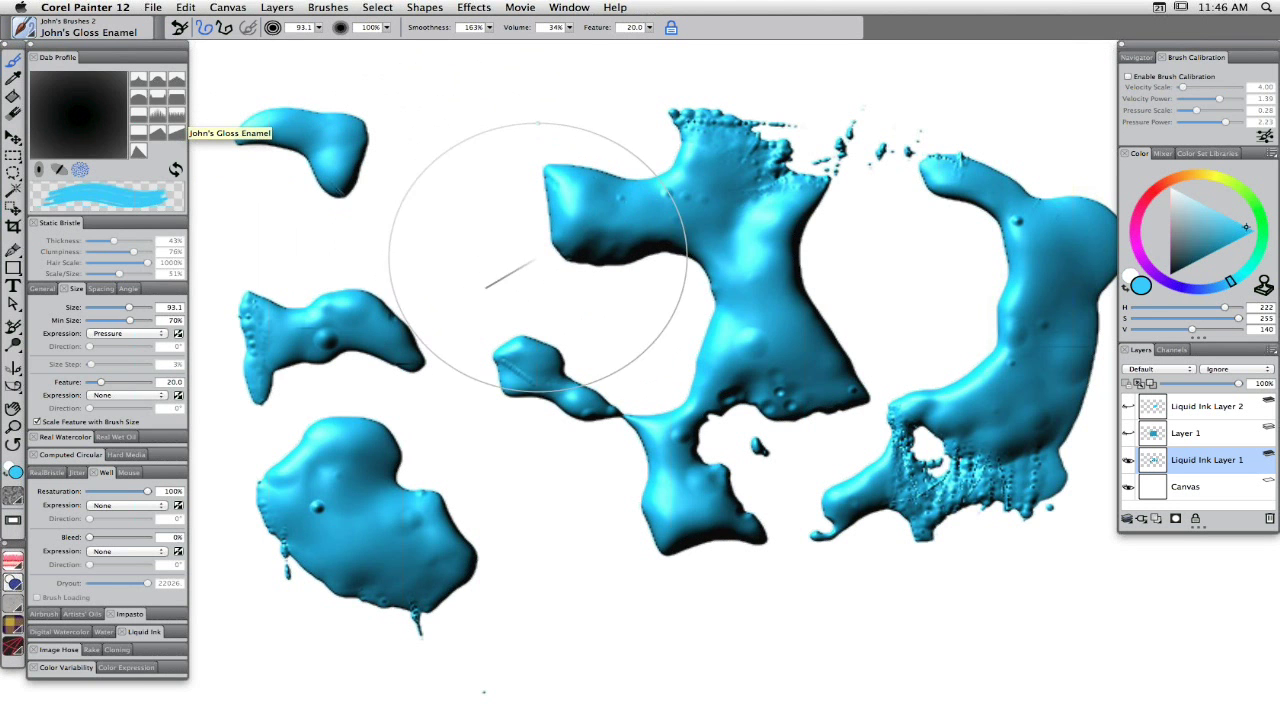
{"action": "left_click", "coordinate": [1193, 410]}
{"action": "left_click", "coordinate": [1129, 430]}
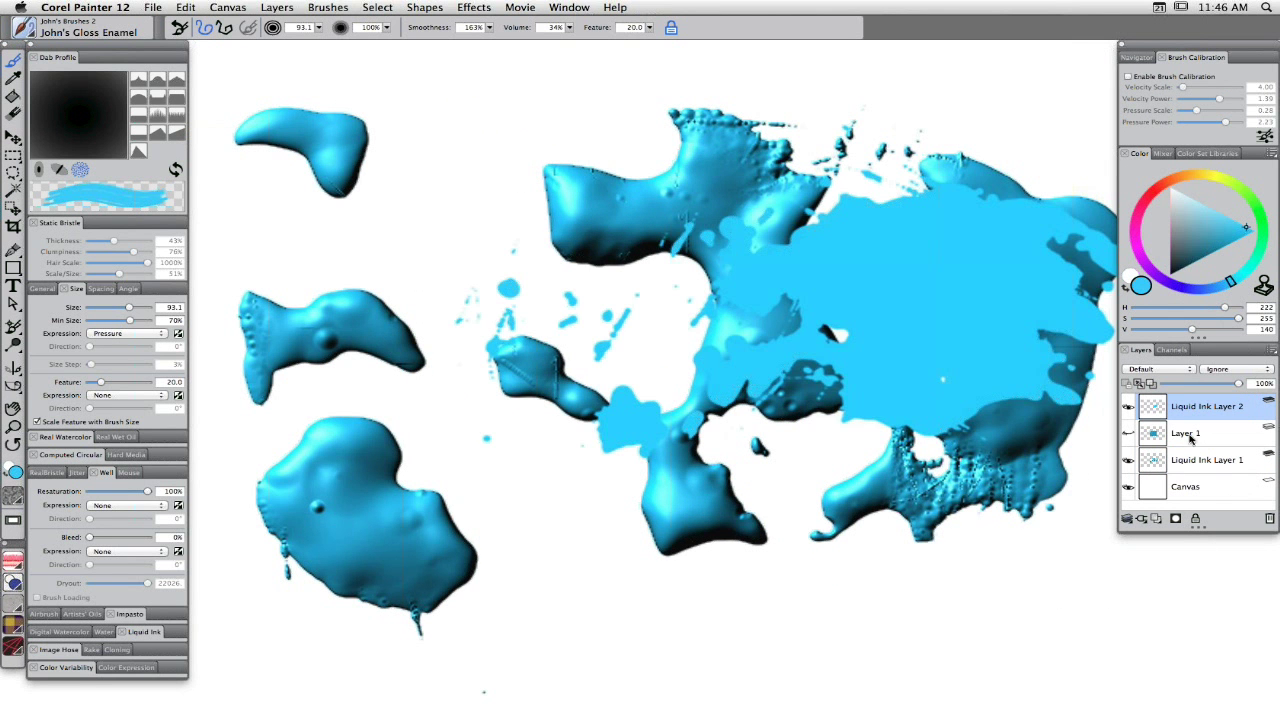
{"action": "left_click", "coordinate": [1189, 447]}
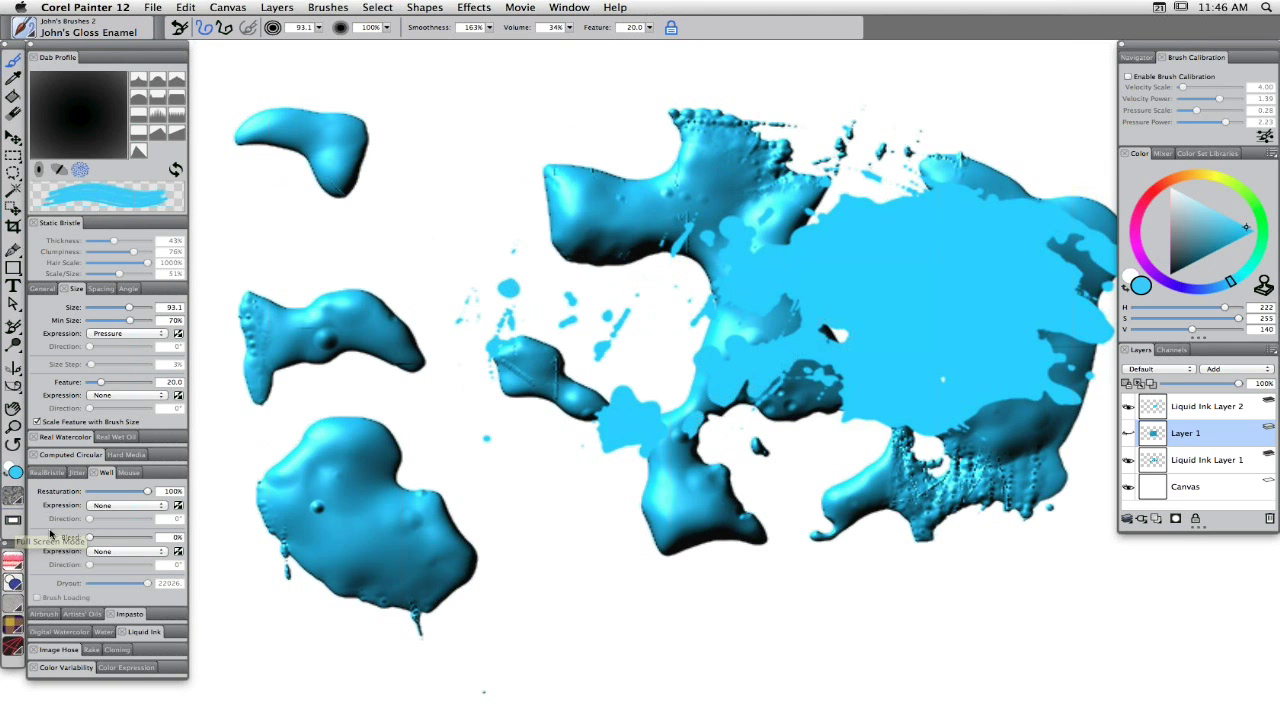
Set the Gloss Enamel's Impasto to draw to Color and Depth, and paint a large patch over the left-centre of the image.
{"action": "left_click", "coordinate": [131, 614]}
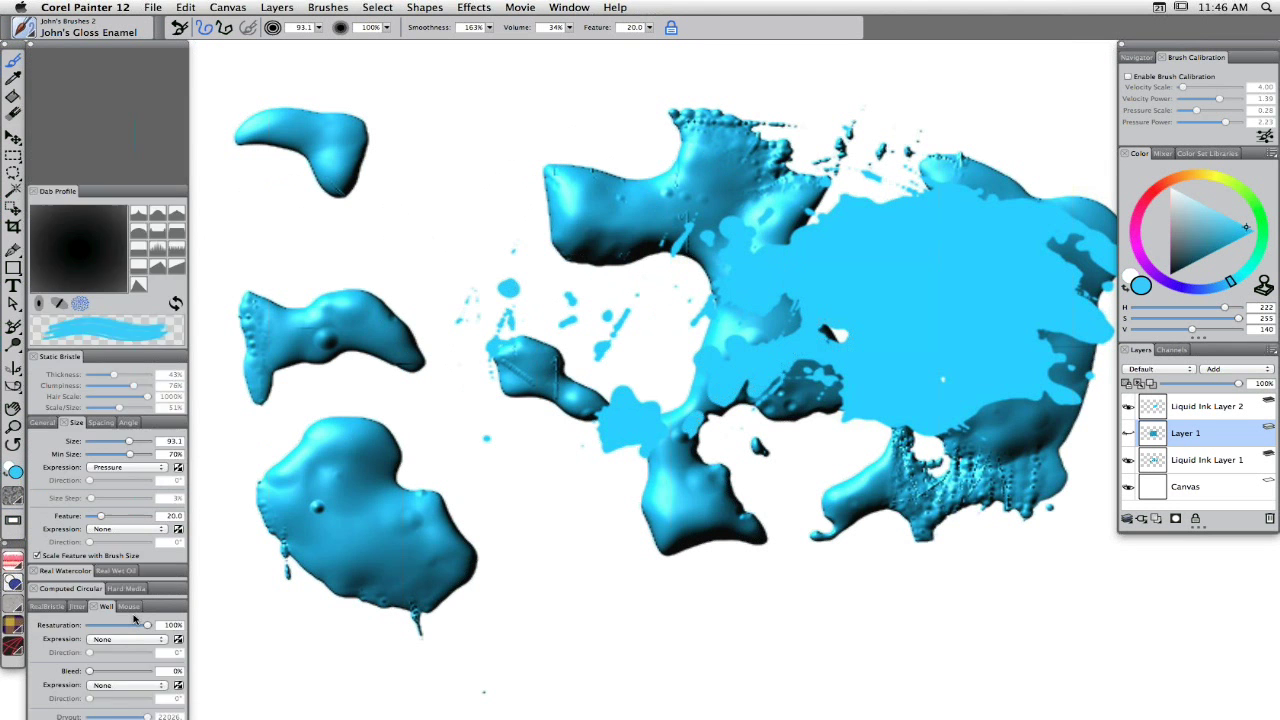
{"action": "left_click", "coordinate": [115, 637]}
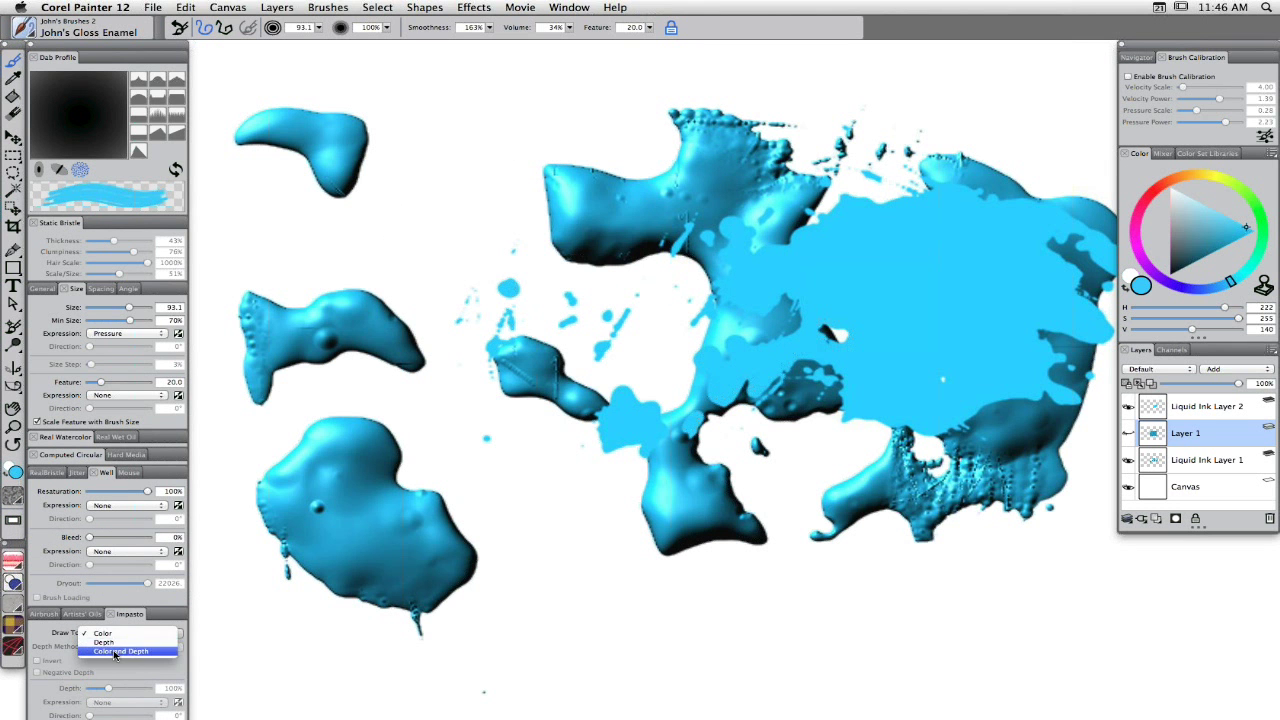
{"action": "left_click", "coordinate": [120, 662]}
{"action": "mouse_move", "coordinate": [543, 420]}
{"action": "left_mouse_down"}
{"action": "mouse_move", "coordinate": [497, 434]}
{"action": "mouse_move", "coordinate": [537, 400]}
{"action": "mouse_move", "coordinate": [545, 410]}
{"action": "mouse_move", "coordinate": [520, 420]}
{"action": "mouse_move", "coordinate": [490, 330]}
{"action": "mouse_move", "coordinate": [545, 330]}
{"action": "mouse_move", "coordinate": [530, 265]}
{"action": "mouse_move", "coordinate": [525, 300]}
{"action": "mouse_move", "coordinate": [587, 491]}
{"action": "mouse_move", "coordinate": [670, 440]}
{"action": "mouse_move", "coordinate": [650, 470]}
{"action": "left_mouse_up"}
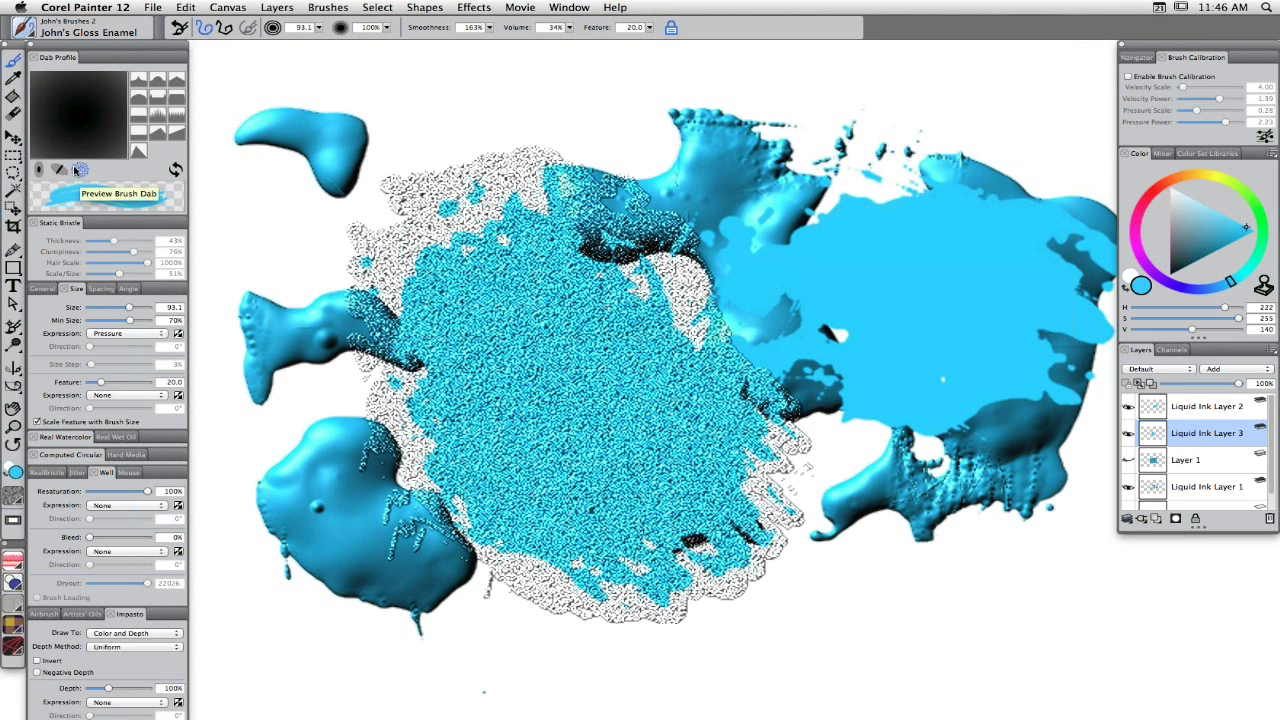
Preview the hard dab, reduce the Gloss Enamel brush size to 19.7 and paint strokes across the upper part of the image.
{"action": "left_click", "coordinate": [41, 171]}
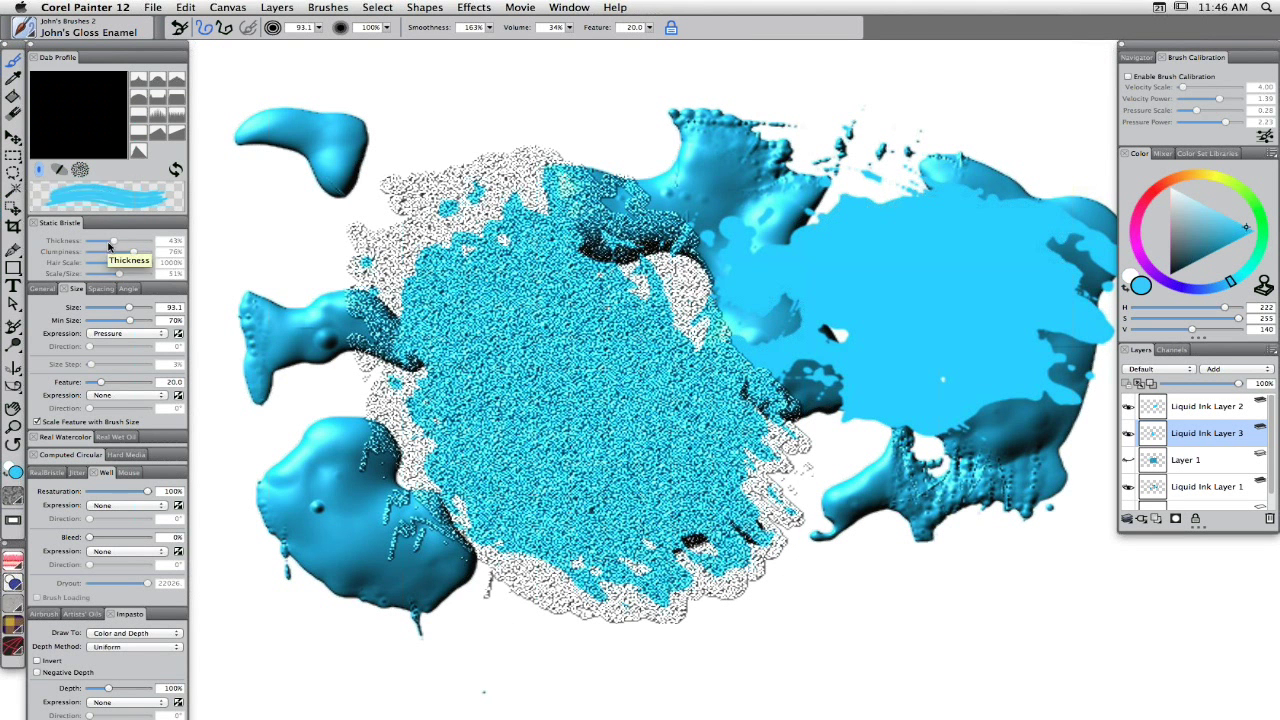
{"action": "mouse_move", "coordinate": [597, 361]}
{"action": "left_mouse_down"}
{"action": "mouse_move", "coordinate": [190, 370]}
{"action": "mouse_move", "coordinate": [617, 361]}
{"action": "left_mouse_up"}
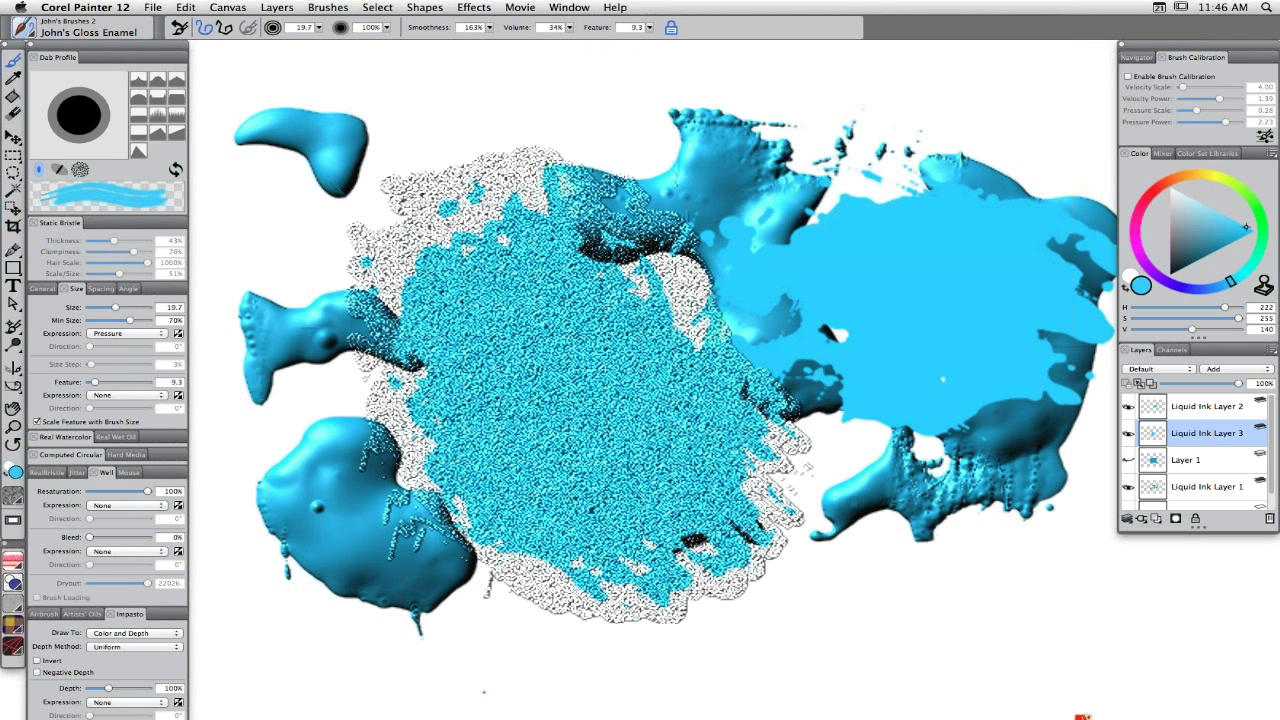
{"action": "mouse_move", "coordinate": [425, 125]}
{"action": "left_mouse_down"}
{"action": "mouse_move", "coordinate": [520, 150]}
{"action": "mouse_move", "coordinate": [740, 145]}
{"action": "mouse_move", "coordinate": [430, 110]}
{"action": "mouse_move", "coordinate": [950, 155]}
{"action": "mouse_move", "coordinate": [1020, 215]}
{"action": "mouse_move", "coordinate": [985, 260]}
{"action": "left_mouse_up"}
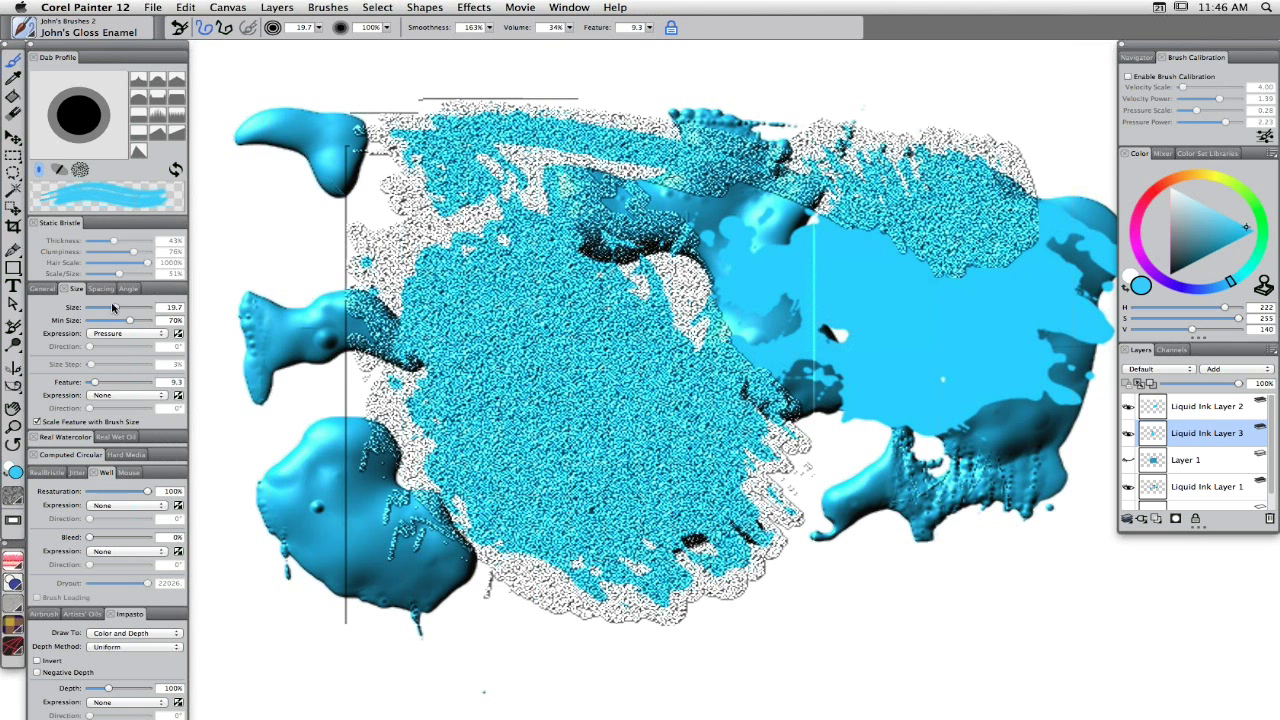
Choose the Impasto variant Texturizer-Heavy and try to paint with it on the active liquid ink layer.
{"action": "left_click", "coordinate": [35, 42]}
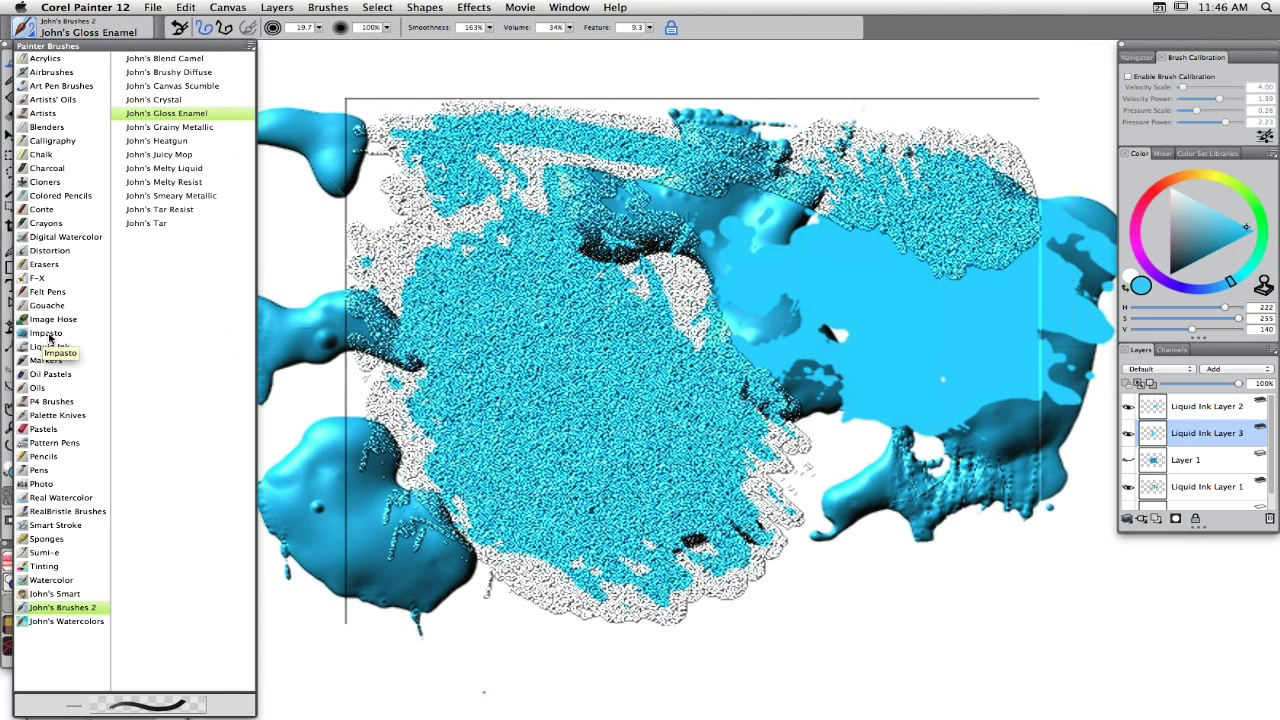
{"action": "left_click", "coordinate": [47, 335]}
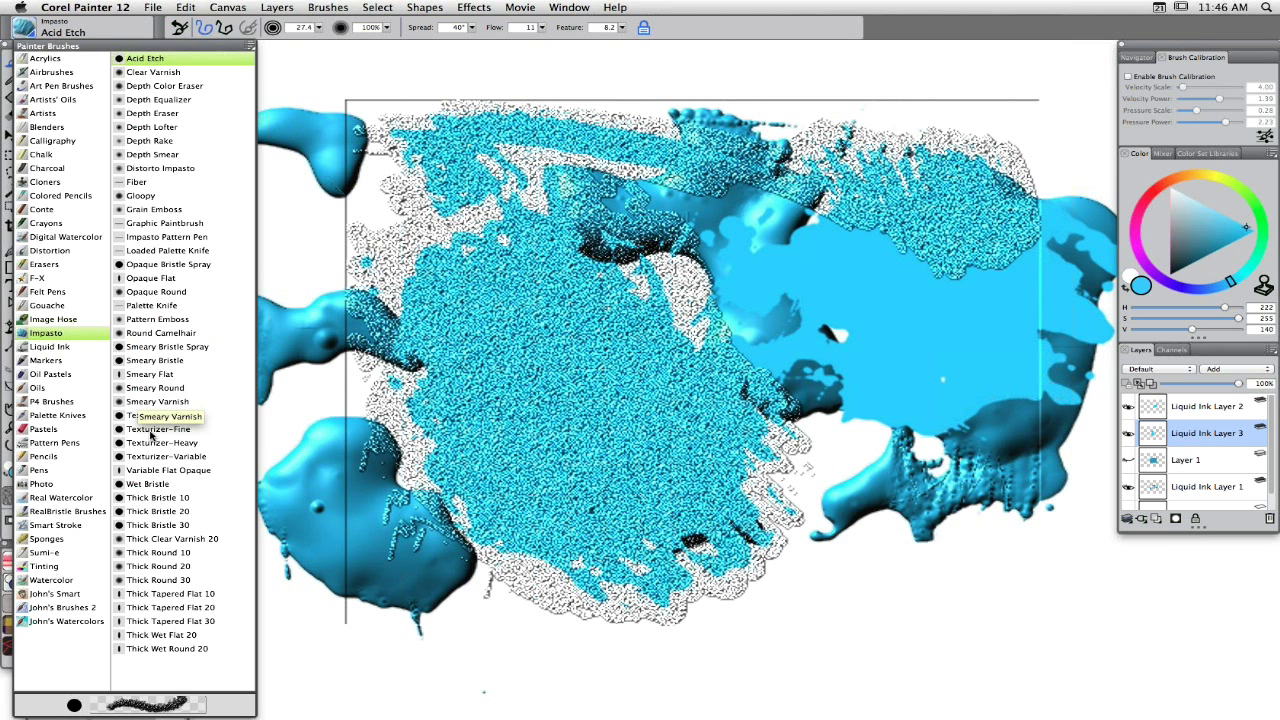
{"action": "left_click", "coordinate": [149, 443]}
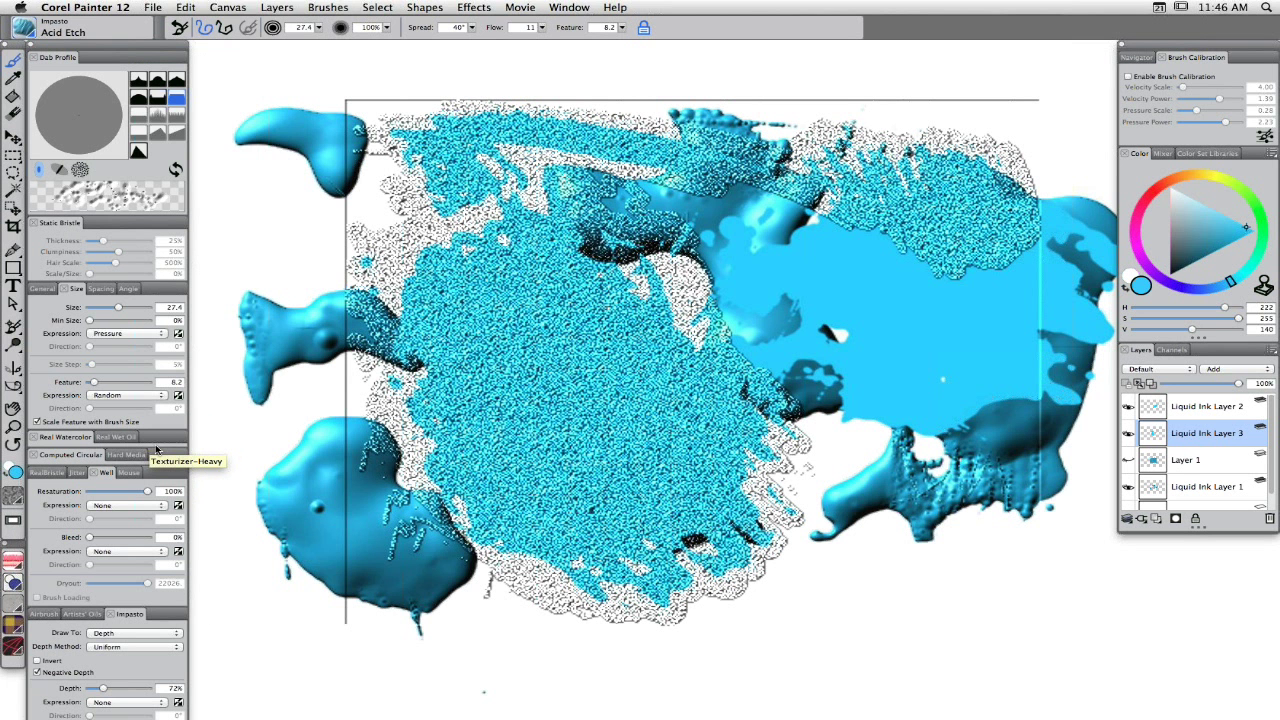
{"action": "left_click", "coordinate": [1024, 426]}
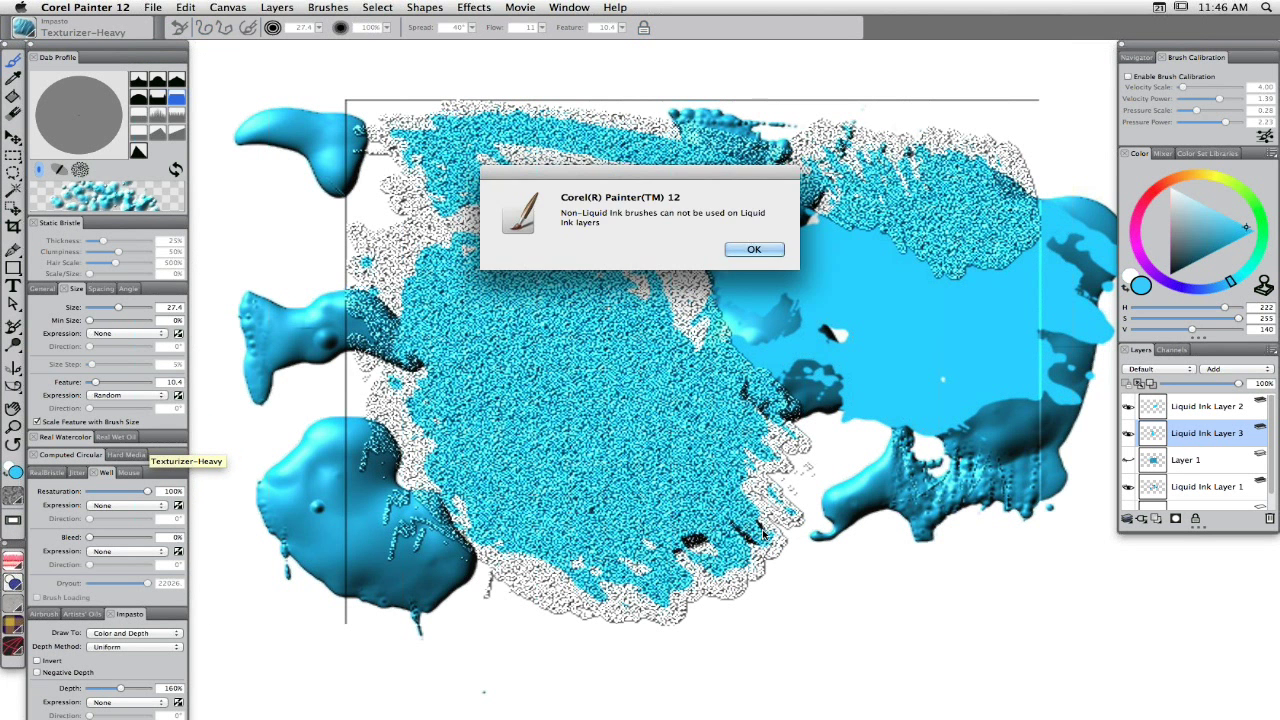
{"action": "key", "text": "Return"}
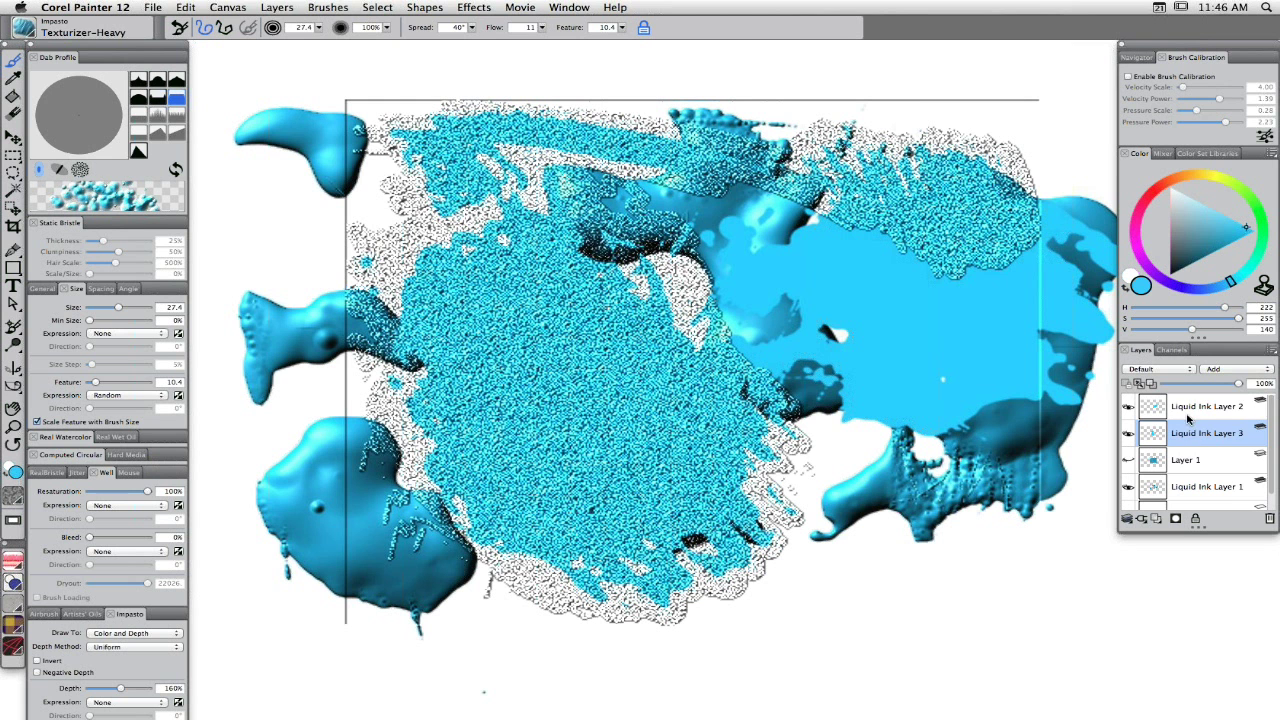
Delete all layers above the Canvas and cover the middle of the Canvas with bumpy light blue Texturizer-Heavy strokes.
{"action": "left_click", "coordinate": [1219, 489], "text": "shift"}
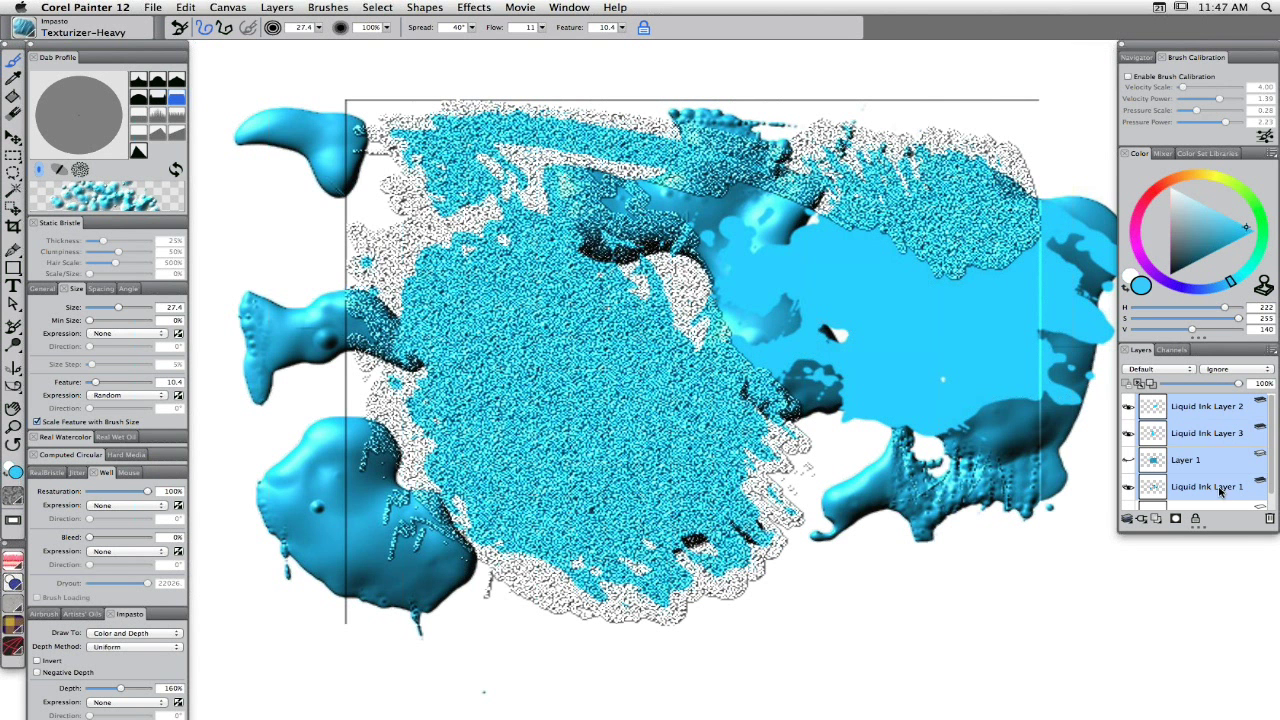
{"action": "left_click", "coordinate": [1270, 518]}
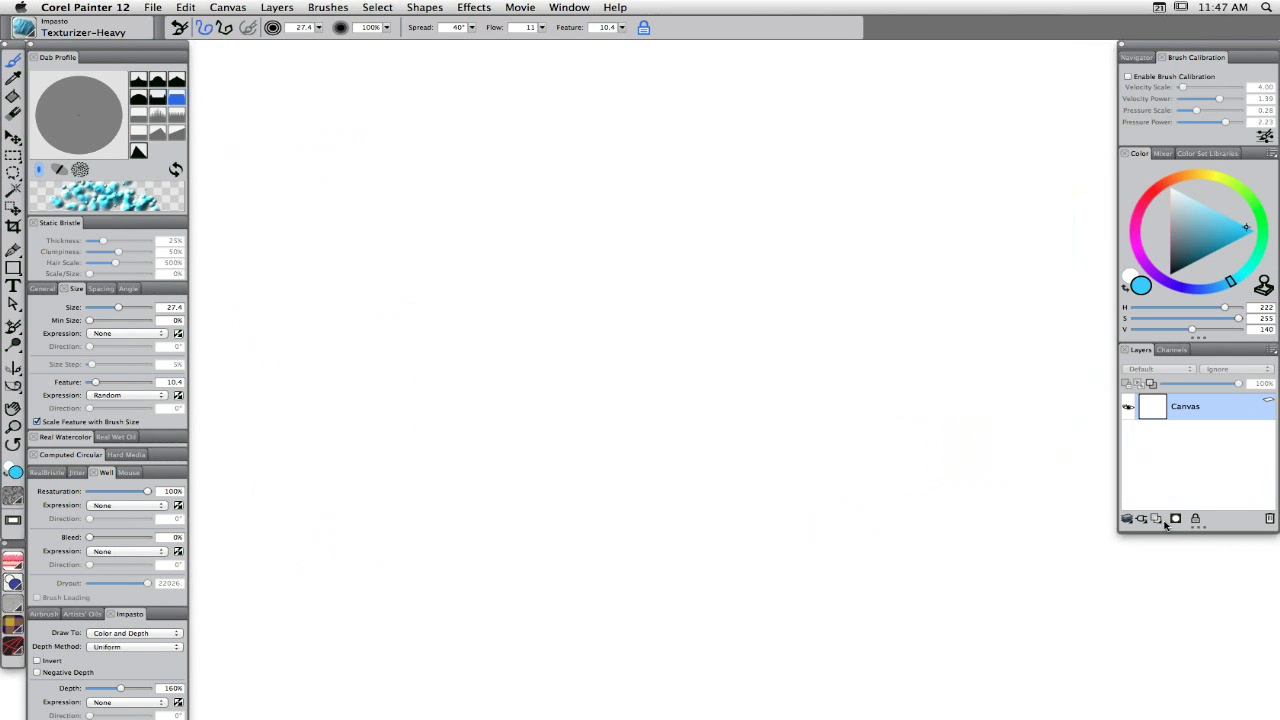
{"action": "mouse_move", "coordinate": [778, 238]}
{"action": "left_mouse_down"}
{"action": "mouse_move", "coordinate": [768, 300]}
{"action": "mouse_move", "coordinate": [727, 266]}
{"action": "mouse_move", "coordinate": [473, 304]}
{"action": "mouse_move", "coordinate": [600, 320]}
{"action": "mouse_move", "coordinate": [515, 330]}
{"action": "left_mouse_up"}
{"action": "mouse_move", "coordinate": [425, 475]}
{"action": "left_mouse_down"}
{"action": "mouse_move", "coordinate": [842, 487]}
{"action": "mouse_move", "coordinate": [725, 432]}
{"action": "mouse_move", "coordinate": [858, 465]}
{"action": "mouse_move", "coordinate": [930, 327]}
{"action": "left_mouse_up"}
{"action": "mouse_move", "coordinate": [349, 323]}
{"action": "left_mouse_down"}
{"action": "mouse_move", "coordinate": [330, 200]}
{"action": "mouse_move", "coordinate": [460, 150]}
{"action": "left_mouse_up"}
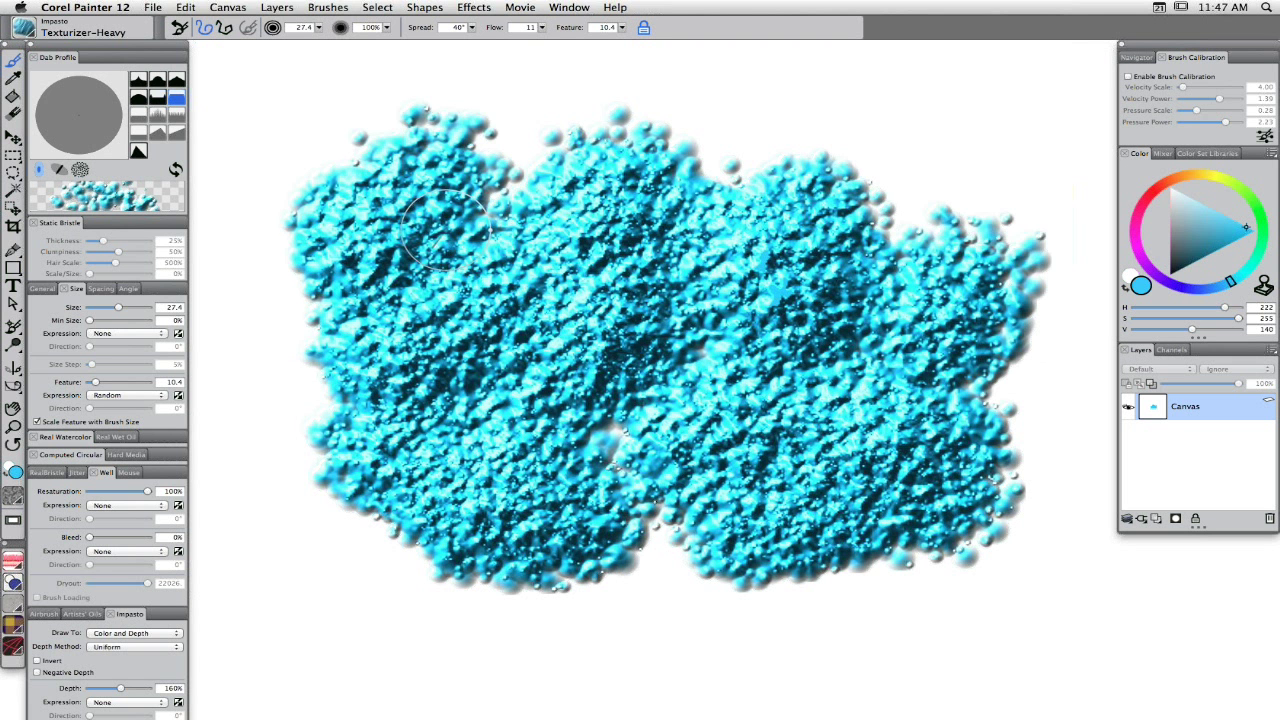
Choose the Impasto variant Depth Eraser and carve a large smooth round hollow into the lower-left part of the bumpy blue patch.
{"action": "left_click", "coordinate": [33, 37]}
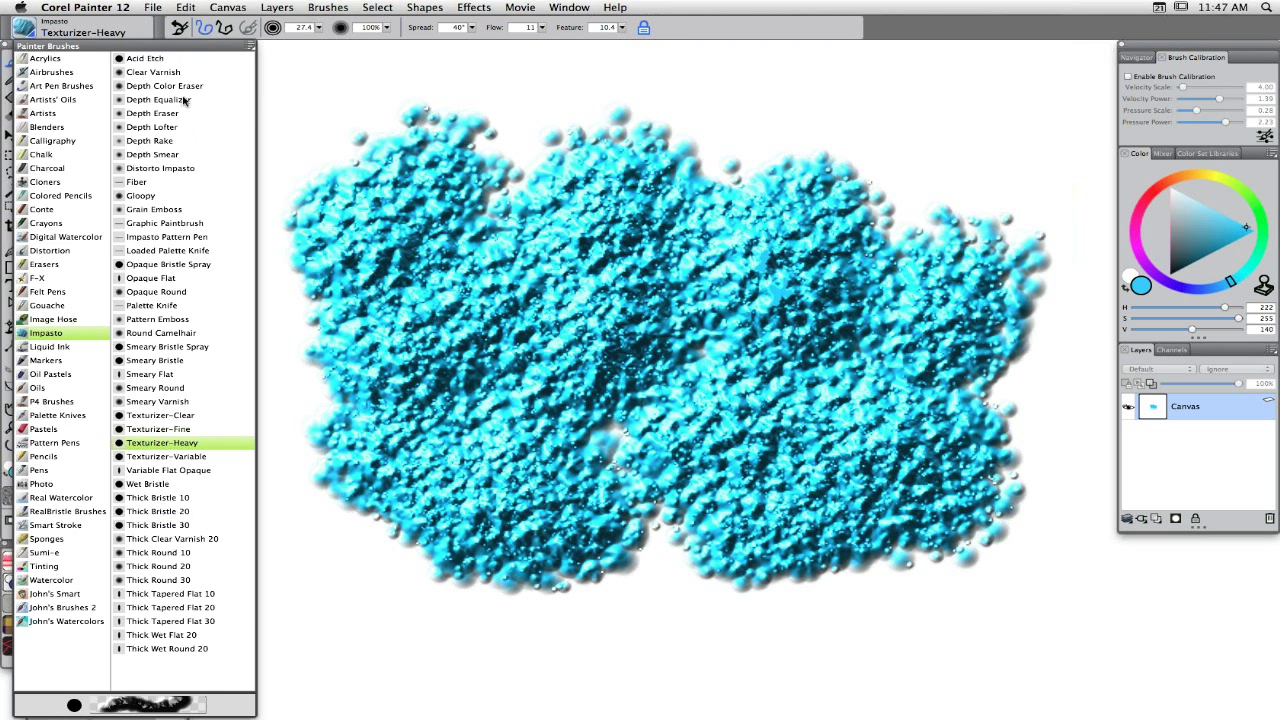
{"action": "key", "text": "Escape"}
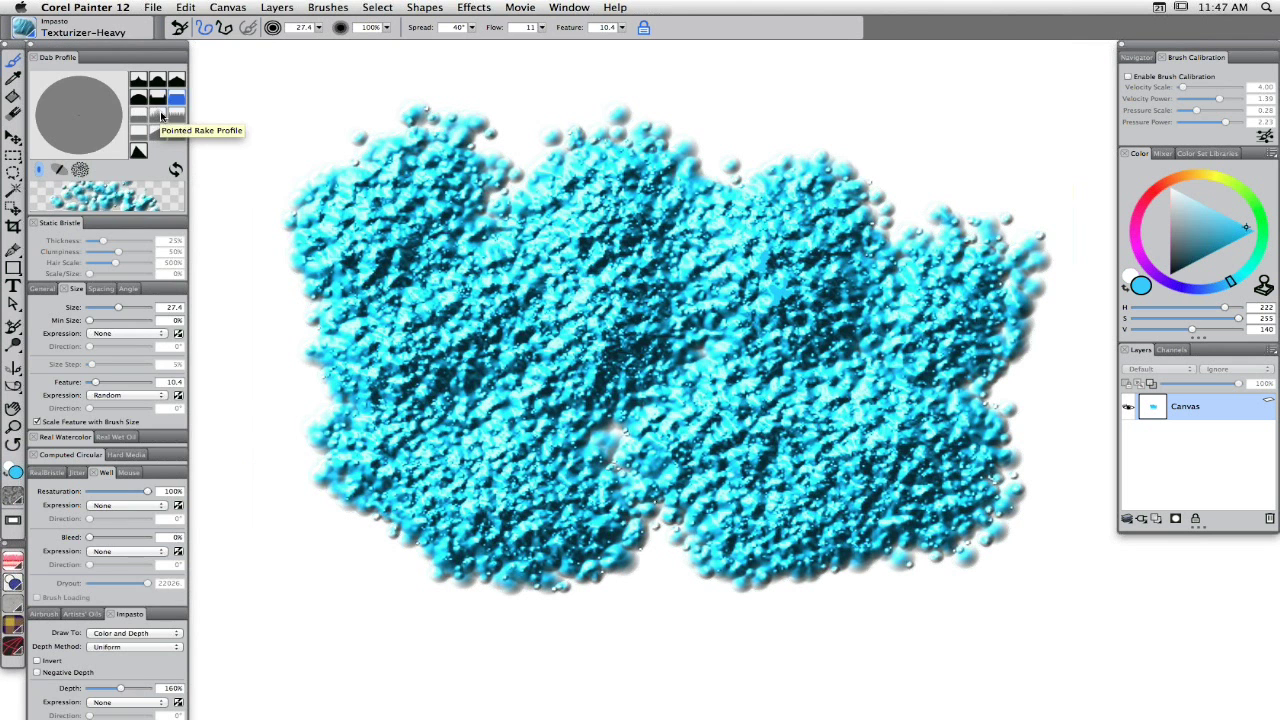
{"action": "mouse_move", "coordinate": [440, 280]}
{"action": "left_mouse_down"}
{"action": "mouse_move", "coordinate": [462, 308]}
{"action": "mouse_move", "coordinate": [447, 312]}
{"action": "mouse_move", "coordinate": [488, 327]}
{"action": "mouse_move", "coordinate": [448, 290]}
{"action": "mouse_move", "coordinate": [474, 358]}
{"action": "mouse_move", "coordinate": [420, 412]}
{"action": "mouse_move", "coordinate": [448, 355]}
{"action": "mouse_move", "coordinate": [425, 440]}
{"action": "mouse_move", "coordinate": [434, 420]}
{"action": "mouse_move", "coordinate": [397, 425]}
{"action": "mouse_move", "coordinate": [403, 390]}
{"action": "mouse_move", "coordinate": [447, 450]}
{"action": "mouse_move", "coordinate": [526, 510]}
{"action": "mouse_move", "coordinate": [511, 515]}
{"action": "mouse_move", "coordinate": [451, 458]}
{"action": "mouse_move", "coordinate": [522, 485]}
{"action": "mouse_move", "coordinate": [481, 443]}
{"action": "mouse_move", "coordinate": [385, 445]}
{"action": "mouse_move", "coordinate": [421, 427]}
{"action": "mouse_move", "coordinate": [457, 470]}
{"action": "mouse_move", "coordinate": [471, 388]}
{"action": "mouse_move", "coordinate": [510, 450]}
{"action": "mouse_move", "coordinate": [464, 384]}
{"action": "mouse_move", "coordinate": [441, 453]}
{"action": "mouse_move", "coordinate": [498, 472]}
{"action": "mouse_move", "coordinate": [459, 390]}
{"action": "mouse_move", "coordinate": [489, 468]}
{"action": "mouse_move", "coordinate": [470, 390]}
{"action": "mouse_move", "coordinate": [495, 403]}
{"action": "mouse_move", "coordinate": [455, 440]}
{"action": "mouse_move", "coordinate": [444, 386]}
{"action": "mouse_move", "coordinate": [487, 423]}
{"action": "mouse_move", "coordinate": [458, 403]}
{"action": "mouse_move", "coordinate": [456, 449]}
{"action": "mouse_move", "coordinate": [489, 414]}
{"action": "mouse_move", "coordinate": [510, 478]}
{"action": "left_mouse_up"}
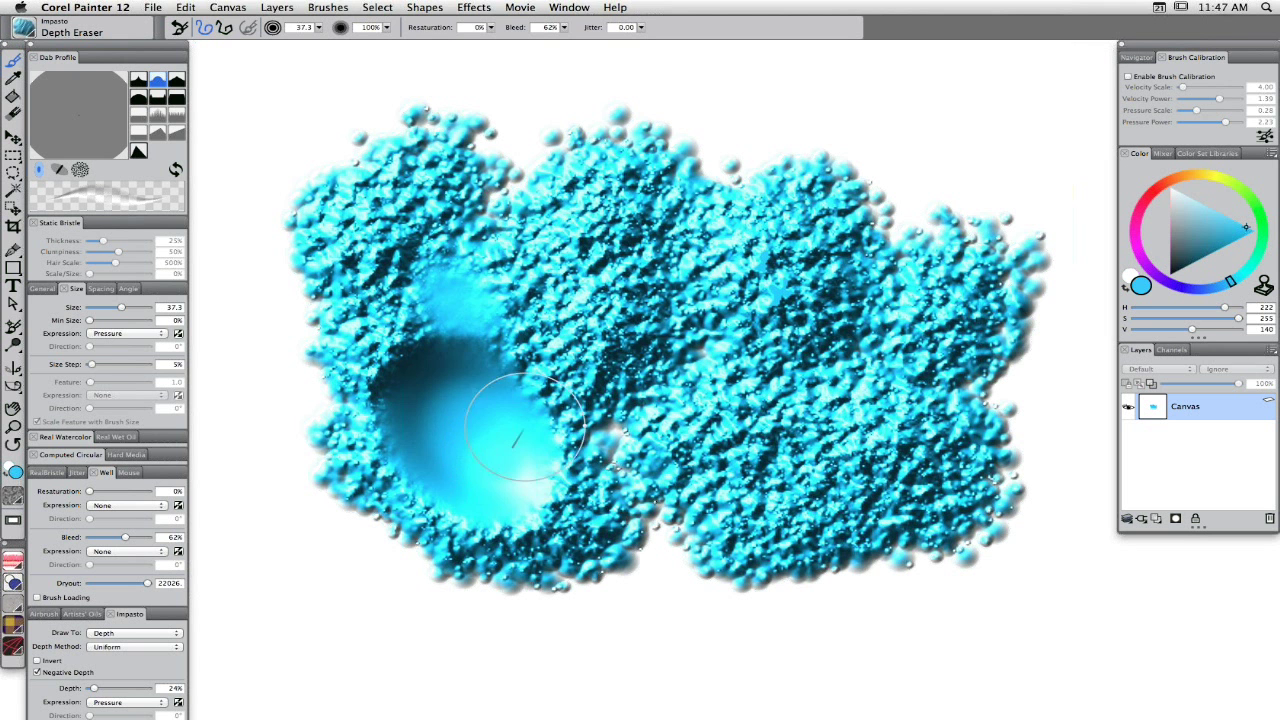
{"action": "mouse_move", "coordinate": [471, 429]}
{"action": "left_mouse_down"}
{"action": "mouse_move", "coordinate": [517, 481]}
{"action": "mouse_move", "coordinate": [478, 447]}
{"action": "mouse_move", "coordinate": [520, 420]}
{"action": "left_mouse_up"}
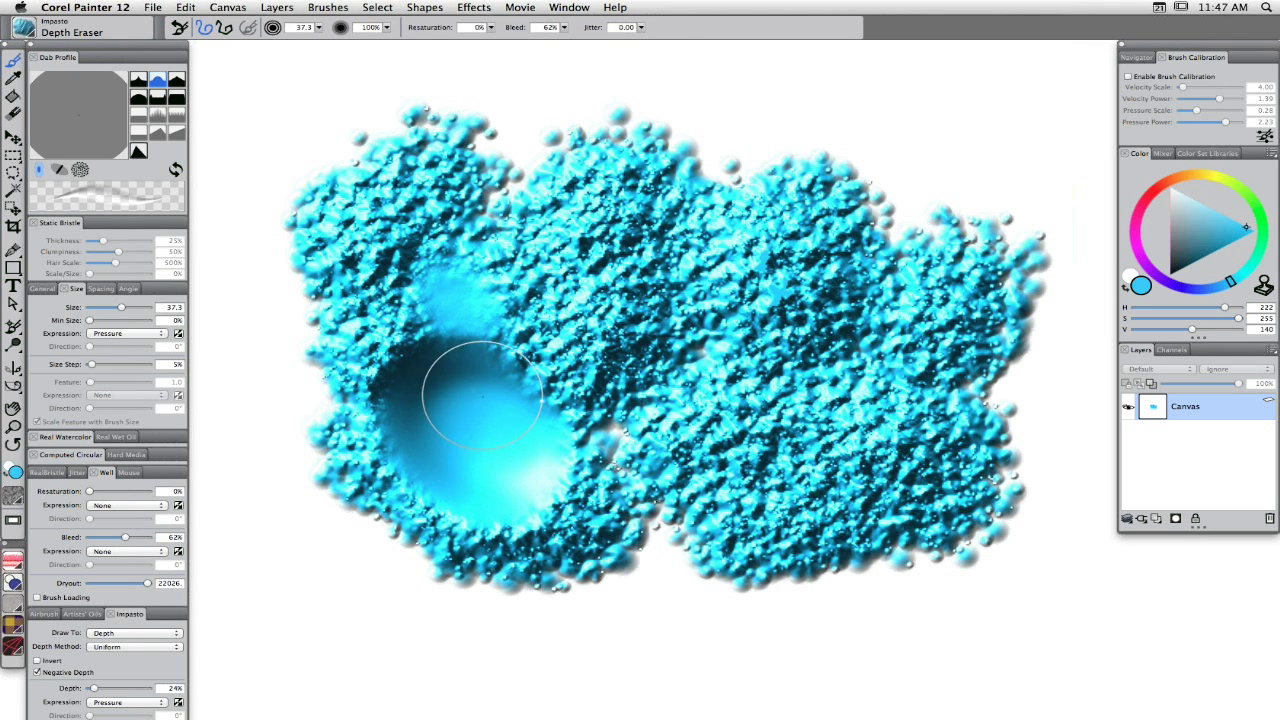
Reduce the Depth Eraser's size to 7.9 and carve a narrow diagonal groove up and to the right of the round hollow.
{"action": "key", "text": "bracketleft"}
{"action": "key", "text": "bracketleft"}
{"action": "key", "text": "bracketleft"}
{"action": "key", "text": "bracketleft"}
{"action": "key", "text": "bracketleft"}
{"action": "mouse_move", "coordinate": [548, 330]}
{"action": "left_mouse_down"}
{"action": "mouse_move", "coordinate": [520, 318]}
{"action": "mouse_move", "coordinate": [612, 405]}
{"action": "mouse_move", "coordinate": [517, 318]}
{"action": "mouse_move", "coordinate": [628, 424]}
{"action": "mouse_move", "coordinate": [510, 315]}
{"action": "mouse_move", "coordinate": [630, 430]}
{"action": "mouse_move", "coordinate": [548, 333]}
{"action": "mouse_move", "coordinate": [610, 390]}
{"action": "mouse_move", "coordinate": [545, 335]}
{"action": "left_mouse_up"}
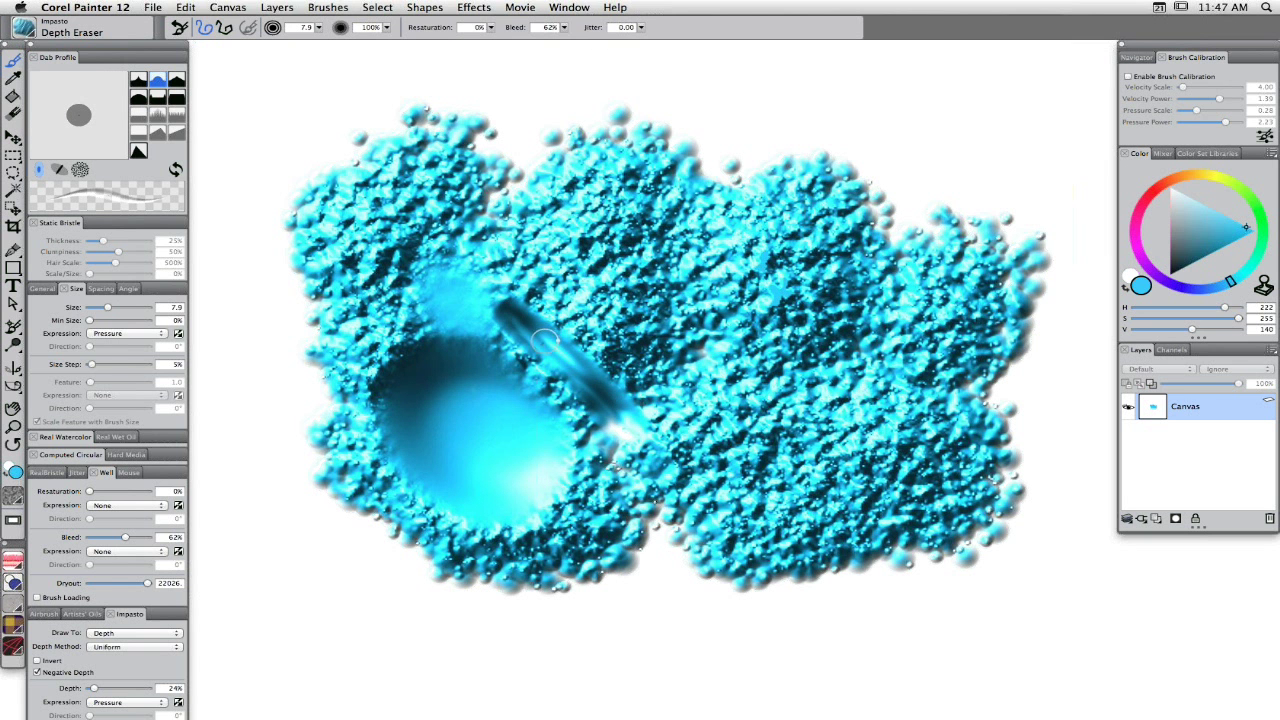
Choose the Impasto variant Depth Lofter and raise the round hollow into a smooth dome.
{"action": "left_click", "coordinate": [33, 35]}
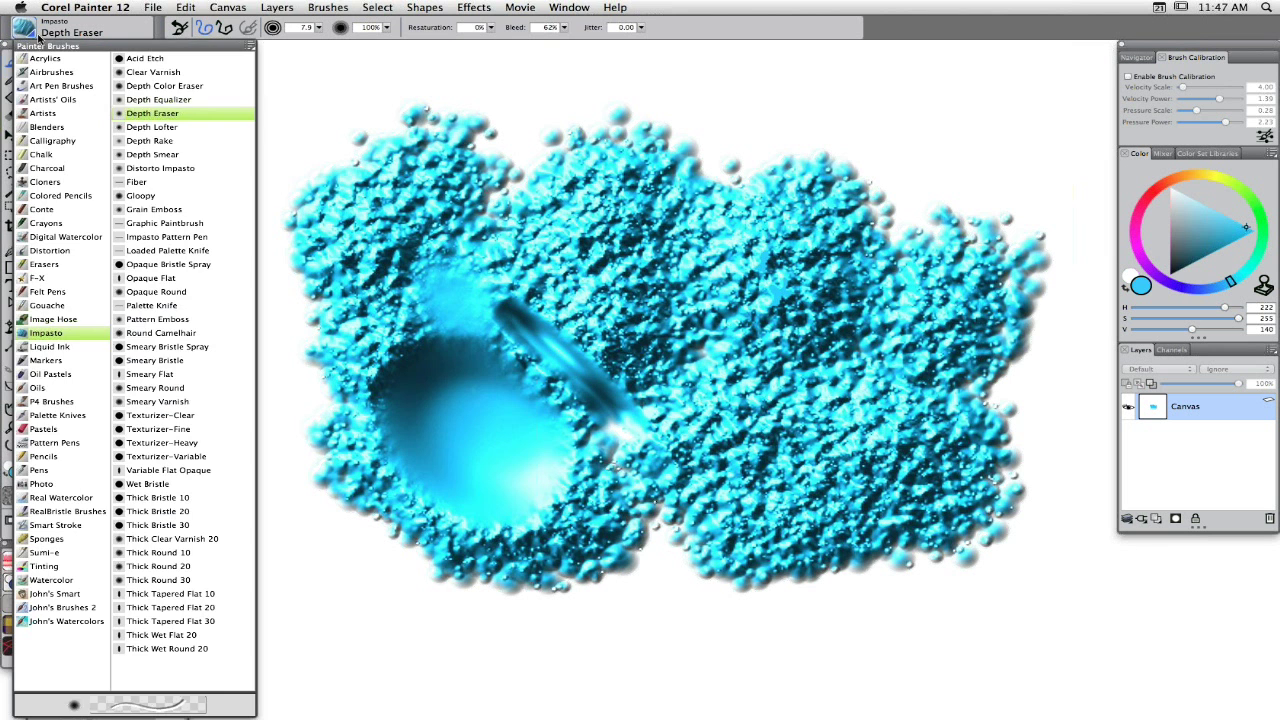
{"action": "left_click", "coordinate": [148, 128]}
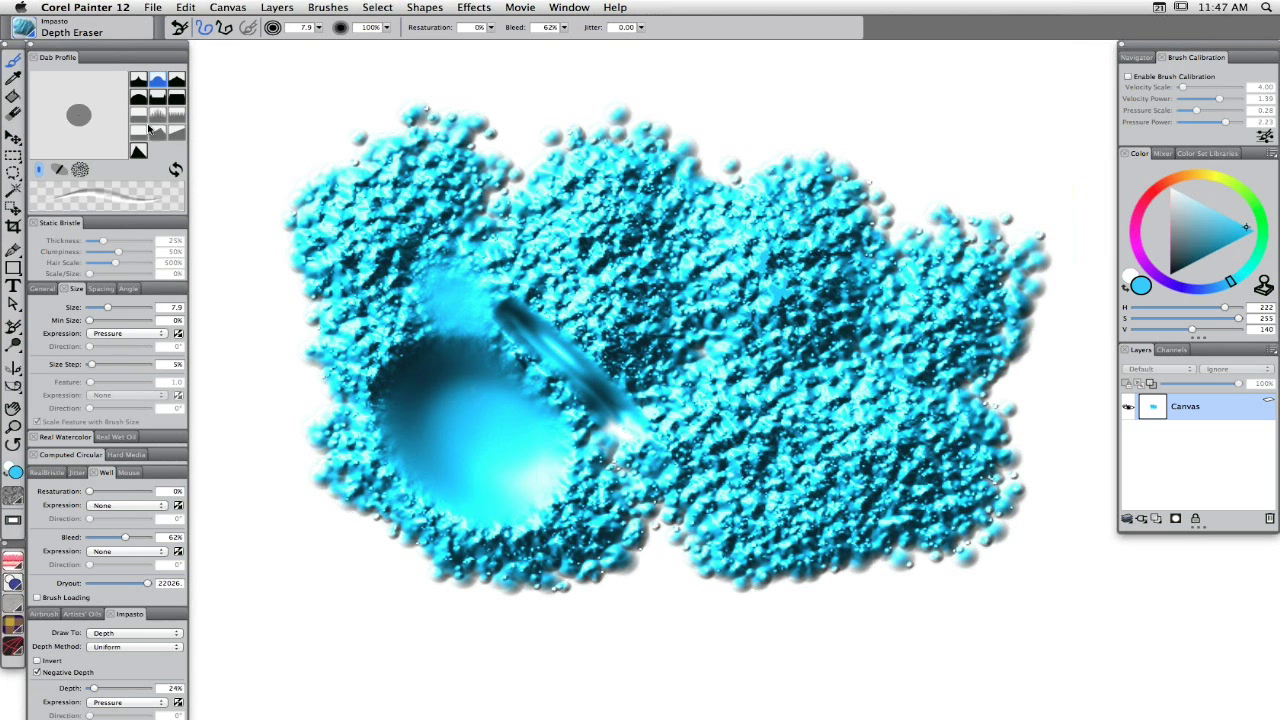
{"action": "mouse_move", "coordinate": [485, 468]}
{"action": "left_mouse_down"}
{"action": "mouse_move", "coordinate": [475, 435]}
{"action": "mouse_move", "coordinate": [500, 425]}
{"action": "mouse_move", "coordinate": [440, 455]}
{"action": "mouse_move", "coordinate": [466, 402]}
{"action": "mouse_move", "coordinate": [457, 380]}
{"action": "mouse_move", "coordinate": [443, 430]}
{"action": "mouse_move", "coordinate": [500, 434]}
{"action": "mouse_move", "coordinate": [532, 455]}
{"action": "mouse_move", "coordinate": [474, 425]}
{"action": "mouse_move", "coordinate": [513, 412]}
{"action": "mouse_move", "coordinate": [460, 400]}
{"action": "mouse_move", "coordinate": [500, 443]}
{"action": "mouse_move", "coordinate": [408, 408]}
{"action": "mouse_move", "coordinate": [486, 414]}
{"action": "mouse_move", "coordinate": [470, 410]}
{"action": "left_mouse_up"}
Choose the Impasto variant Depth Equalizer and flatten a large area of the bumpy texture right of the patch's centre.
{"action": "left_click", "coordinate": [30, 37]}
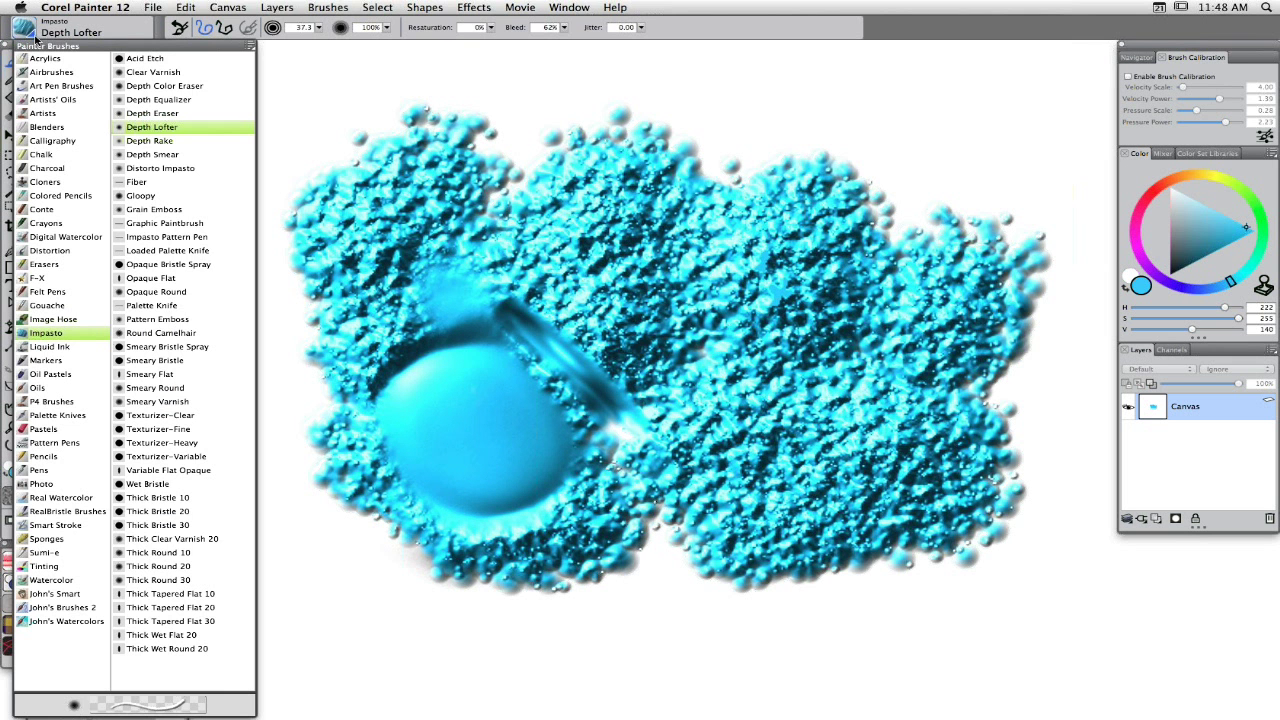
{"action": "left_click", "coordinate": [150, 100]}
{"action": "mouse_move", "coordinate": [692, 298]}
{"action": "left_mouse_down"}
{"action": "mouse_move", "coordinate": [668, 362]}
{"action": "mouse_move", "coordinate": [651, 337]}
{"action": "mouse_move", "coordinate": [720, 420]}
{"action": "mouse_move", "coordinate": [648, 327]}
{"action": "mouse_move", "coordinate": [660, 292]}
{"action": "mouse_move", "coordinate": [713, 342]}
{"action": "mouse_move", "coordinate": [735, 402]}
{"action": "mouse_move", "coordinate": [699, 280]}
{"action": "mouse_move", "coordinate": [796, 397]}
{"action": "mouse_move", "coordinate": [671, 322]}
{"action": "mouse_move", "coordinate": [692, 329]}
{"action": "mouse_move", "coordinate": [638, 335]}
{"action": "mouse_move", "coordinate": [687, 460]}
{"action": "mouse_move", "coordinate": [654, 326]}
{"action": "mouse_move", "coordinate": [742, 464]}
{"action": "mouse_move", "coordinate": [755, 422]}
{"action": "mouse_move", "coordinate": [817, 418]}
{"action": "mouse_move", "coordinate": [728, 302]}
{"action": "mouse_move", "coordinate": [682, 310]}
{"action": "mouse_move", "coordinate": [747, 406]}
{"action": "mouse_move", "coordinate": [763, 397]}
{"action": "mouse_move", "coordinate": [786, 323]}
{"action": "mouse_move", "coordinate": [820, 428]}
{"action": "mouse_move", "coordinate": [780, 389]}
{"action": "mouse_move", "coordinate": [688, 354]}
{"action": "mouse_move", "coordinate": [667, 305]}
{"action": "mouse_move", "coordinate": [726, 310]}
{"action": "mouse_move", "coordinate": [753, 412]}
{"action": "mouse_move", "coordinate": [720, 310]}
{"action": "mouse_move", "coordinate": [751, 310]}
{"action": "mouse_move", "coordinate": [732, 404]}
{"action": "mouse_move", "coordinate": [704, 296]}
{"action": "mouse_move", "coordinate": [693, 340]}
{"action": "mouse_move", "coordinate": [794, 432]}
{"action": "mouse_move", "coordinate": [728, 367]}
{"action": "mouse_move", "coordinate": [757, 252]}
{"action": "left_mouse_up"}
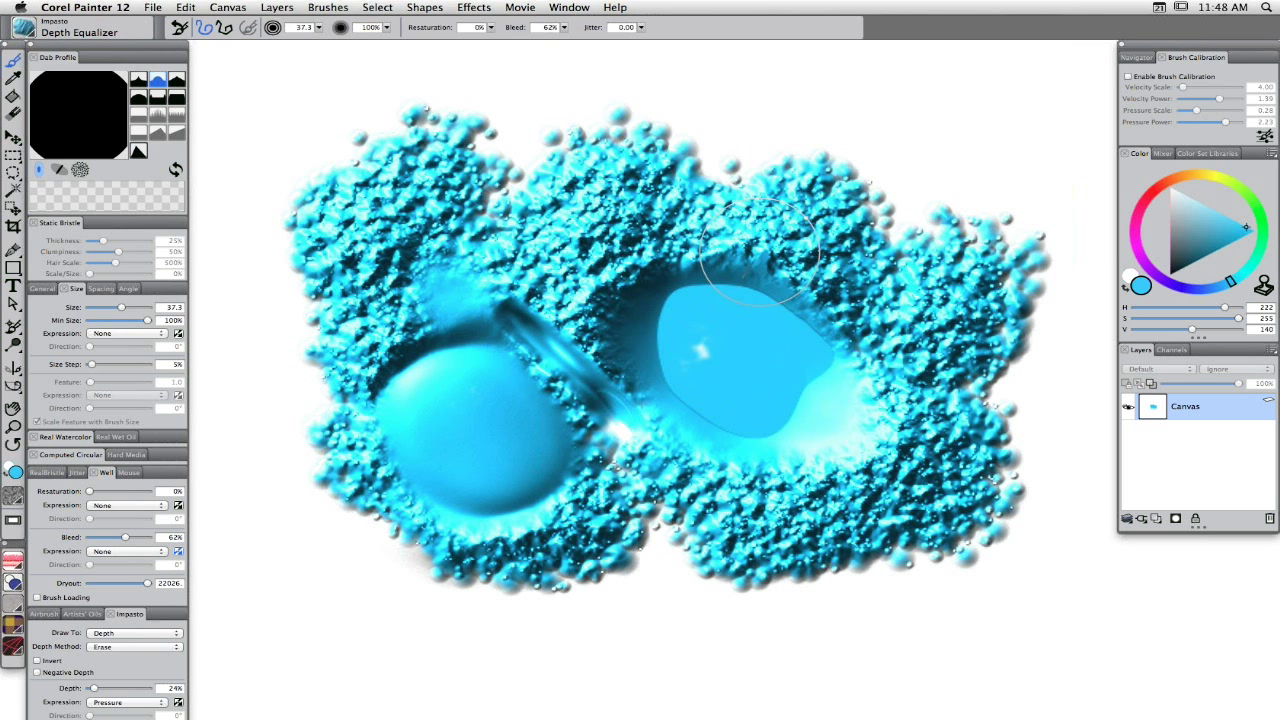
Return to the Depth Eraser at size 7.9 and carve short strokes inside the flattened area and in the texture to its upper right.
{"action": "left_click", "coordinate": [35, 32]}
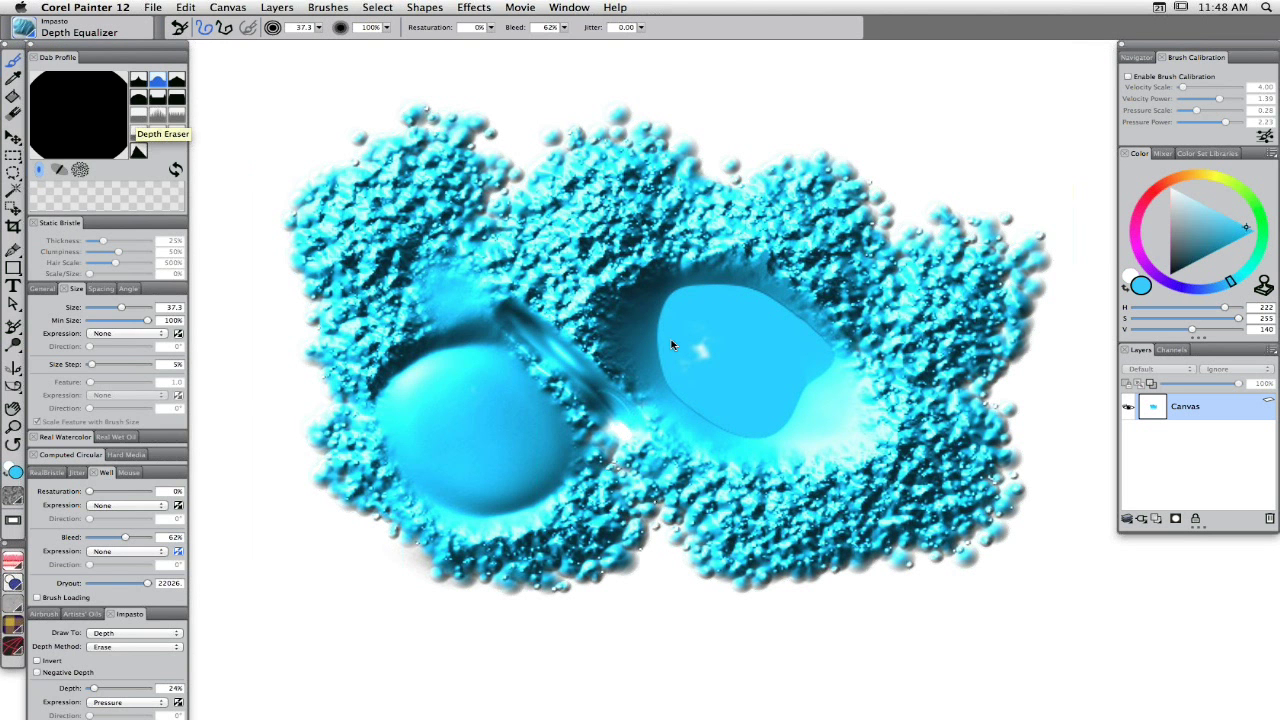
{"action": "mouse_move", "coordinate": [752, 318]}
{"action": "left_mouse_down"}
{"action": "mouse_move", "coordinate": [724, 396]}
{"action": "mouse_move", "coordinate": [749, 325]}
{"action": "mouse_move", "coordinate": [721, 400]}
{"action": "mouse_move", "coordinate": [742, 338]}
{"action": "mouse_move", "coordinate": [733, 396]}
{"action": "mouse_move", "coordinate": [711, 346]}
{"action": "mouse_move", "coordinate": [727, 397]}
{"action": "mouse_move", "coordinate": [746, 401]}
{"action": "mouse_move", "coordinate": [754, 384]}
{"action": "mouse_move", "coordinate": [754, 397]}
{"action": "mouse_move", "coordinate": [747, 367]}
{"action": "mouse_move", "coordinate": [748, 384]}
{"action": "mouse_move", "coordinate": [727, 353]}
{"action": "mouse_move", "coordinate": [746, 374]}
{"action": "mouse_move", "coordinate": [720, 361]}
{"action": "mouse_move", "coordinate": [719, 375]}
{"action": "mouse_move", "coordinate": [756, 411]}
{"action": "mouse_move", "coordinate": [716, 349]}
{"action": "mouse_move", "coordinate": [737, 415]}
{"action": "mouse_move", "coordinate": [725, 397]}
{"action": "mouse_move", "coordinate": [745, 395]}
{"action": "mouse_move", "coordinate": [730, 369]}
{"action": "mouse_move", "coordinate": [718, 378]}
{"action": "mouse_move", "coordinate": [712, 430]}
{"action": "mouse_move", "coordinate": [703, 374]}
{"action": "mouse_move", "coordinate": [728, 369]}
{"action": "mouse_move", "coordinate": [680, 387]}
{"action": "mouse_move", "coordinate": [726, 396]}
{"action": "mouse_move", "coordinate": [721, 368]}
{"action": "mouse_move", "coordinate": [754, 356]}
{"action": "left_mouse_up"}
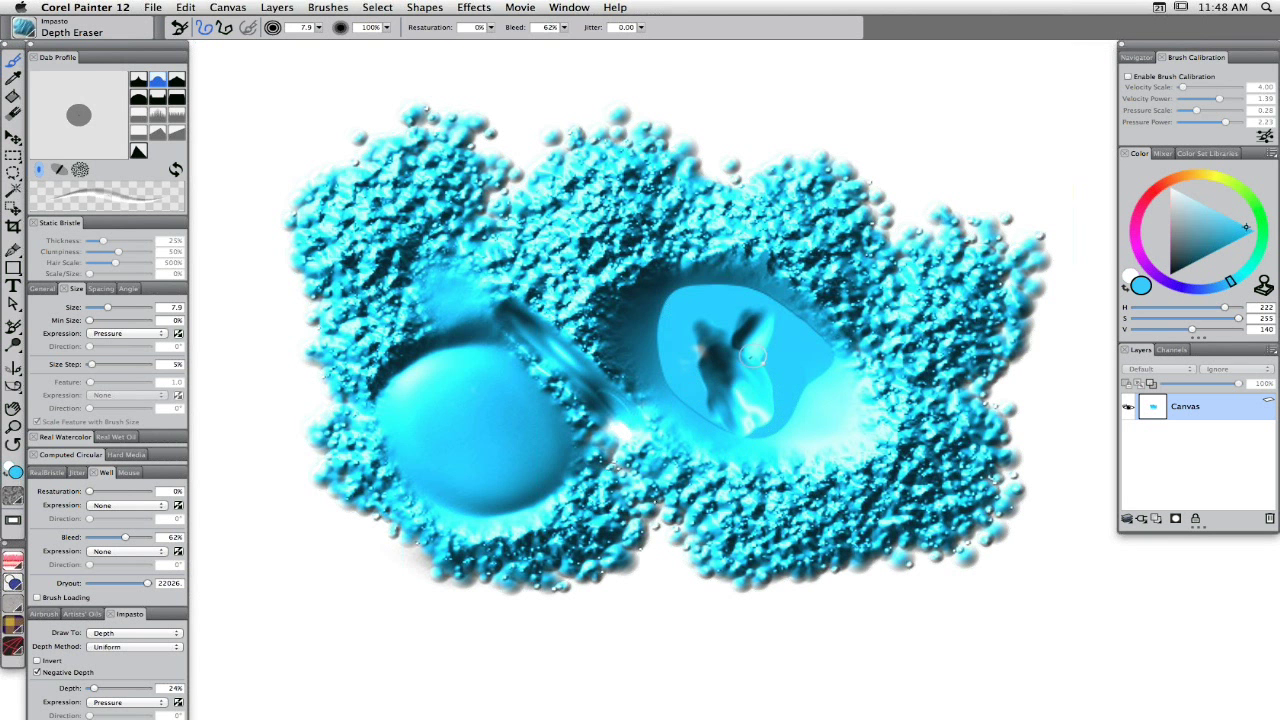
{"action": "mouse_move", "coordinate": [865, 262]}
{"action": "left_mouse_down"}
{"action": "mouse_move", "coordinate": [815, 254]}
{"action": "mouse_move", "coordinate": [863, 325]}
{"action": "mouse_move", "coordinate": [801, 261]}
{"action": "mouse_move", "coordinate": [823, 270]}
{"action": "mouse_move", "coordinate": [858, 331]}
{"action": "mouse_move", "coordinate": [823, 265]}
{"action": "mouse_move", "coordinate": [860, 300]}
{"action": "left_mouse_up"}
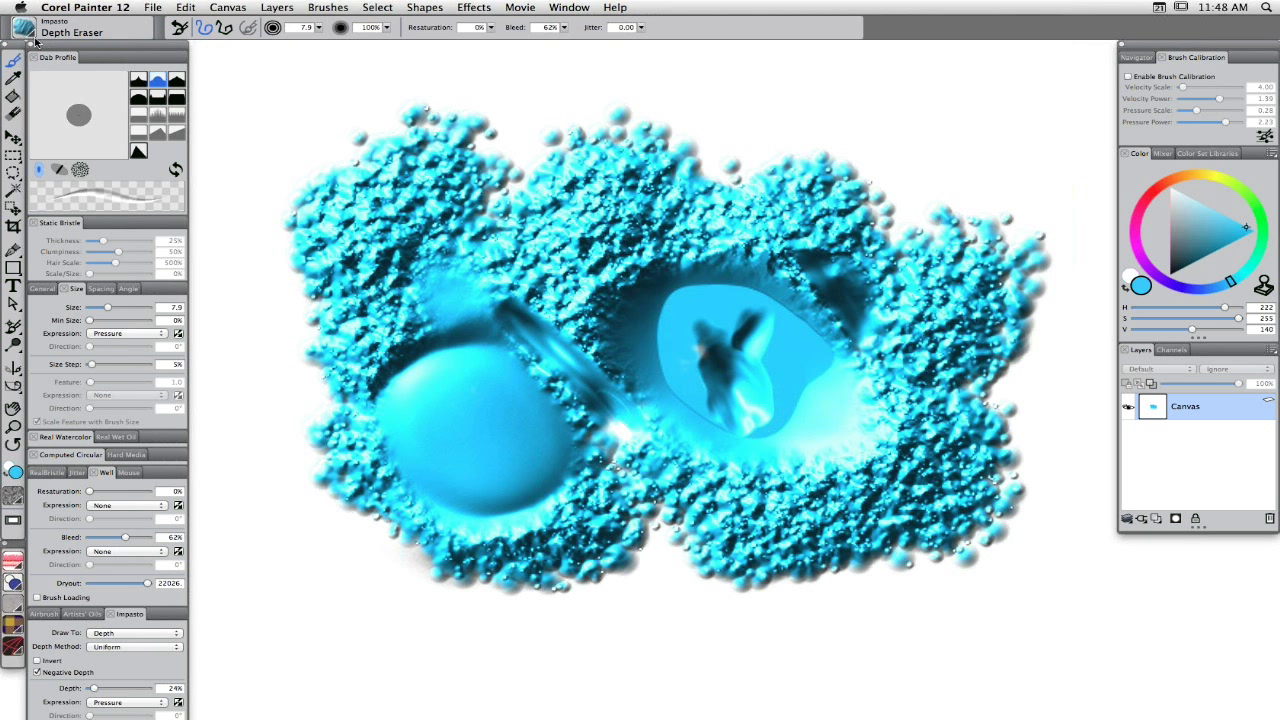
Choose the Depth Lofter at size 37.3 and brush broad raised strokes above and to the upper right of the flattened area.
{"action": "left_click", "coordinate": [35, 38]}
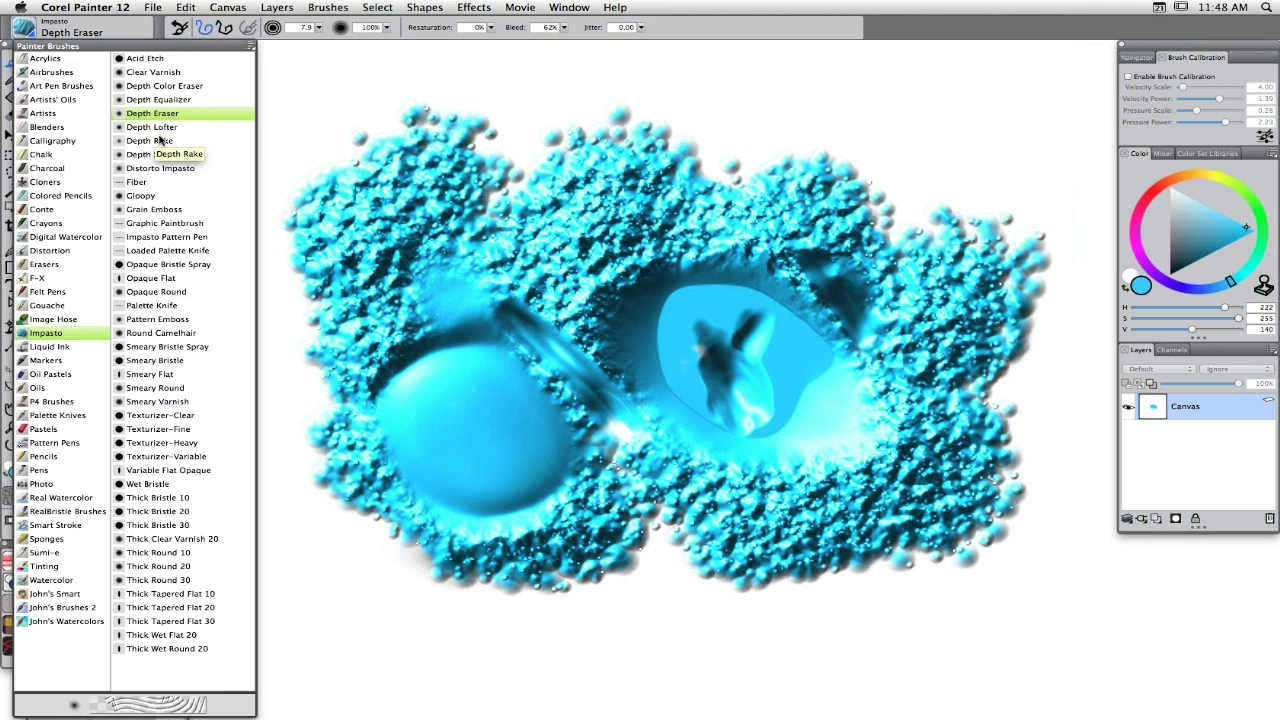
{"action": "key", "text": "Escape"}
{"action": "mouse_move", "coordinate": [715, 270]}
{"action": "left_mouse_down"}
{"action": "mouse_move", "coordinate": [870, 320]}
{"action": "mouse_move", "coordinate": [838, 310]}
{"action": "mouse_move", "coordinate": [829, 286]}
{"action": "mouse_move", "coordinate": [843, 286]}
{"action": "mouse_move", "coordinate": [757, 205]}
{"action": "mouse_move", "coordinate": [752, 247]}
{"action": "mouse_move", "coordinate": [808, 263]}
{"action": "mouse_move", "coordinate": [690, 160]}
{"action": "left_mouse_up"}
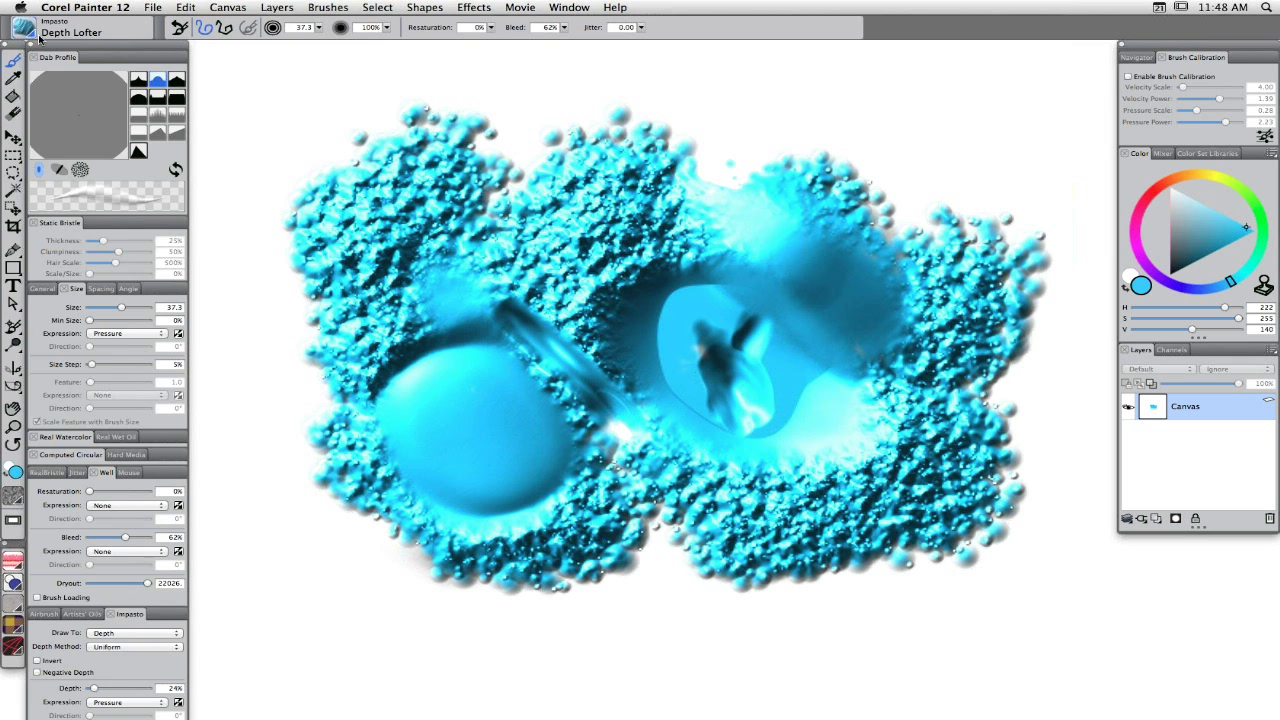
Choose the Depth Equalizer again and flatten the carved marks inside the smooth area right of the patch's centre.
{"action": "left_click", "coordinate": [40, 32]}
{"action": "left_click", "coordinate": [200, 60]}
{"action": "mouse_move", "coordinate": [740, 330]}
{"action": "left_mouse_down"}
{"action": "mouse_move", "coordinate": [705, 258]}
{"action": "mouse_move", "coordinate": [729, 386]}
{"action": "mouse_move", "coordinate": [720, 309]}
{"action": "mouse_move", "coordinate": [772, 370]}
{"action": "mouse_move", "coordinate": [737, 337]}
{"action": "mouse_move", "coordinate": [745, 430]}
{"action": "mouse_move", "coordinate": [623, 257]}
{"action": "mouse_move", "coordinate": [651, 271]}
{"action": "mouse_move", "coordinate": [550, 327]}
{"action": "left_mouse_up"}
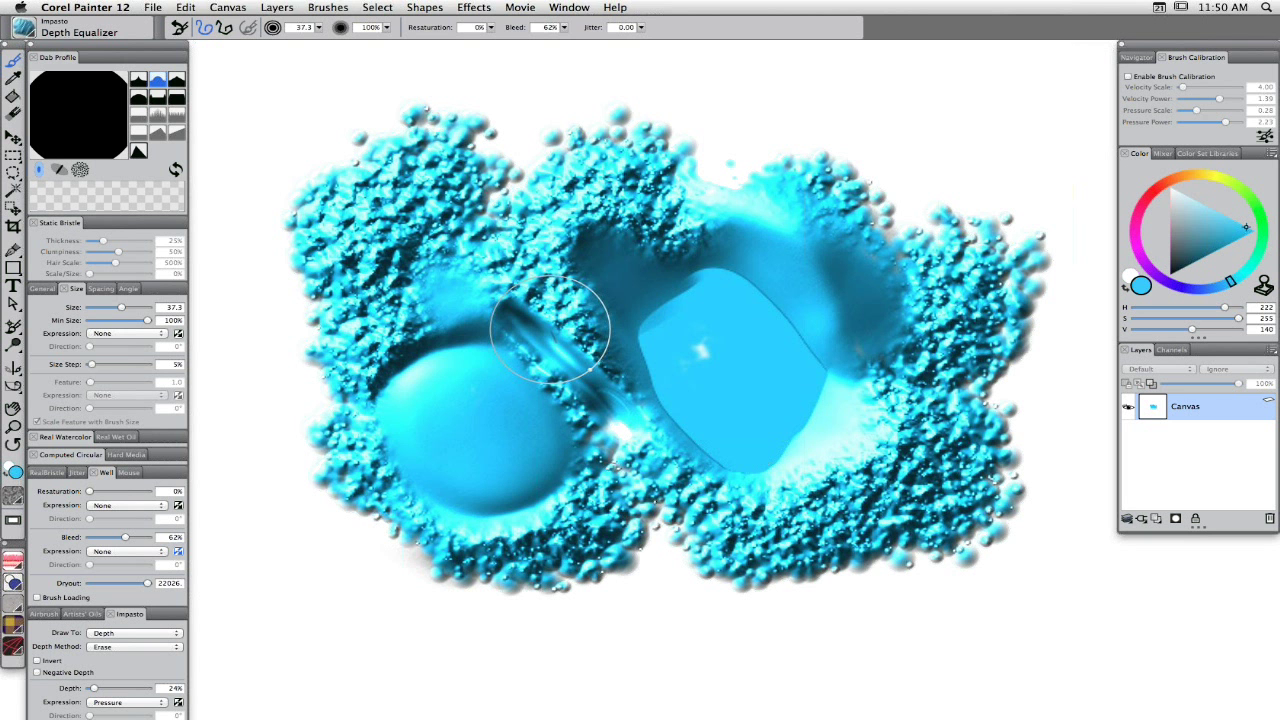
{"action": "left_click", "coordinate": [33, 37]}
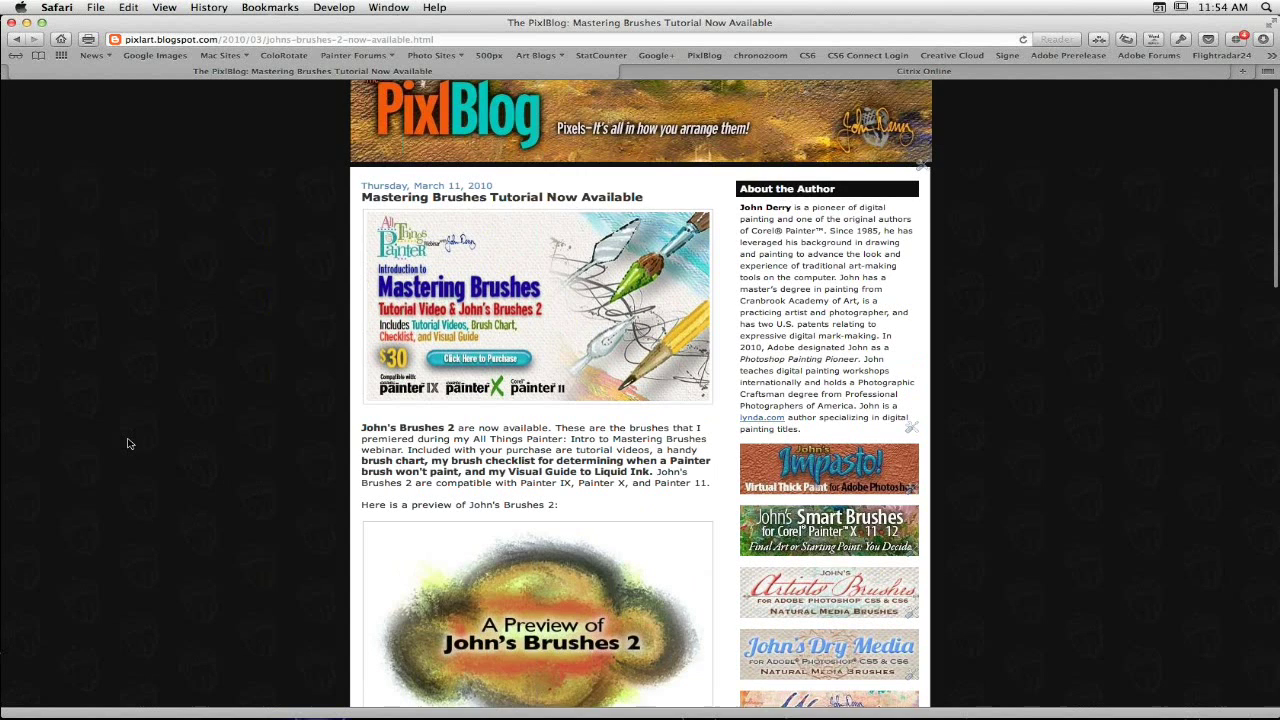
Switch to Safari and look through the PixlBlog post about the Mastering Brushes tutorial and John's Brushes 2, including its preview section.
{"action": "scroll", "coordinate": [128, 443], "scroll_direction": "up", "scroll_amount": 1}
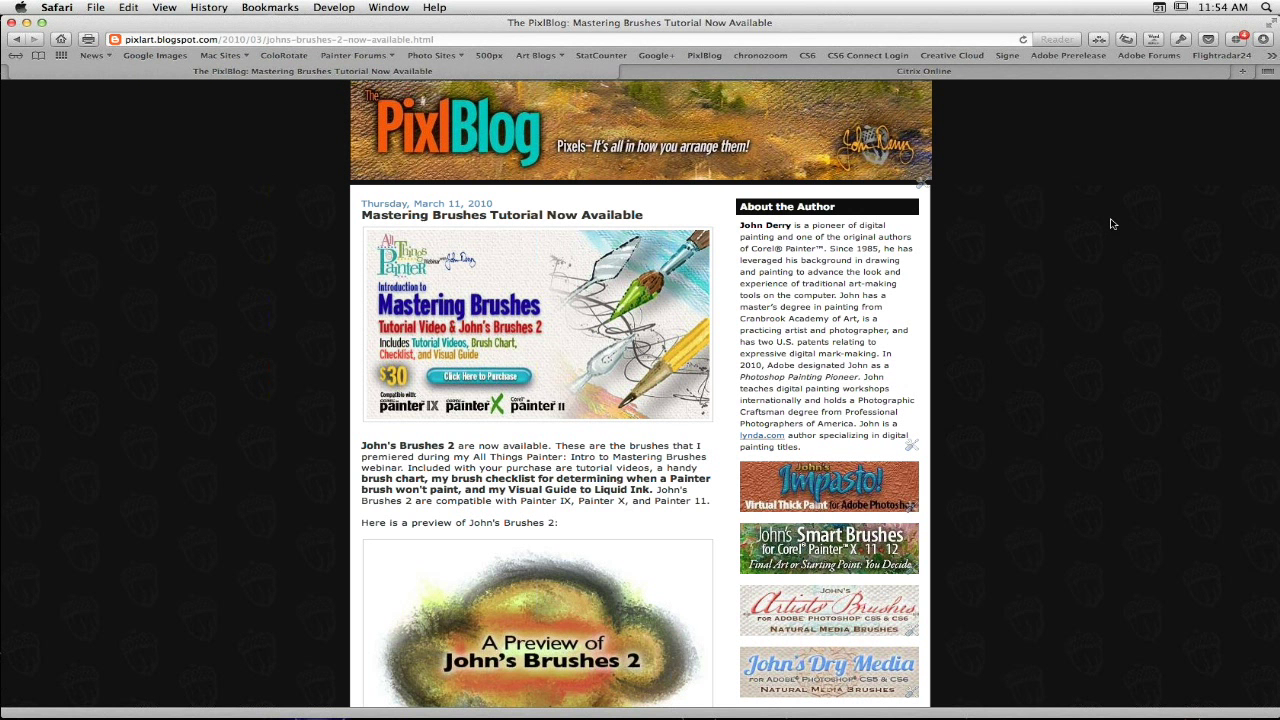
{"action": "scroll", "coordinate": [1112, 224], "scroll_direction": "up", "scroll_amount": 1}
{"action": "scroll", "coordinate": [1112, 224], "scroll_direction": "down", "scroll_amount": 5}
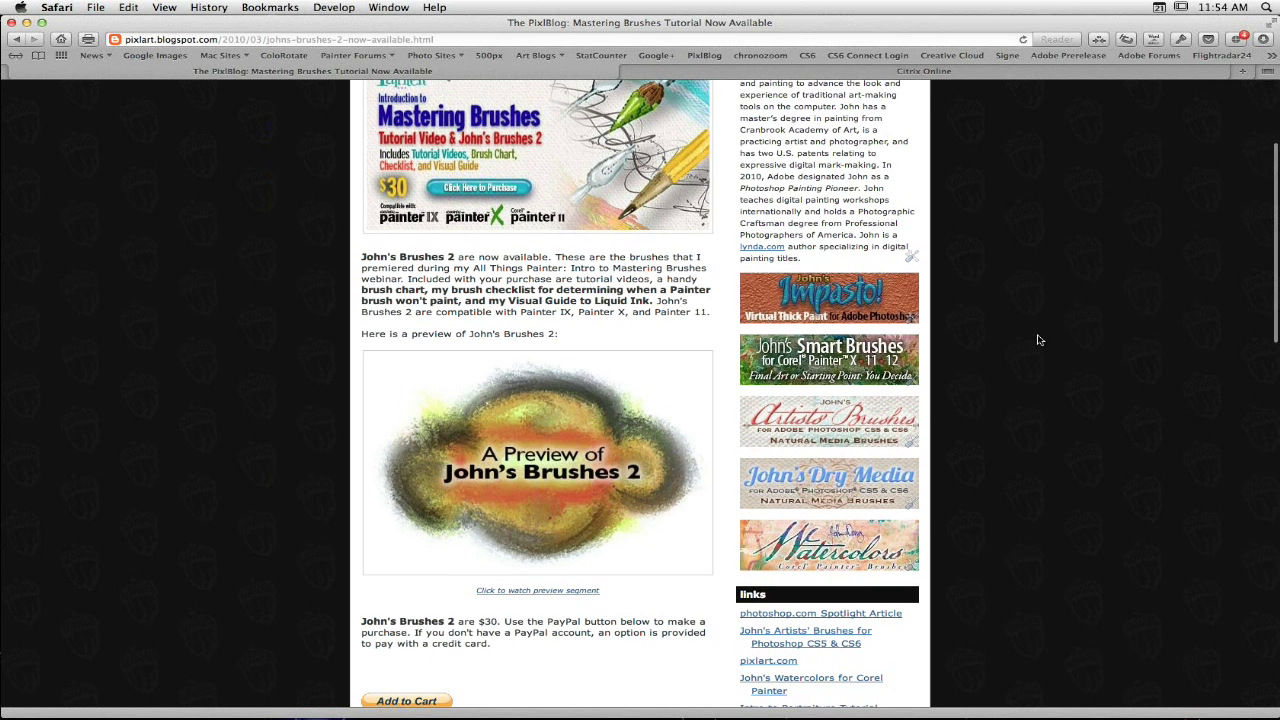
{"action": "scroll", "coordinate": [1037, 341], "scroll_direction": "up", "scroll_amount": 5}
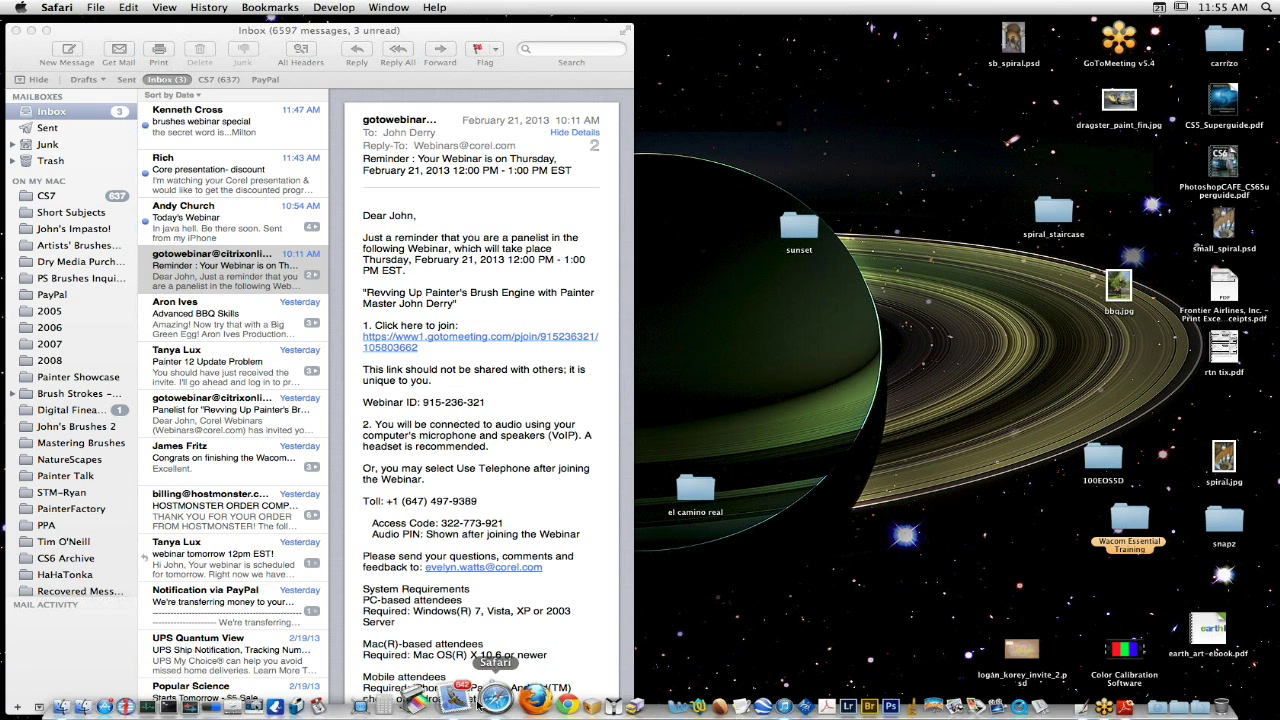
{"action": "left_click", "coordinate": [478, 702]}
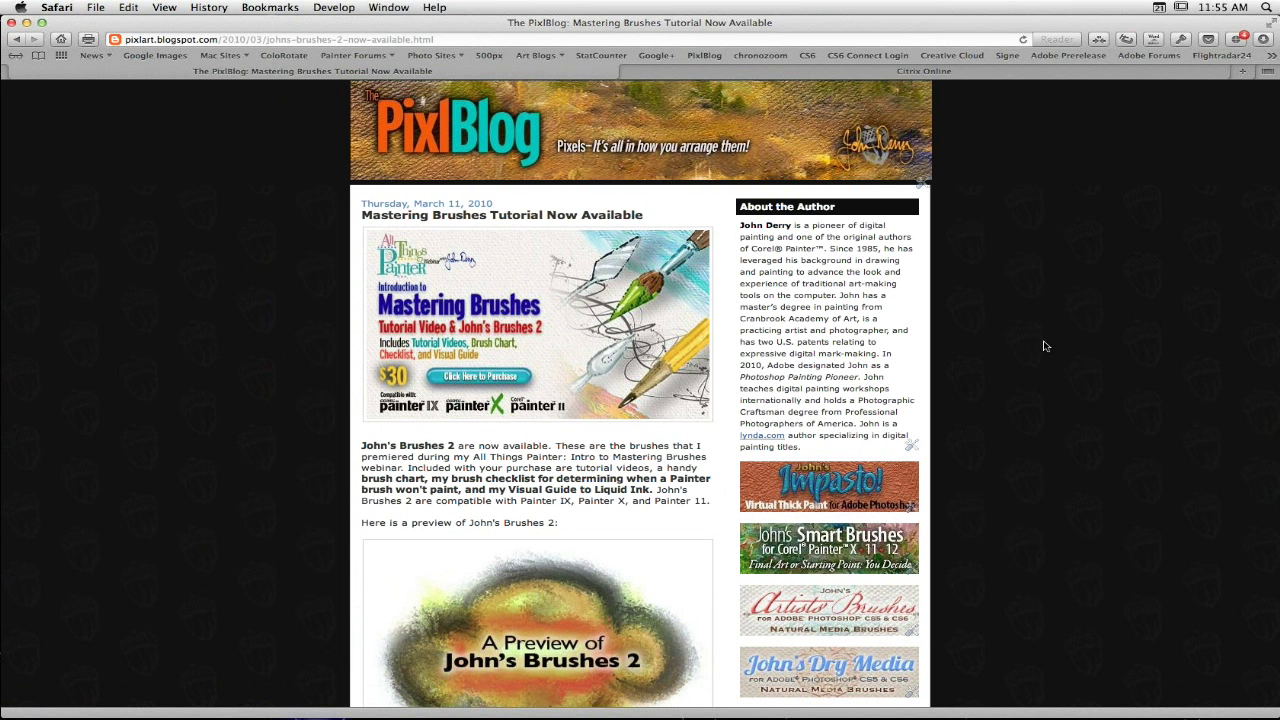
{"action": "scroll", "coordinate": [1044, 346], "scroll_direction": "down", "scroll_amount": 3}
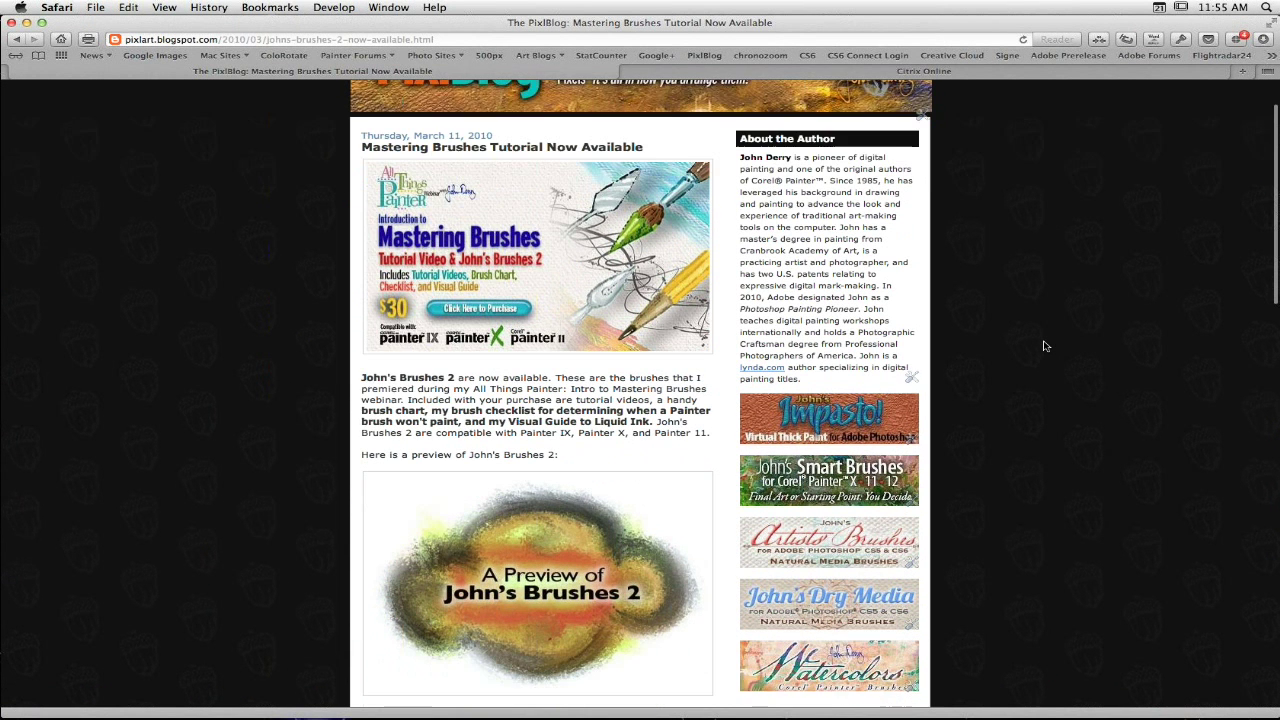